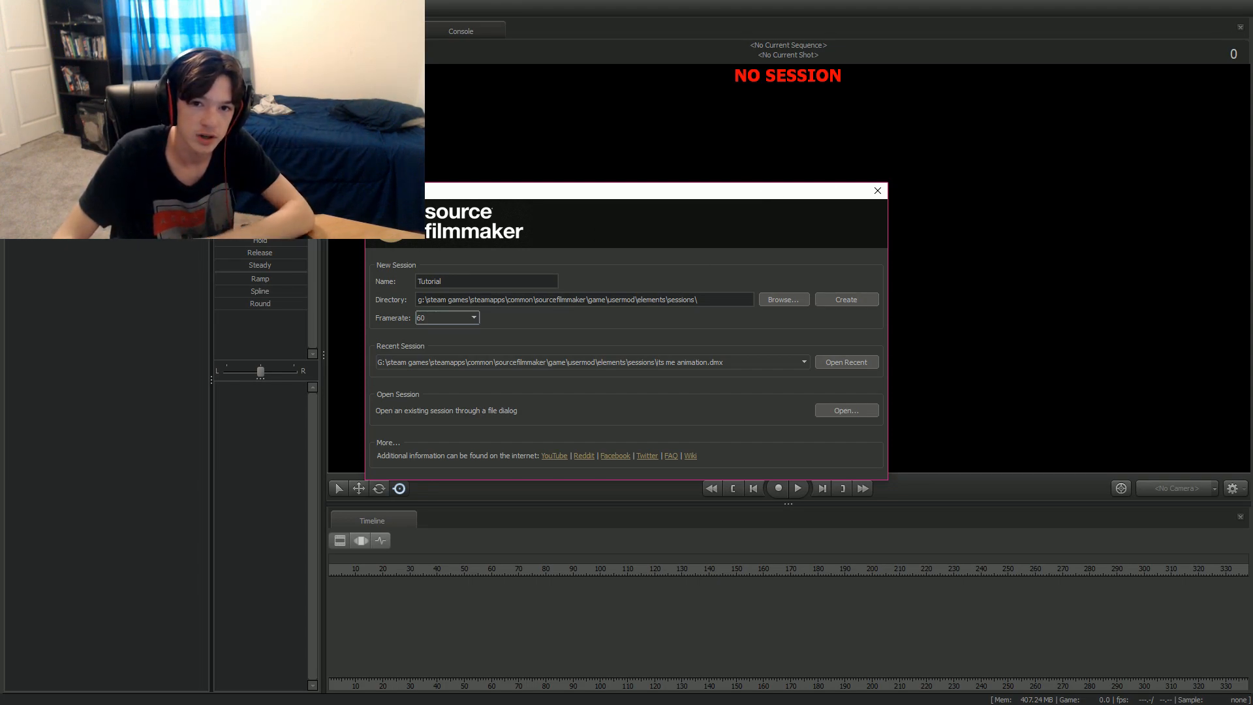
Create a new session named Tutorial with a framerate of 60.
left_click_drag(570, 187, 641, 147)
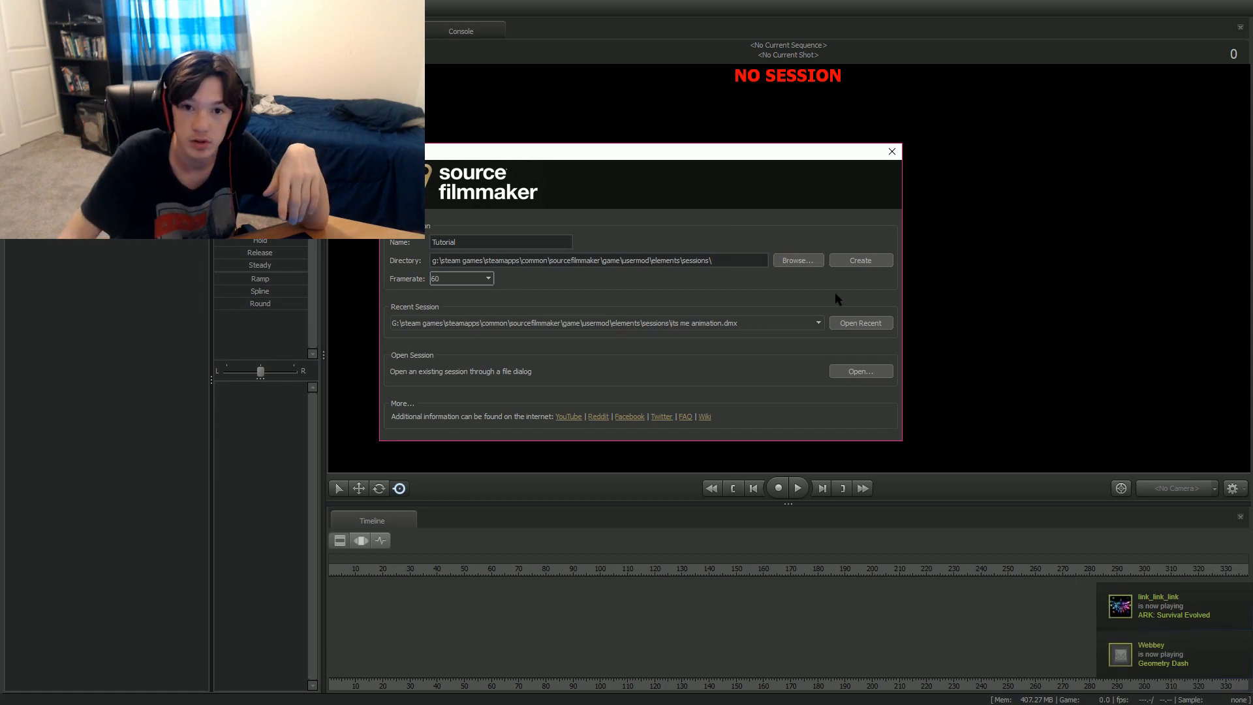
double_click(475, 242)
type("Tutorial.")
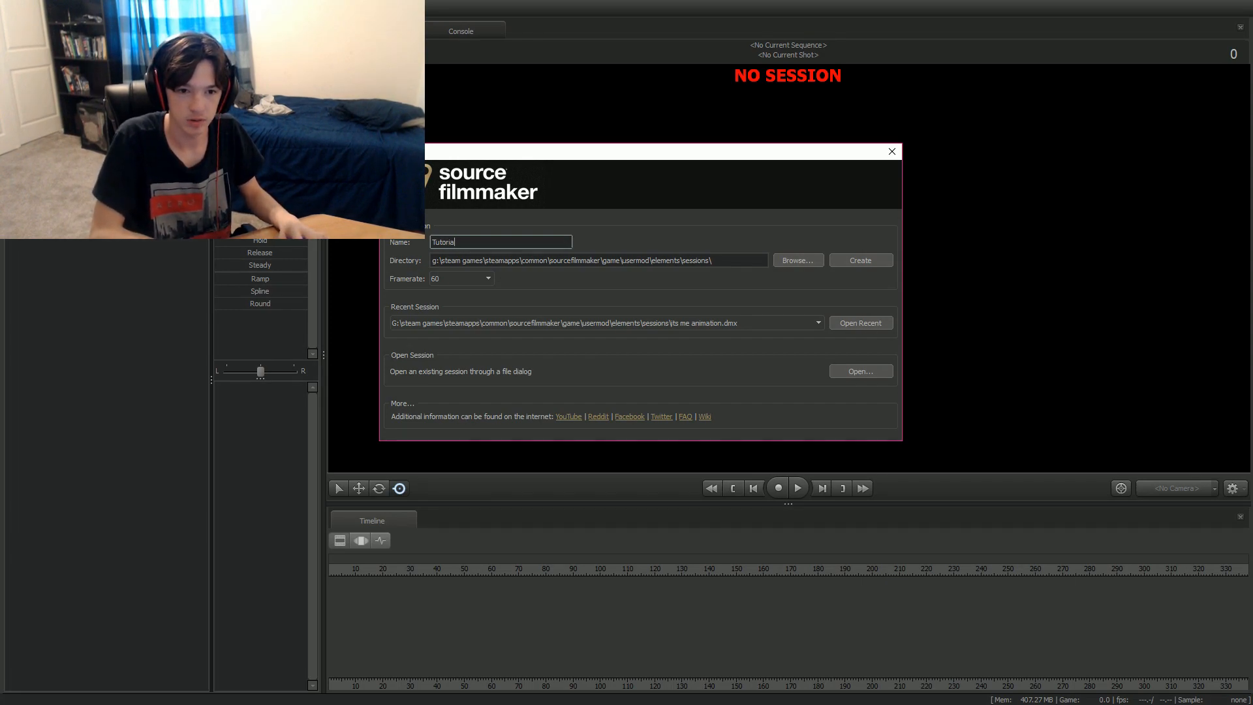
left_click(457, 279)
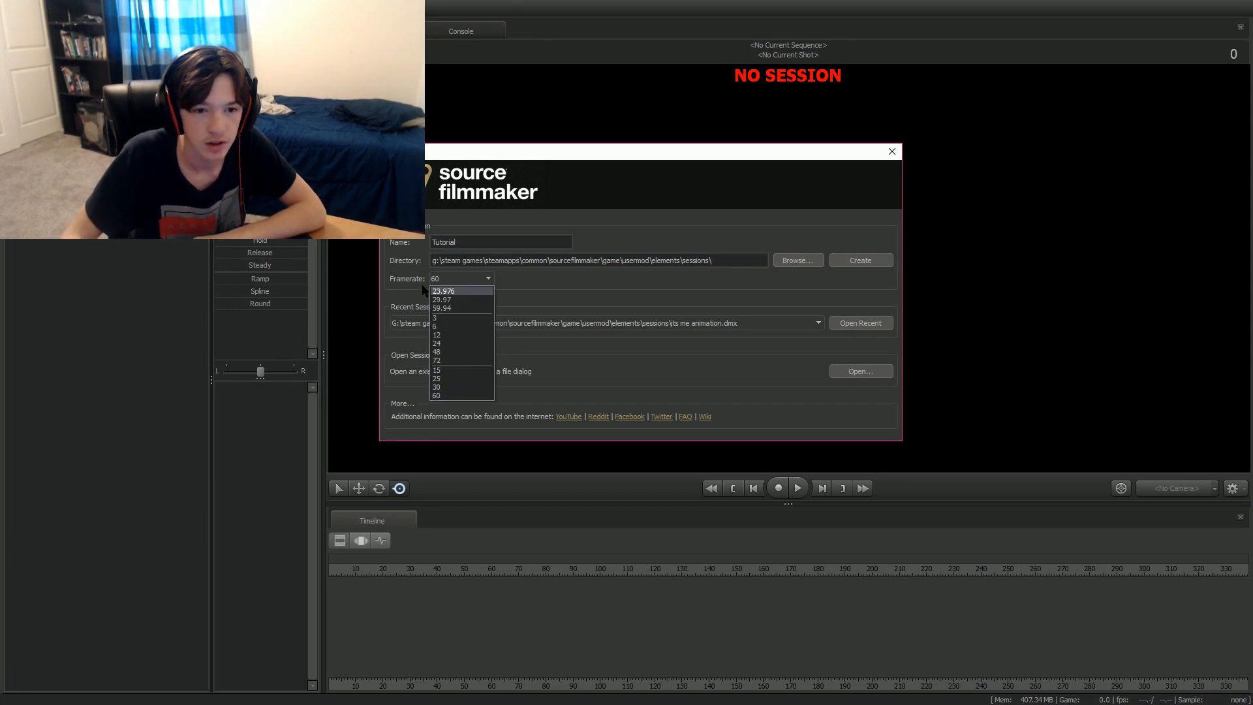
left_click(460, 391)
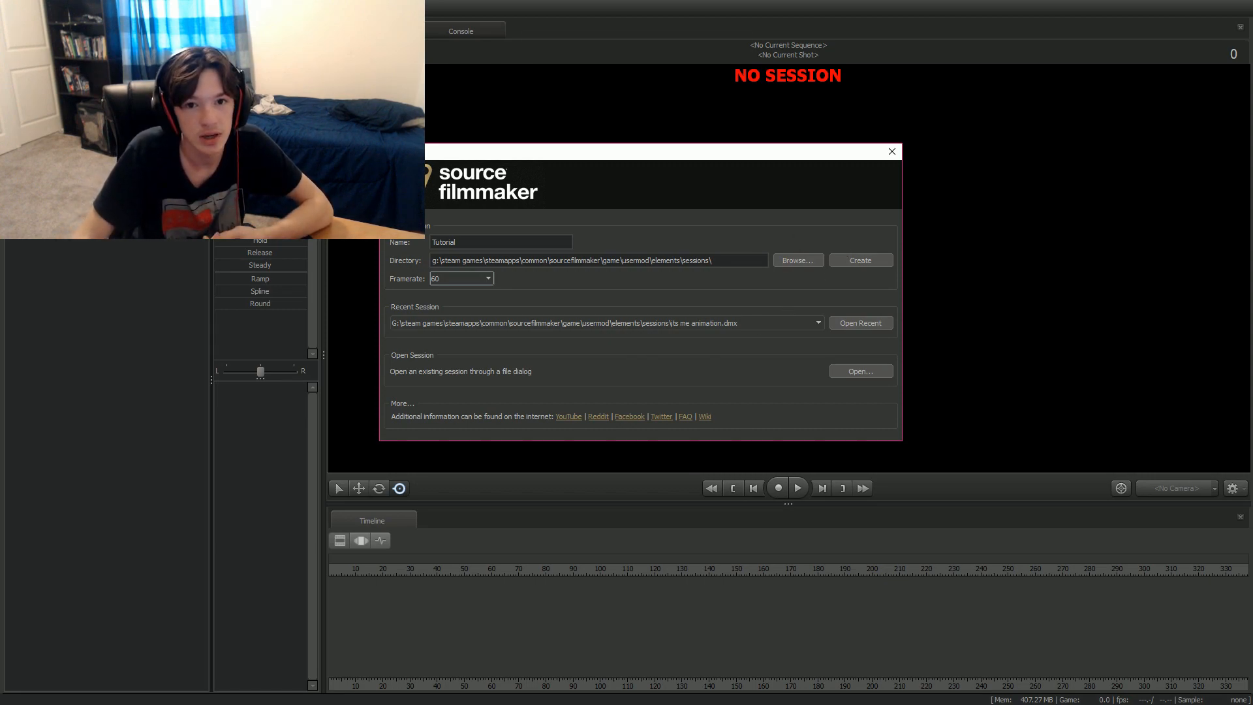
left_click(461, 279)
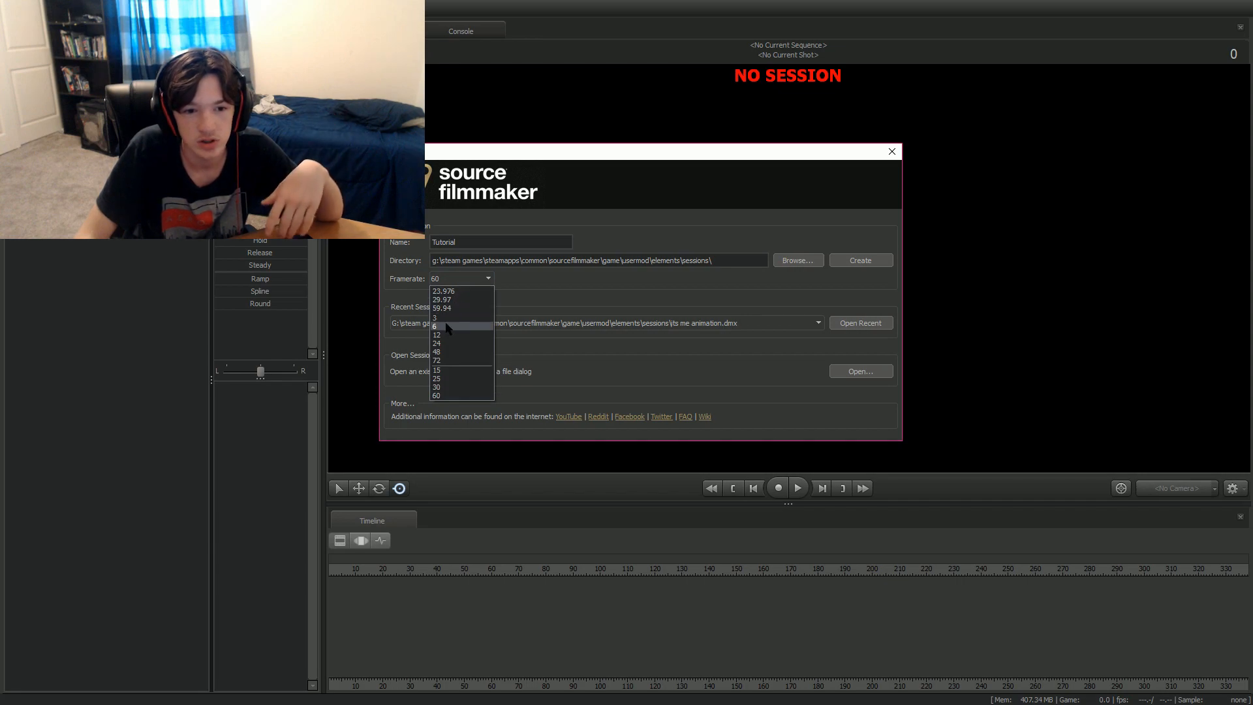
left_click(444, 344)
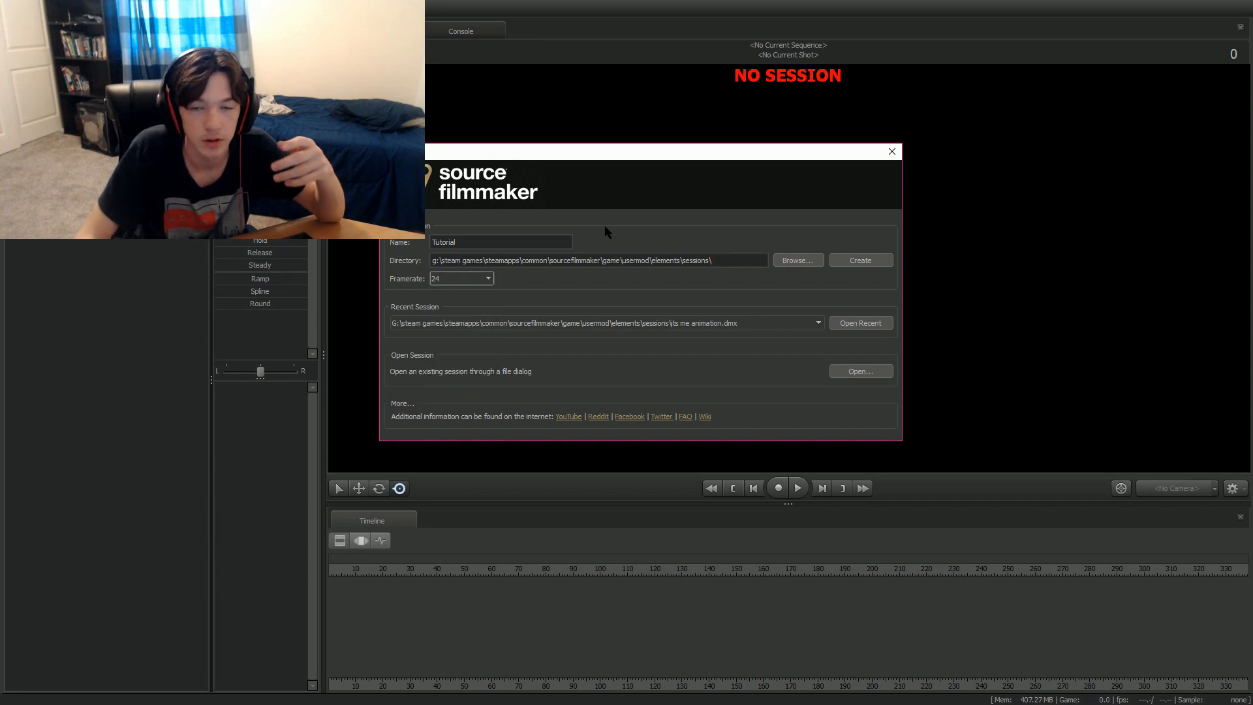
left_click(464, 279)
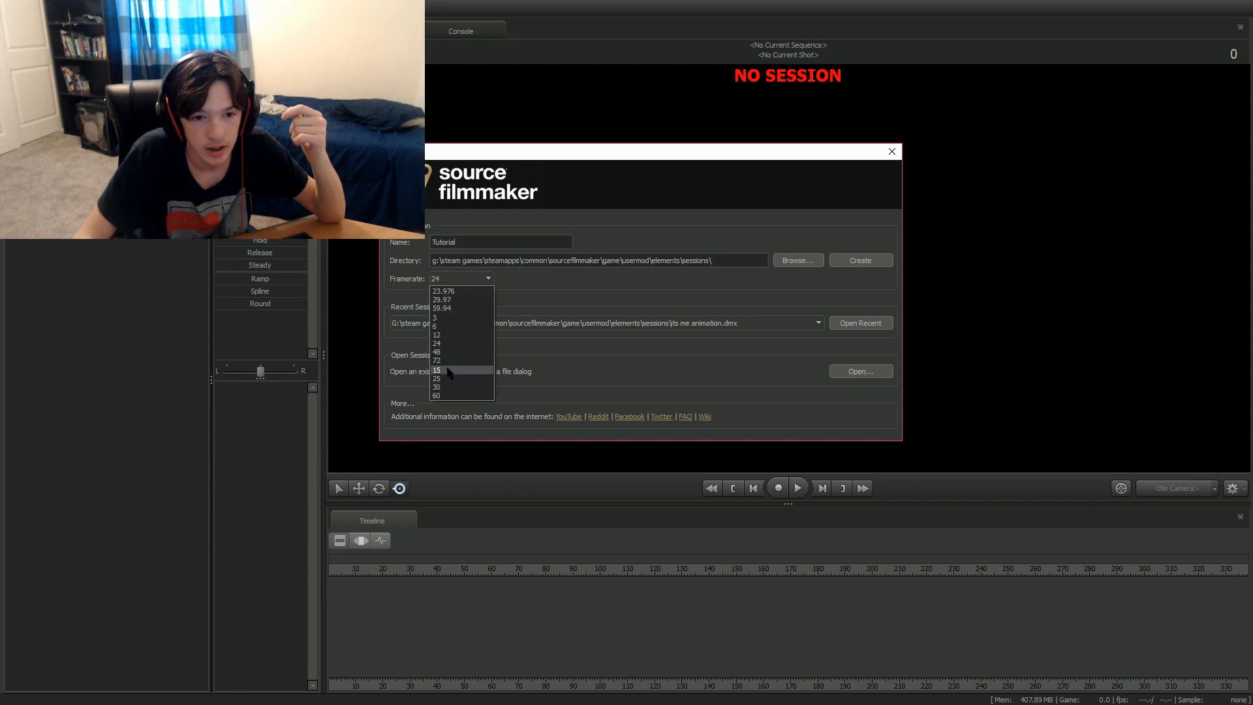
left_click(444, 395)
left_click(850, 263)
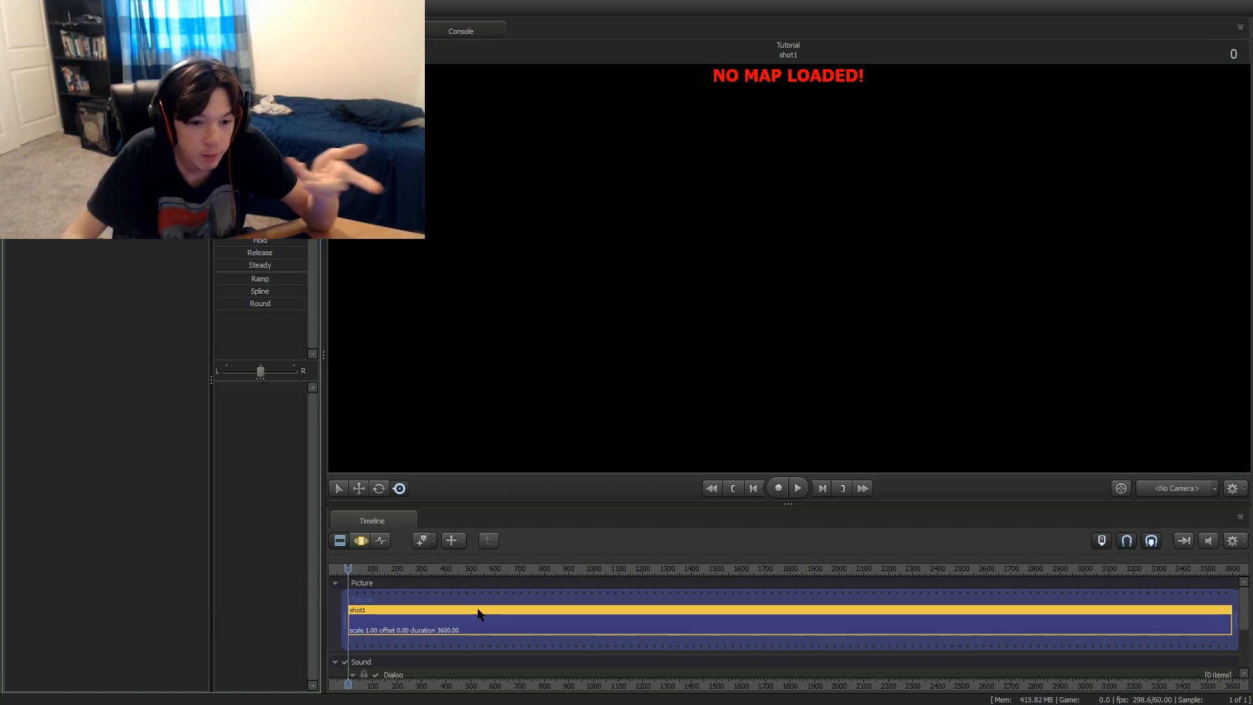
mouse_move(441, 624)
left_mouse_down()
mouse_move(416, 630)
mouse_move(445, 632)
left_mouse_up()
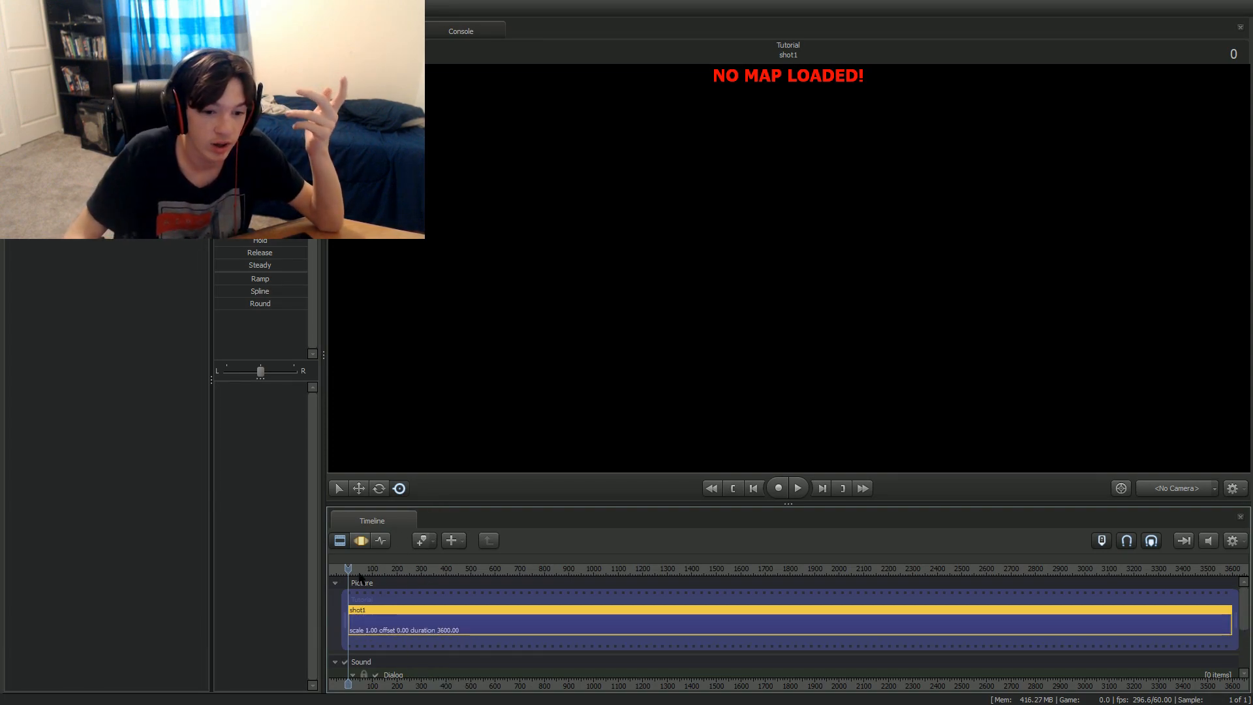
mouse_move(346, 569)
left_mouse_down()
mouse_move(584, 585)
mouse_move(816, 545)
mouse_move(343, 550)
left_mouse_up()
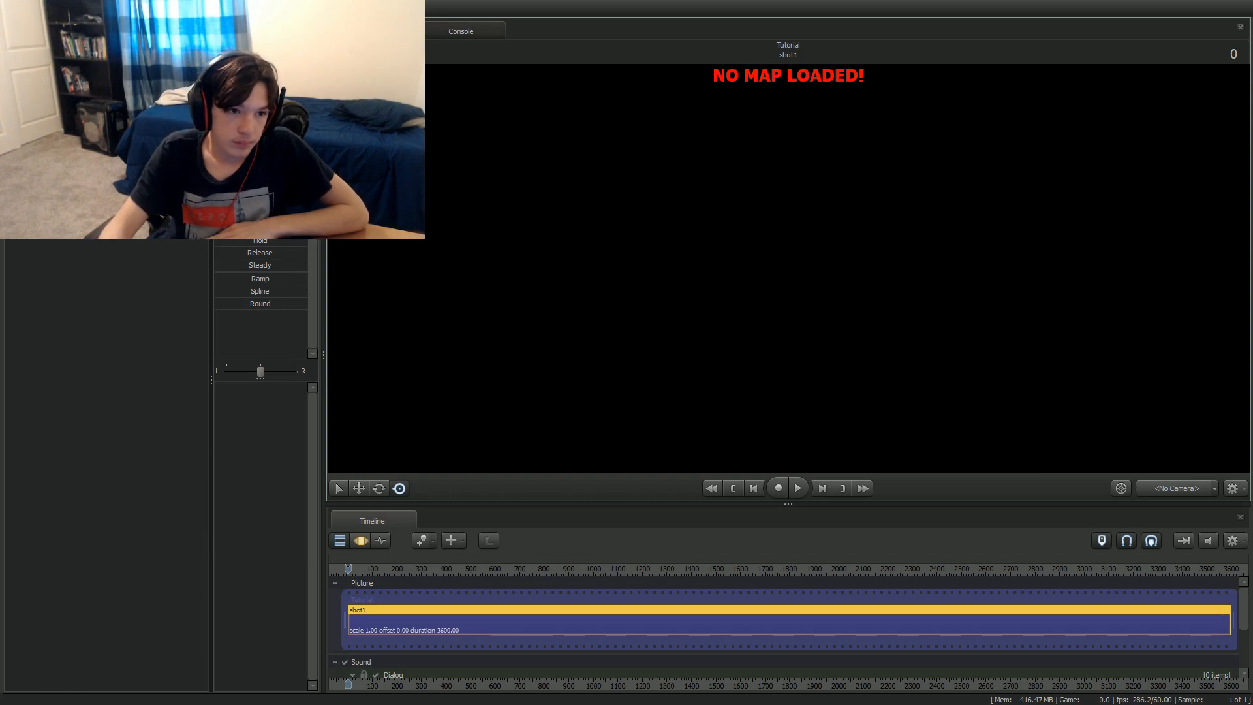
right_click(586, 236)
left_click(615, 350)
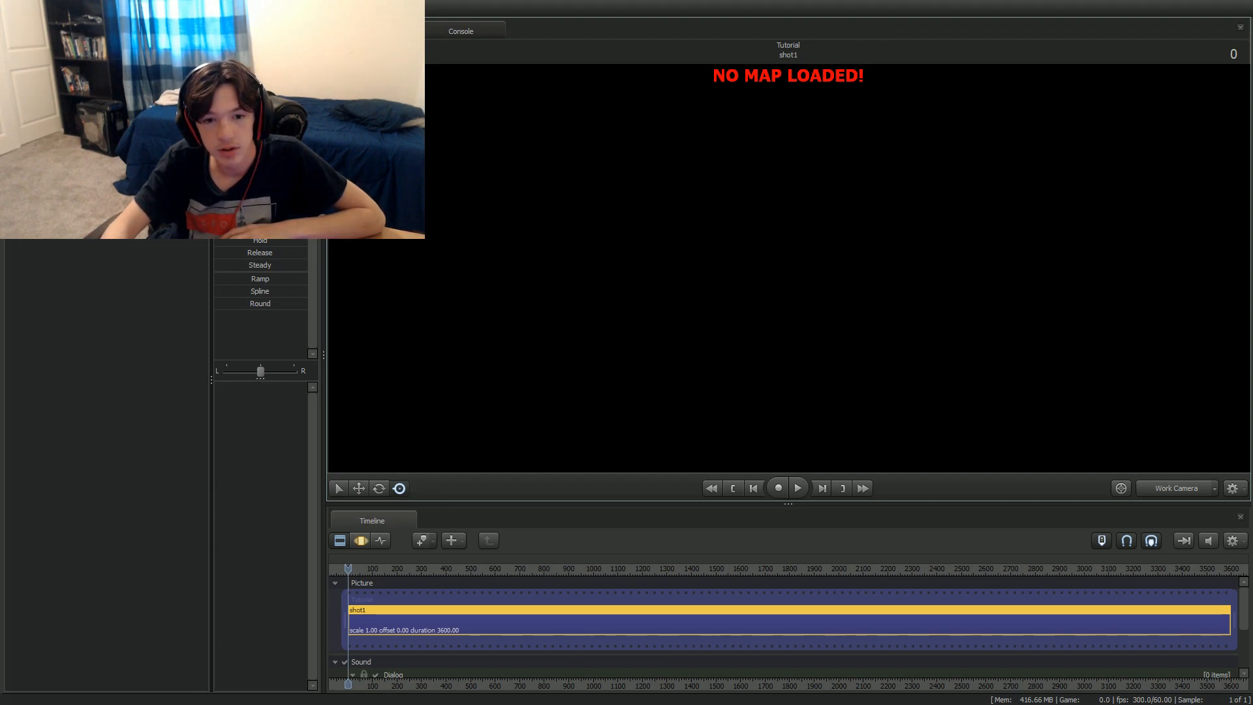
Turn off lighting in the primary viewport.
right_click(664, 164)
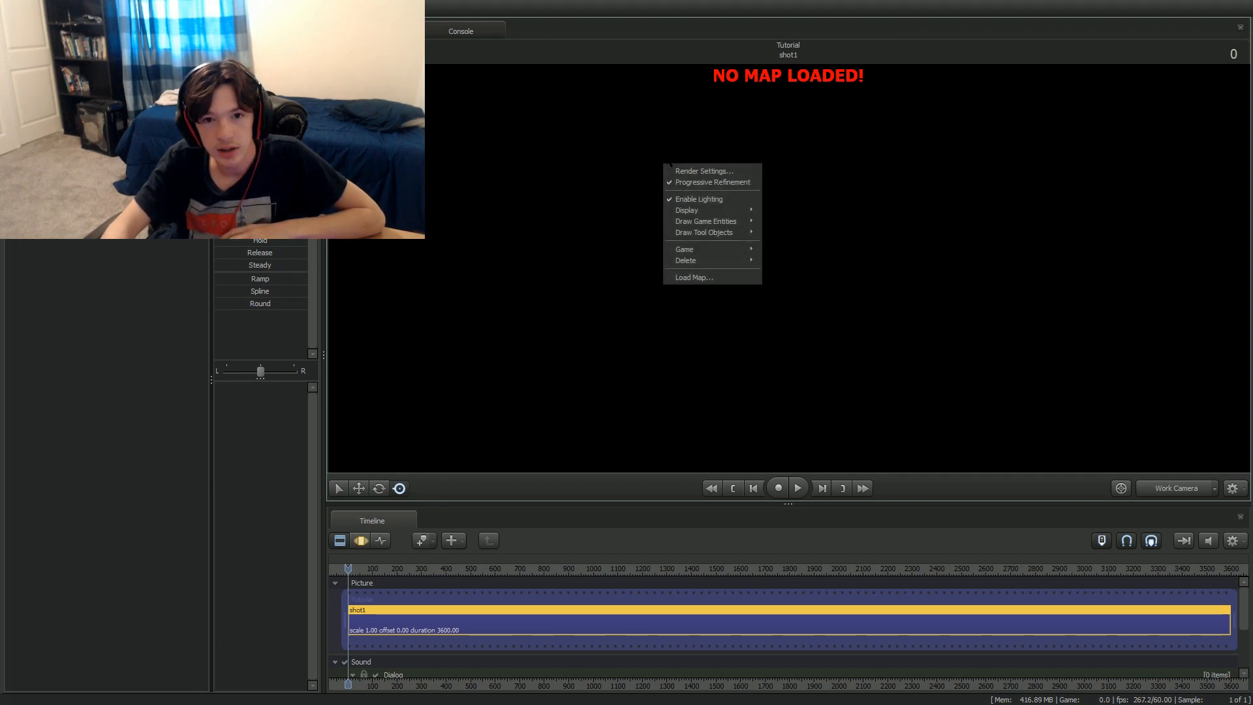
left_click(697, 199)
right_click(695, 193)
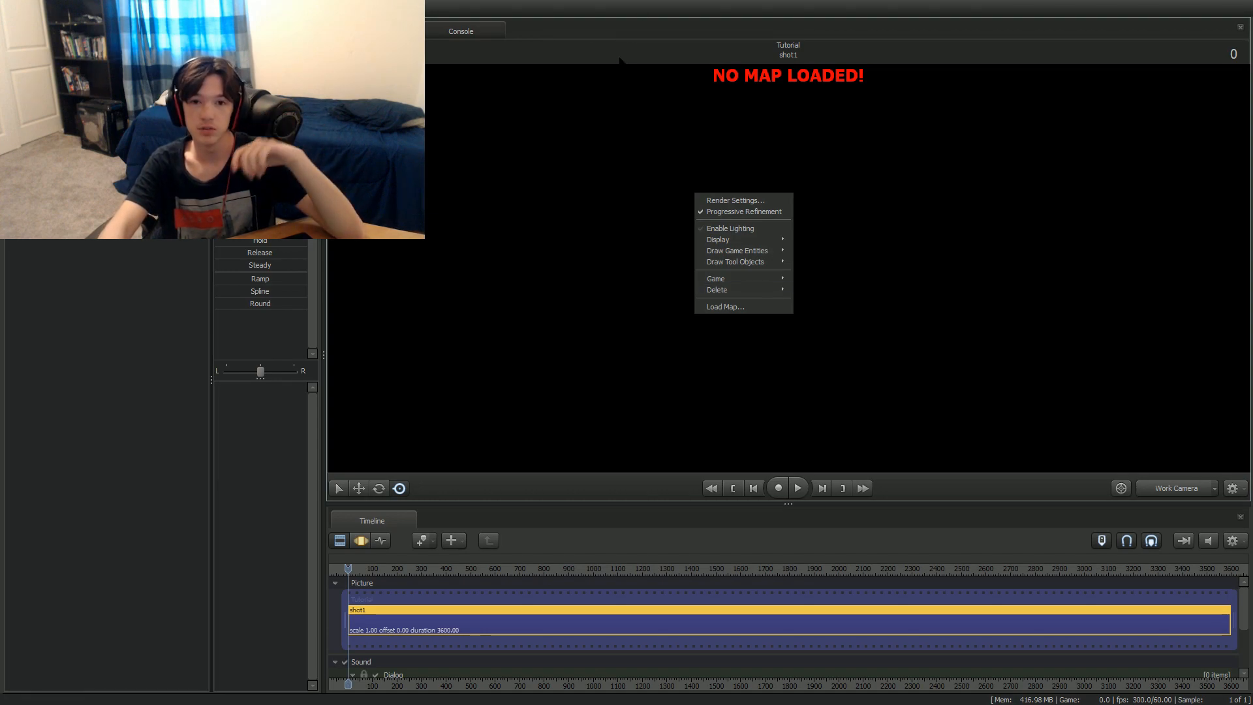
left_click(742, 230)
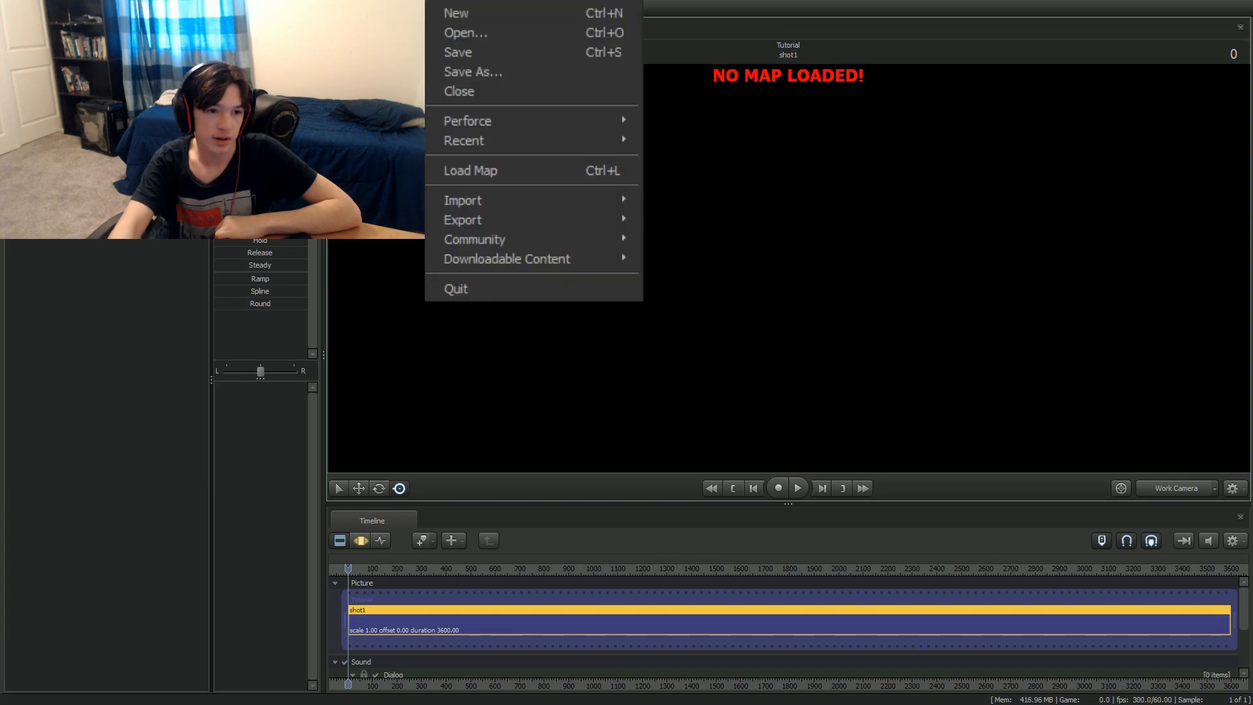
Load the map fnaf2remakemap_v2.bsp, filtering the map files by "fnaf".
key("ctrl+l")
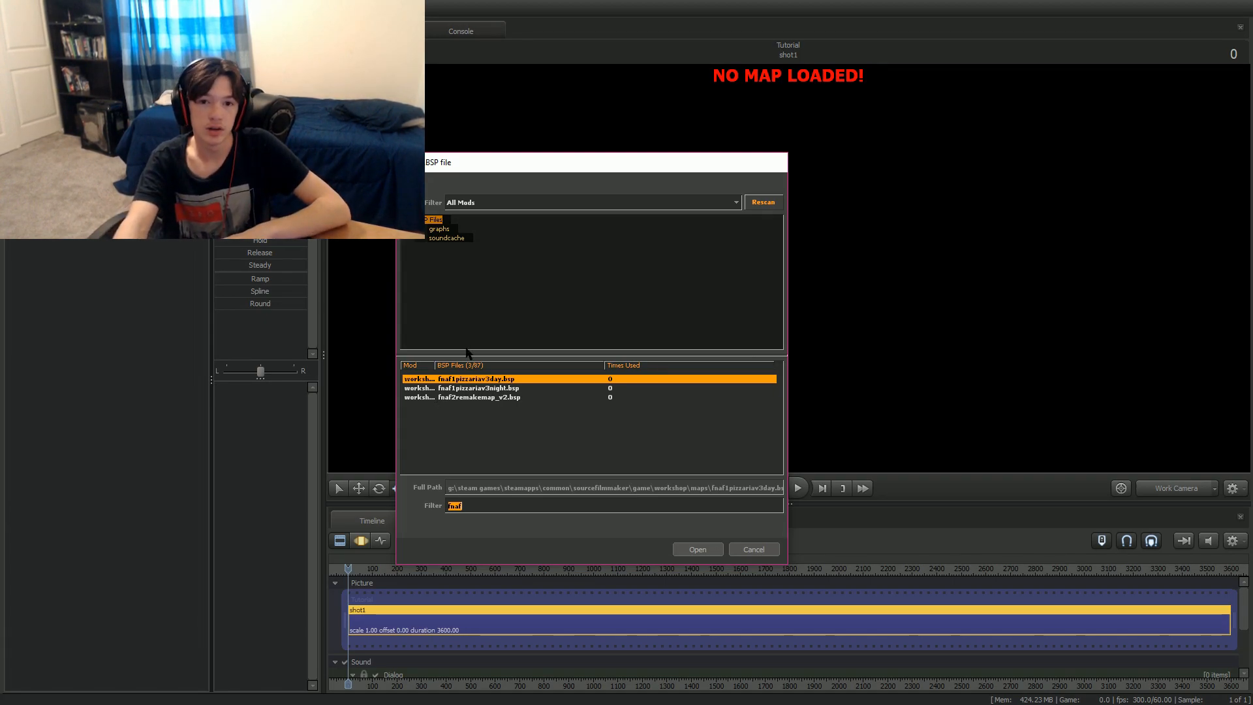
left_click(449, 397)
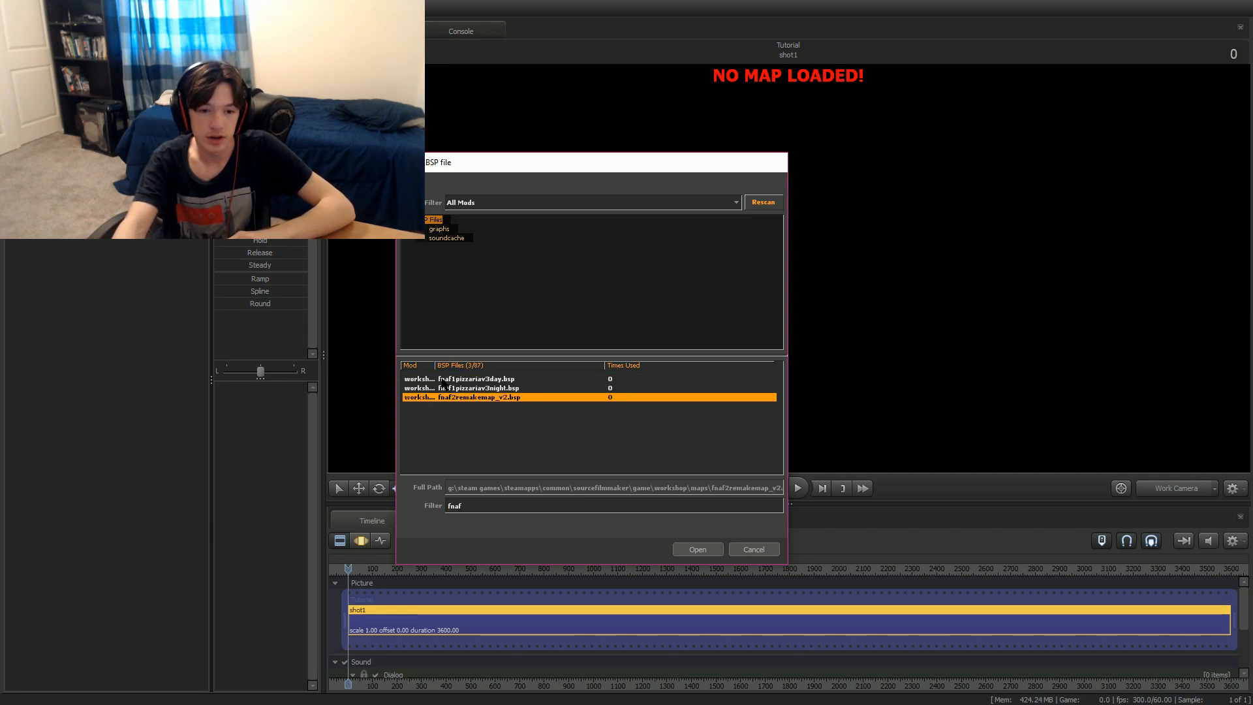
double_click(470, 508)
type("sl")
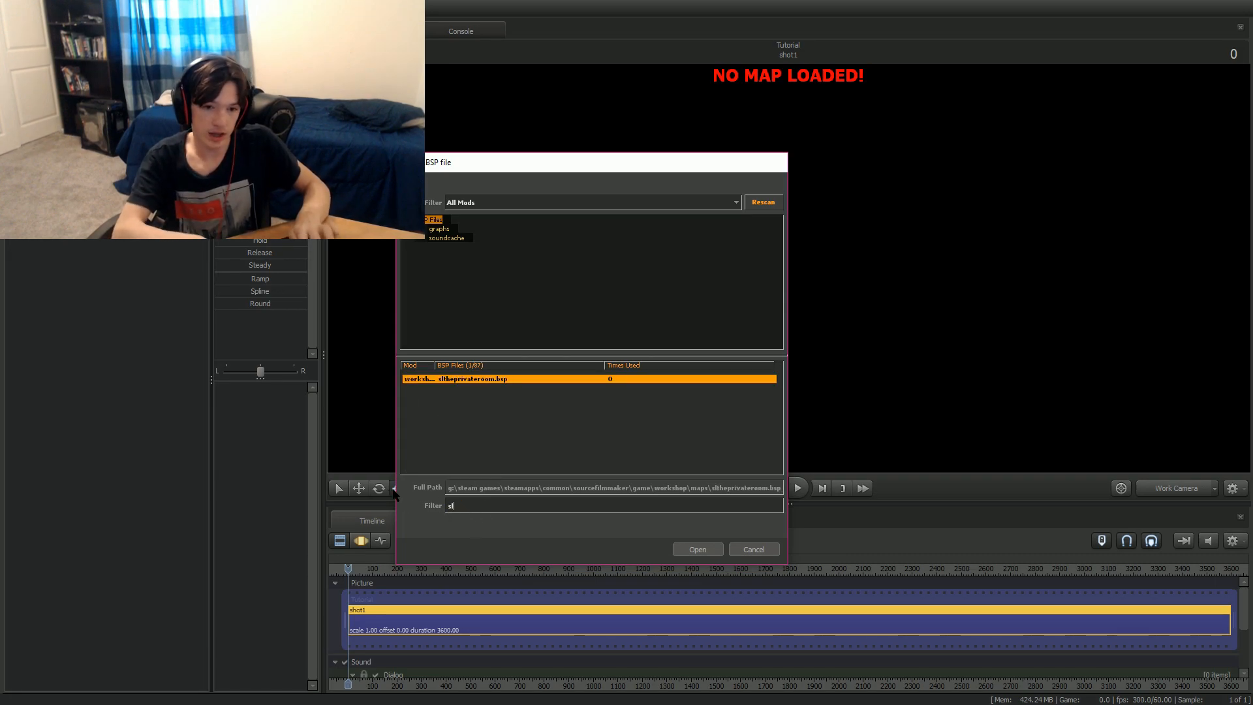
key("BackSpace")
key("BackSpace")
type("fnaf")
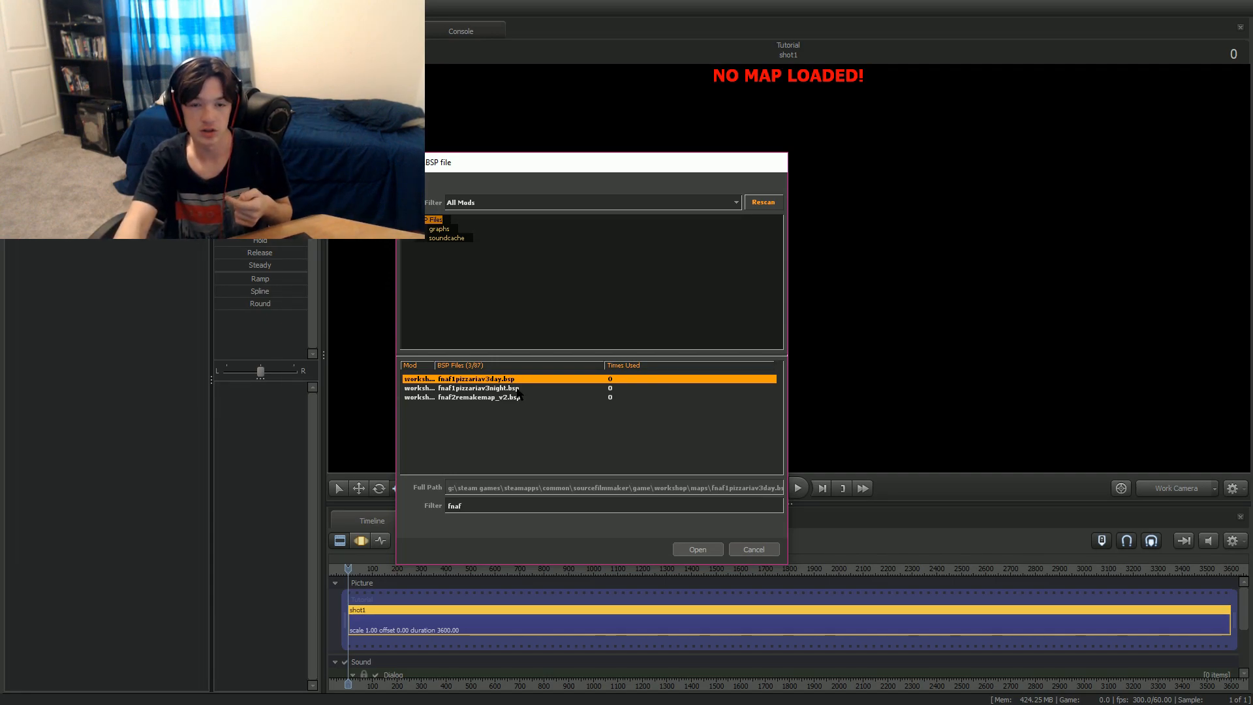
double_click(456, 398)
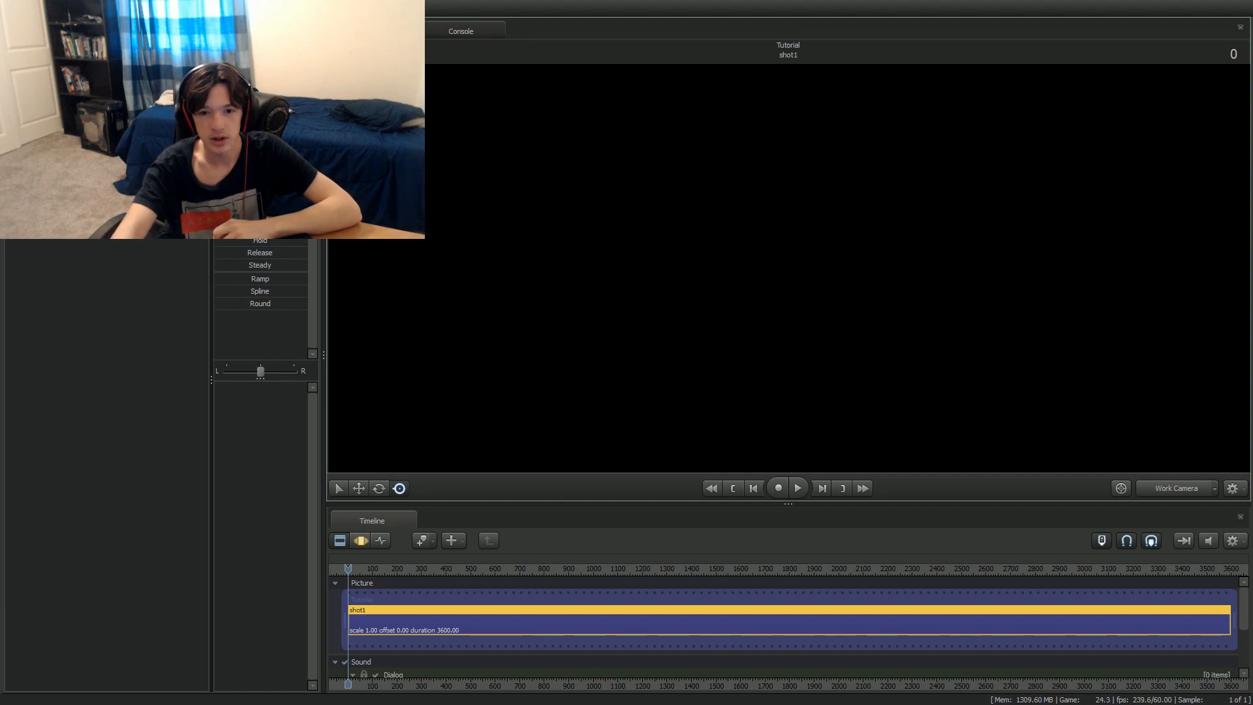
Look around the loaded map from outside and fly the work camera into the building.
left_click_drag(789, 268, 548, 235)
left_click_drag(878, 214, 805, 249)
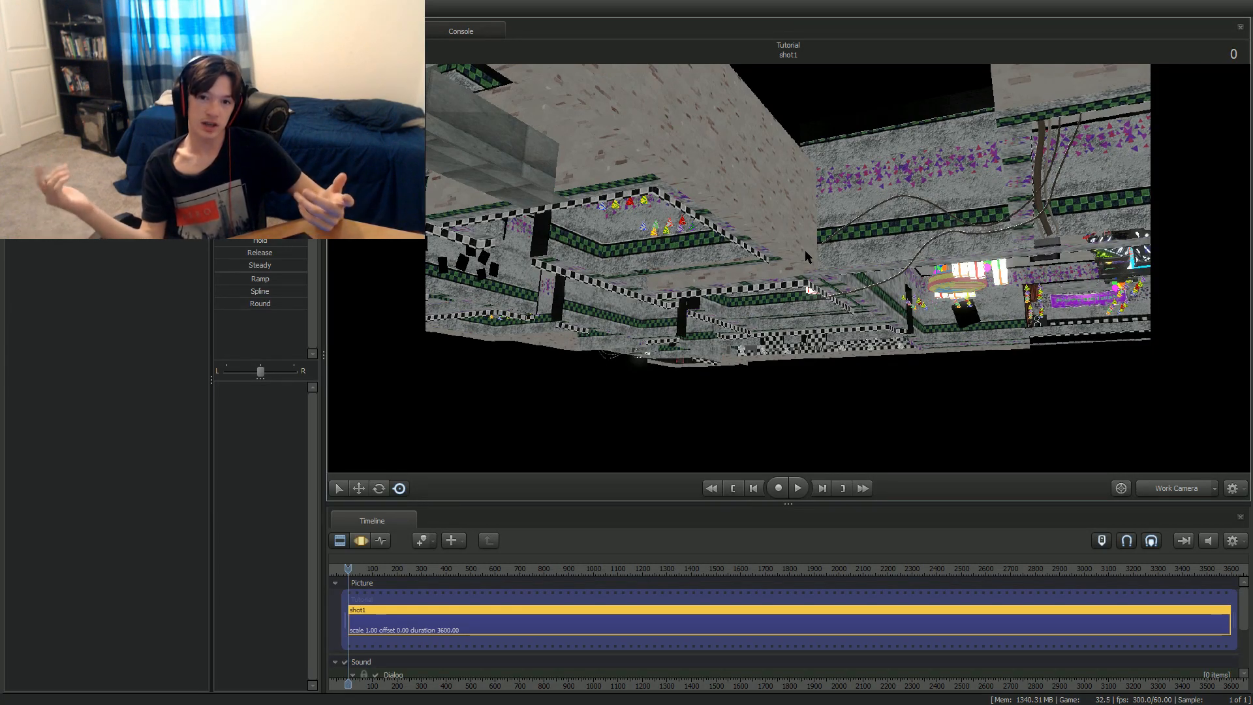
left_click_drag(805, 249, 715, 237)
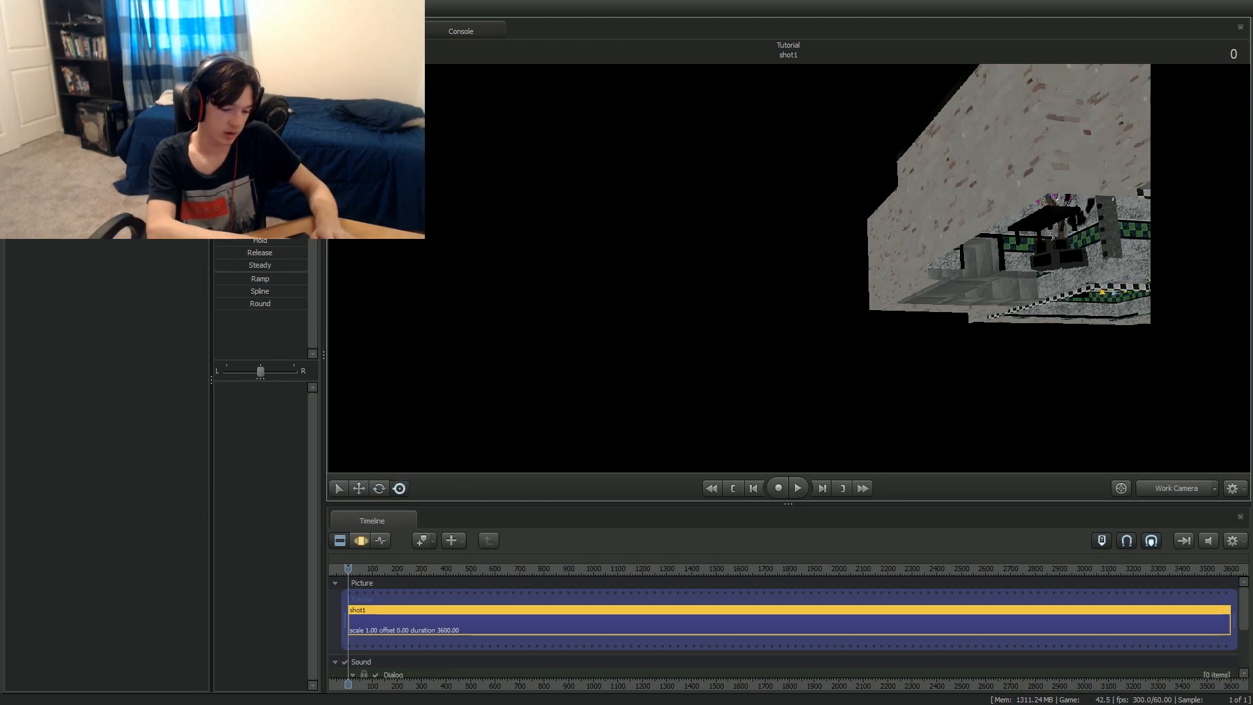
left_click(339, 488)
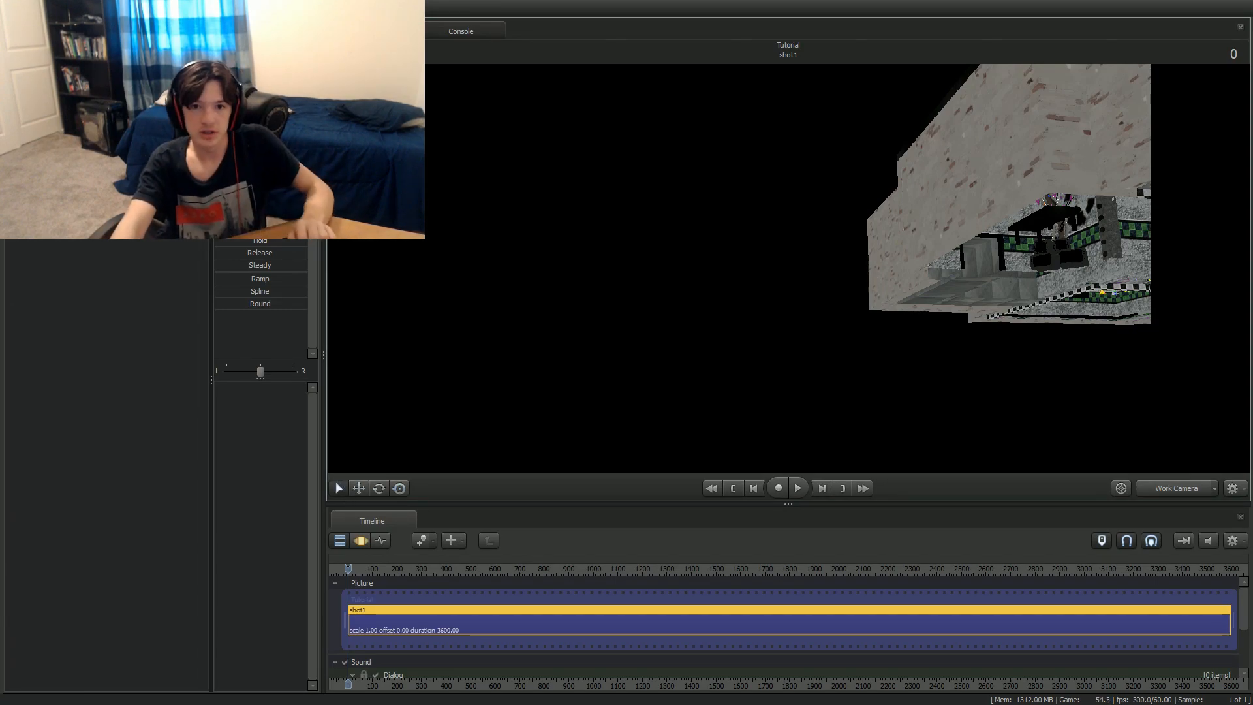
left_click_drag(874, 154, 1020, 135)
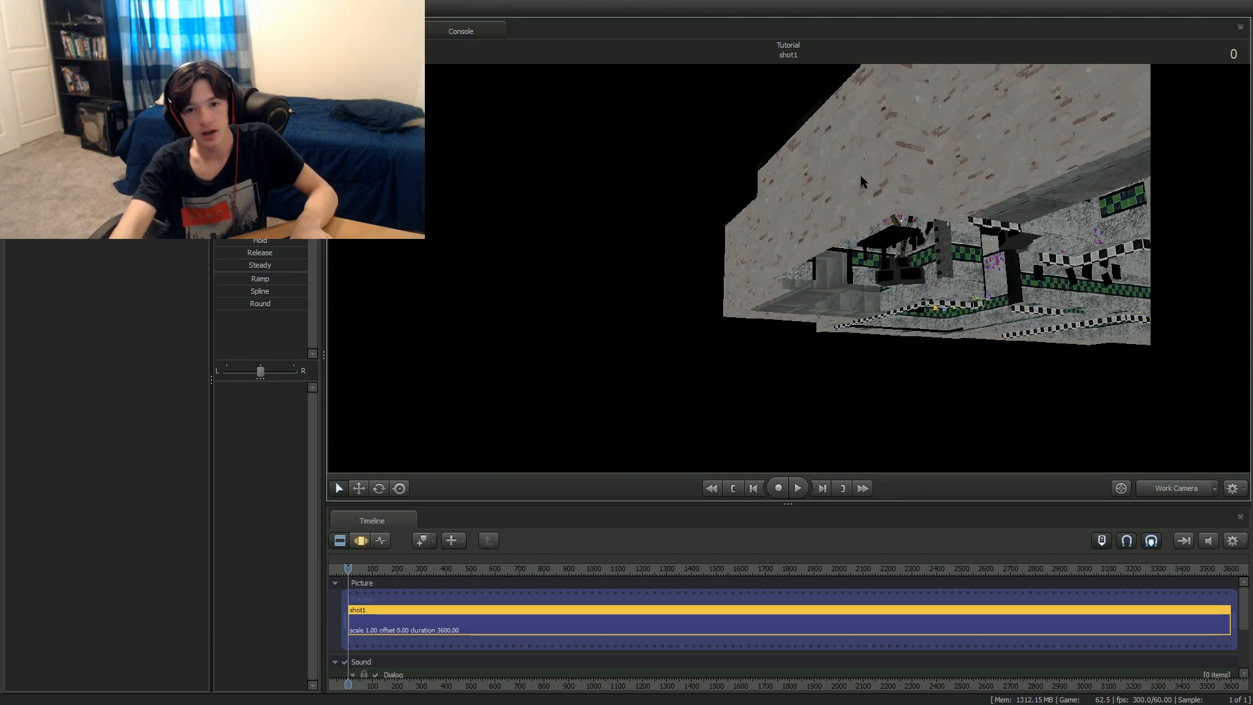
left_click_drag(864, 170, 816, 216)
key("w")
key("w")
key("w")
key("w")
key("w")
left_click_drag(788, 268, 760, 241)
Turn the viewport lighting on to inspect the lit interior, and switch it back off.
right_click(789, 268)
right_click(755, 308)
left_click(803, 344)
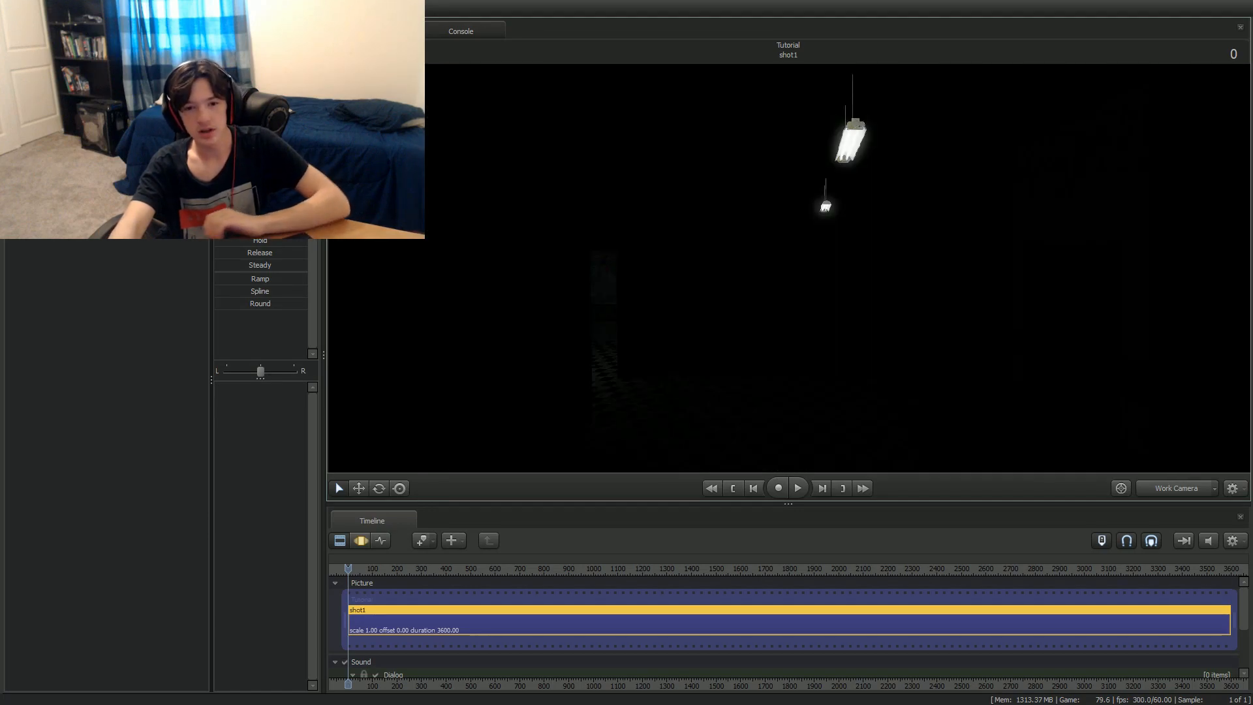
left_click_drag(803, 343, 1198, 215)
key("w")
key("s")
right_click(792, 266)
left_click_drag(789, 268, 770, 113)
left_click(817, 302)
Fly the work camera through the map's hallways and rooms, ending at the wide doorway facing down the long checkered hallway.
key("s")
key("w")
key("w")
key("w")
key("w")
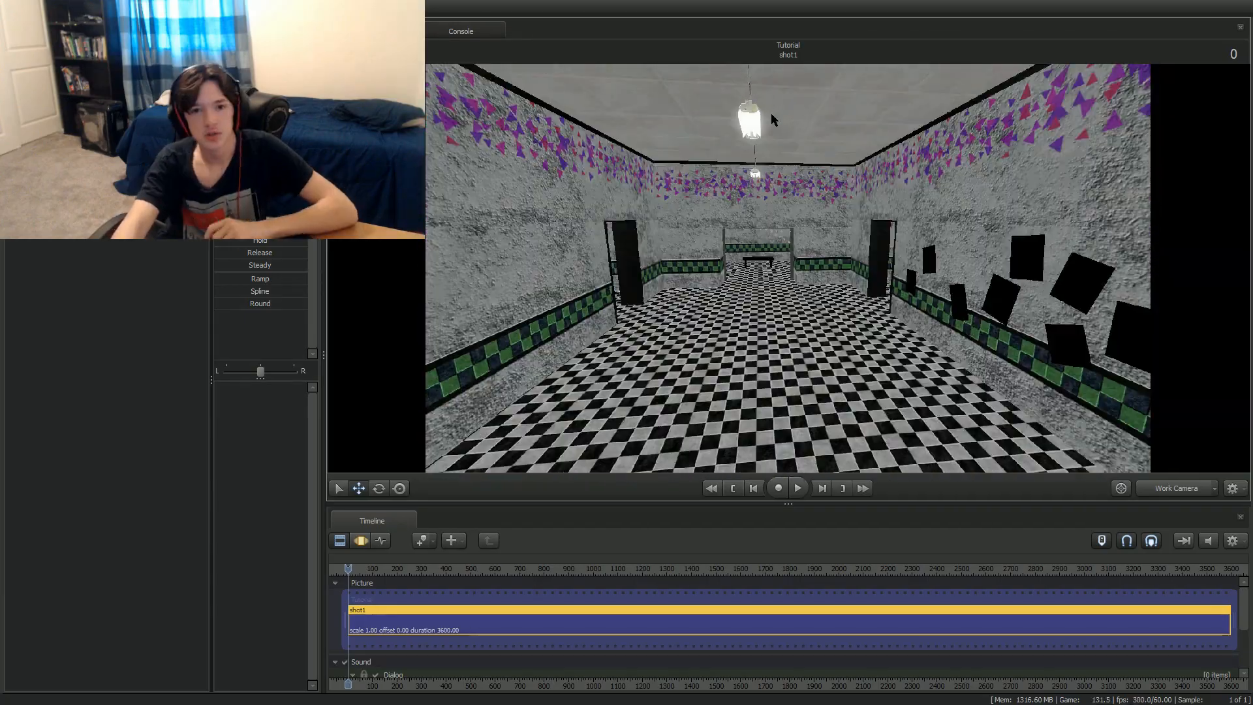
key("w")
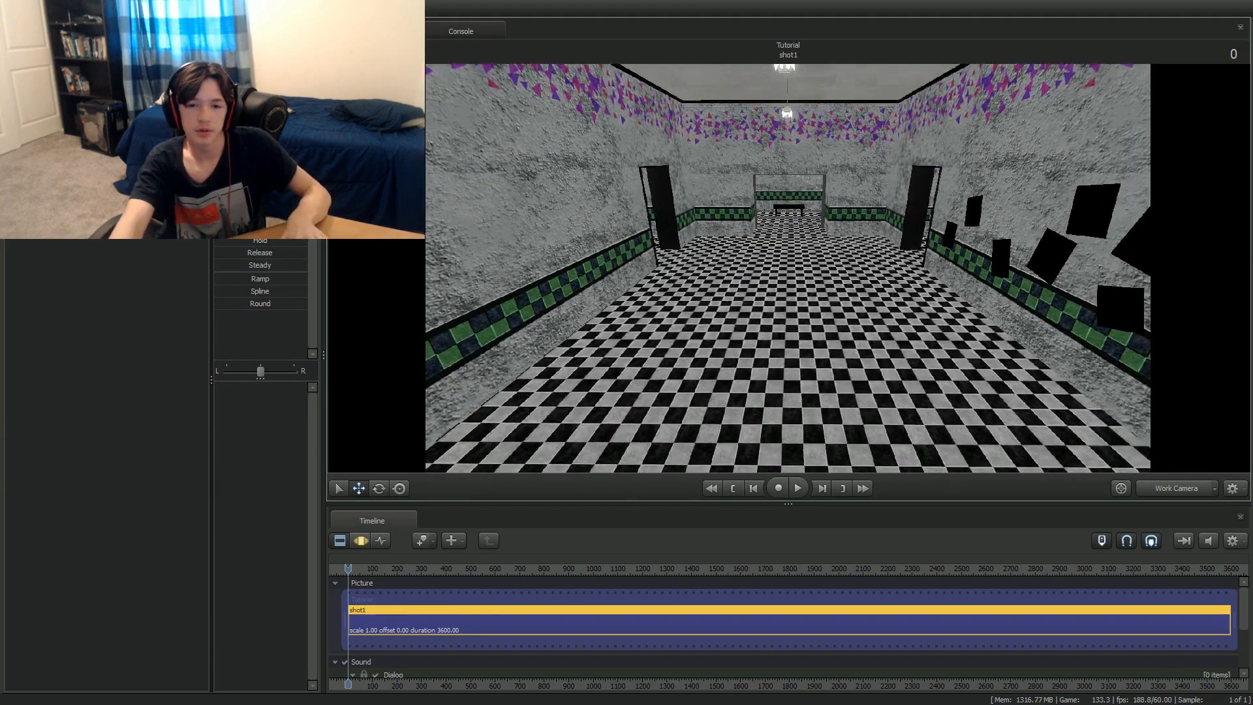
key("w")
left_click_drag(788, 268, 646, 269)
key("w")
key("w")
key("w")
key("w")
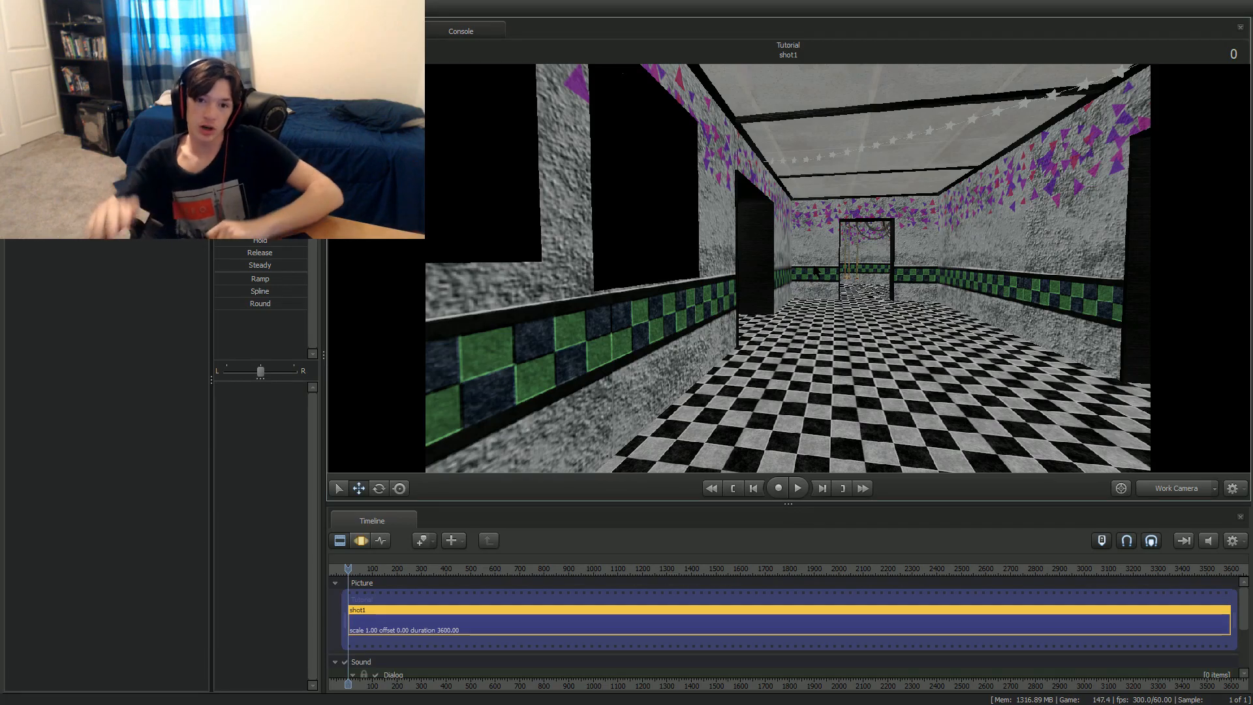
left_click_drag(818, 254, 1018, 264)
key("w")
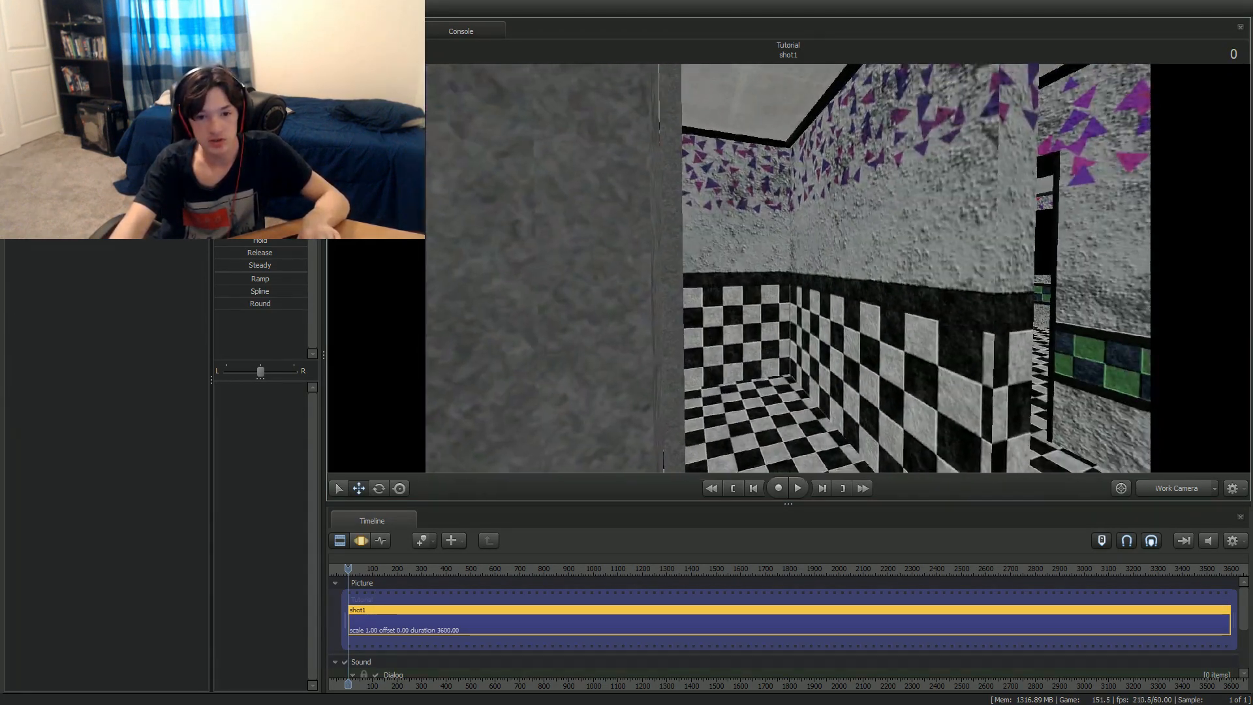
key("w")
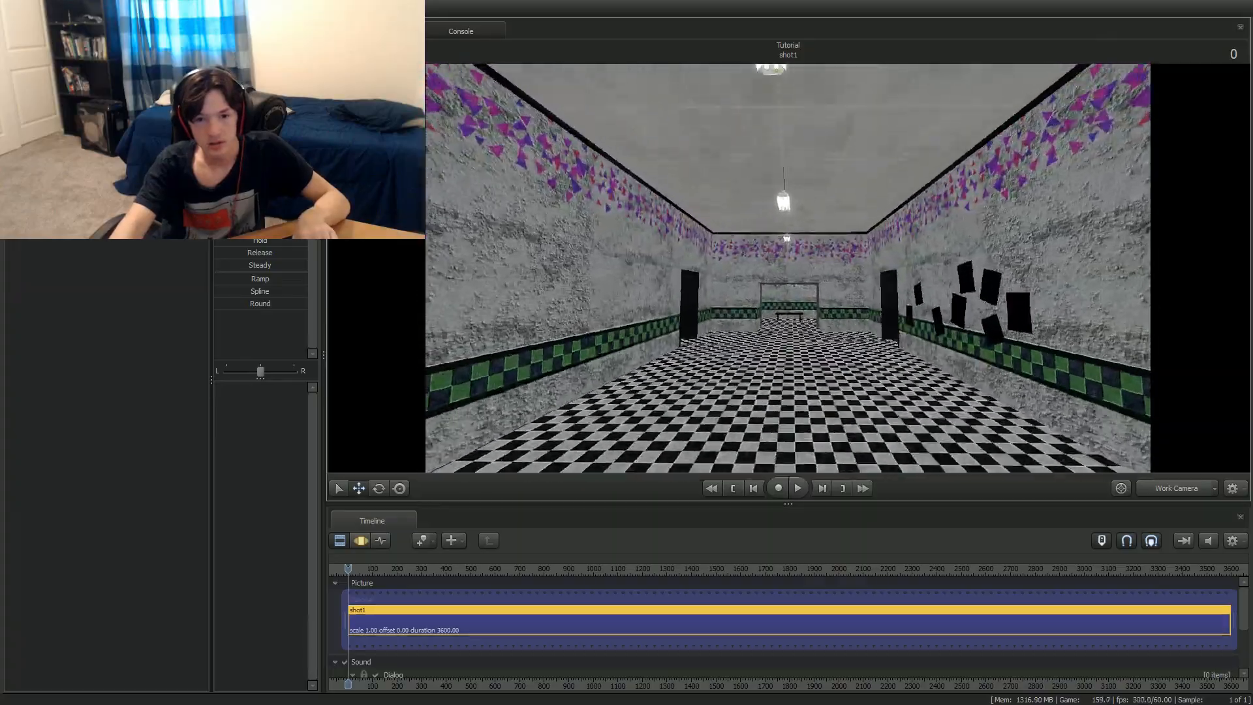
key("w")
left_click_drag(788, 268, 261, 314)
left_click_drag(914, 385, 770, 306)
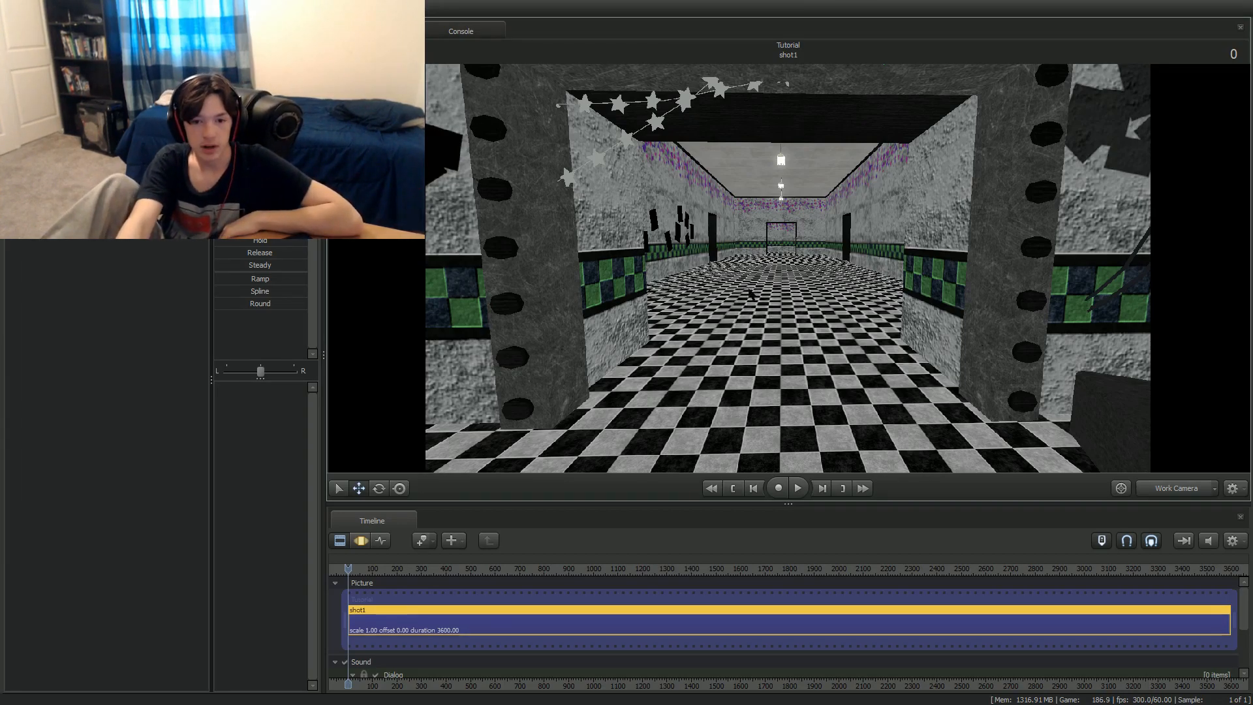
right_click(785, 257)
left_click_drag(752, 253, 752, 262)
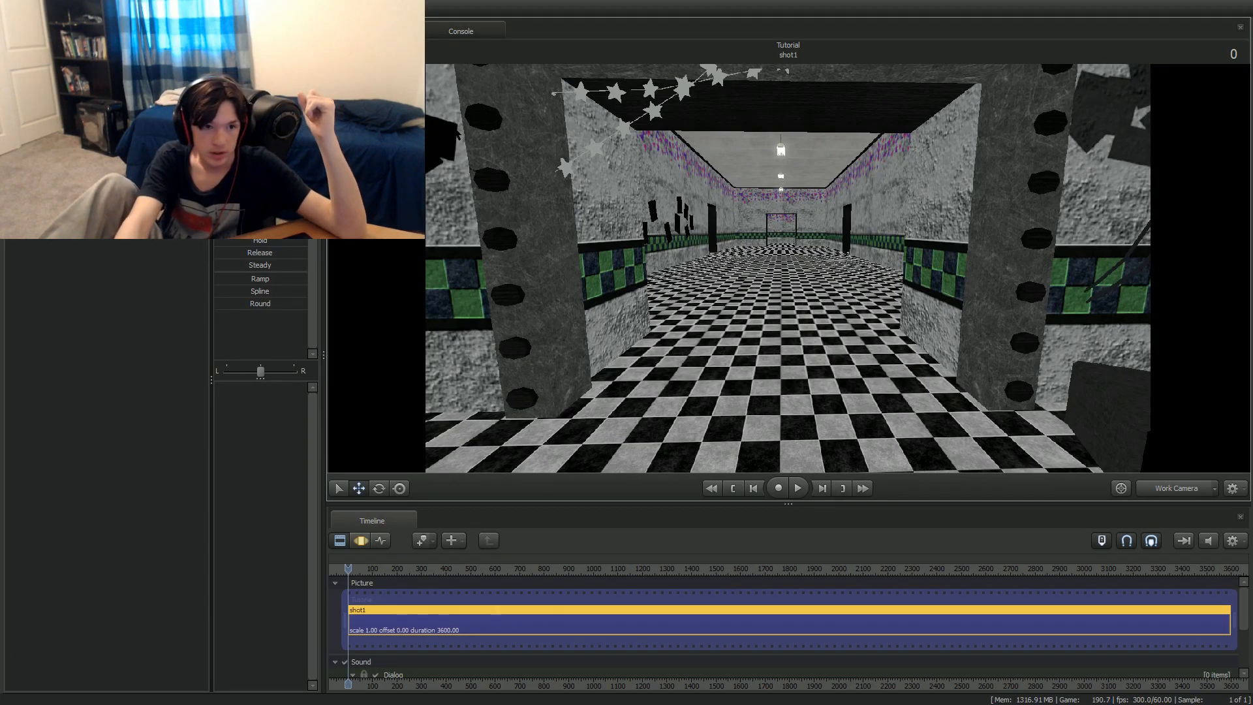
Start choosing a model for a new animation set and browse the complete model list with the filter cleared.
right_click(732, 216)
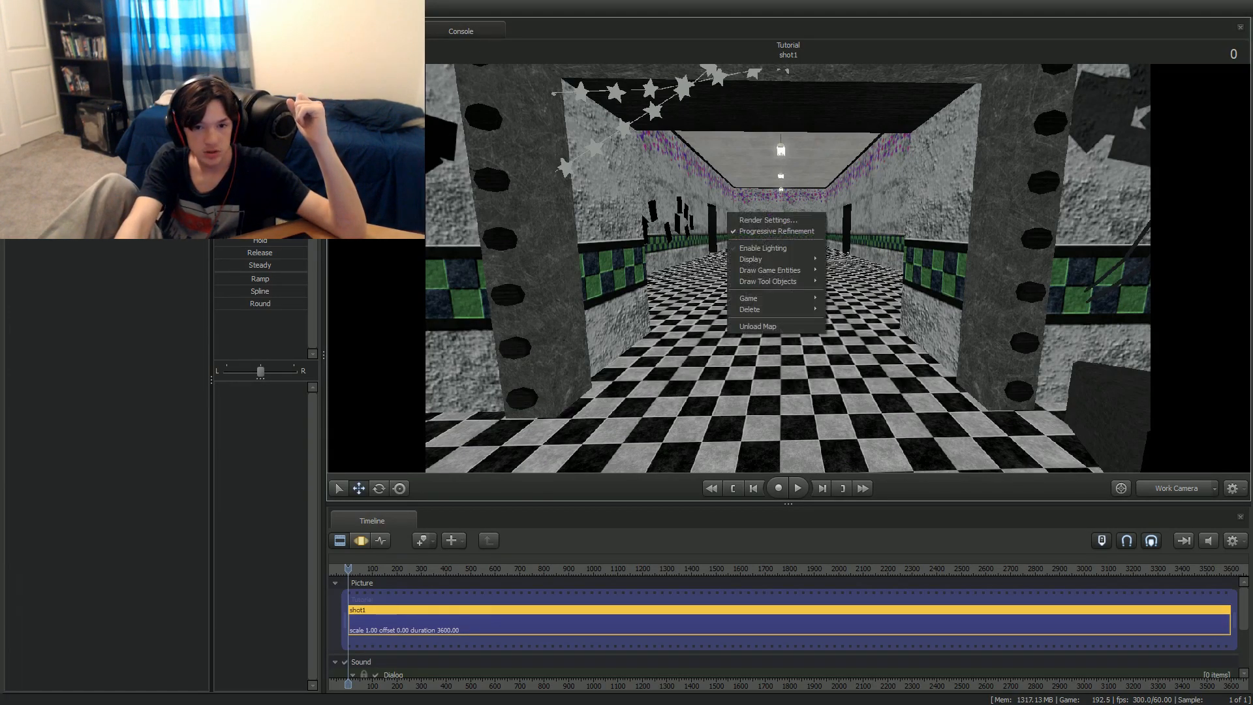
left_click(161, 163)
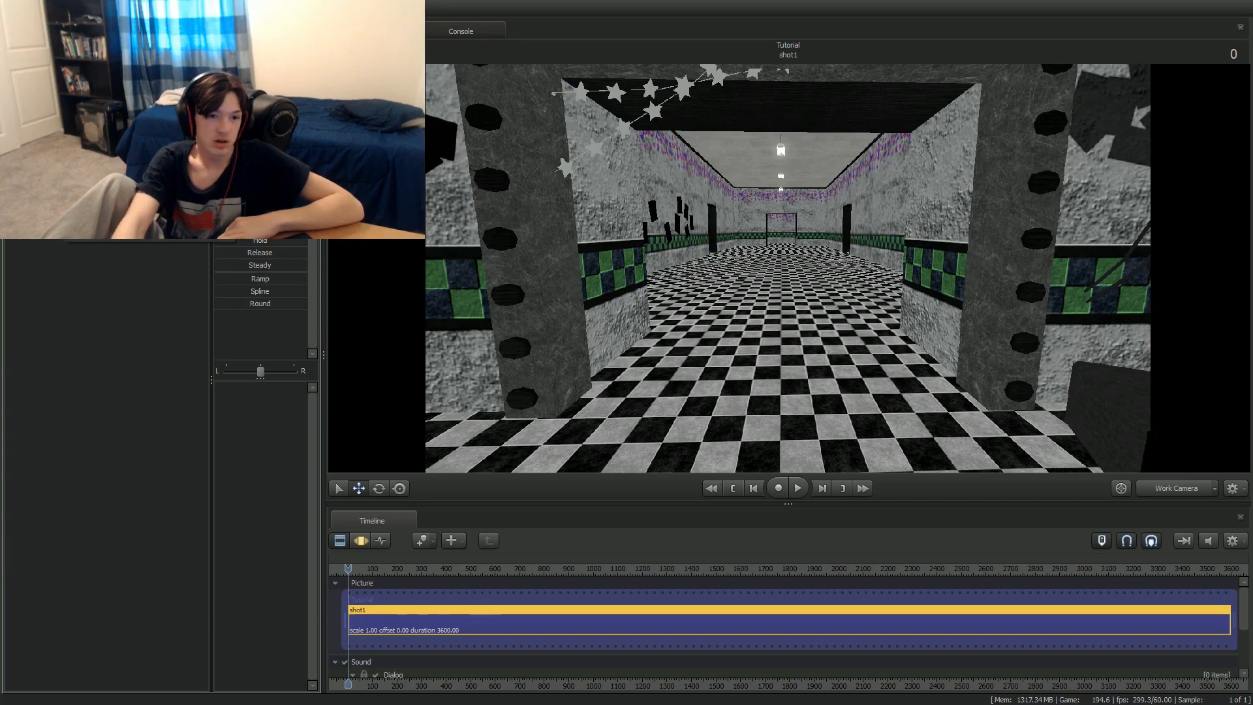
left_click(79, 85)
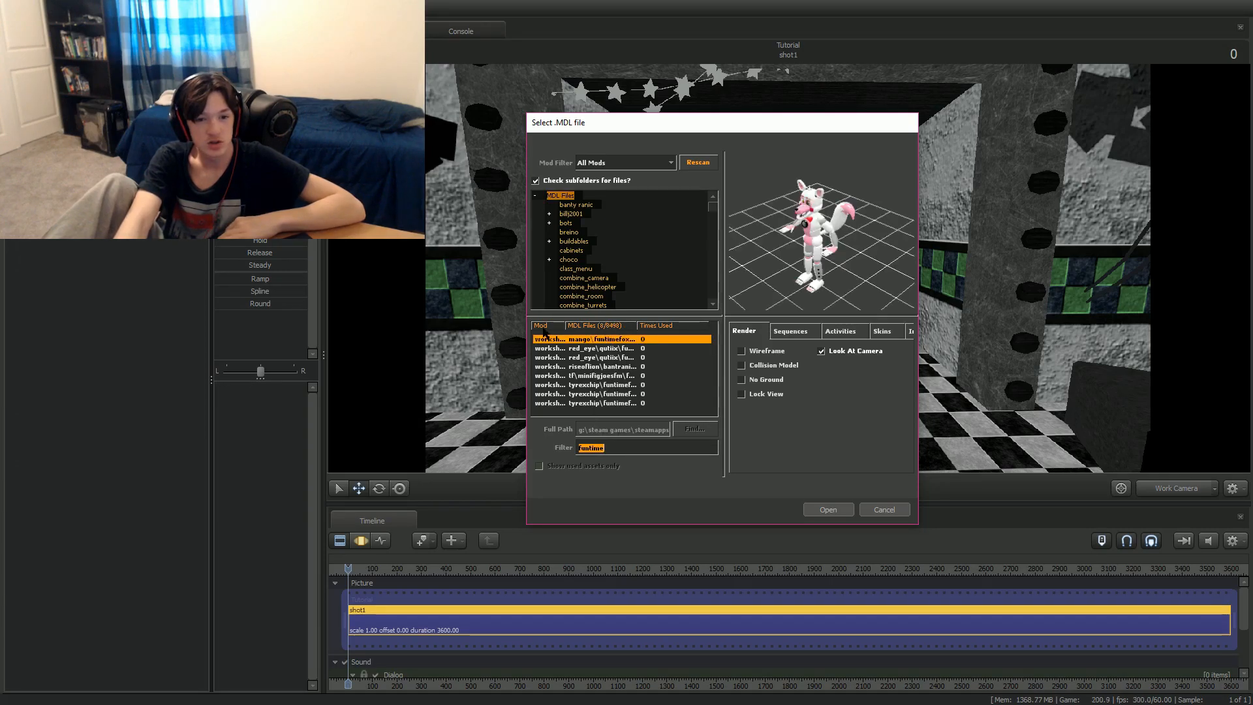
key("BackSpace")
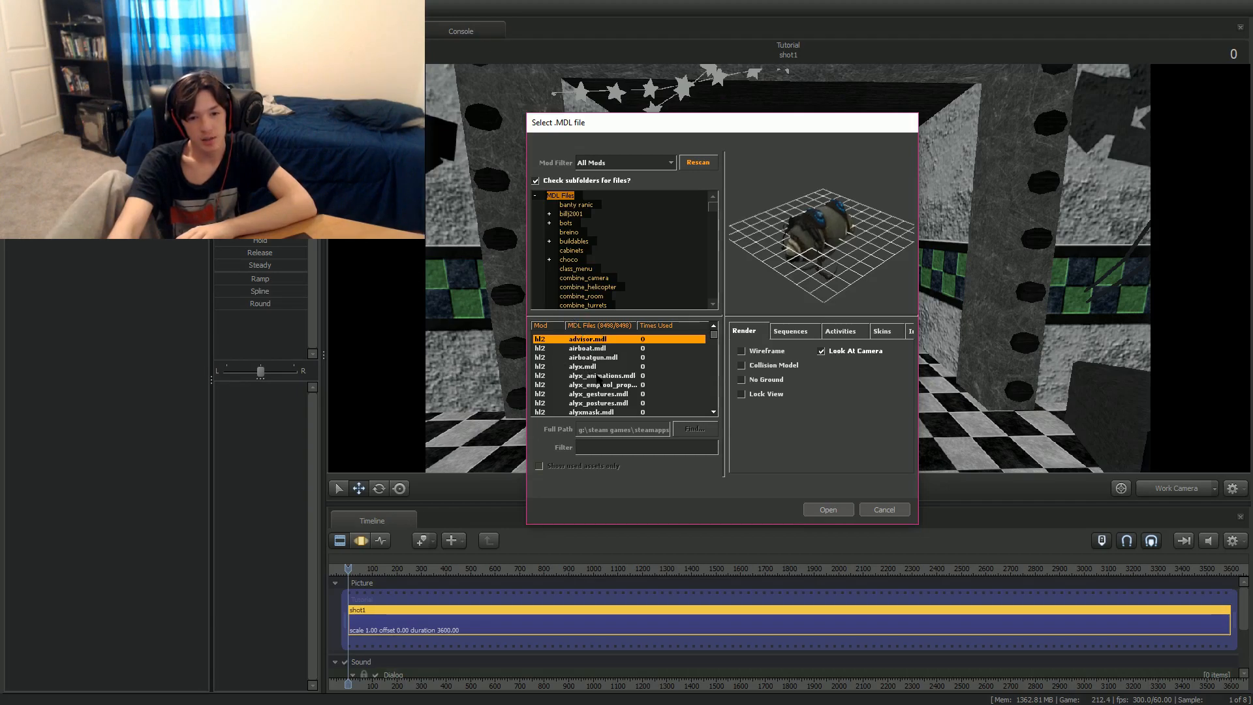
left_click(595, 375)
scroll(581, 377, "down", 8)
scroll(580, 383, "down", 15)
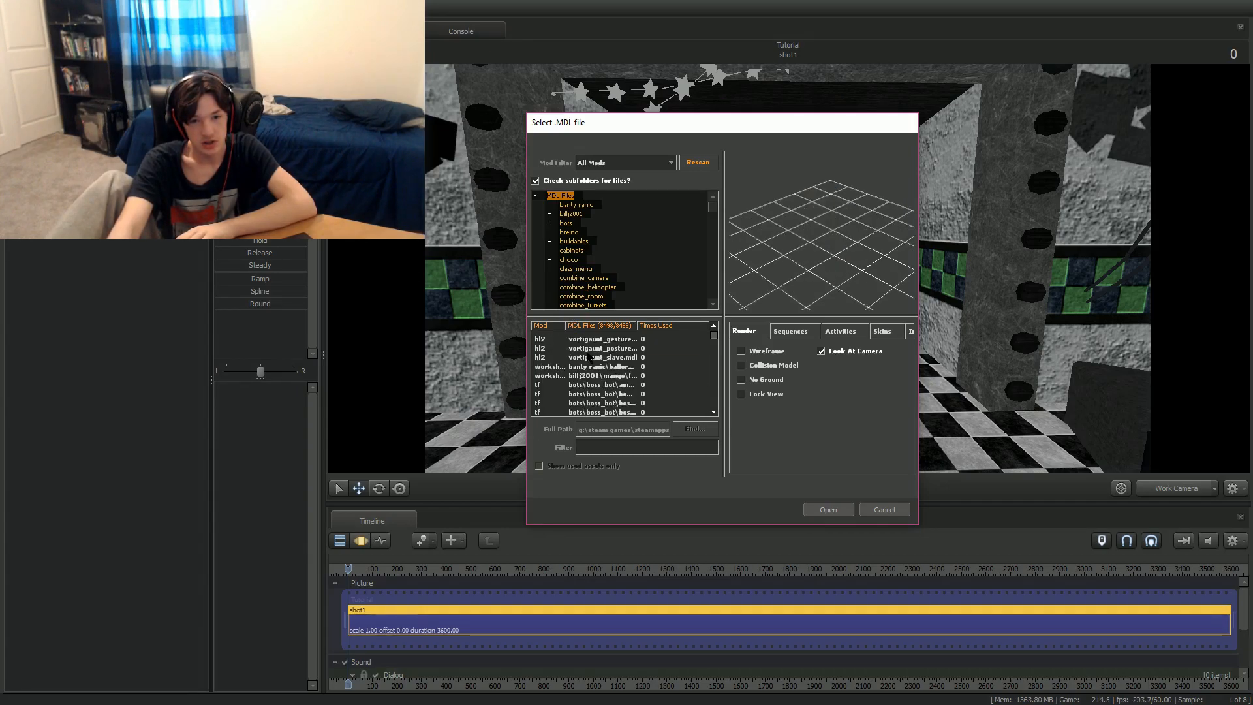
left_click(579, 366)
scroll(599, 360, "down", 1)
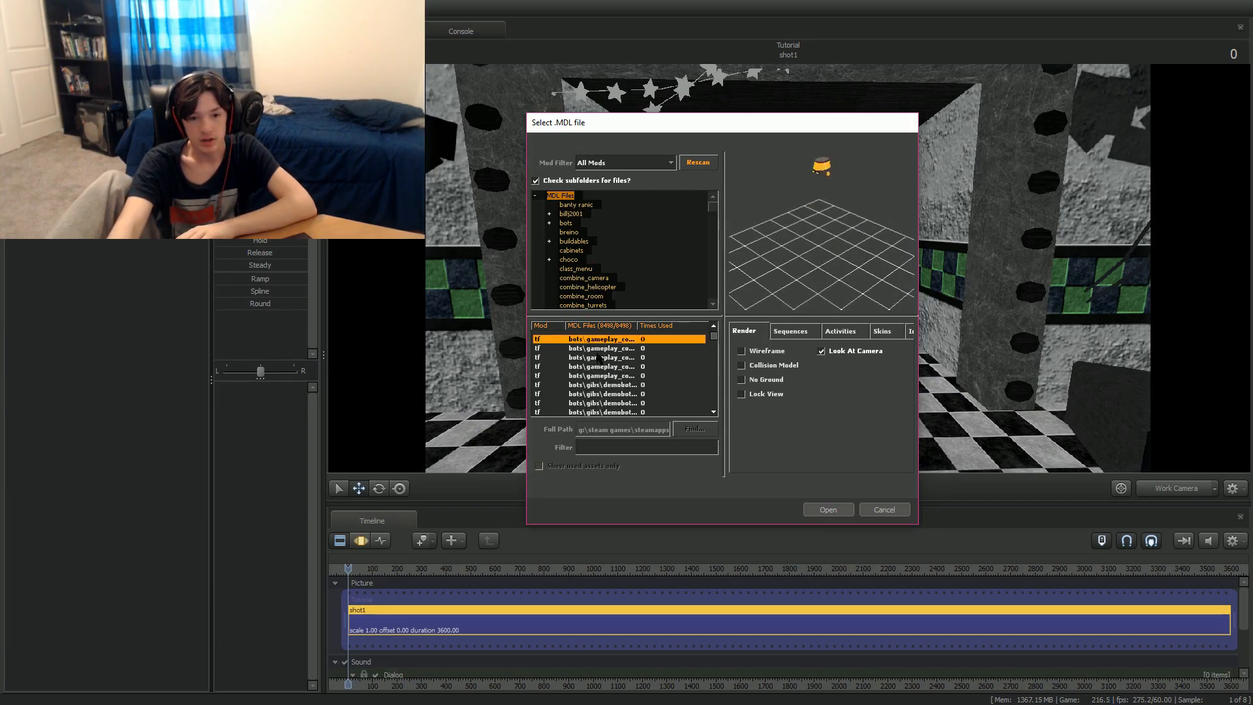
scroll(606, 346, "down", 10)
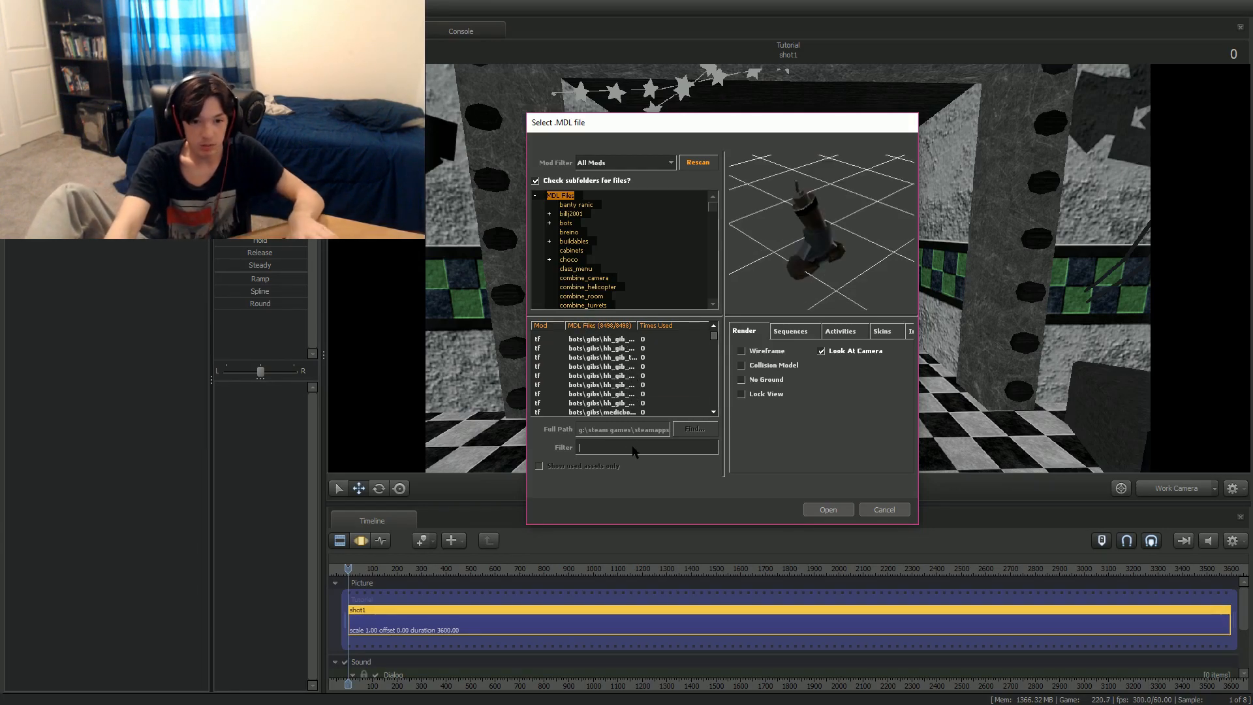
Add the model player\scout.mdl to the shot, filtering the model files by "scout", and view it from an angle.
left_click(633, 449)
type("scout")
left_click(599, 339)
left_click(597, 348)
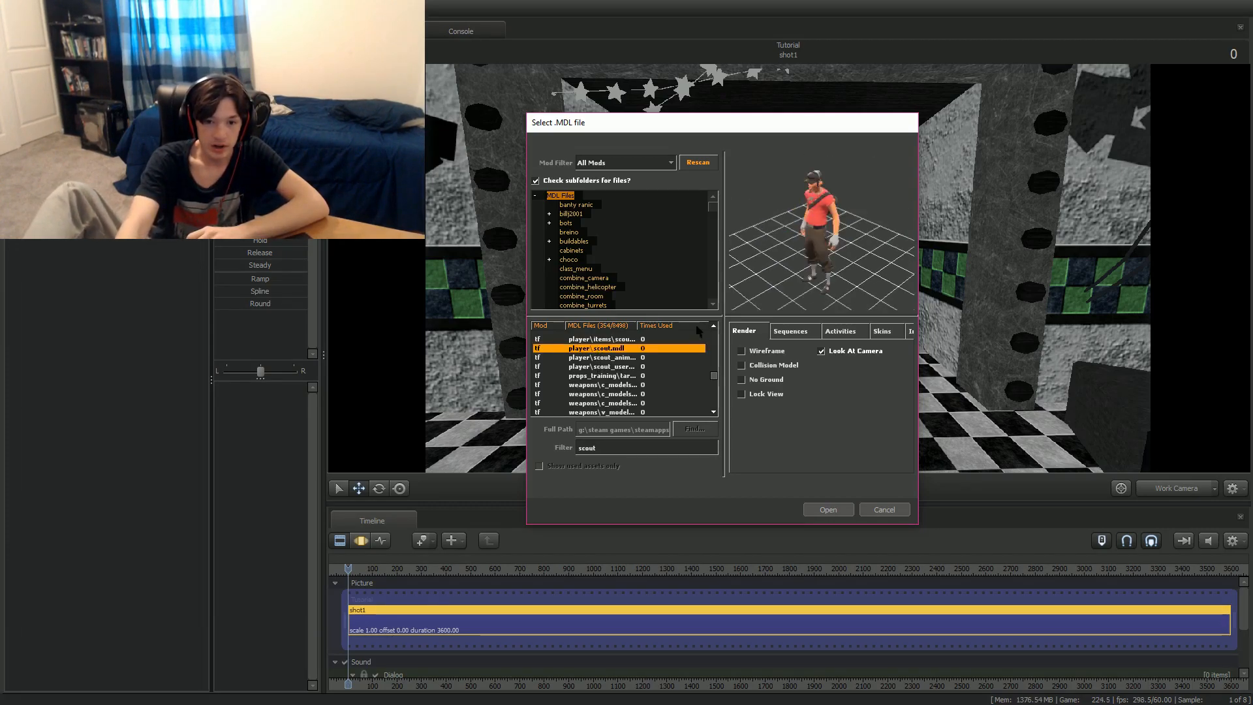
double_click(623, 349)
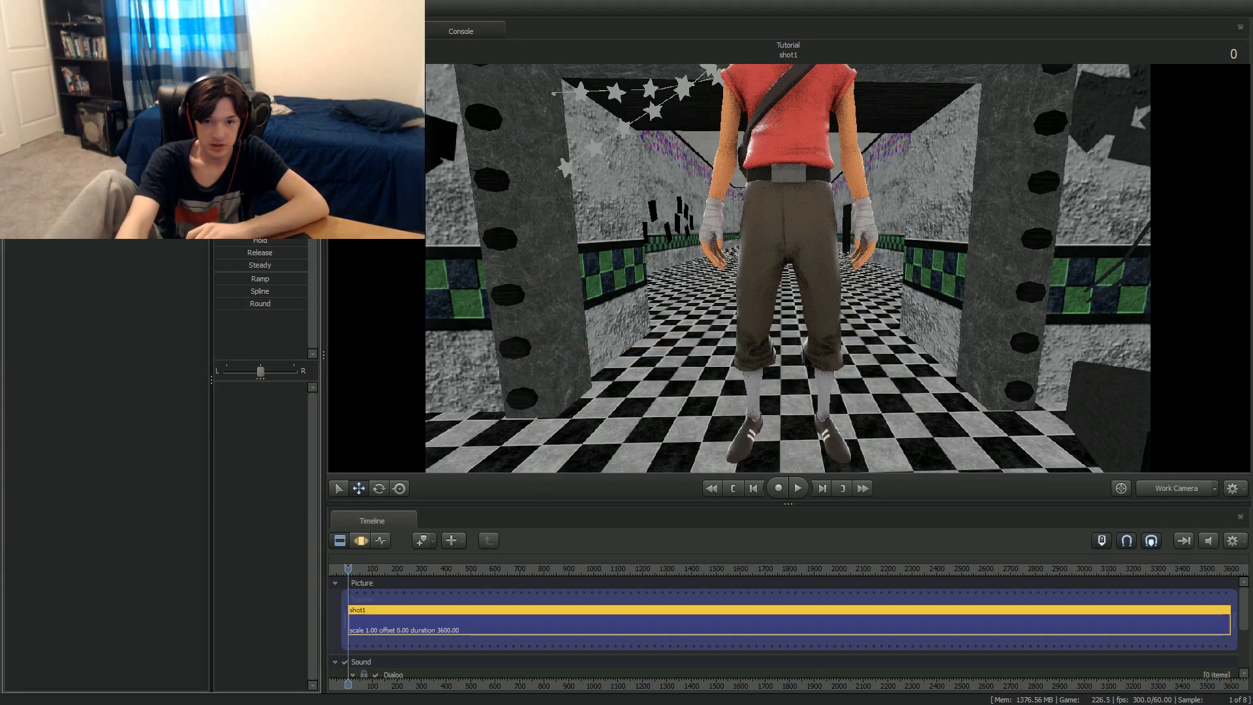
left_click_drag(788, 268, 793, 349)
left_click_drag(653, 281, 684, 320)
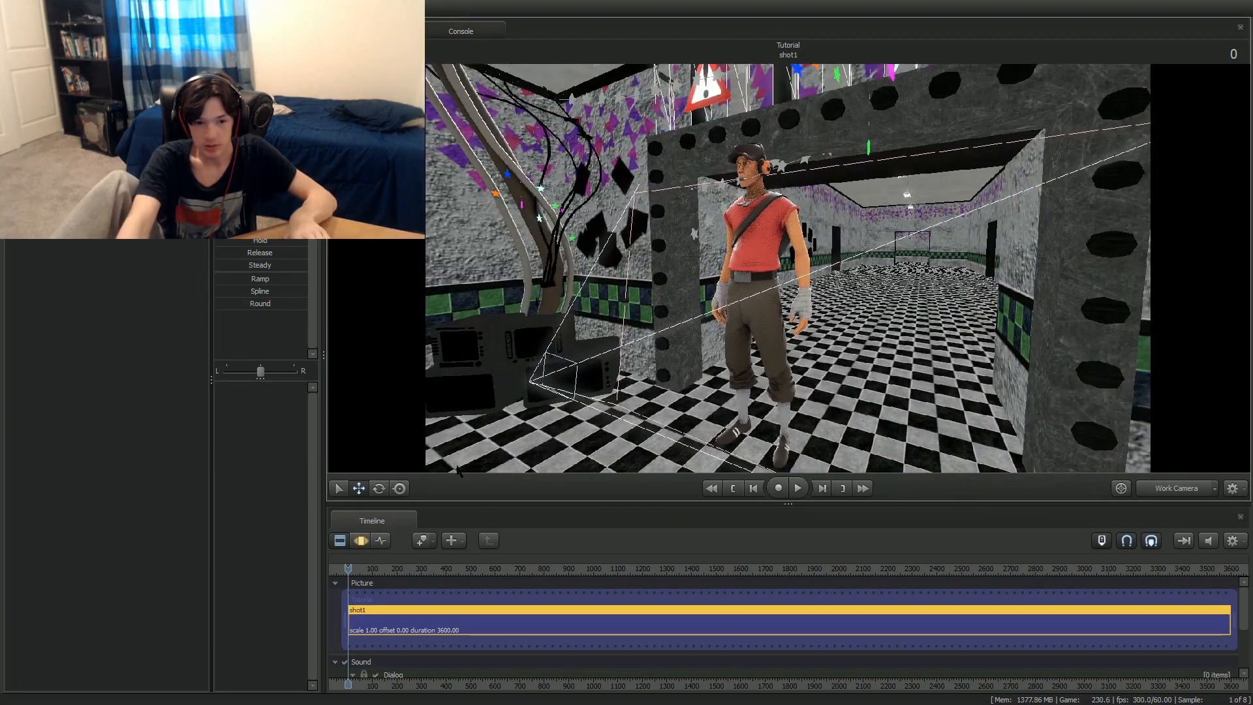
Undo adding the Scout model so it is removed from the shot.
key("F3")
key("F2")
key("ctrl+z")
mouse_move(713, 276)
left_mouse_down()
mouse_move(718, 242)
mouse_move(708, 277)
left_mouse_up()
right_click(707, 274)
left_click(717, 271)
Add the Funtime Foxy model from the mango folder to the shot, filtering the model files by "funtime".
right_click(93, 197)
left_click(138, 203)
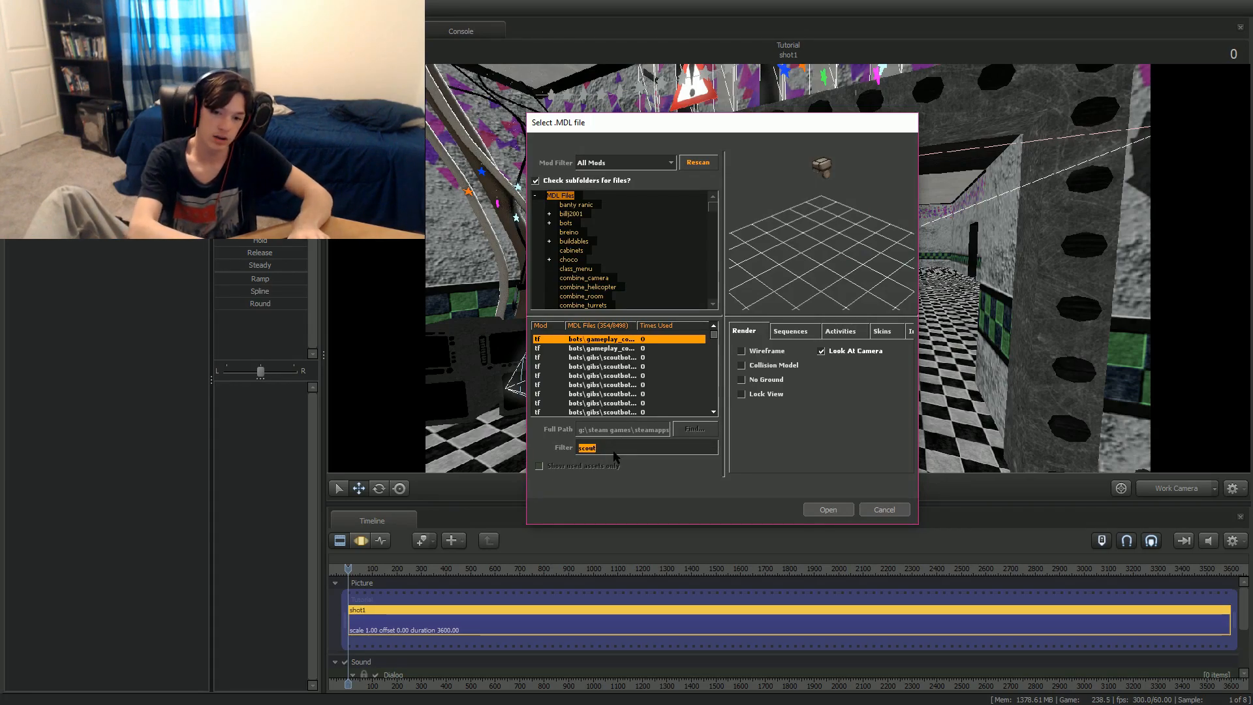
type("funtime")
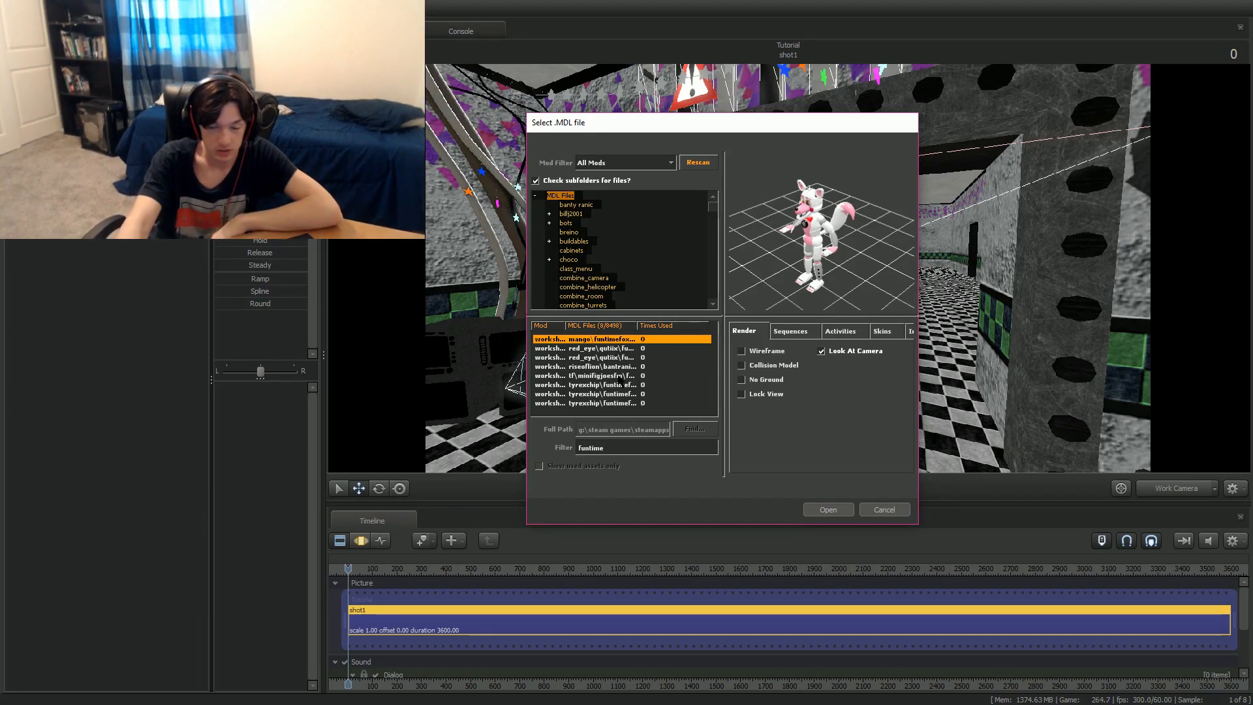
double_click(584, 340)
Switch to camera1 and copy its view to the work camera.
left_click_drag(730, 302, 1231, 476)
left_click(1175, 494)
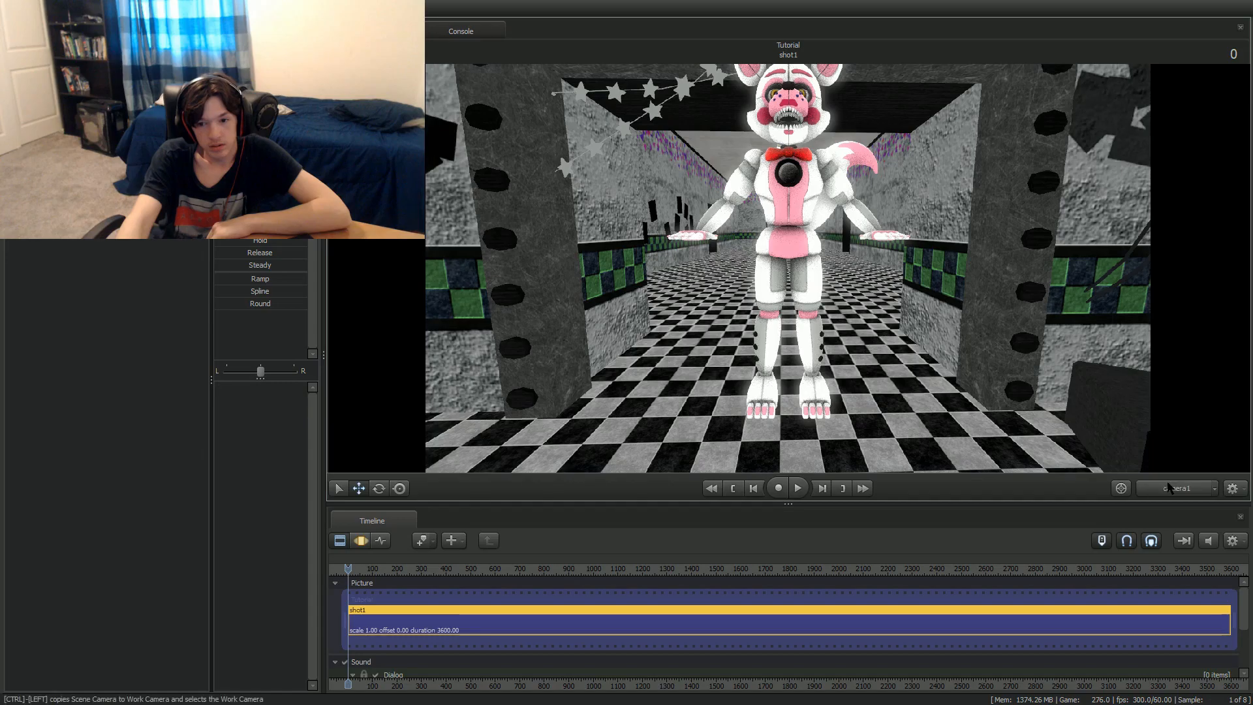
left_click(1168, 490, "ctrl")
left_click_drag(1071, 405, 784, 378)
Pull camera1 back to frame the whole Funtime Foxy model in the doorway, and compare it with the work camera's view.
left_click(1170, 494)
left_click_drag(1058, 405, 788, 273)
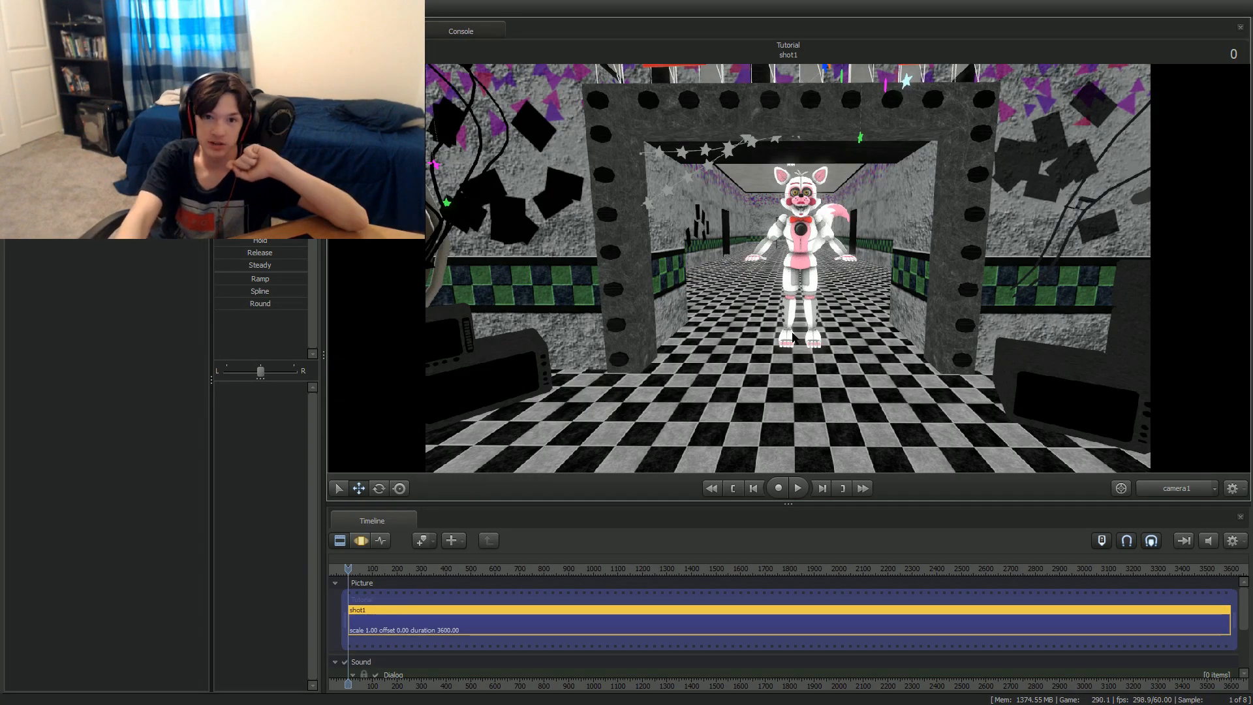
left_click_drag(792, 337, 788, 327)
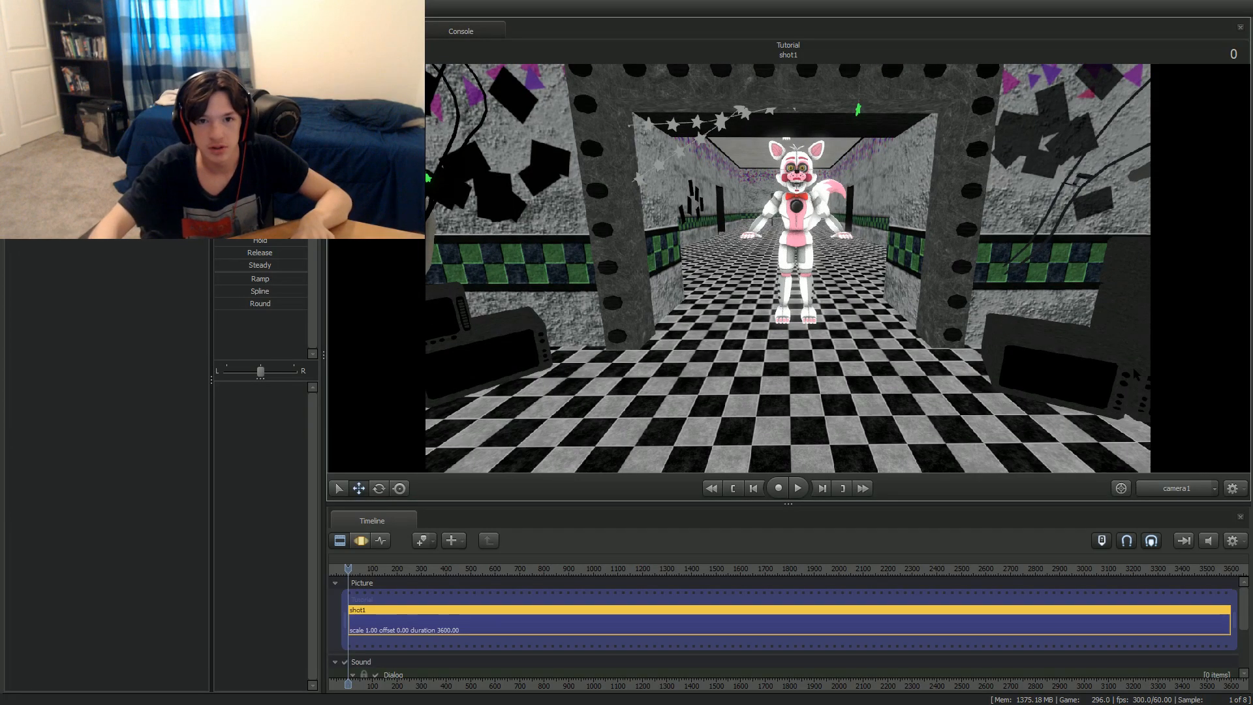
left_click_drag(887, 252, 854, 259)
left_click(1177, 489)
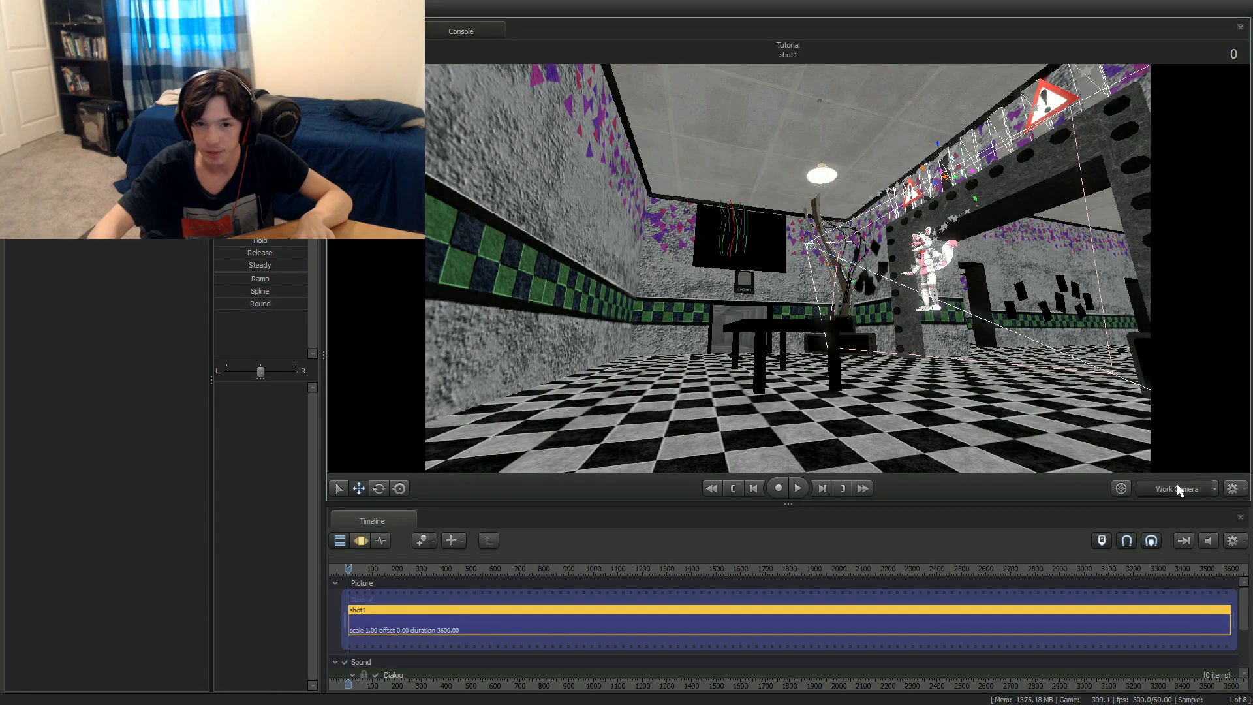
left_click(1140, 488)
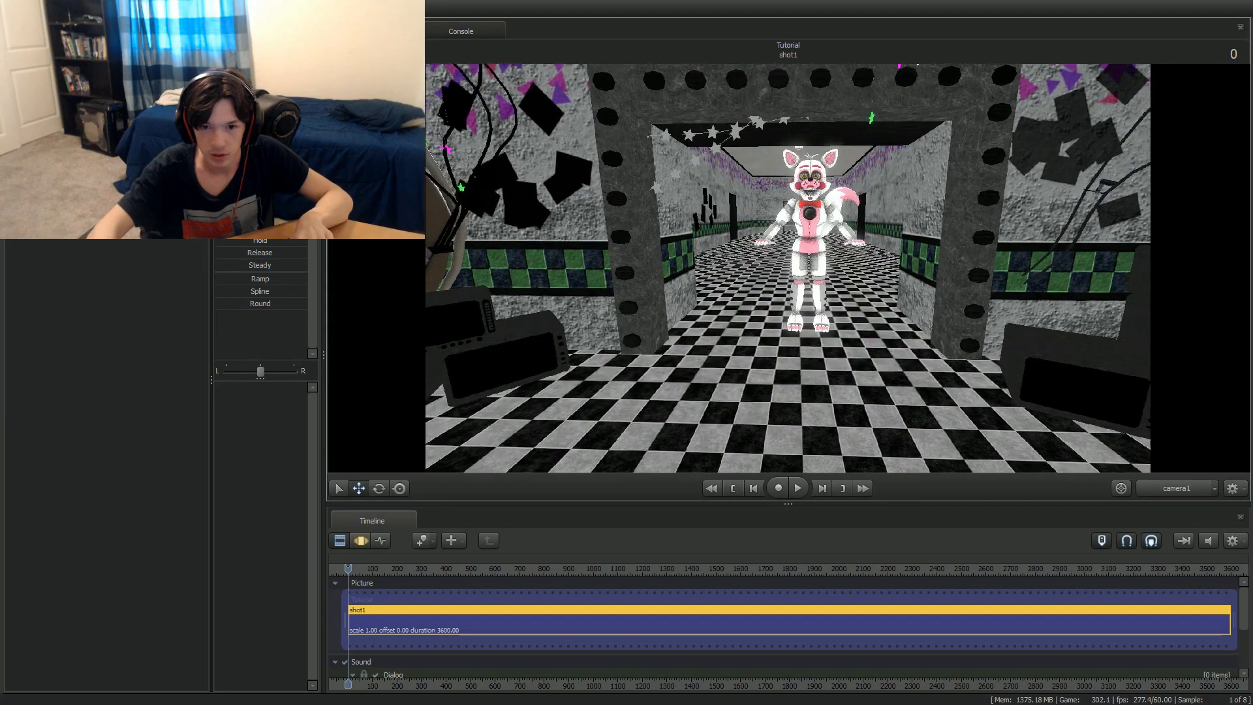
Fine-tune camera1's framing so the Funtime Foxy model stands centred in the doorway.
left_click_drag(789, 271, 789, 271)
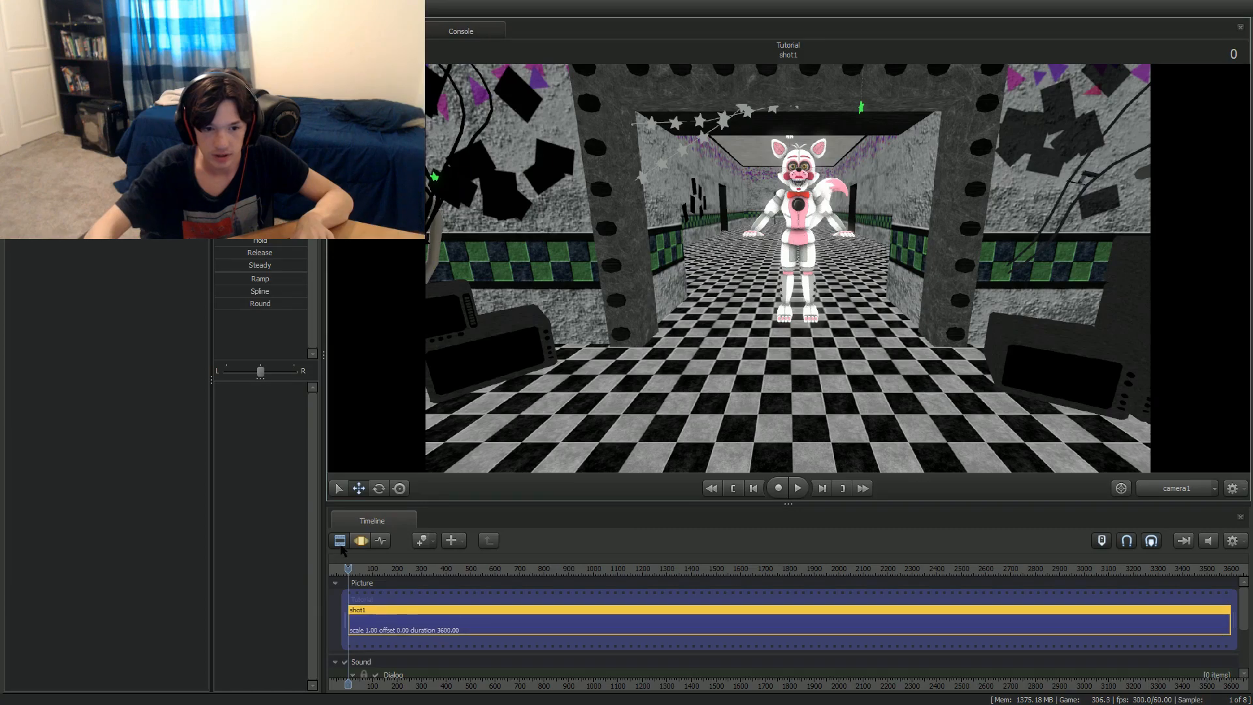
left_click_drag(656, 280, 656, 281)
left_click_drag(789, 271, 789, 271)
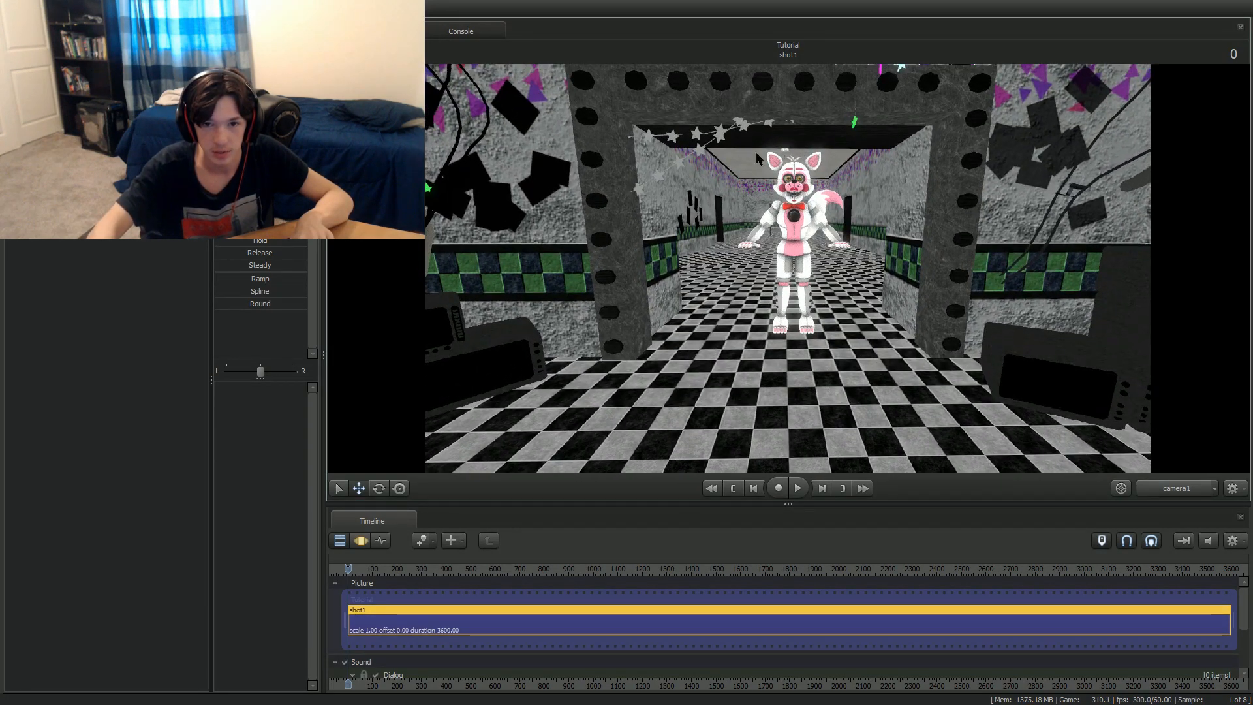
right_click(688, 346)
right_click(560, 248)
left_click(807, 381)
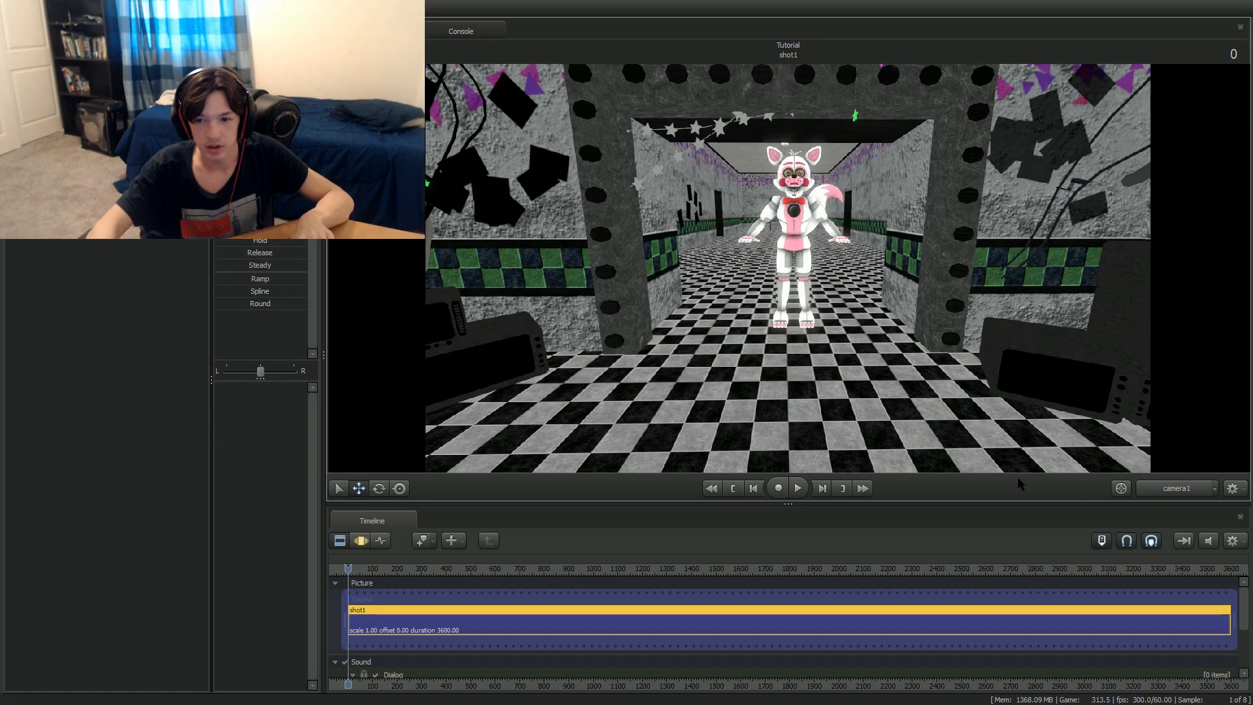
Look at the scene and camera1's frustum from behind with the work camera, and return to camera1.
left_click(1172, 496)
left_click_drag(789, 271, 759, 245)
key("s")
key("d")
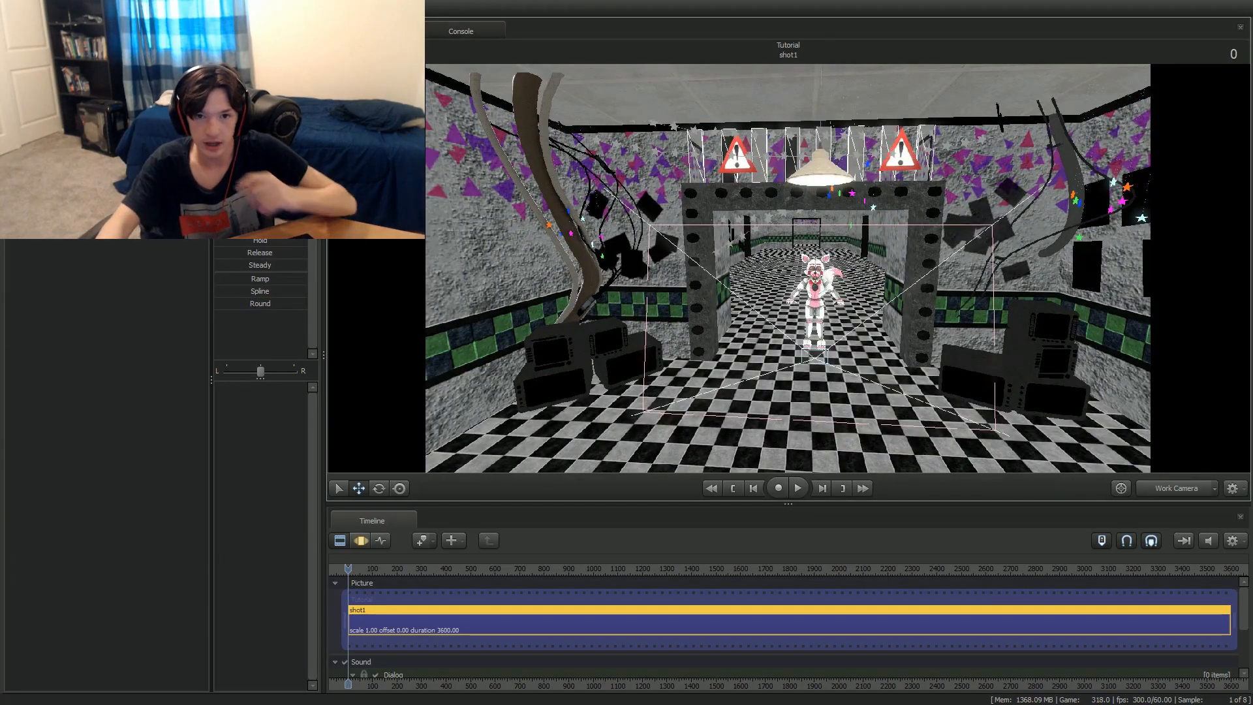
left_click(1180, 495)
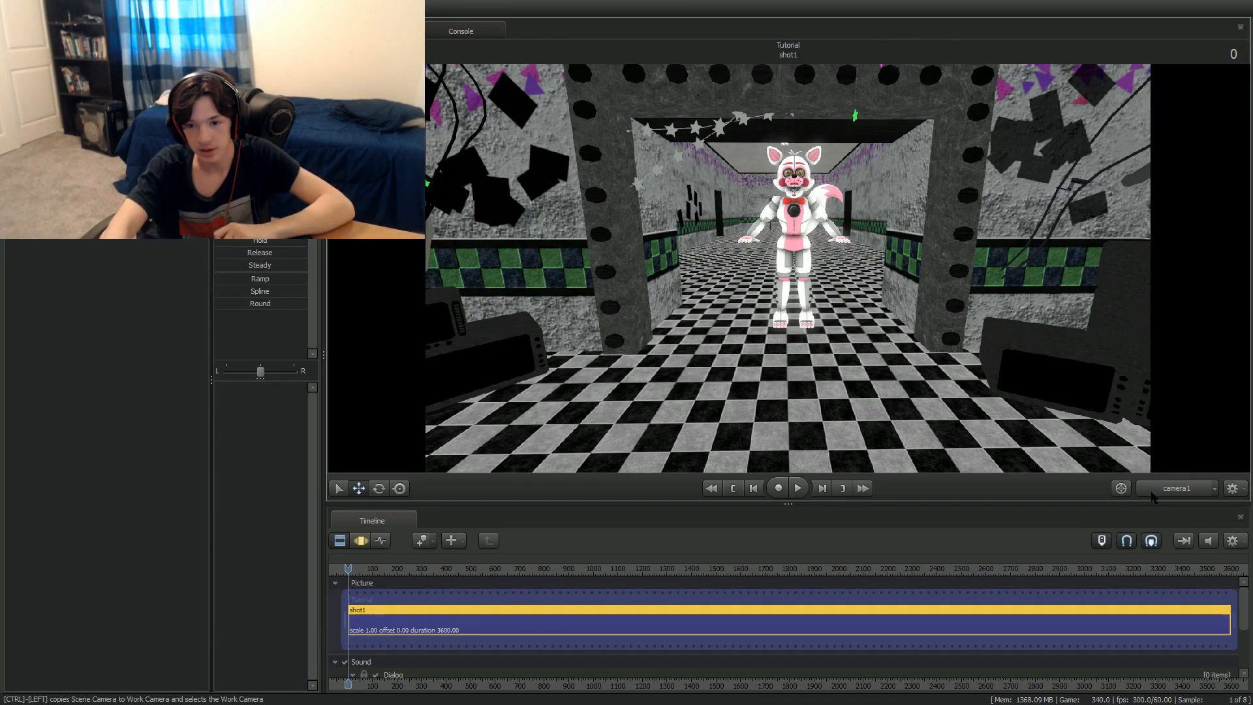
In the Motion Editor, move the Funtime Foxy model back through the doorway into the hallway.
key("F4")
key("w")
left_click_drag(865, 310, 1025, 310)
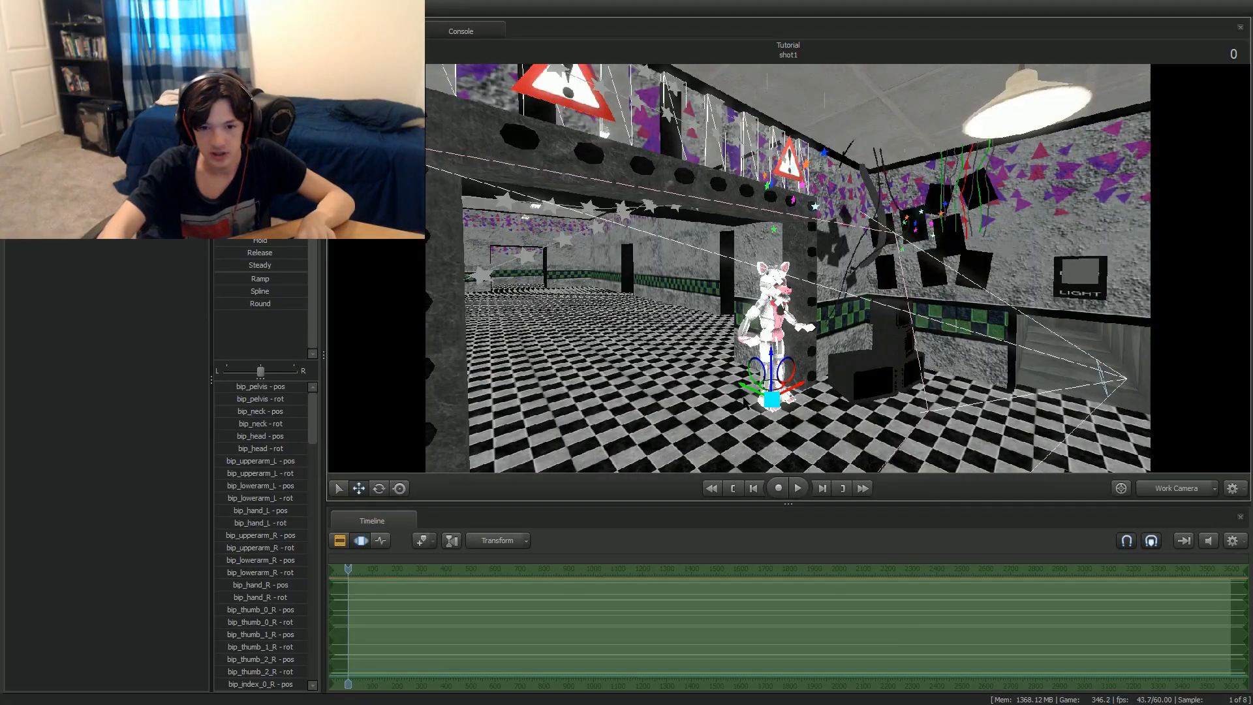
left_click_drag(751, 389, 656, 344)
left_click_drag(770, 274, 738, 280)
key("w")
key("d")
left_click_drag(909, 322, 797, 322)
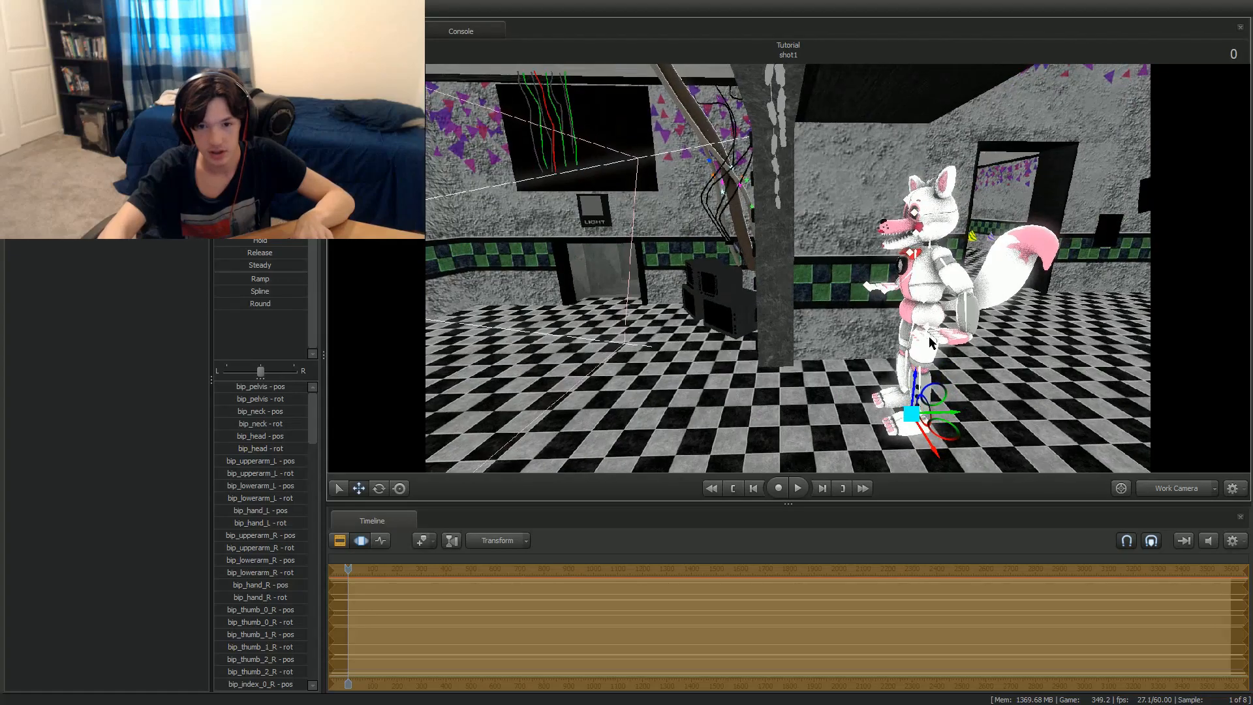
Shift the Funtime Foxy model along its vertical axis and check its height above the floor from a low angle.
left_click_drag(913, 385, 914, 400)
key("w")
left_click_drag(869, 366, 784, 330)
key("d")
left_click_drag(617, 243, 503, 304)
key("d")
key("d")
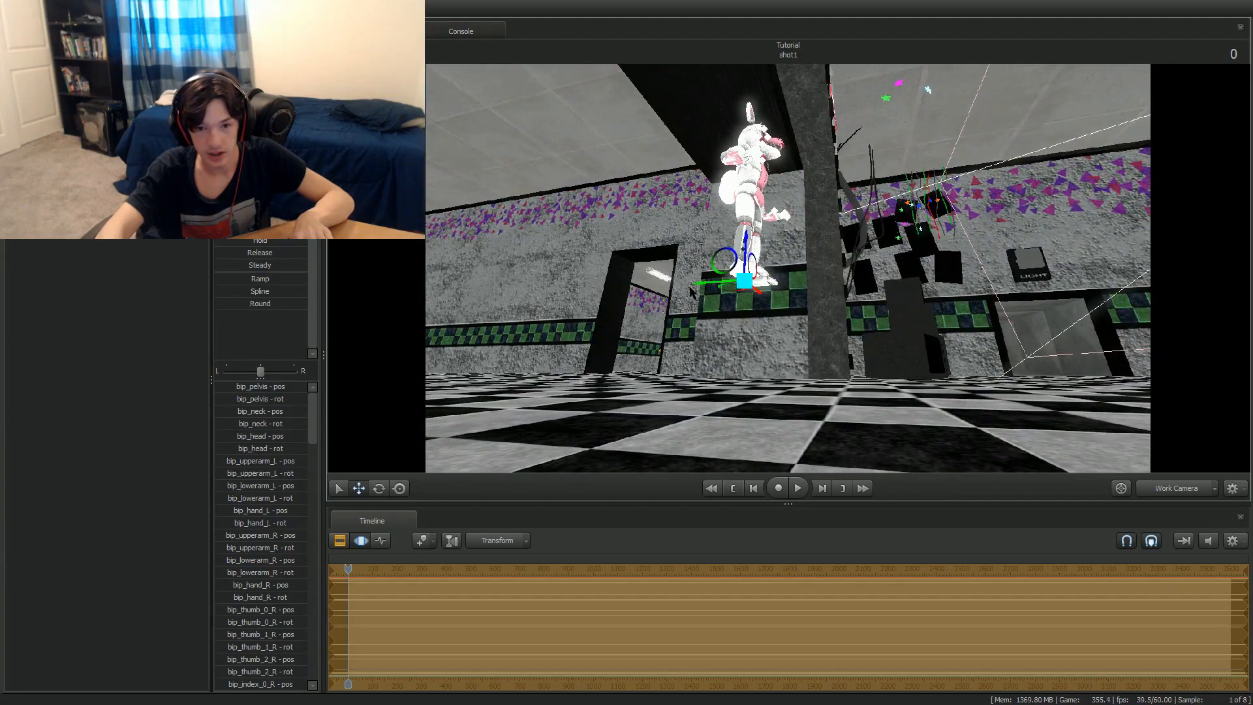
Move the Funtime Foxy model farther down the hallway and adjust its height to stand on the checkered floor.
left_click_drag(695, 286, 543, 261)
key("d")
left_click_drag(1071, 173, 954, 350)
key("w")
key("w")
left_click_drag(788, 269, 806, 285)
left_click_drag(722, 324, 722, 328)
left_click_drag(788, 268, 1019, 248)
key("w")
mouse_move(729, 239)
left_mouse_down()
mouse_move(660, 288)
mouse_move(729, 239)
left_mouse_up()
key("w")
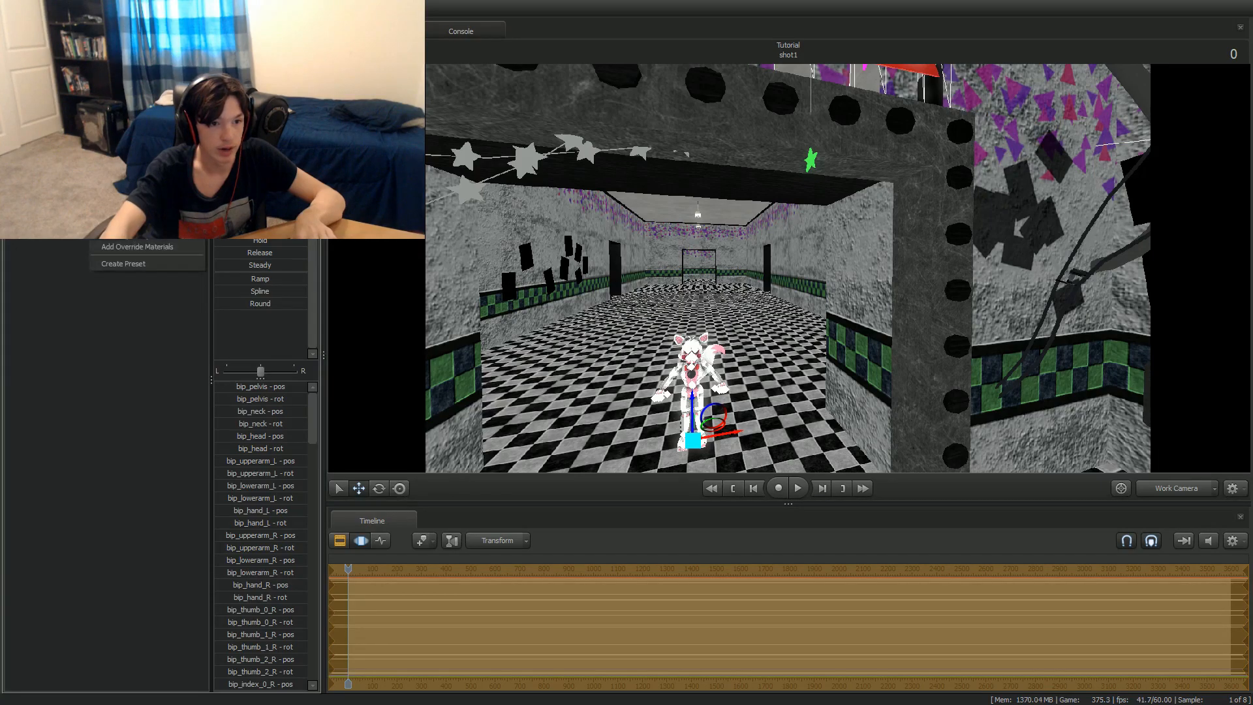
Add a scale control to the Funtime Foxy model and deselect it.
mouse_move(104, 220)
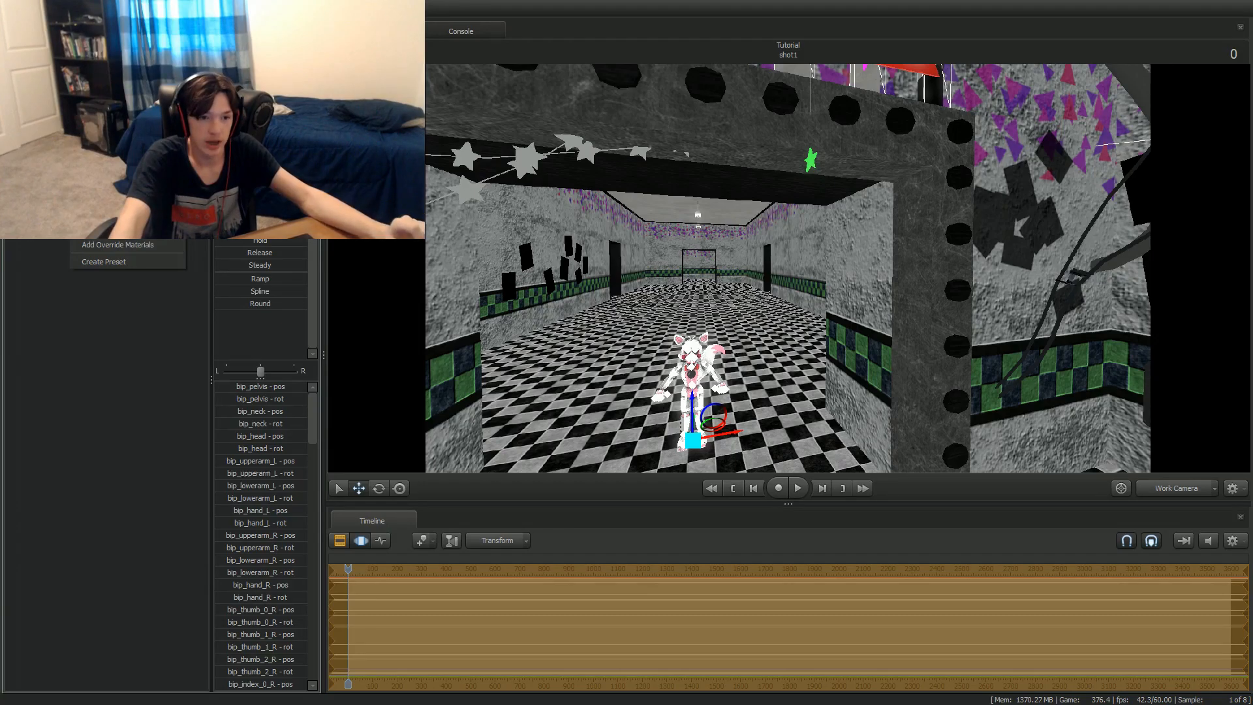
left_click(143, 320)
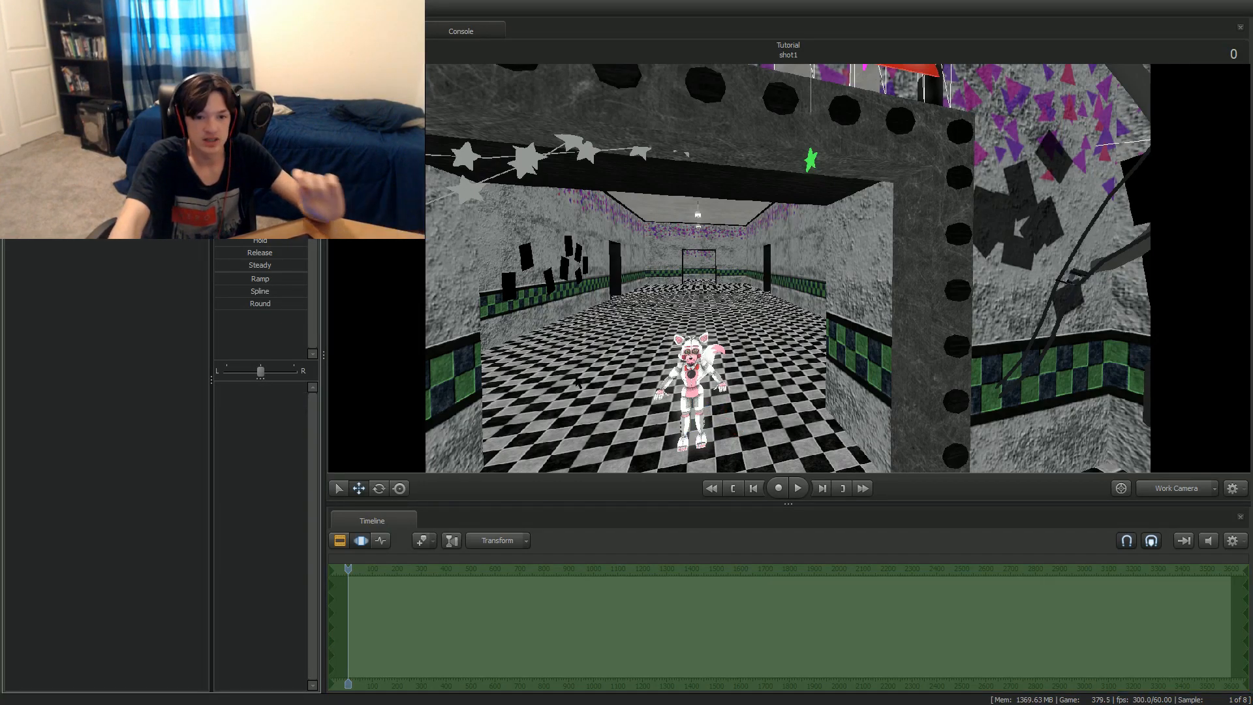
right_click(73, 79)
left_click(143, 320)
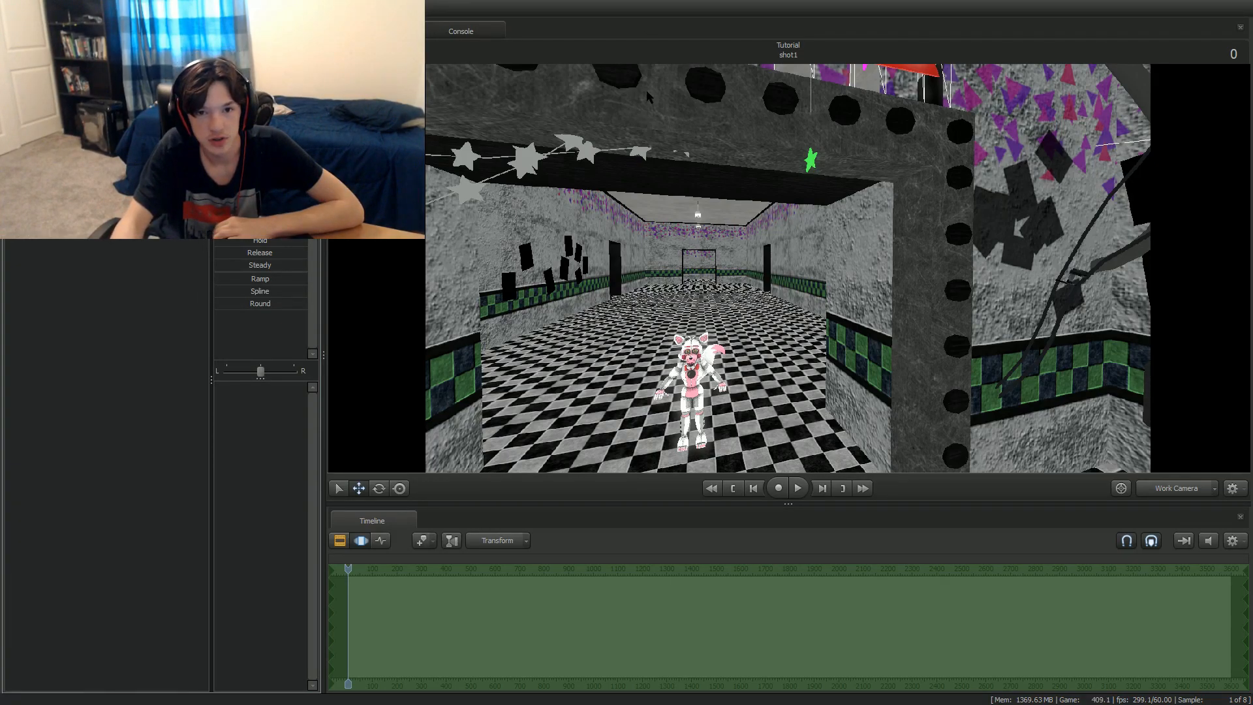
Add override materials to the Funtime Foxy model's animation set.
left_click_drag(451, 132, 399, 189)
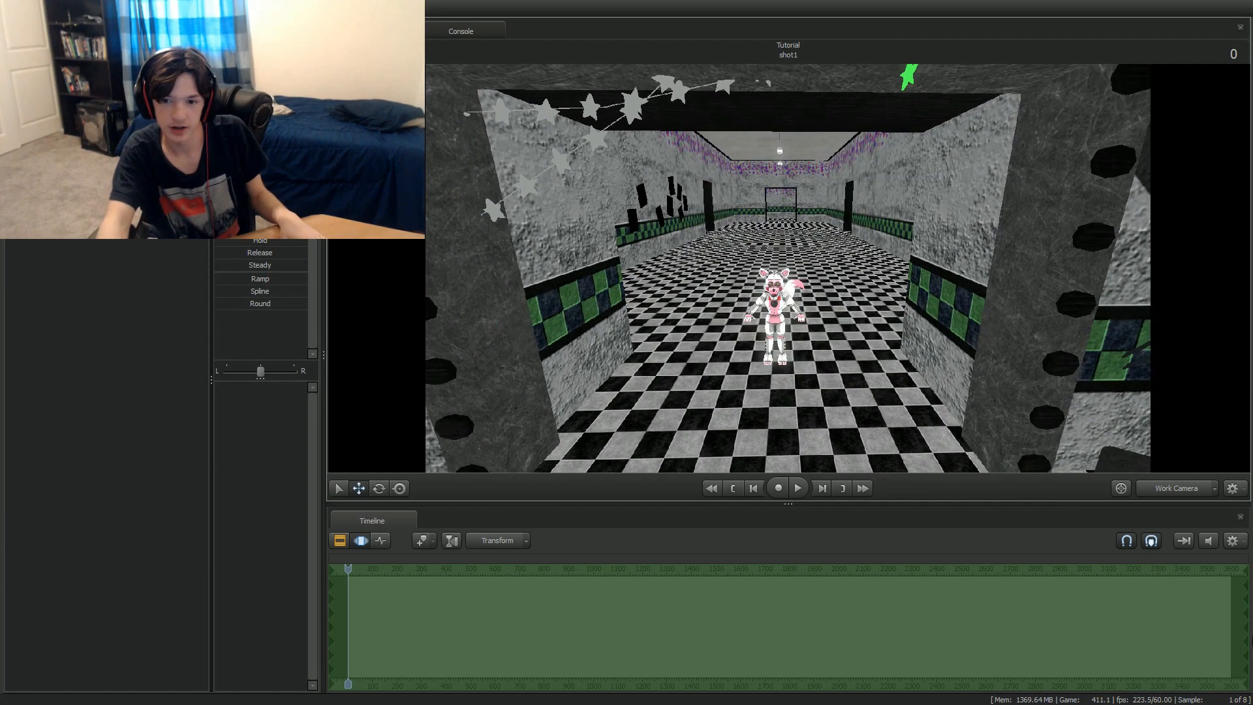
left_click(1183, 492)
left_click(1180, 492)
left_click_drag(780, 307, 788, 269)
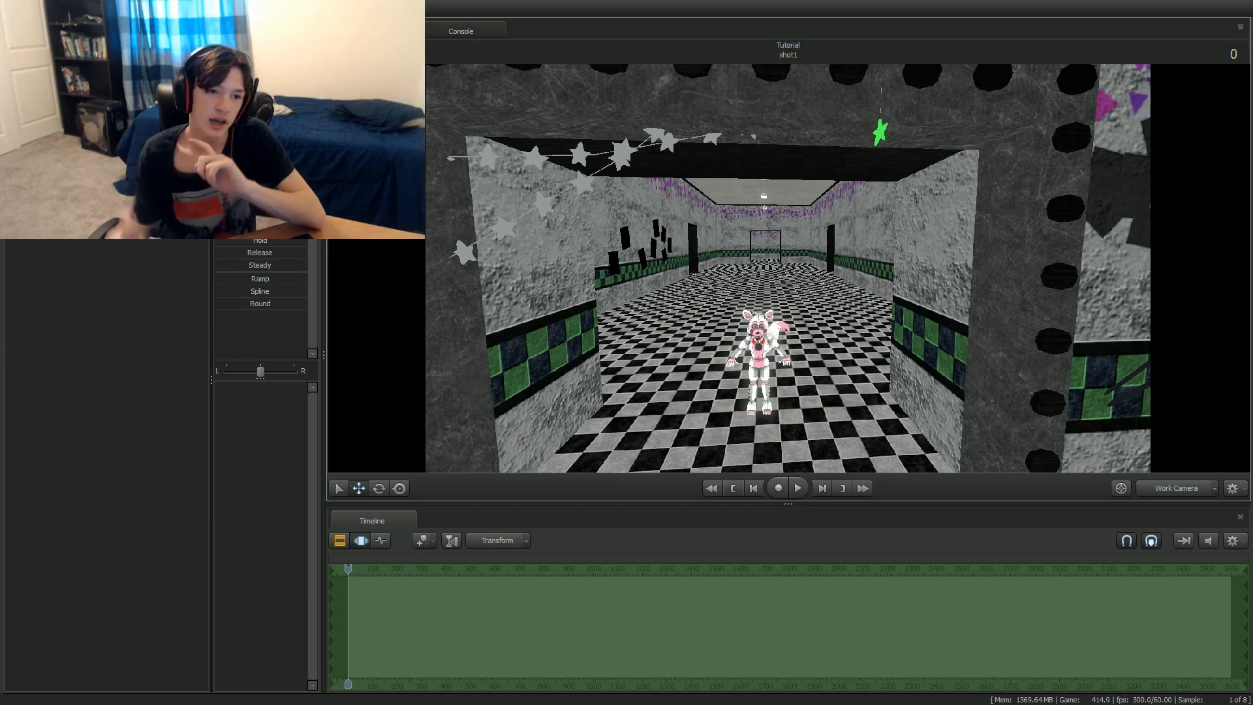
right_click(127, 72)
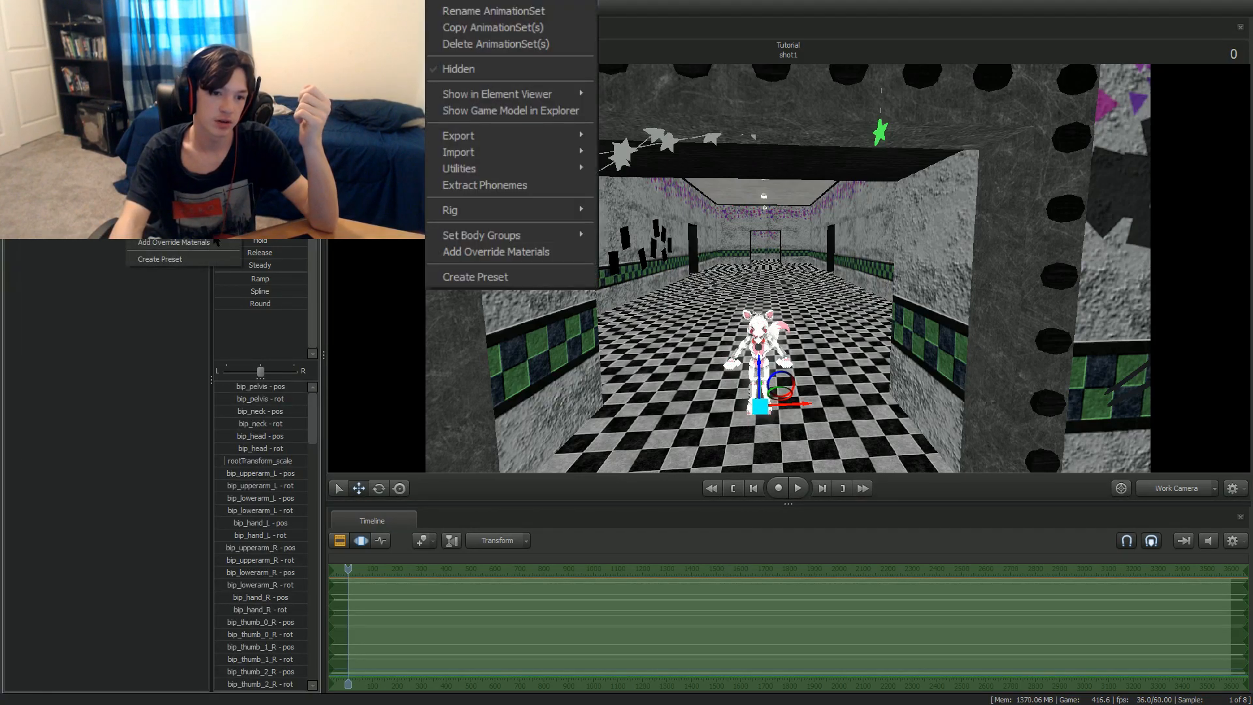
left_click(188, 243)
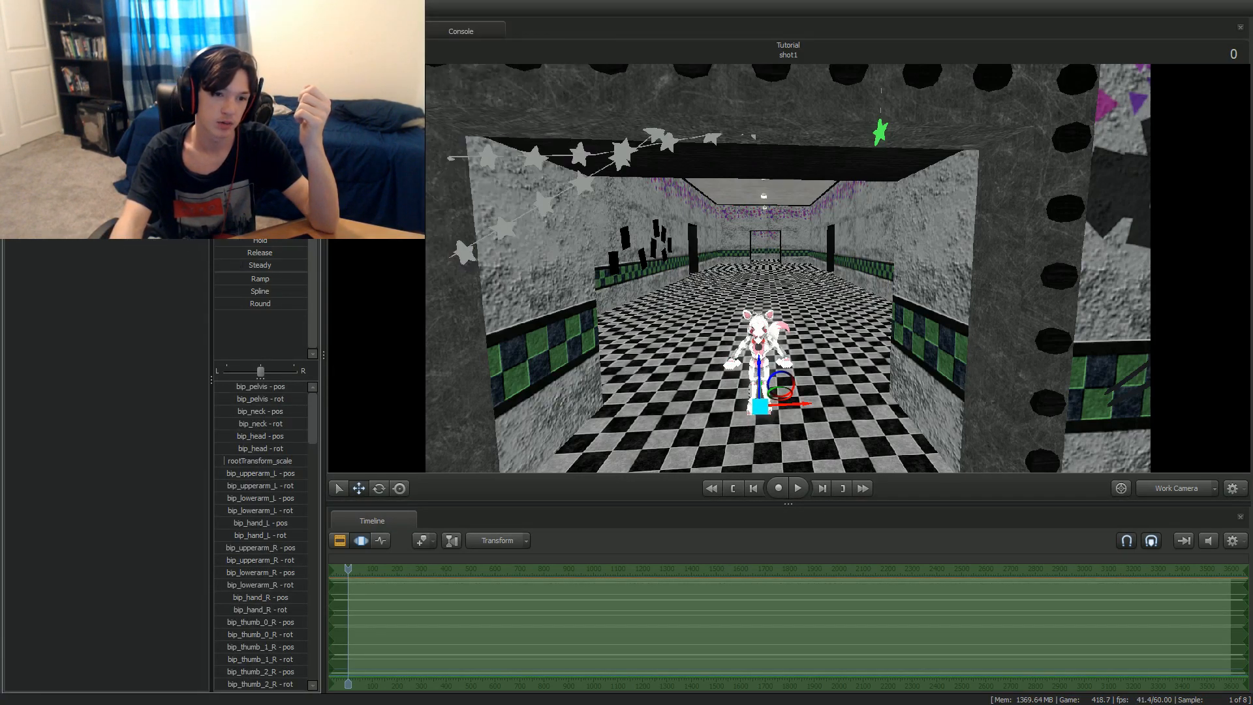
Apply the scale control utility to the Funtime Foxy model and select rootTransform_scale in its Body group.
right_click(113, 67)
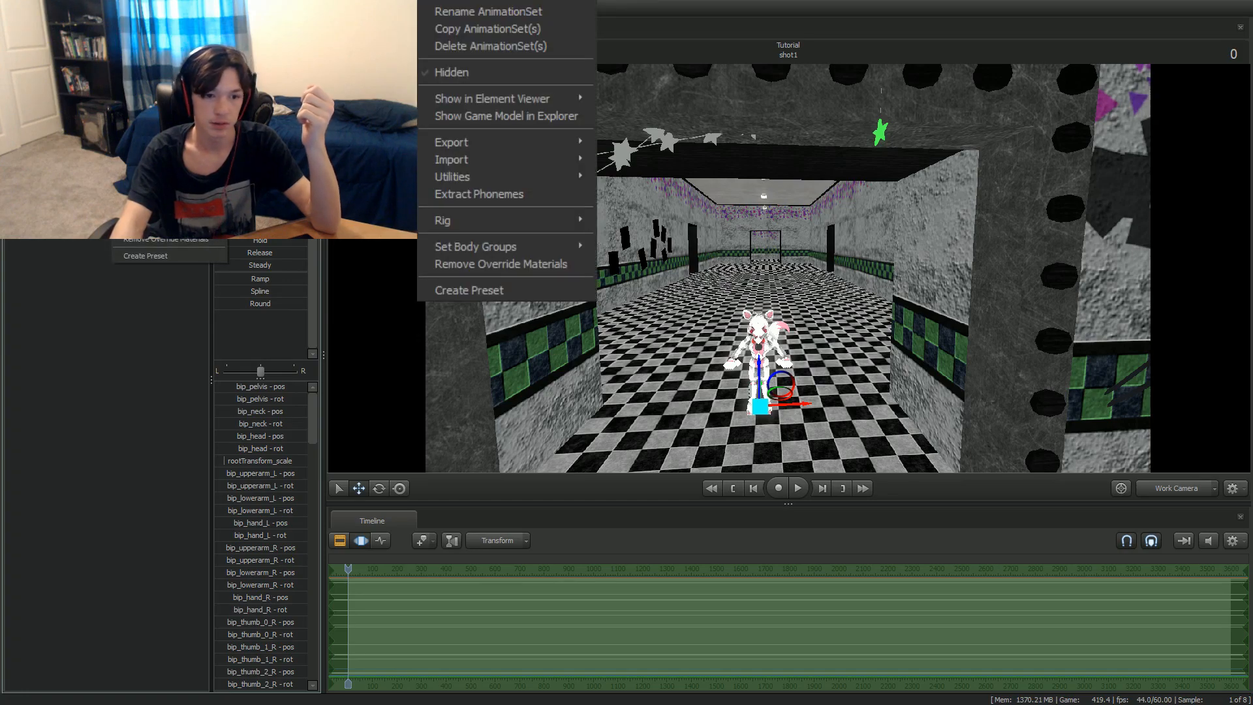
mouse_move(135, 182)
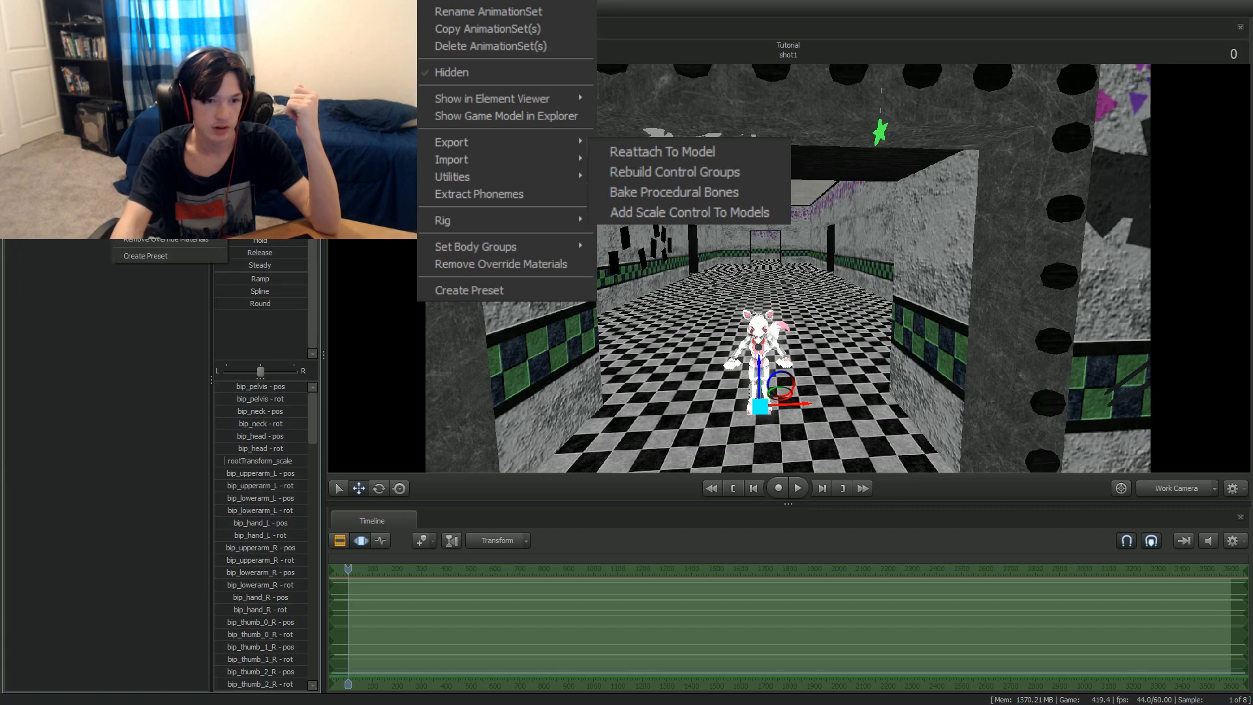
left_click(278, 216)
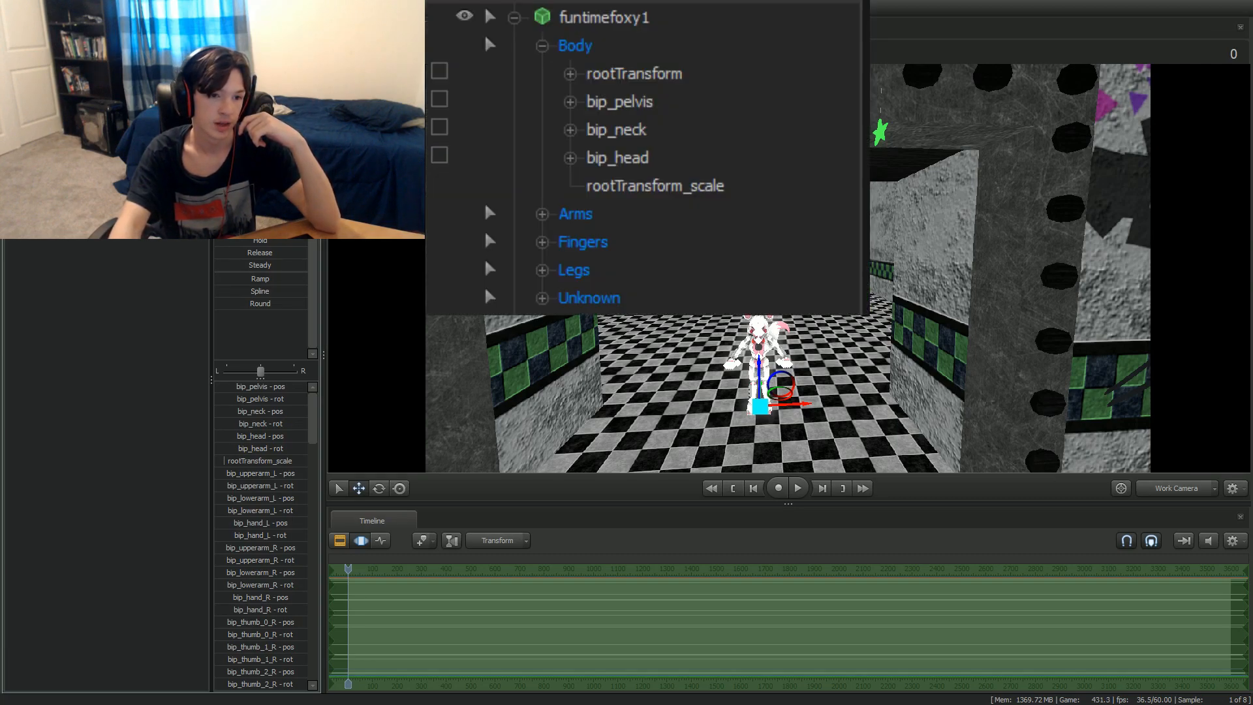
left_click(81, 105)
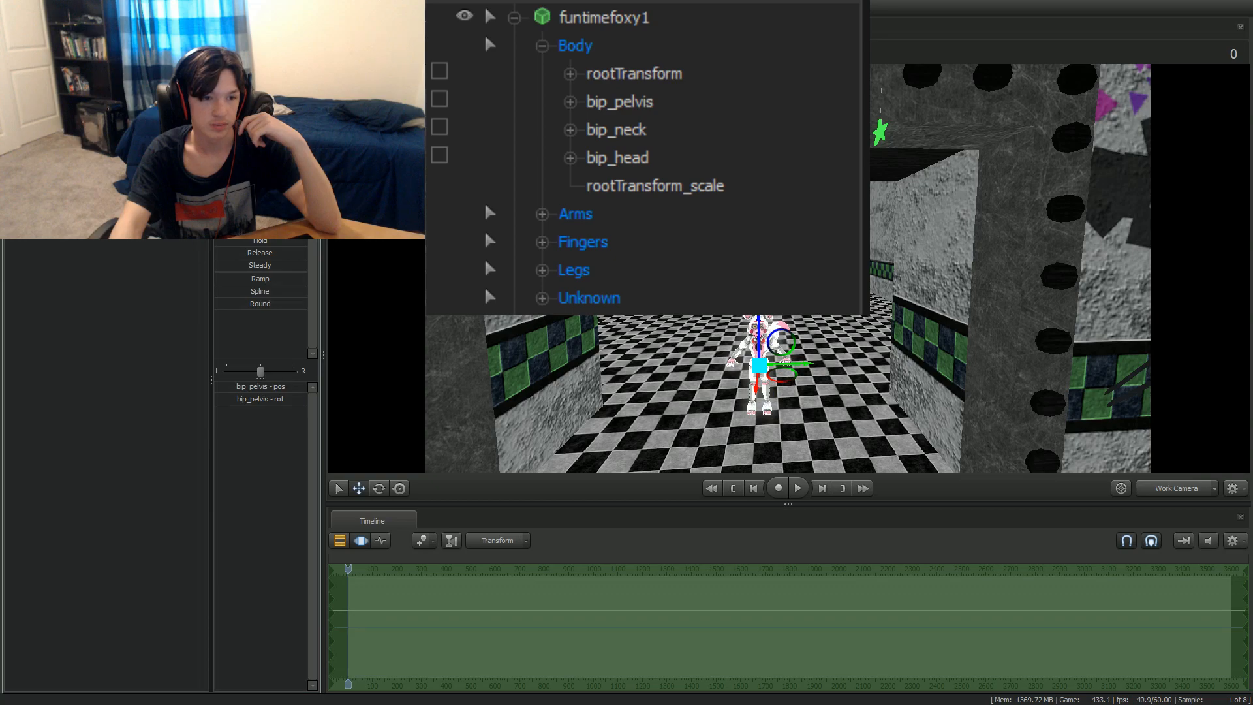
left_click(81, 139)
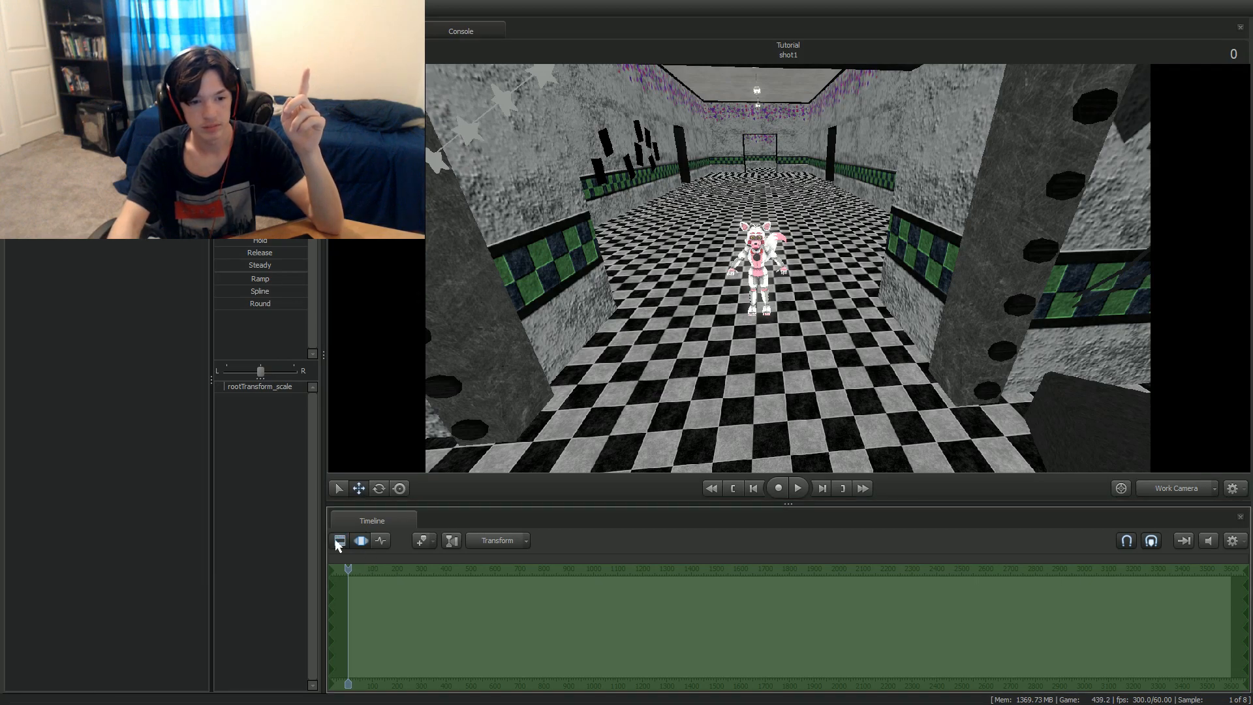
Switch the timeline to the Clip Editor and select all controls of the funtimefoxy1 animation set.
key("F2")
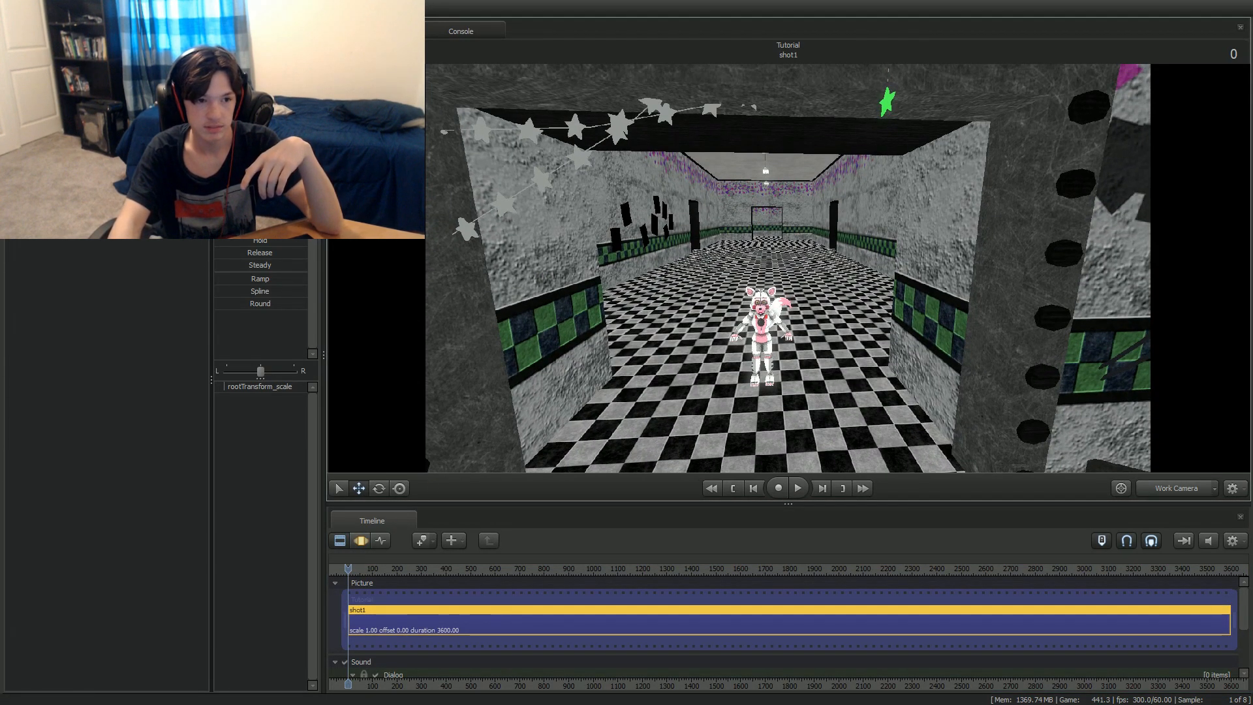
left_click(99, 85)
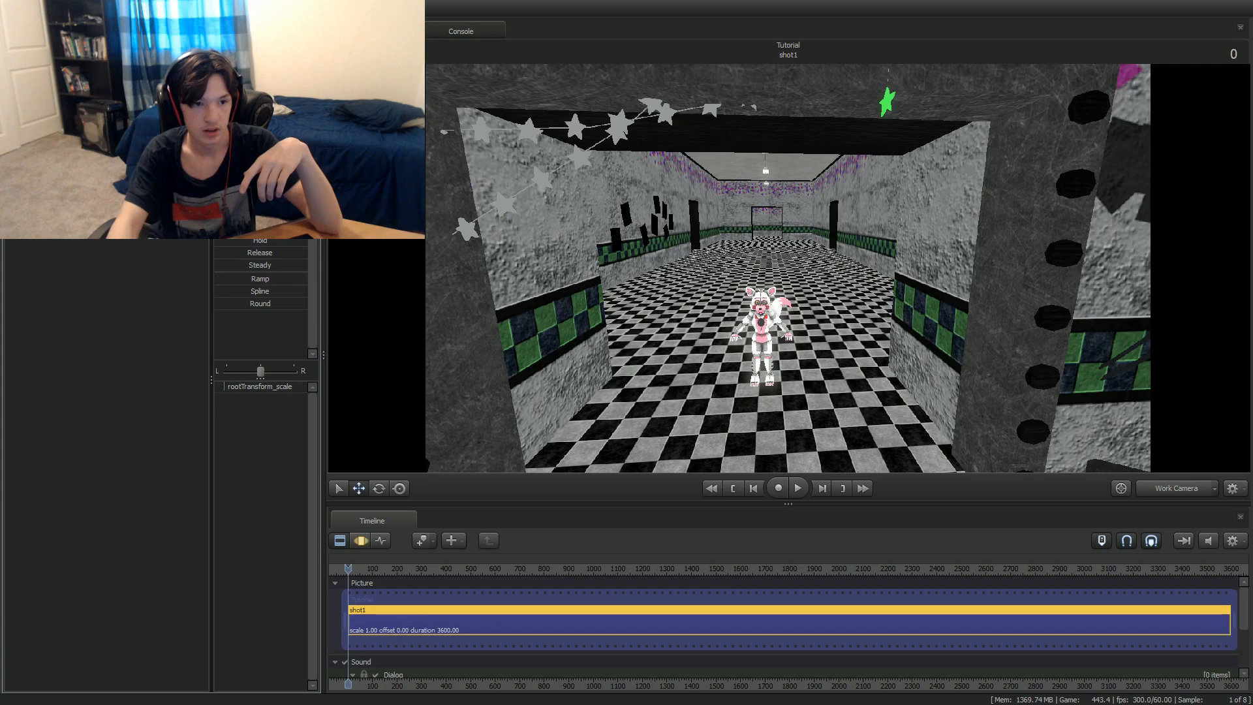
right_click(100, 85)
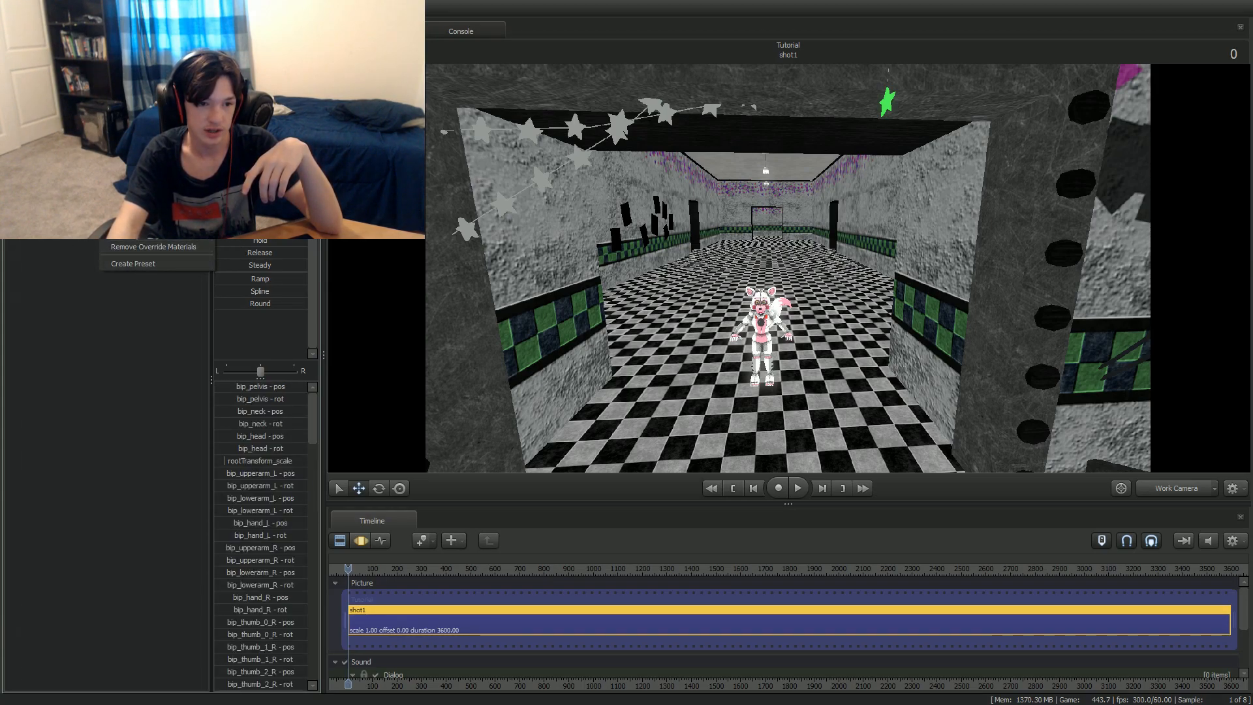
left_click(154, 196)
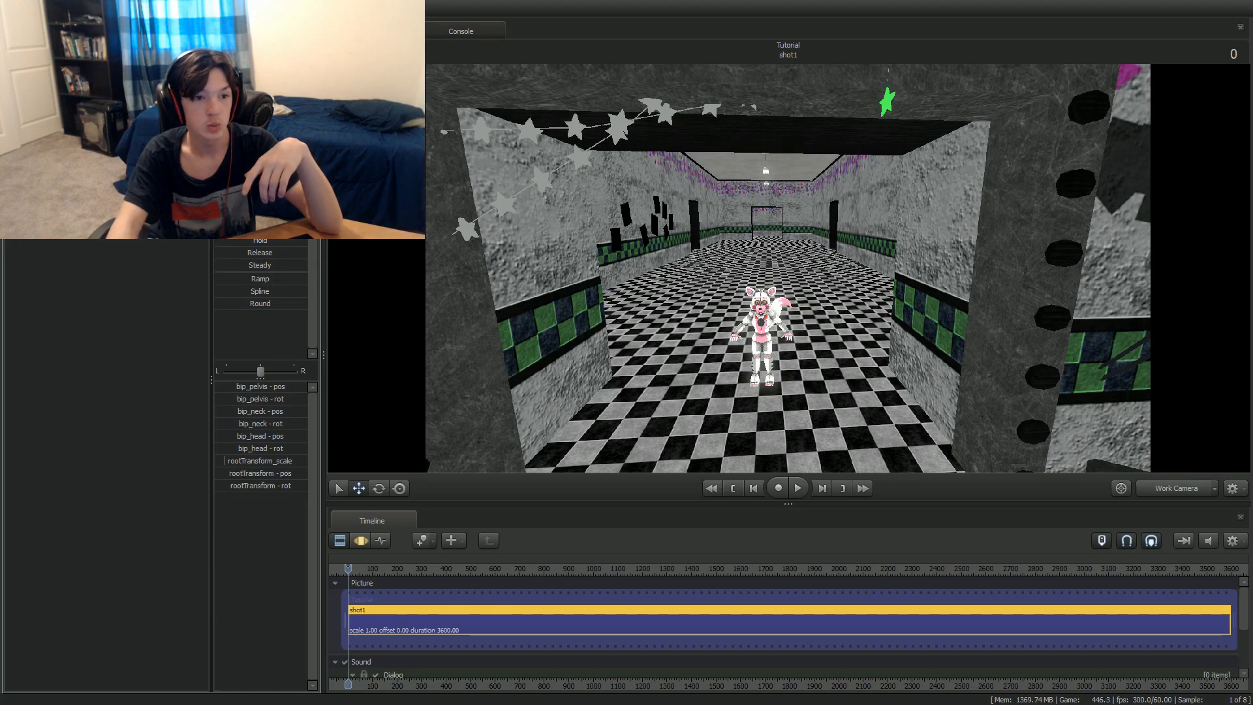
left_click_drag(751, 326, 736, 349)
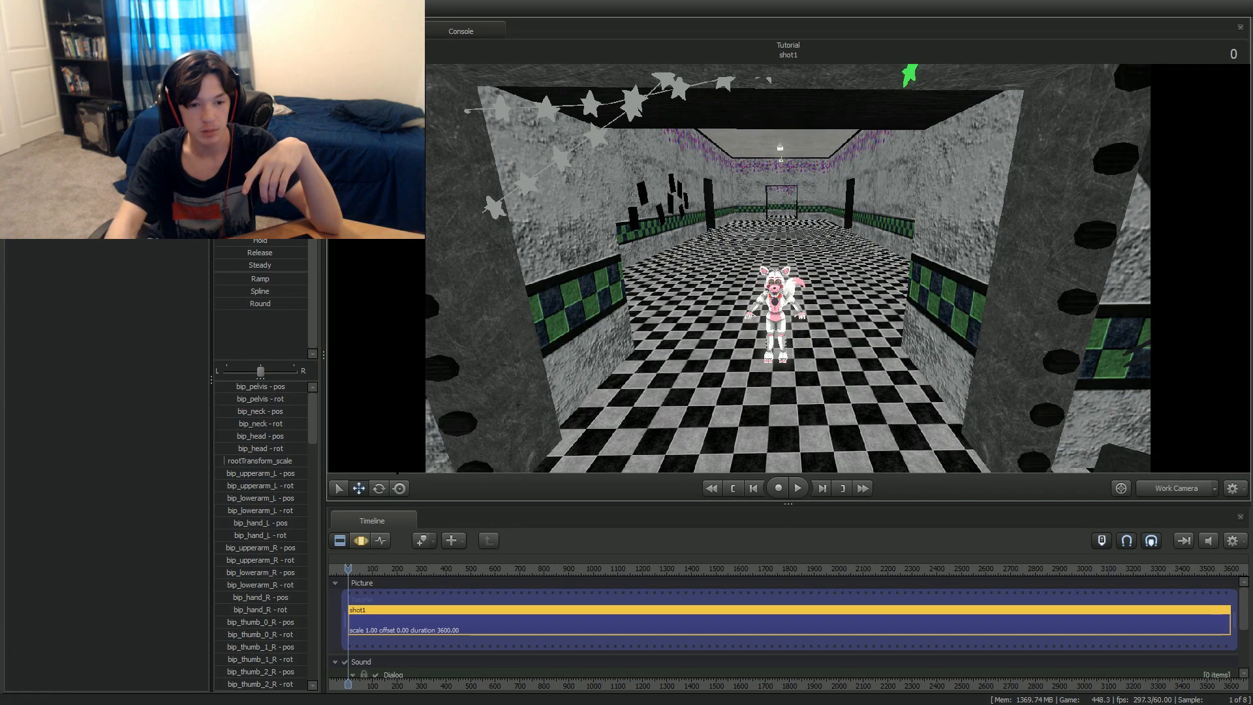
Compare the Clip Editor, Motion Editor and Graph Editor timelines for the selected Funtime Foxy model, finishing in the Motion Editor.
left_click(361, 541)
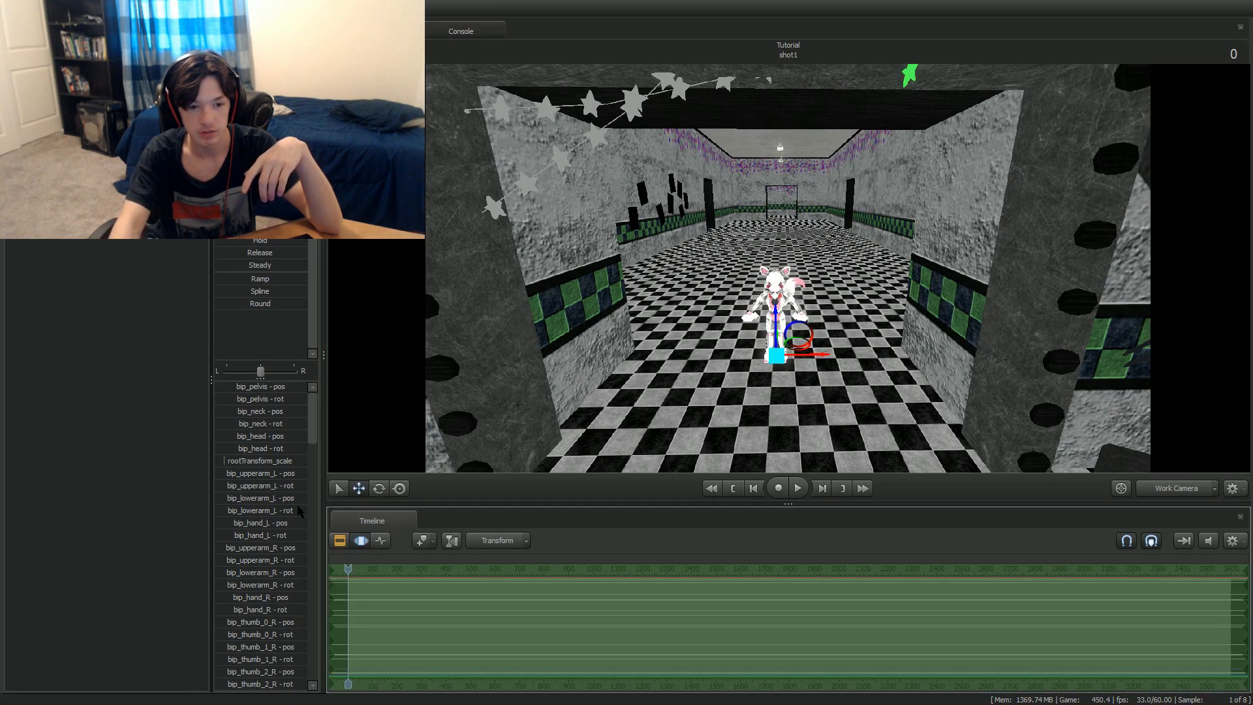
left_click(340, 542)
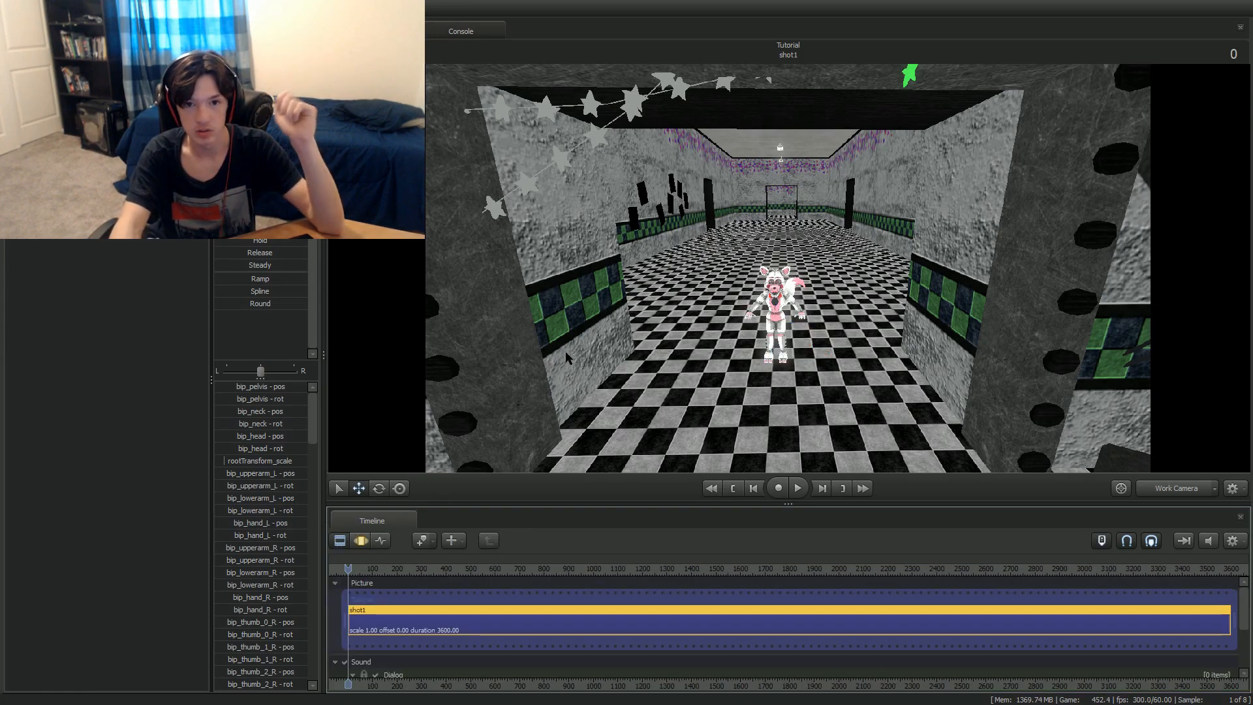
left_click(361, 541)
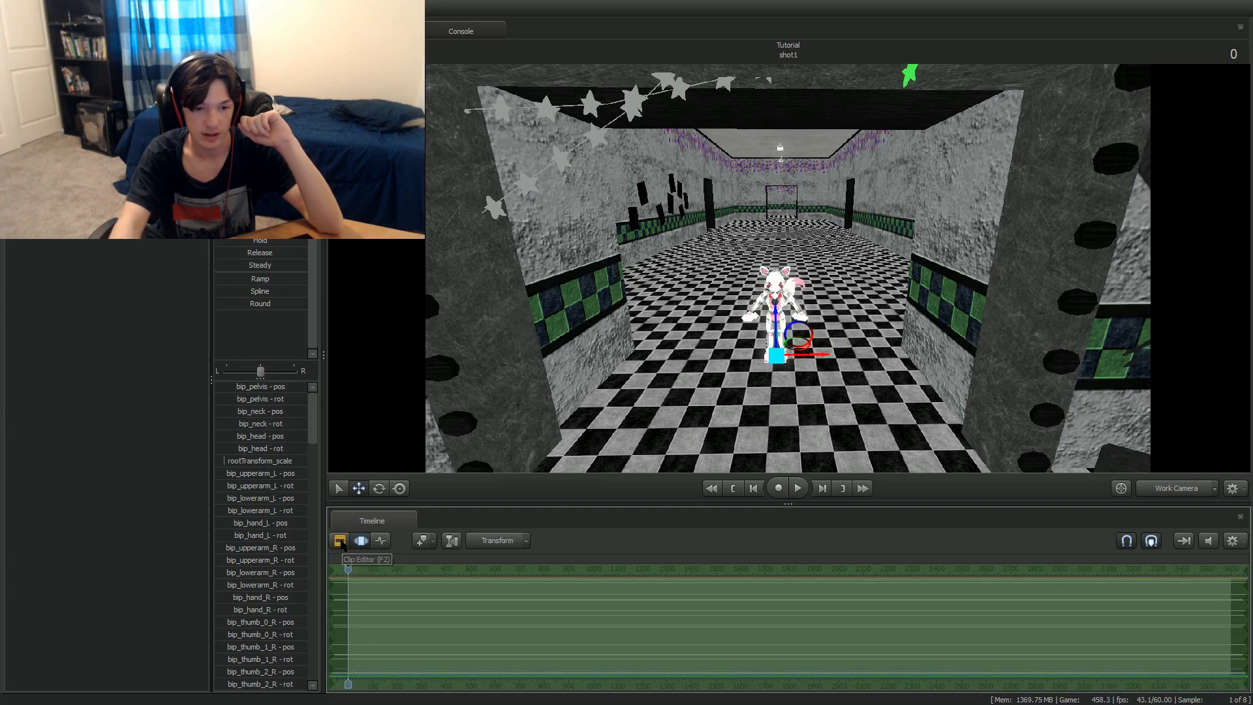
left_click(340, 542)
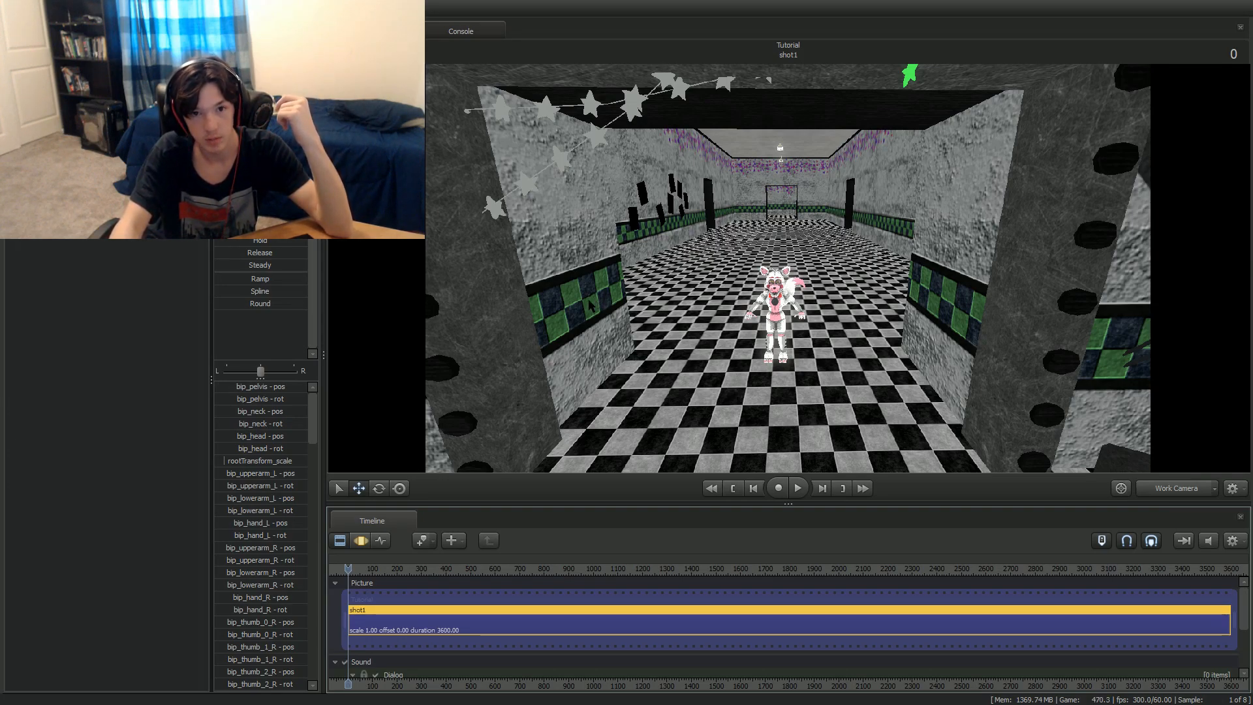
left_click(357, 540)
left_click(340, 541)
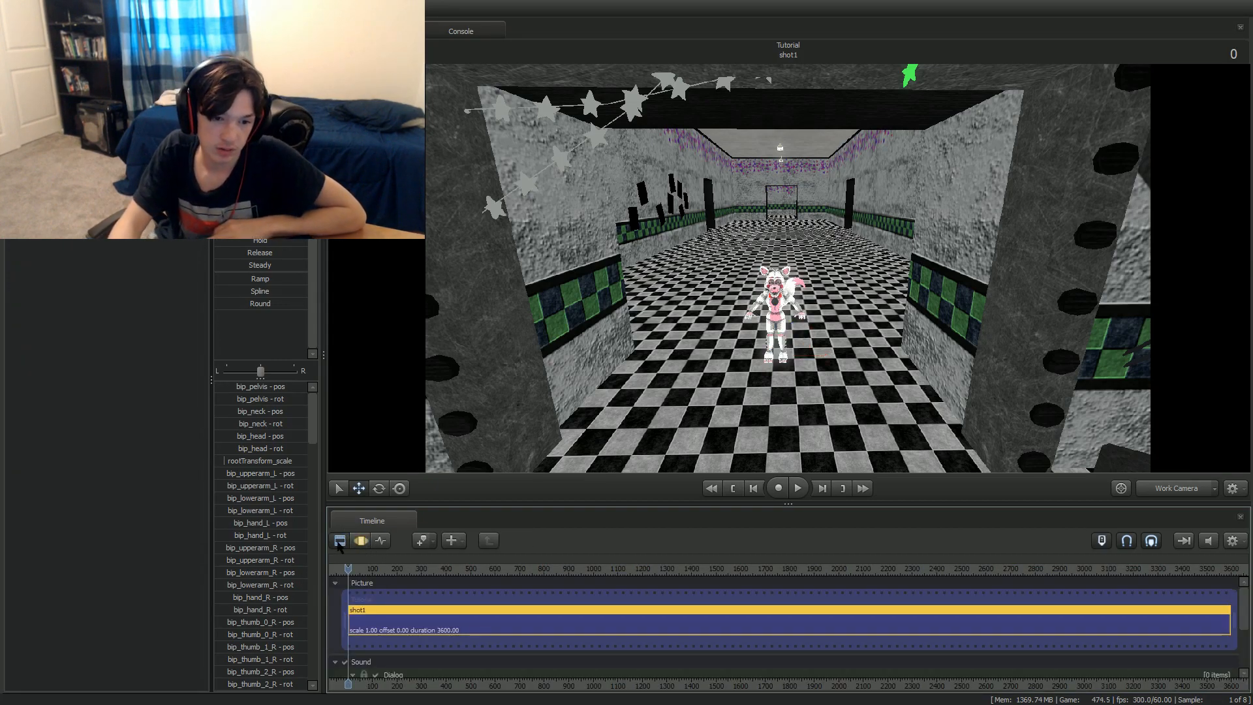
left_click(358, 542)
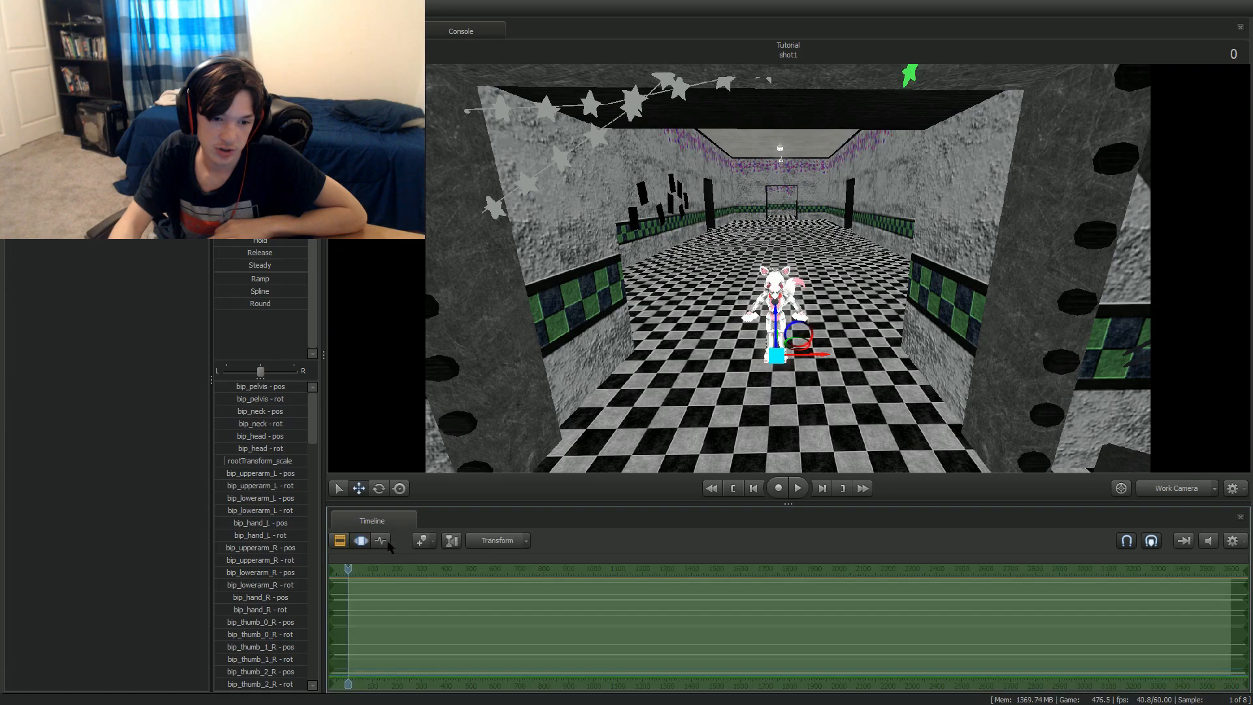
left_click(380, 542)
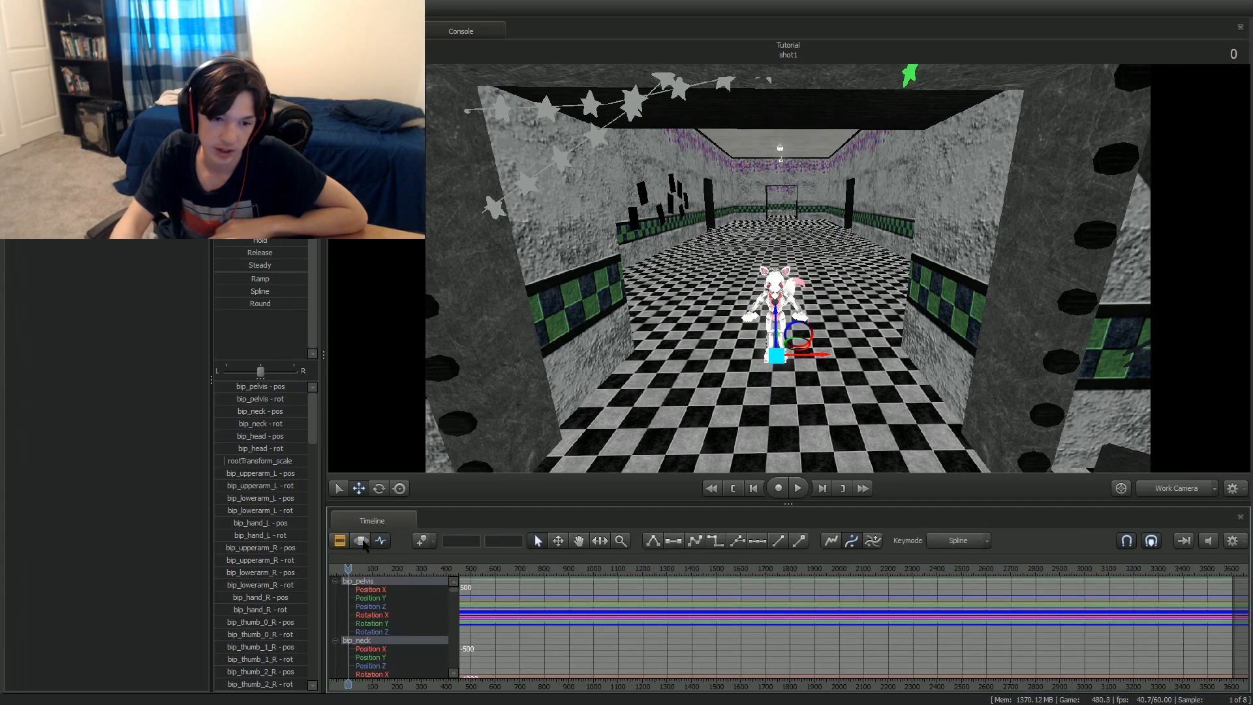
left_click(361, 541)
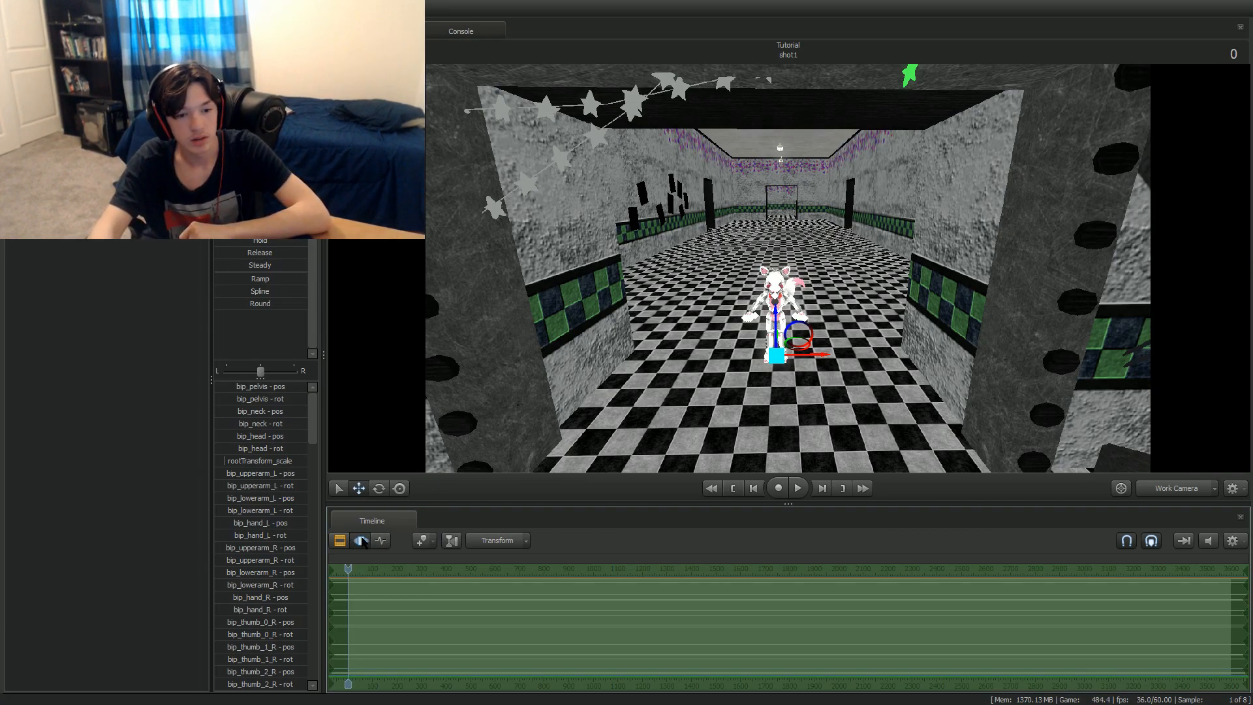
left_click(380, 542)
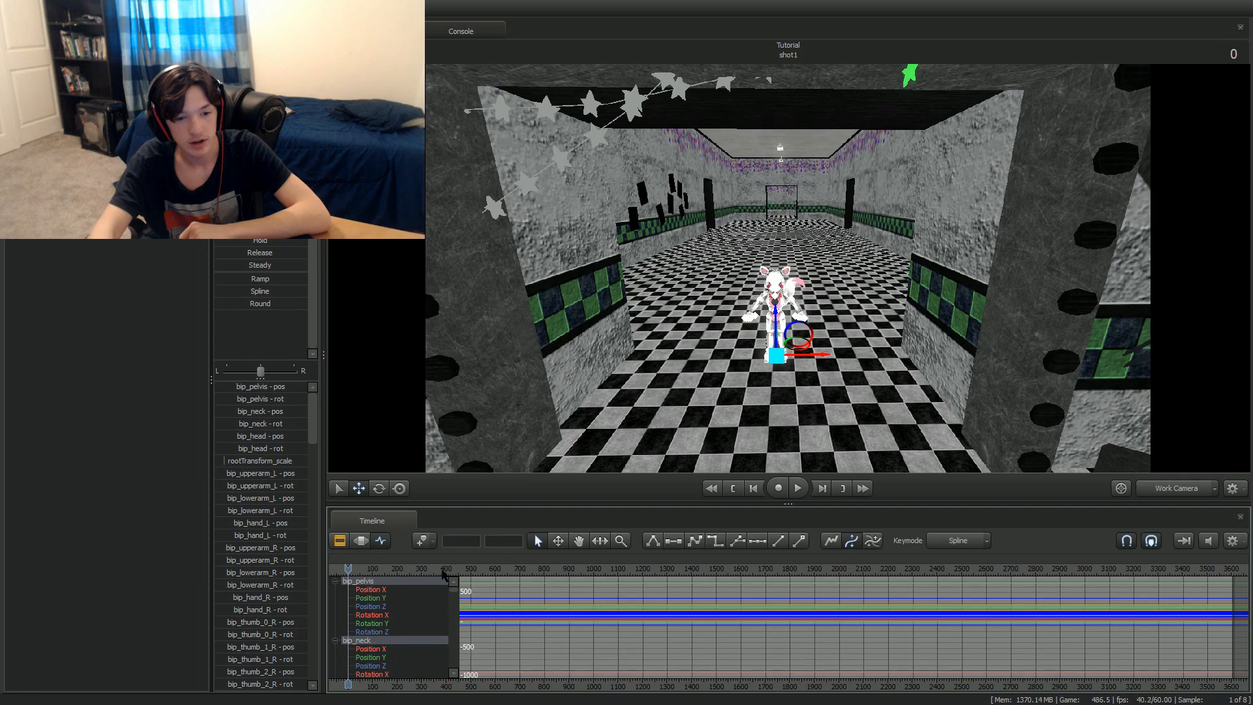
left_click(340, 541)
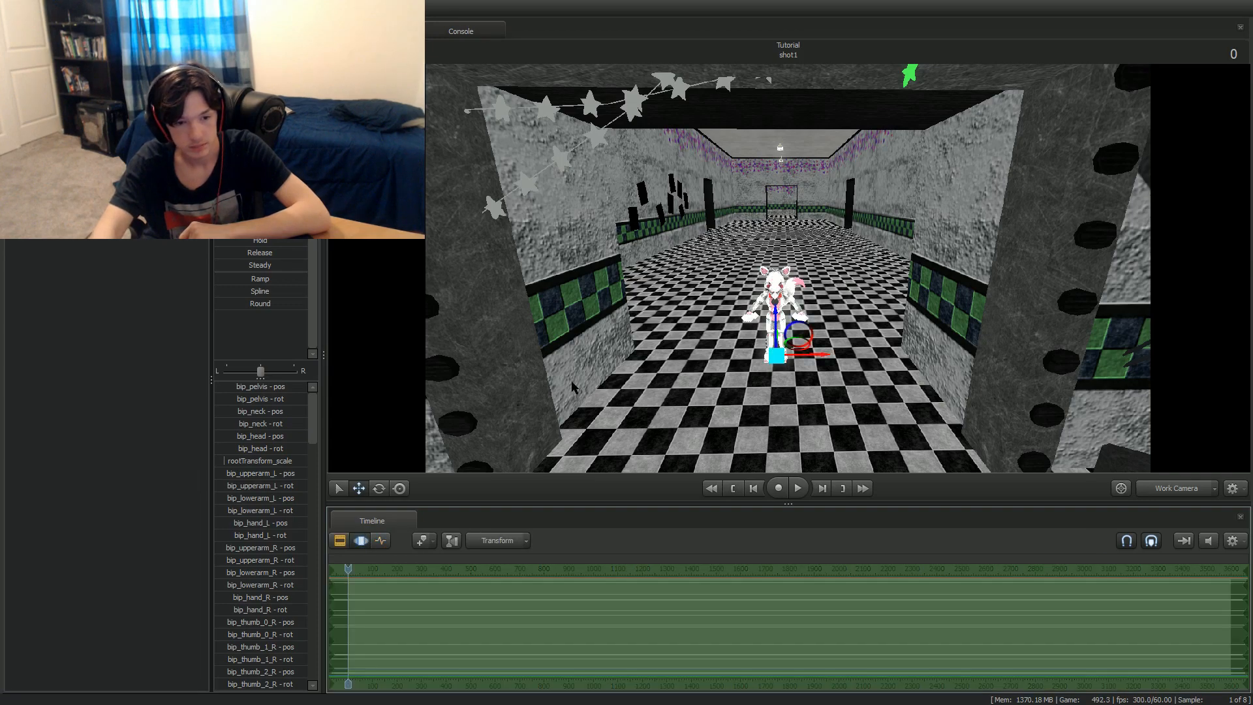
left_click(363, 541)
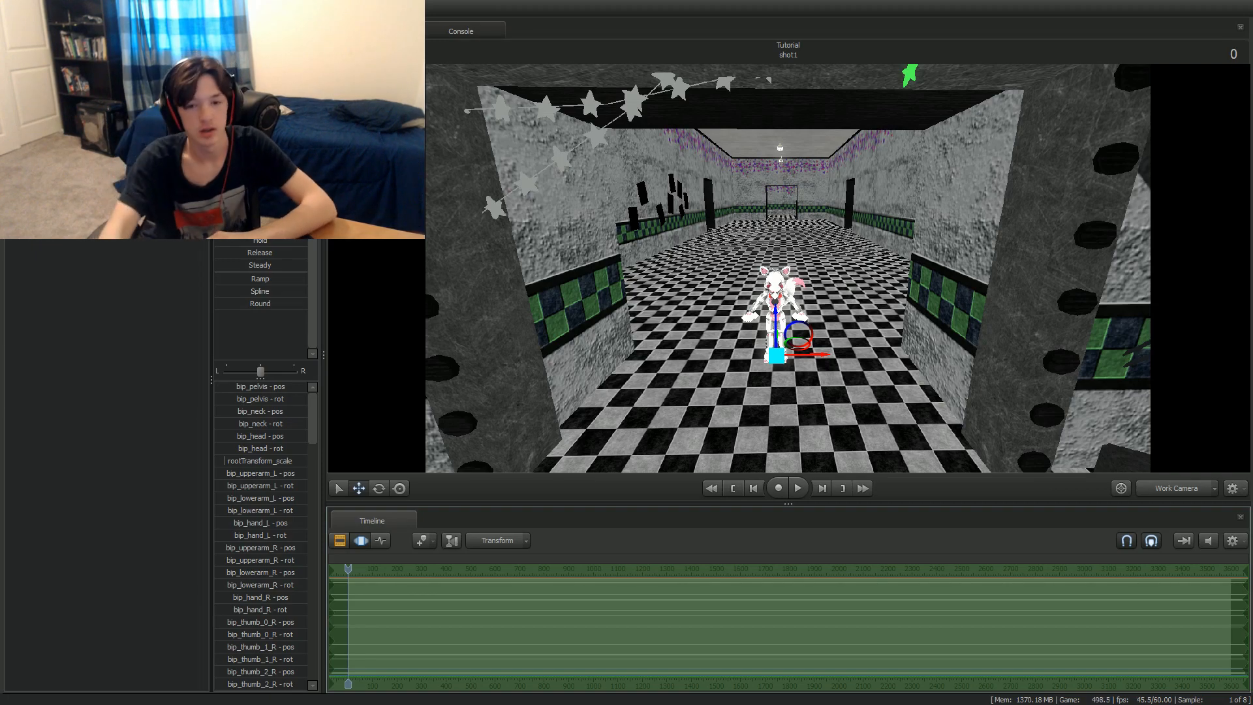
Try moving the Funtime Foxy model up toward the hallway's far wall opening, and undo the move.
left_click_drag(777, 356, 876, 248)
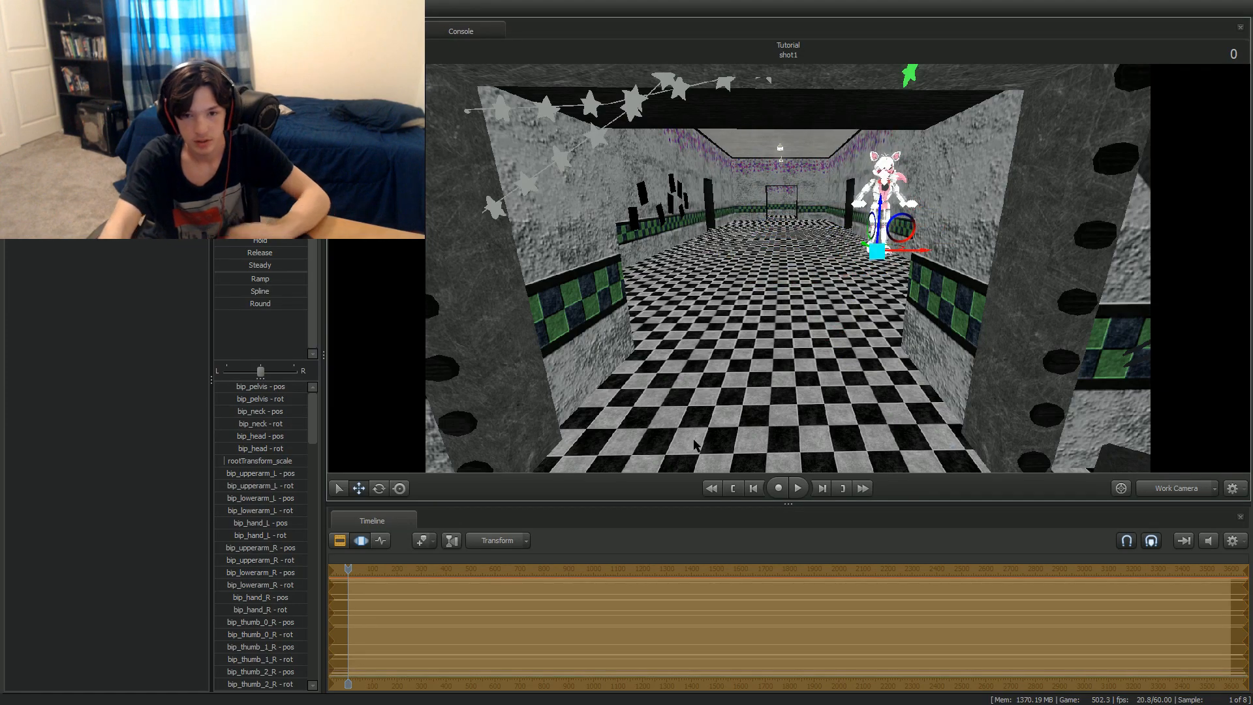
key("ctrl+z")
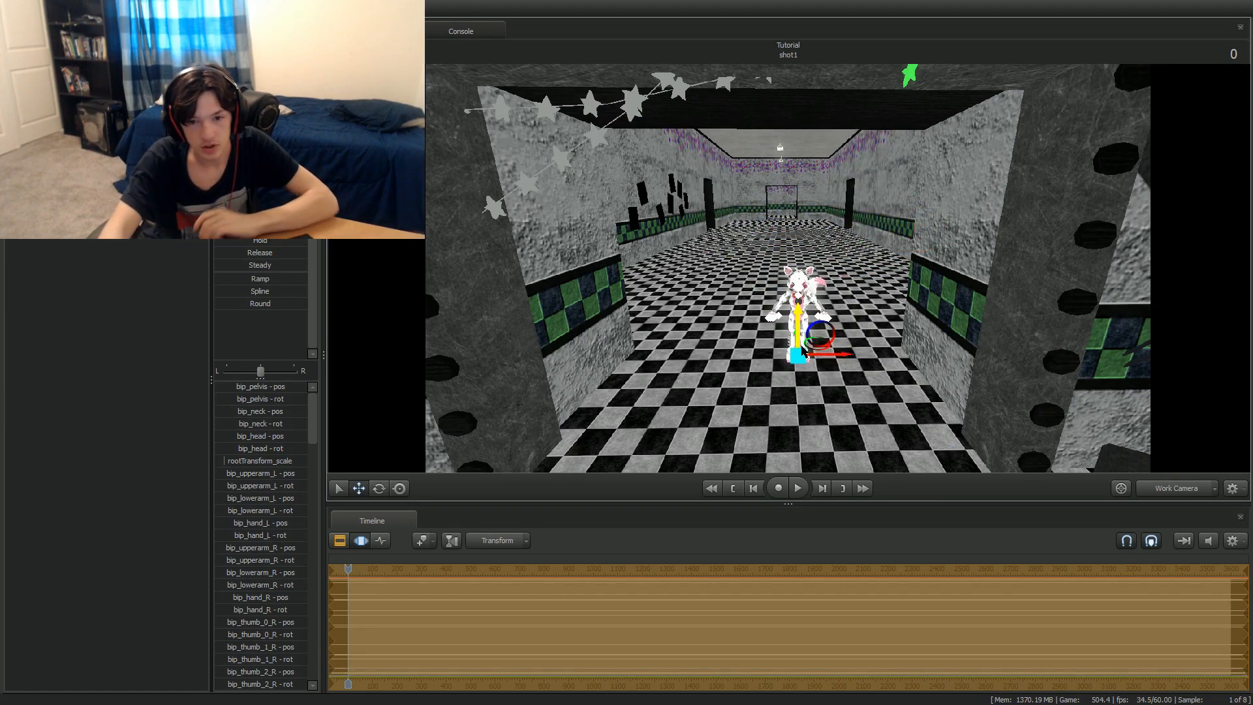
key("ctrl+z")
mouse_move(600, 401)
left_mouse_down()
mouse_move(549, 393)
mouse_move(584, 397)
left_mouse_up()
Try rotating the Funtime Foxy model slightly about its vertical axis, and undo the rotation.
left_click(379, 489)
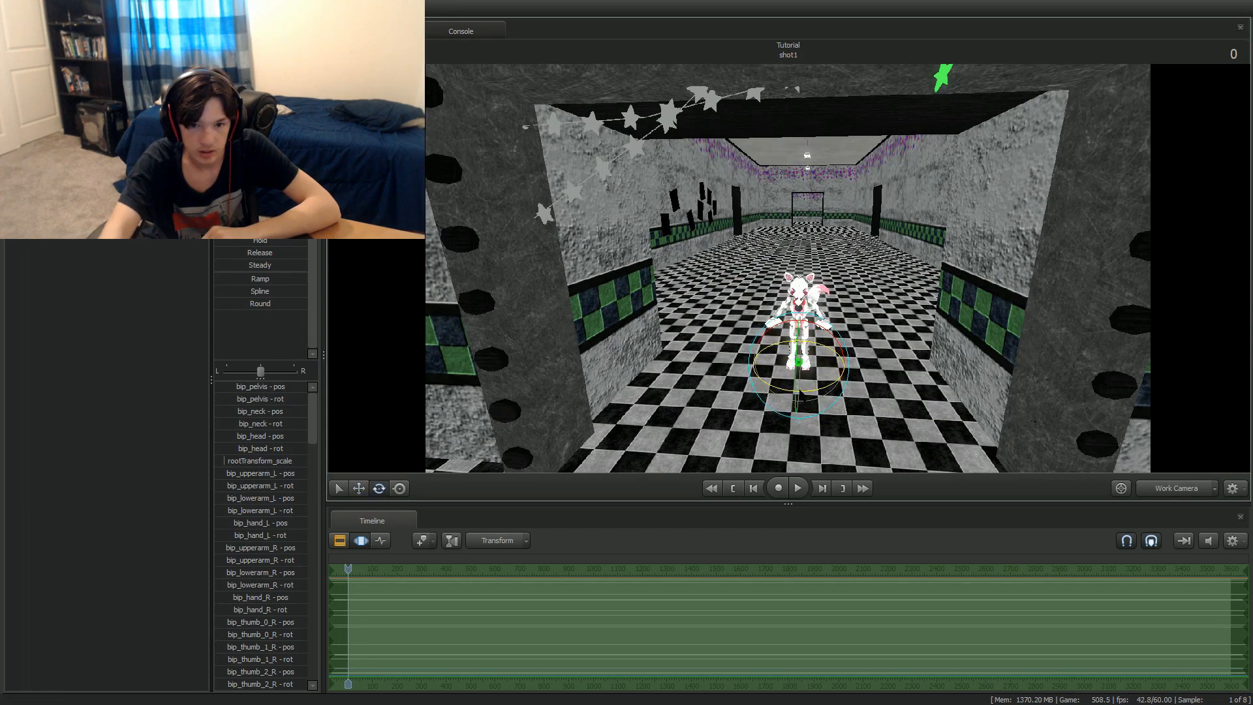
mouse_move(810, 399)
left_mouse_down()
mouse_move(825, 383)
mouse_move(808, 411)
left_mouse_up()
key("ctrl+z")
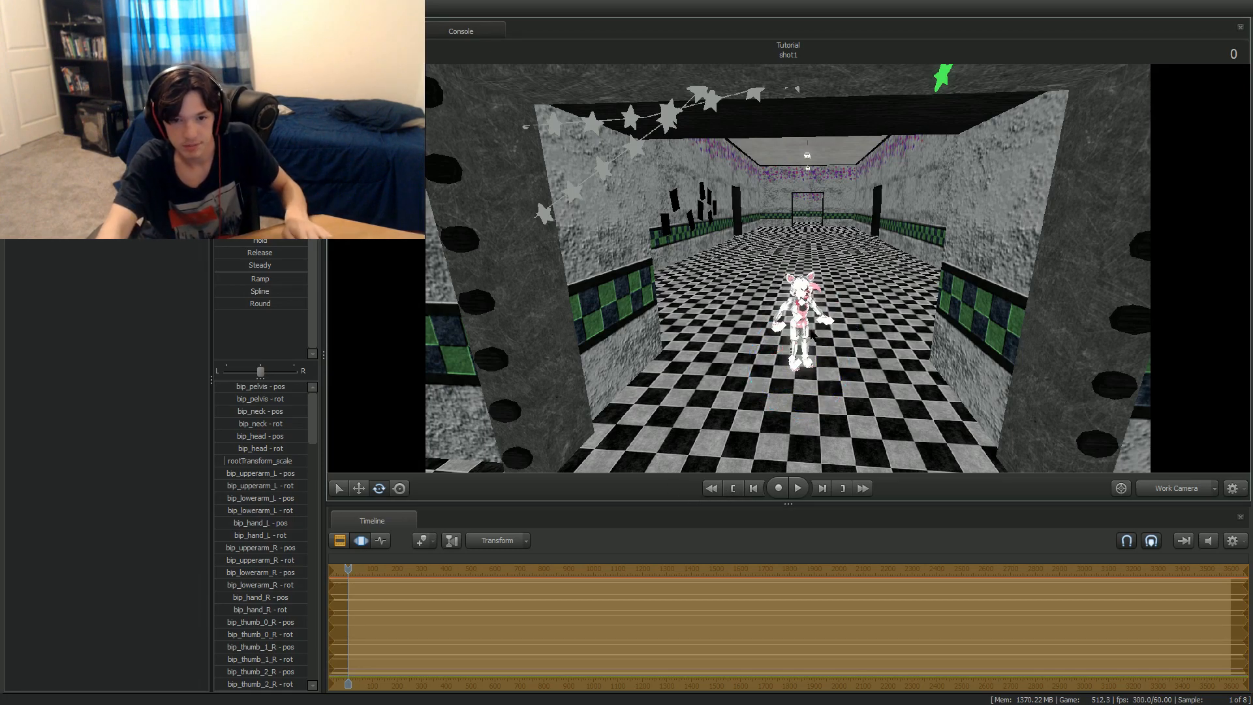
key("ctrl+z")
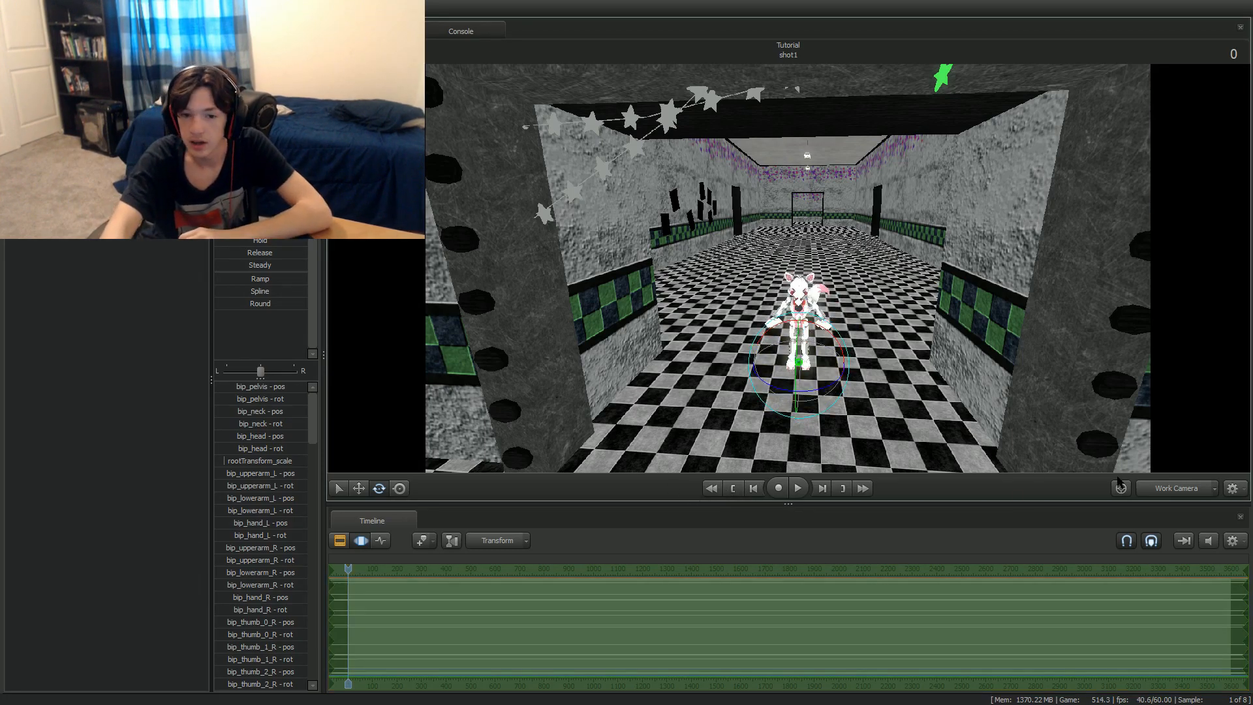
Select the Funtime Foxy model's rootTransform_scale control in the Motion Editor and enter a scale value of 0.1.
left_click(340, 541)
left_click(361, 541)
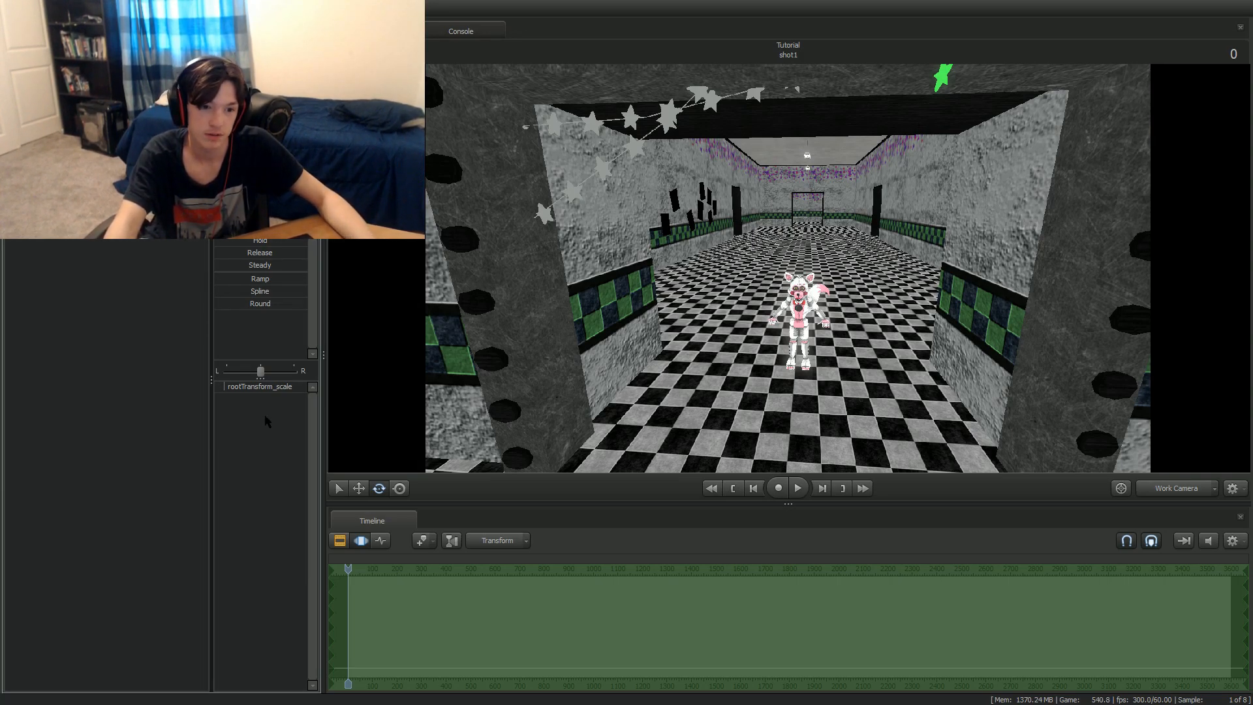
left_click(239, 387)
type("0.1")
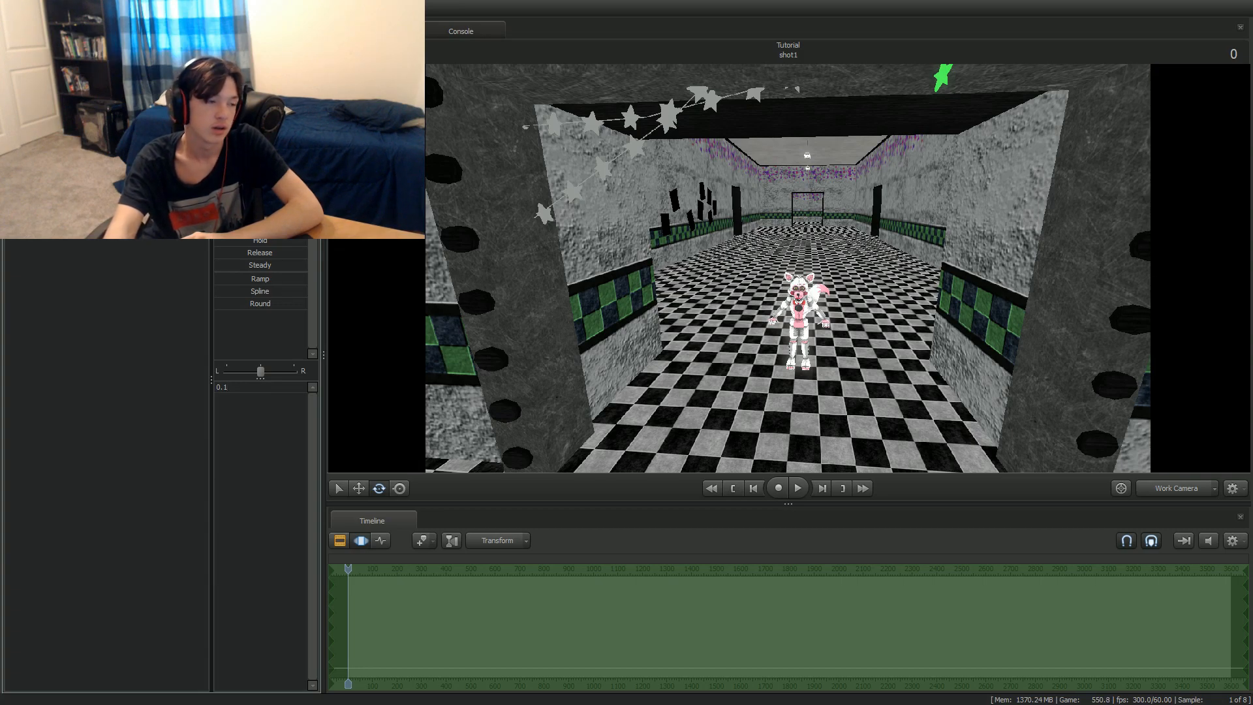
Adjust the Funtime Foxy model's rootTransform_scale slider to about 0.086 while viewing the model from closer range.
key("w")
left_click_drag(836, 282, 652, 290)
key("d")
key("d")
left_click_drag(829, 252, 832, 340)
left_click_drag(779, 252, 788, 173)
key("a")
key("w")
left_click_drag(787, 268, 790, 353)
key("w")
key("a")
left_click_drag(264, 387, 223, 387)
Set the Funtime Foxy model's rootTransform_scale to 0.12.
left_click(245, 392)
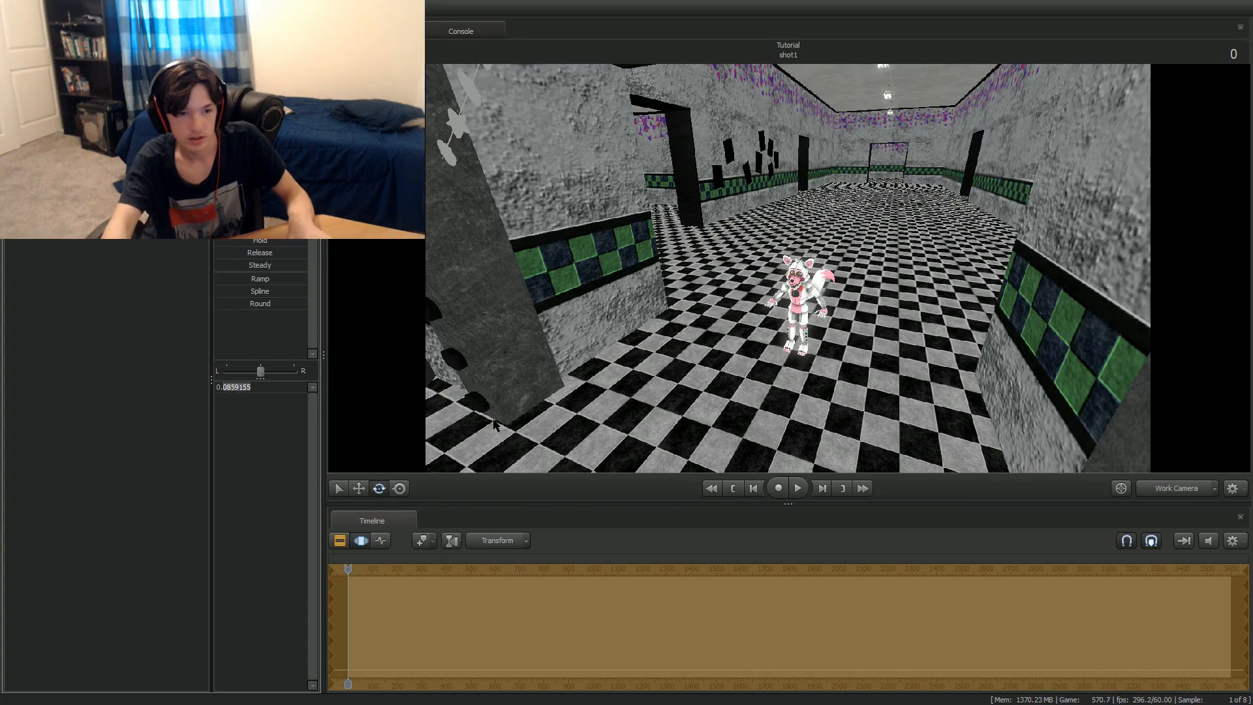
key("BackSpace")
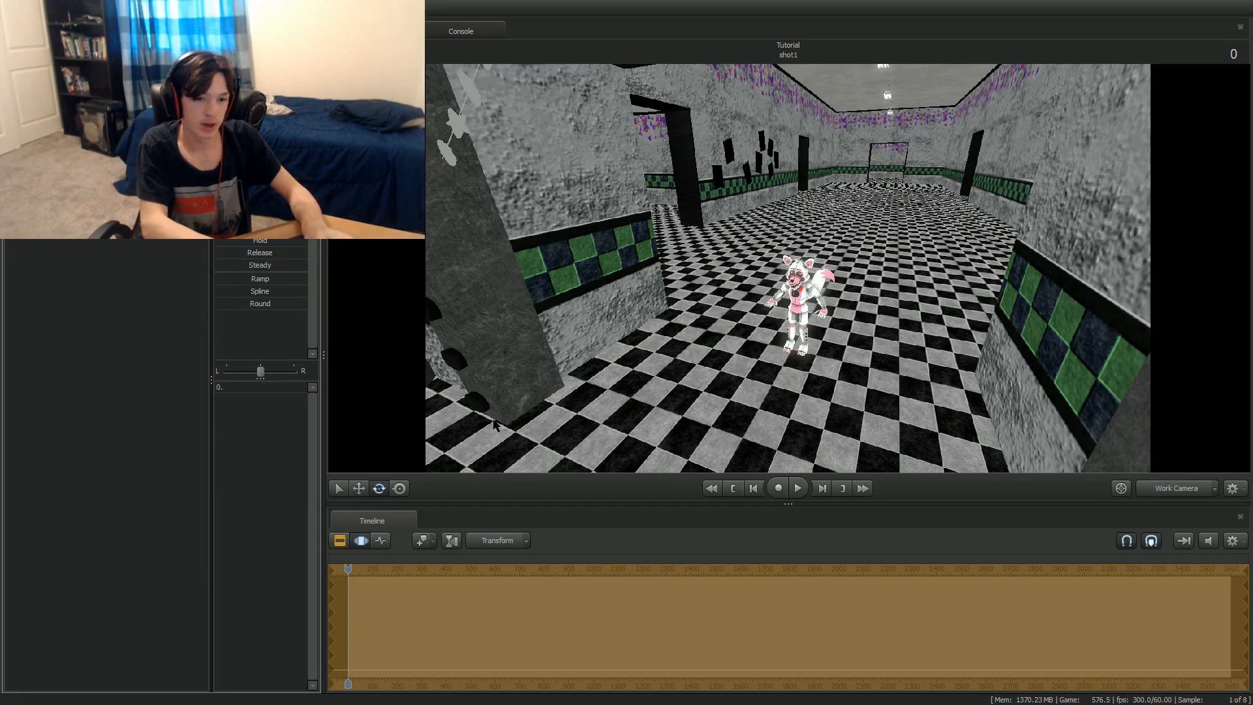
key("BackSpace")
key("BackSpace")
type("12")
key("Return")
Set the Funtime Foxy model's rootTransform_scale to 0.21 while viewing it from the office.
left_click_drag(493, 419, 509, 287)
left_click_drag(777, 457, 784, 483)
left_click_drag(784, 281, 725, 277)
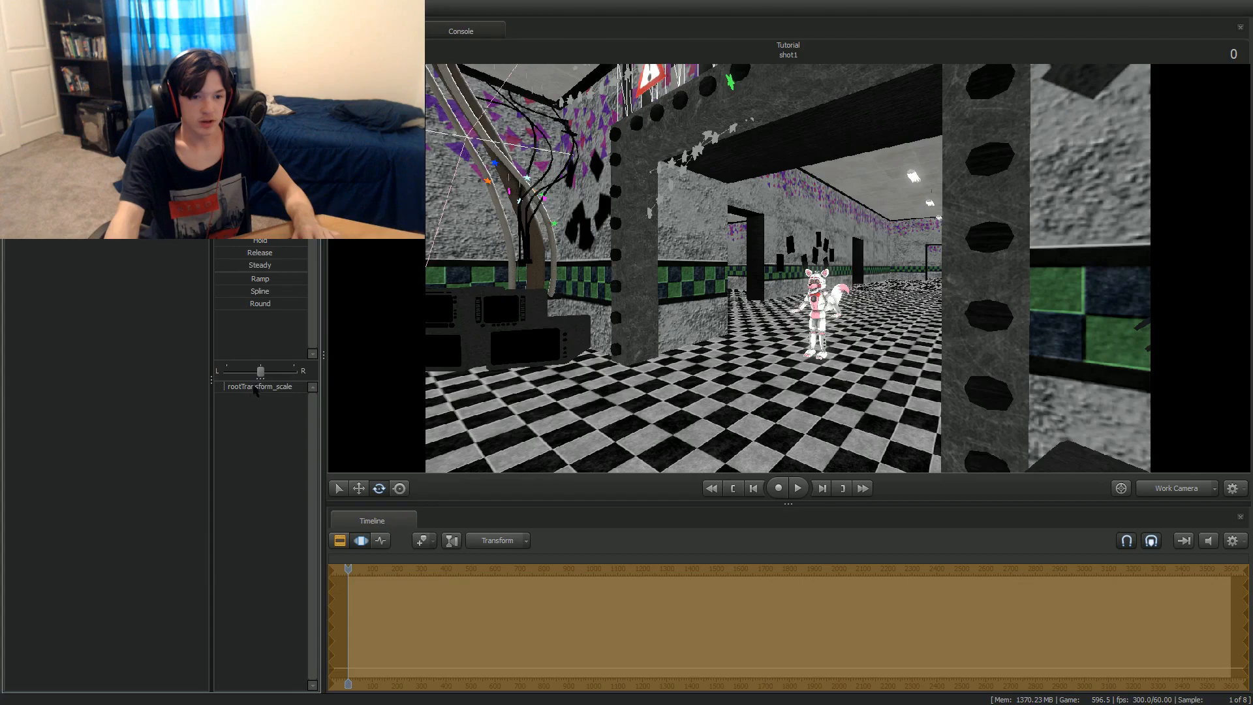
left_click(255, 386)
type("0.1")
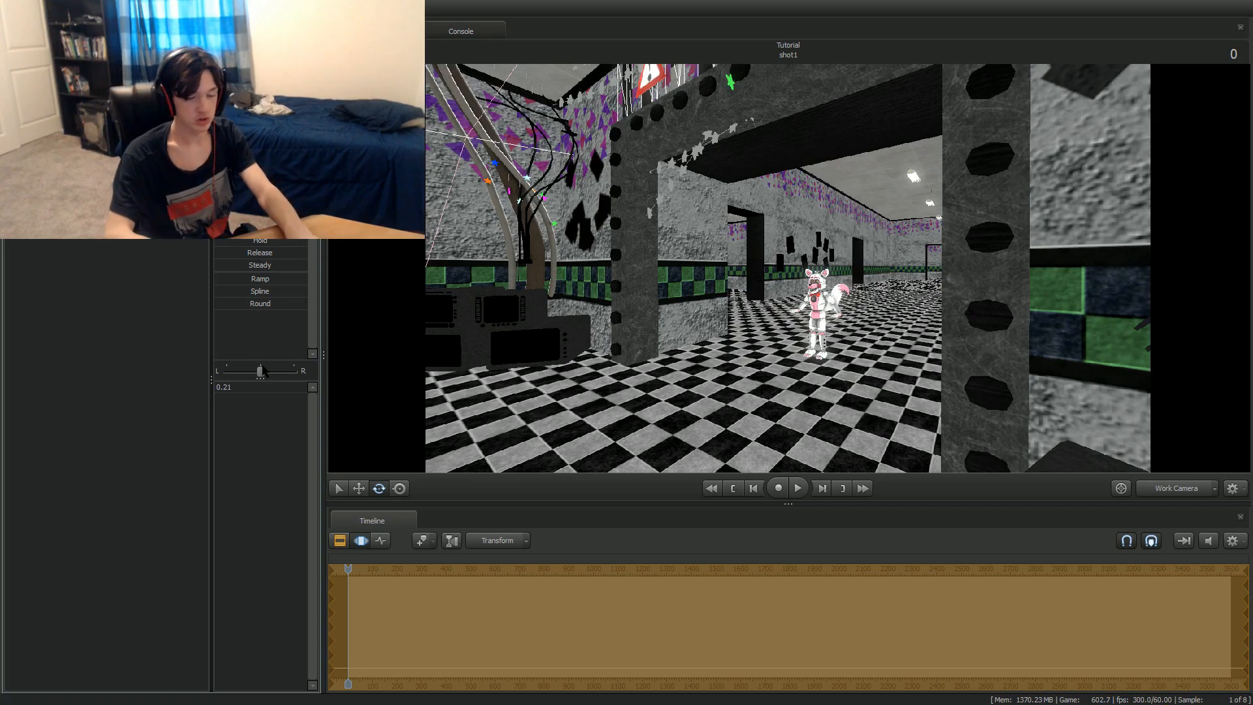
key("Return")
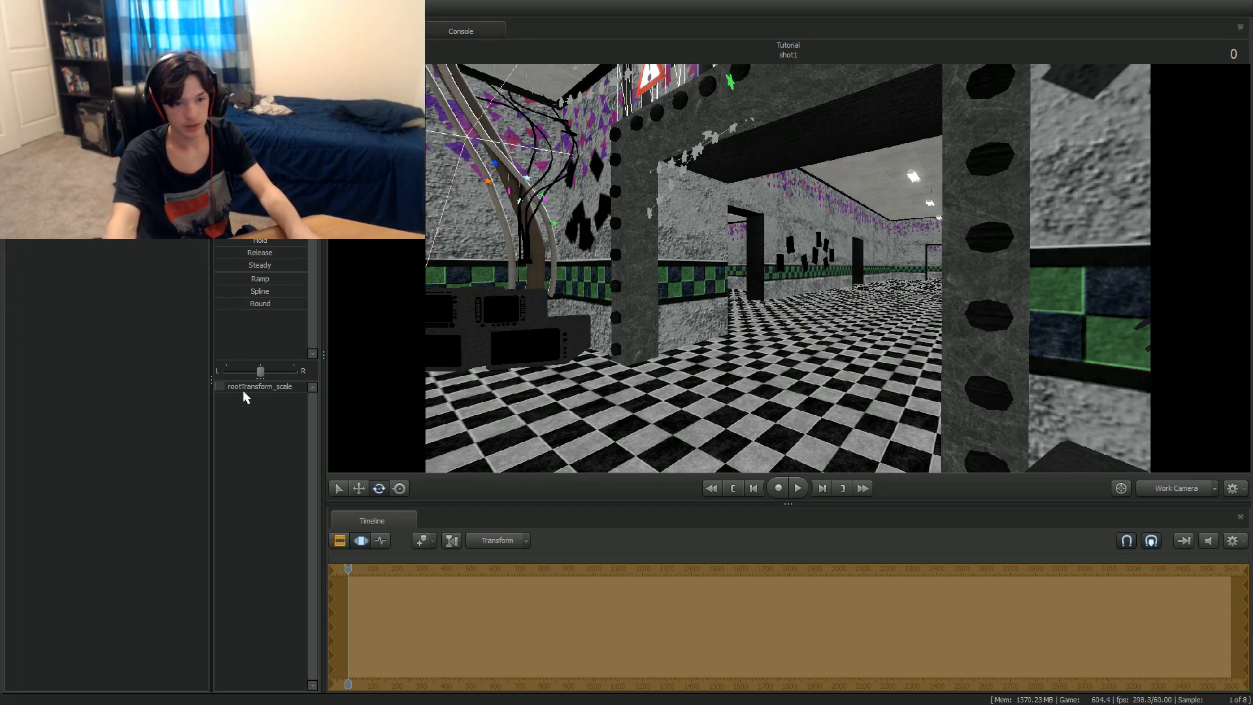
Set the Funtime Foxy model's rootTransform_scale to 0.15.
left_click(238, 387)
type("0.15")
key("Return")
Frame the resized Funtime Foxy model from the front in the hallway and select its whole animation set.
left_click_drag(718, 281, 686, 222)
key("w")
left_click_drag(787, 268, 786, 305)
key("w")
key("s")
key("w")
key("w")
key("a")
key("d")
key("a")
left_click_drag(721, 340, 762, 250)
key("w")
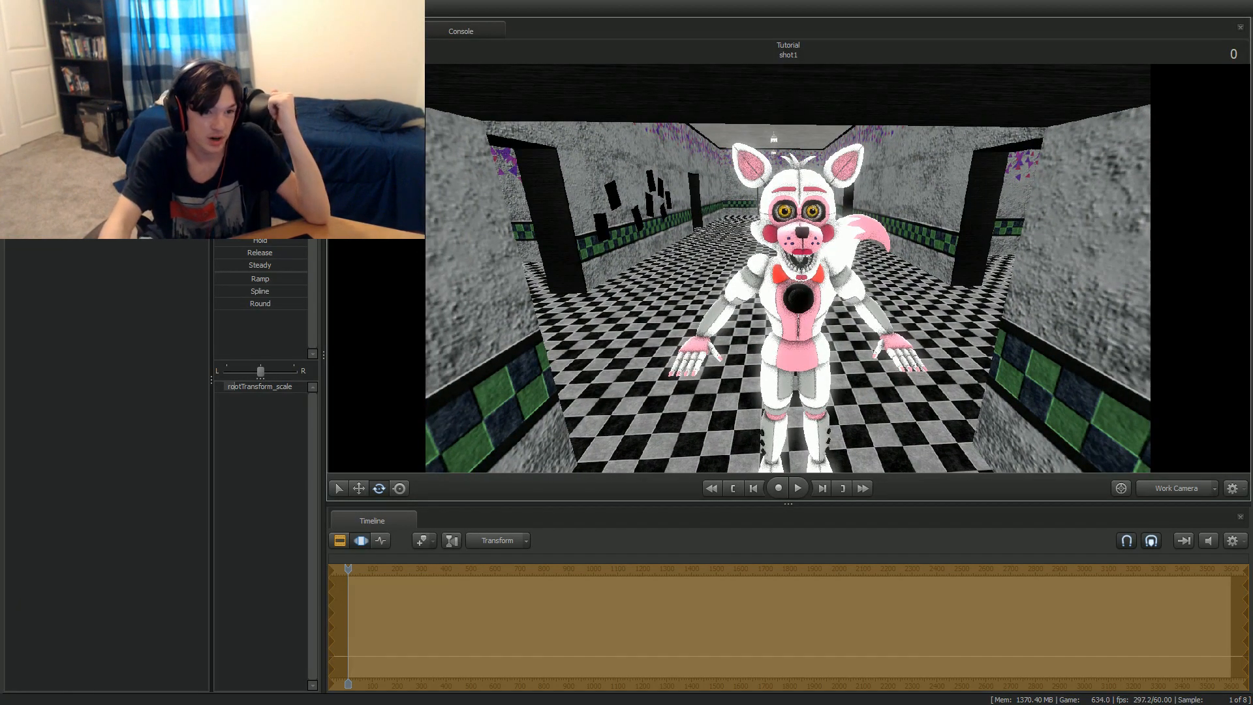
left_click(59, 85)
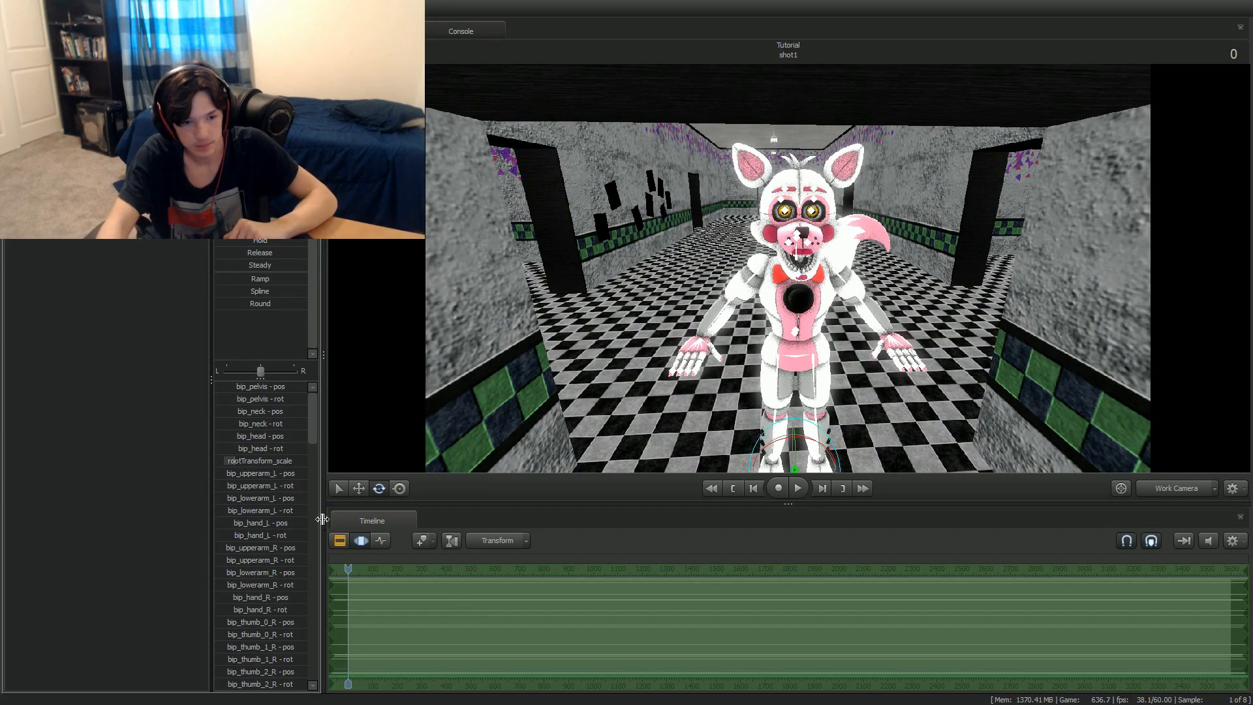
Examine the Funtime Foxy model from the side and front, selecting its arm and body control groups.
left_click_drag(863, 306, 759, 290)
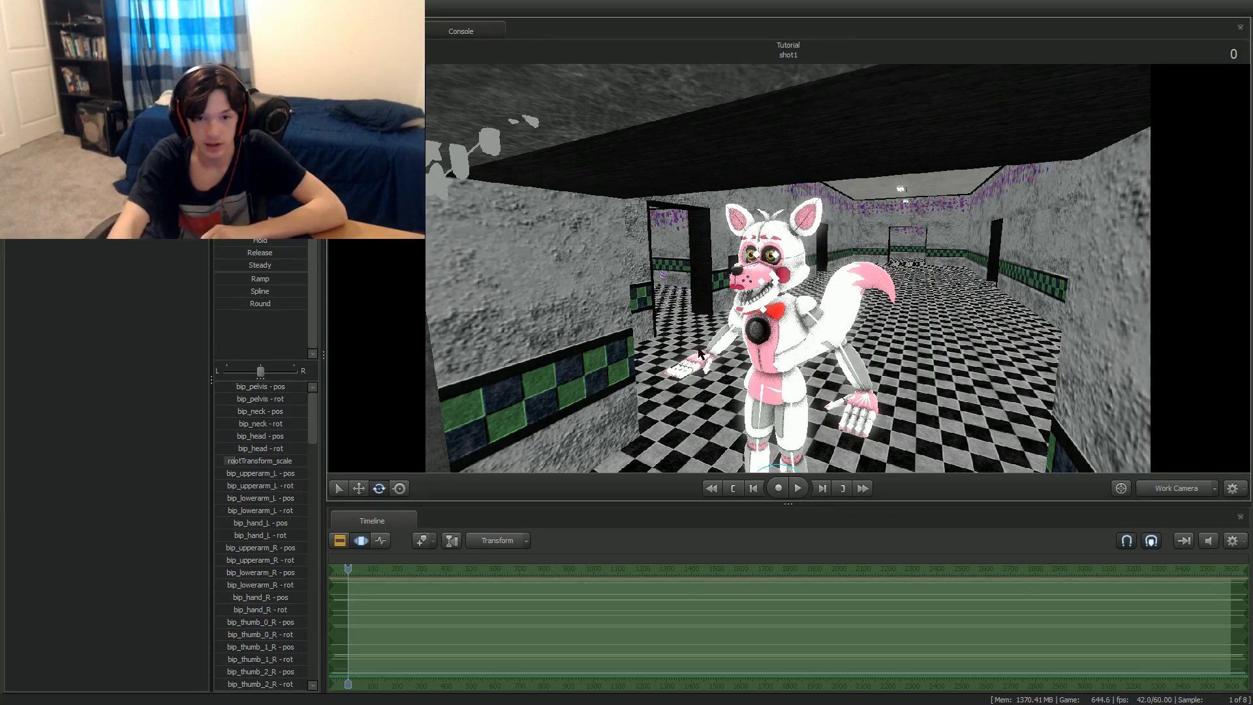
left_click_drag(747, 353, 787, 262)
left_click_drag(693, 243, 777, 300)
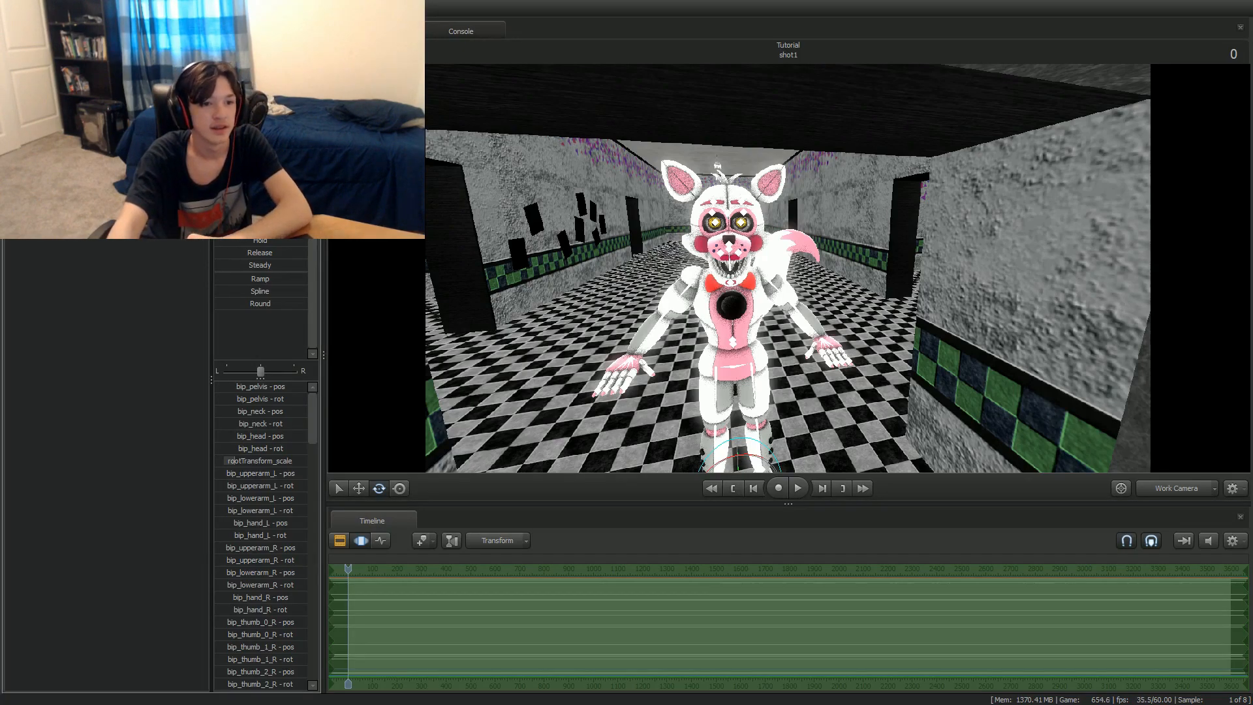
left_click(58, 163)
left_click(58, 176)
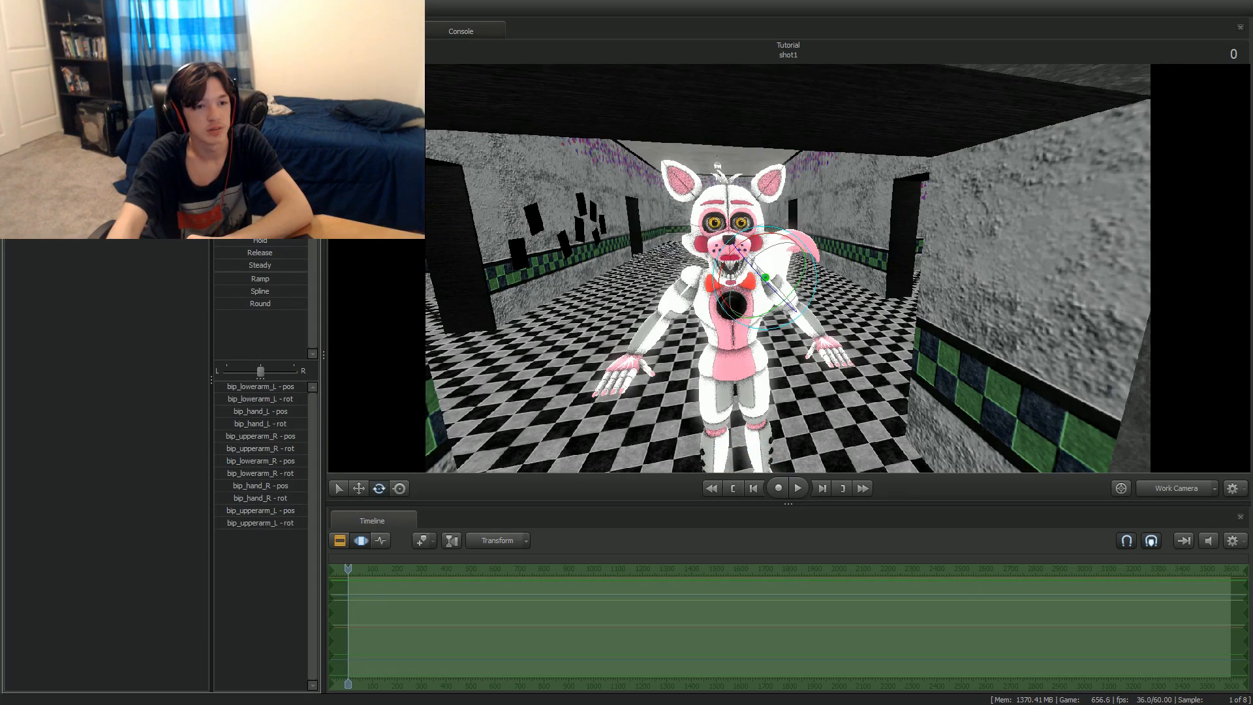
left_click(58, 164)
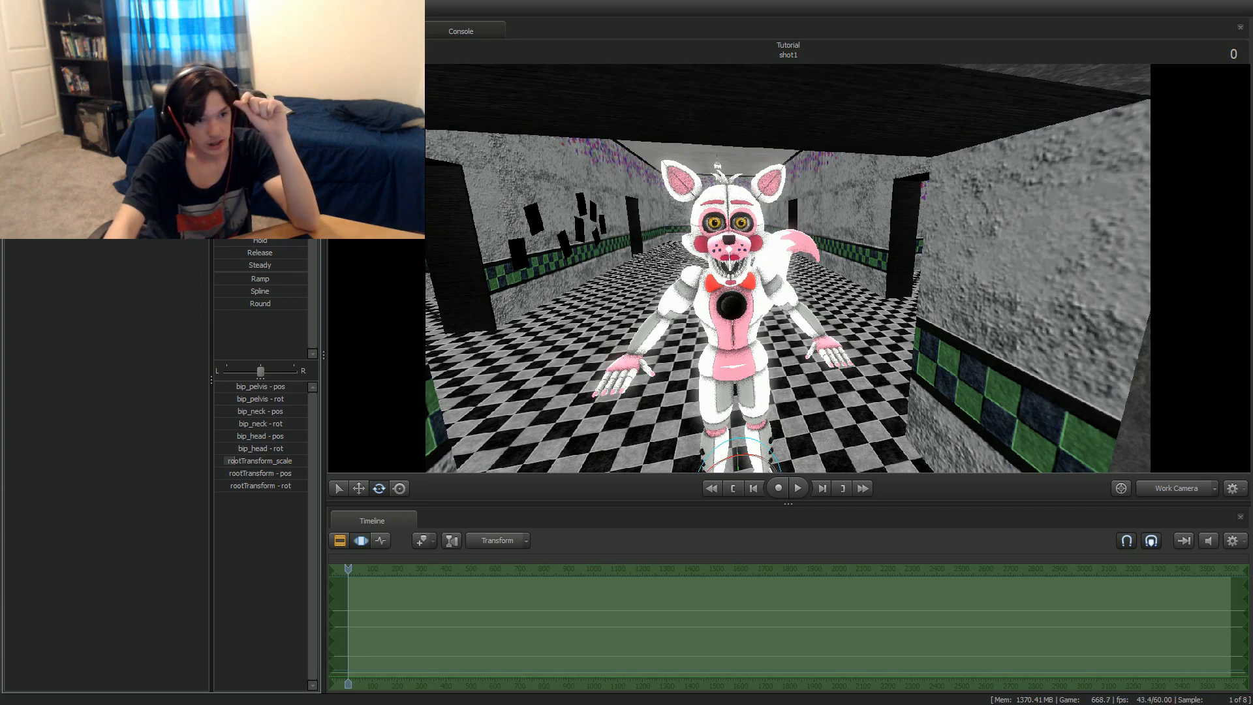
Try rotating the left upper arm (bip_upperarm_L) down toward the body, and undo the rotation.
left_click(71, 163)
left_click_drag(385, 157, 374, 203)
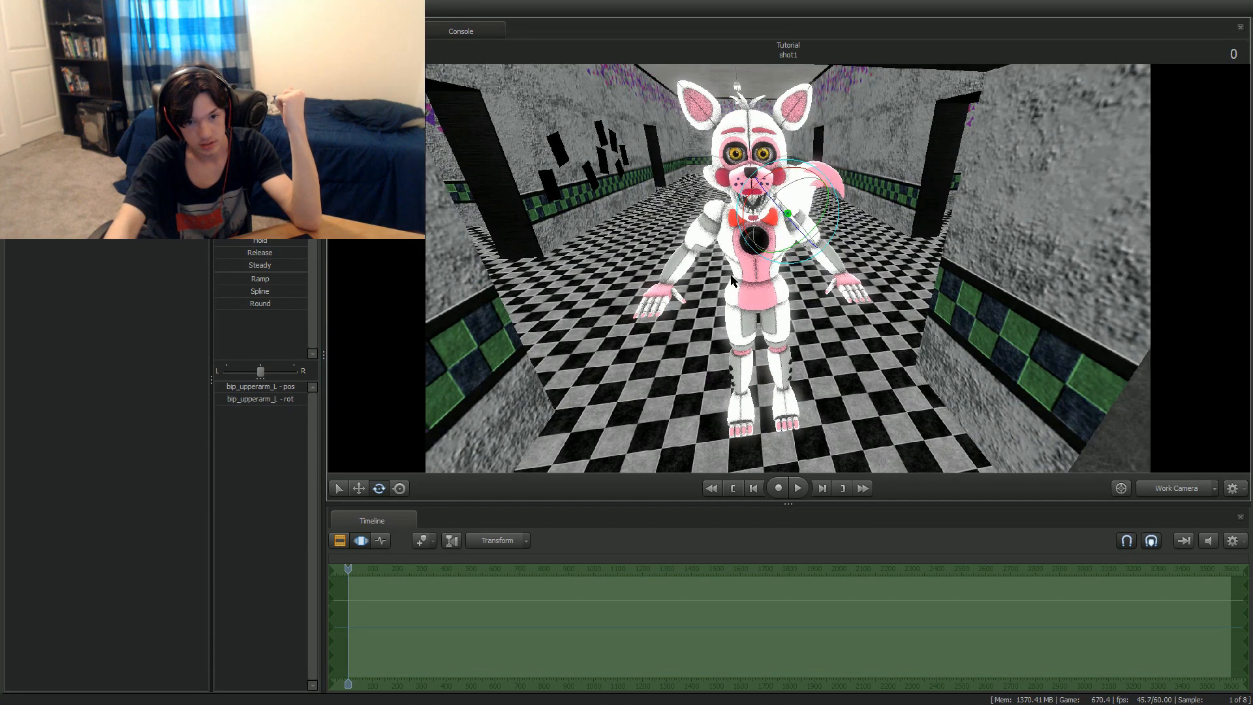
left_click(364, 491)
left_click(379, 491)
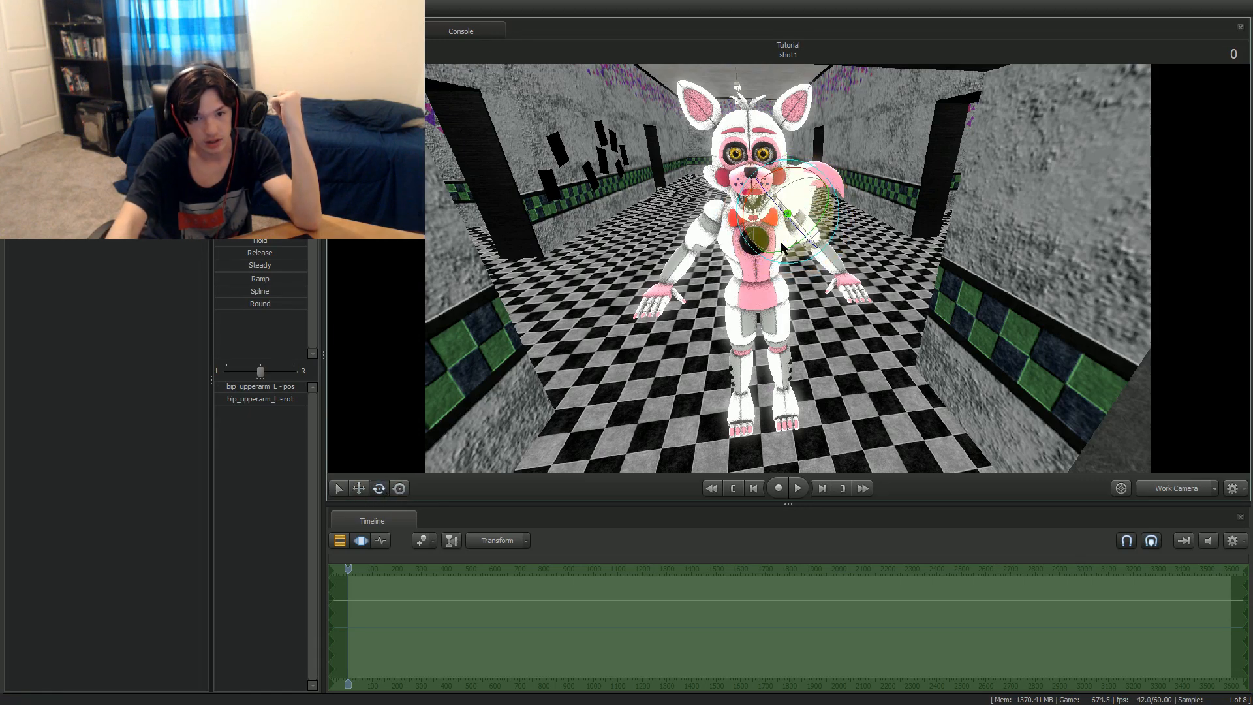
left_click_drag(784, 245, 593, 322)
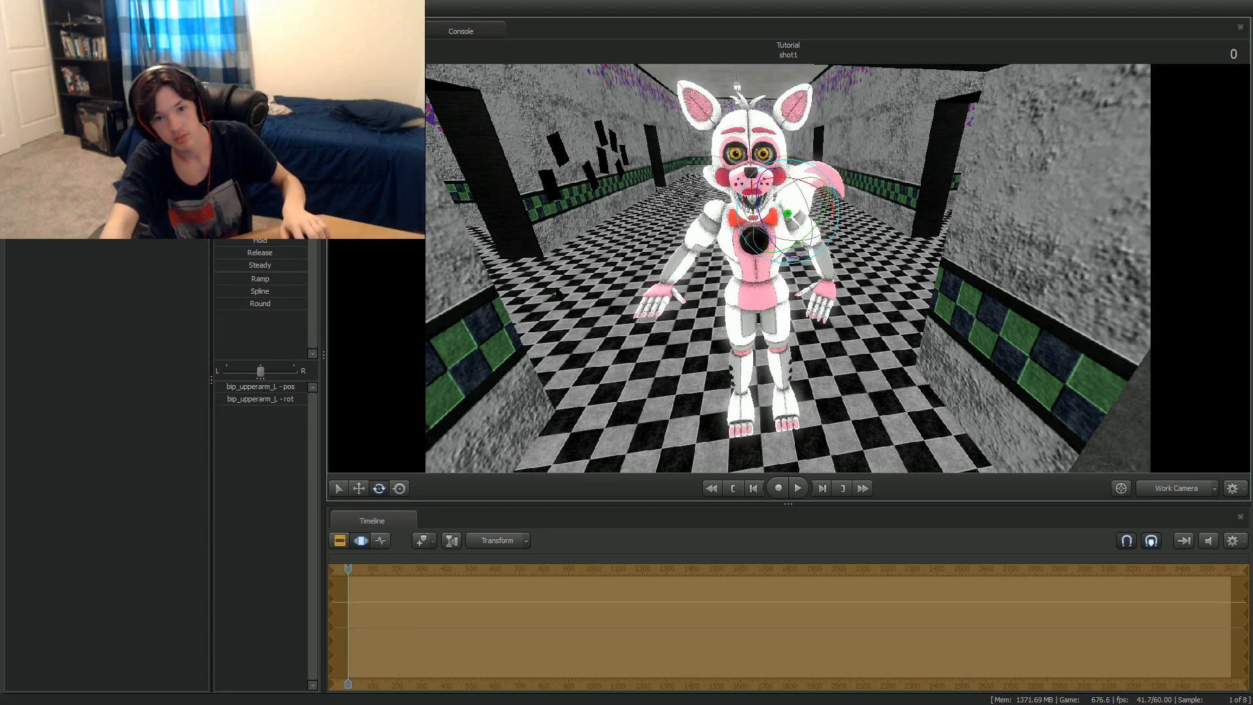
key("ctrl+z")
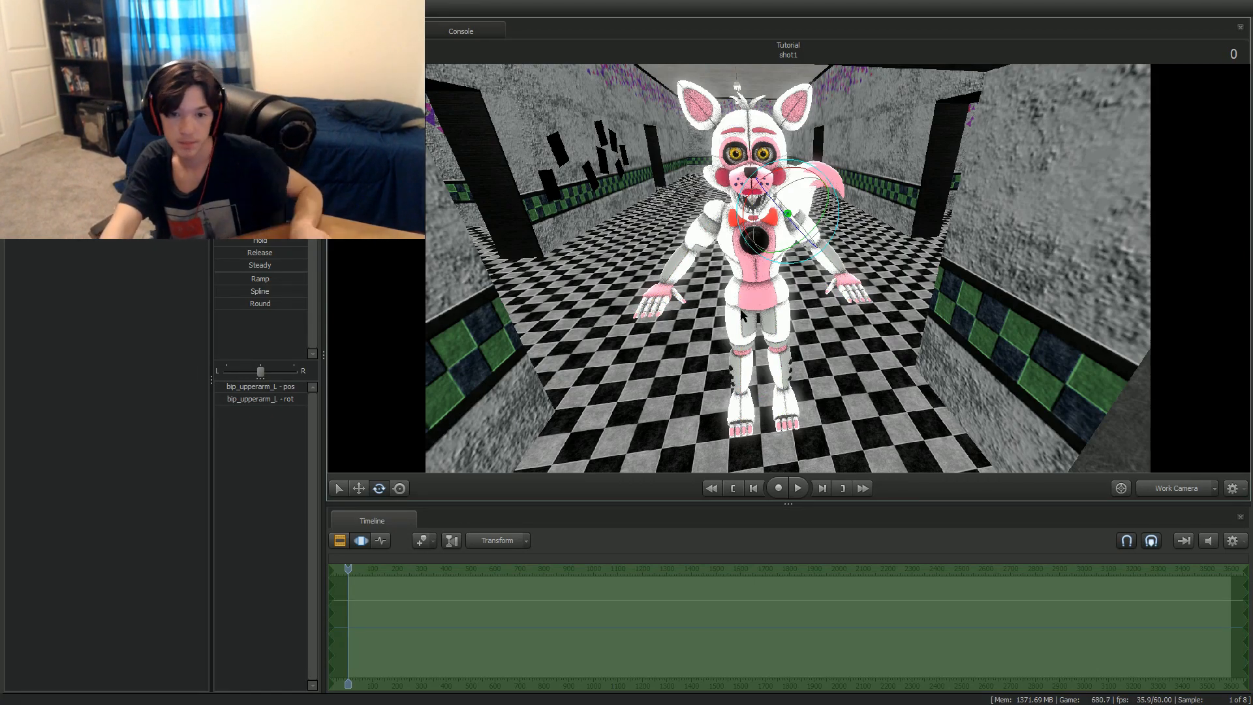
Examine the model in the hallway from the work camera and through camera1.
left_click_drag(1105, 266, 1106, 196)
key("w")
left_click_drag(810, 173, 721, 305)
key("d")
left_click(359, 489)
left_click_drag(522, 326, 506, 398)
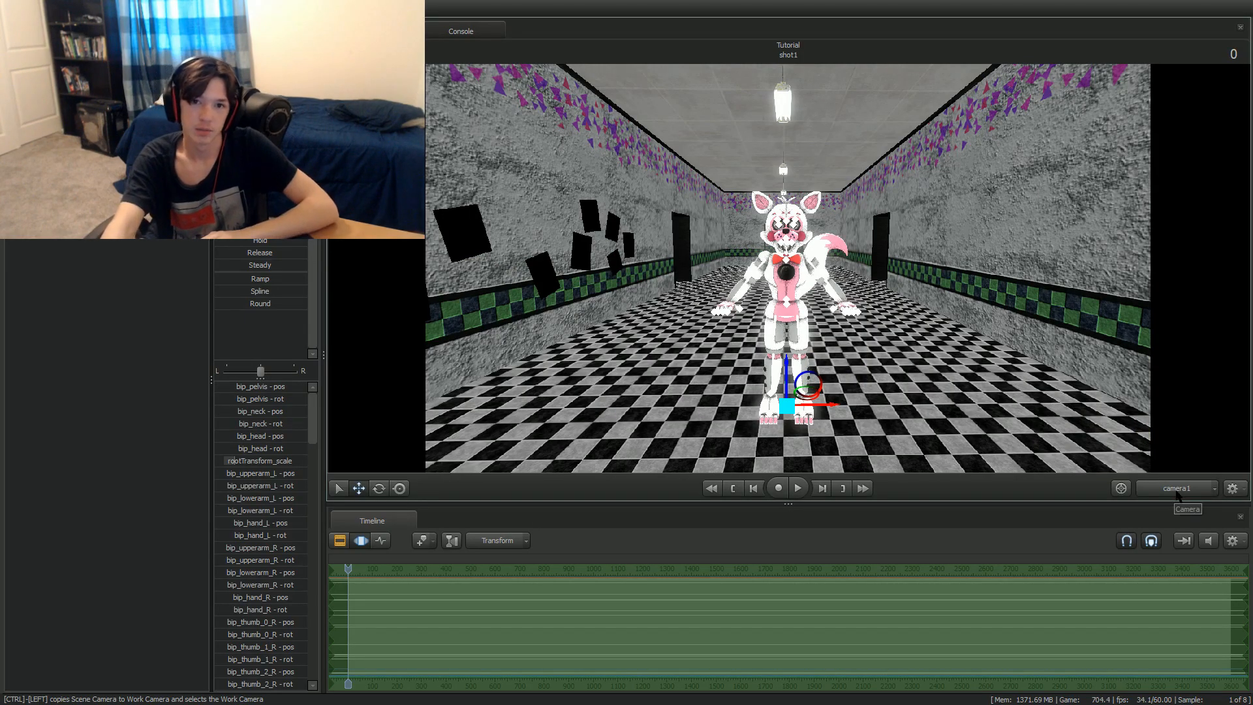
left_click(1175, 493)
left_click_drag(986, 313, 721, 392)
mouse_move(788, 268)
left_mouse_down()
mouse_move(914, 261)
mouse_move(862, 294)
mouse_move(764, 202)
mouse_move(744, 225)
mouse_move(738, 340)
mouse_move(751, 343)
mouse_move(725, 339)
mouse_move(780, 326)
mouse_move(801, 267)
left_mouse_up()
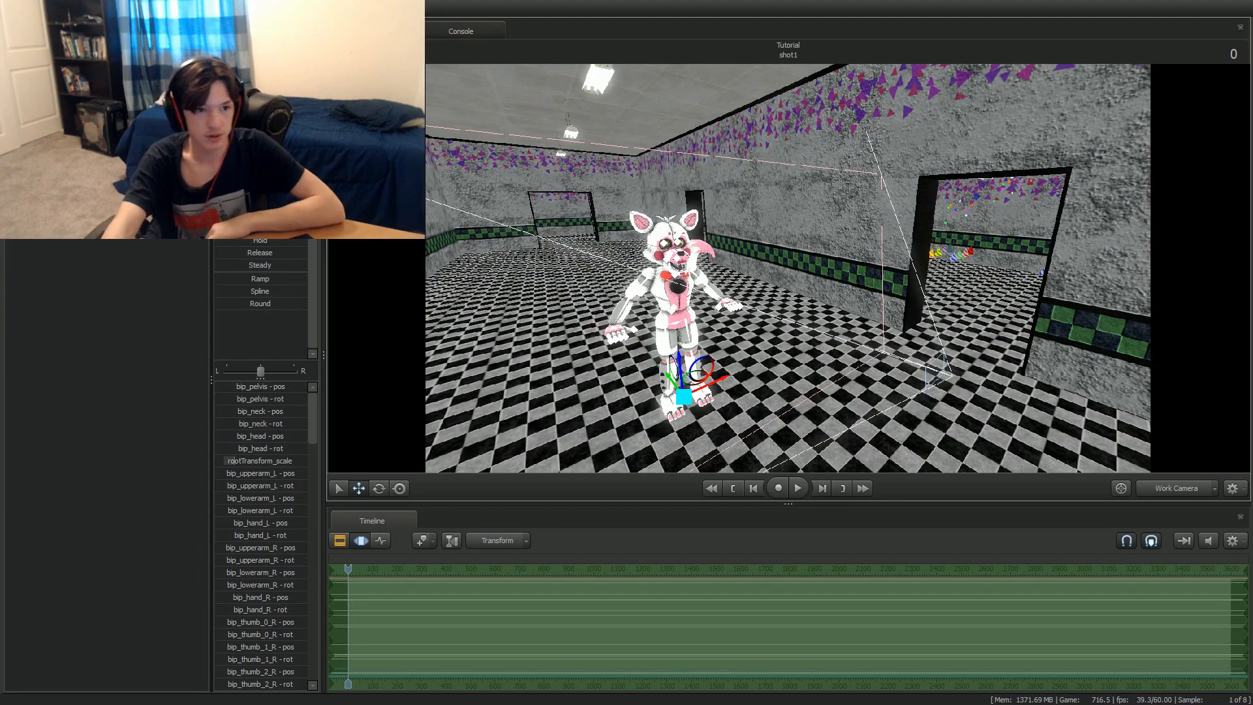
Rotate bip_upperarm_L so the left upper arm lowers toward the body.
left_click(65, 104)
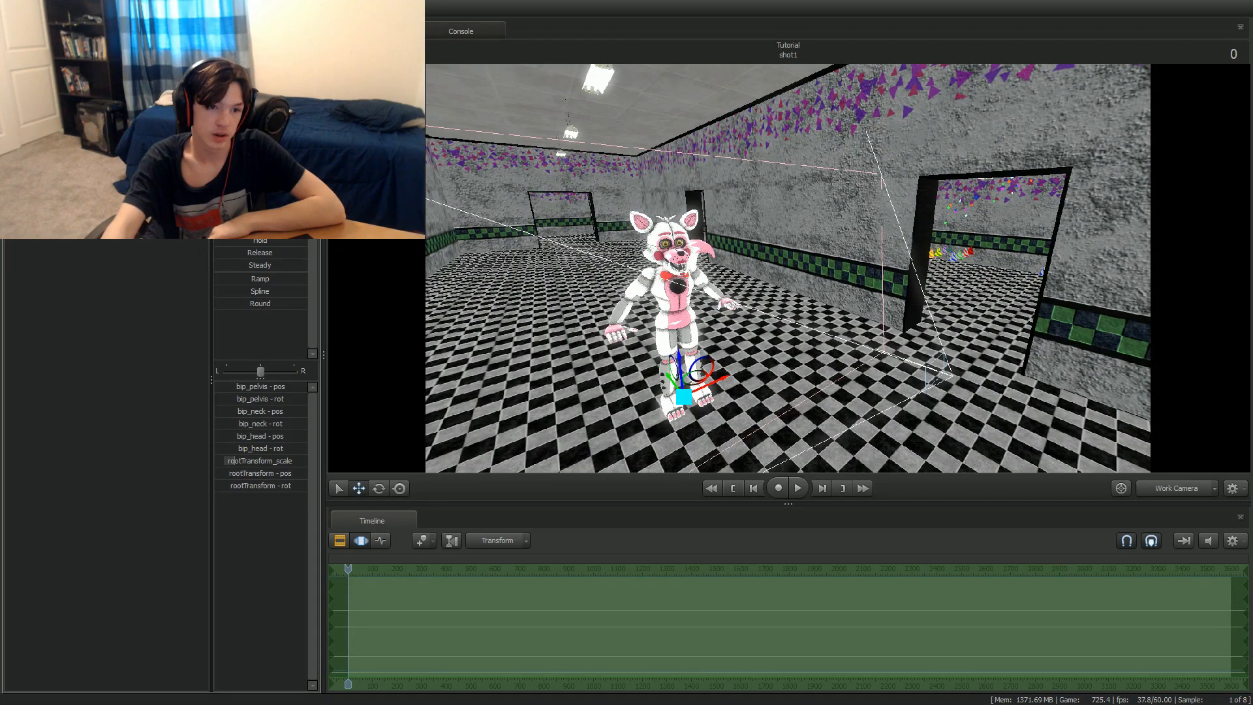
left_click(380, 489)
key("w")
mouse_move(836, 187)
left_mouse_down()
mouse_move(901, 187)
mouse_move(796, 187)
mouse_move(836, 187)
left_mouse_up()
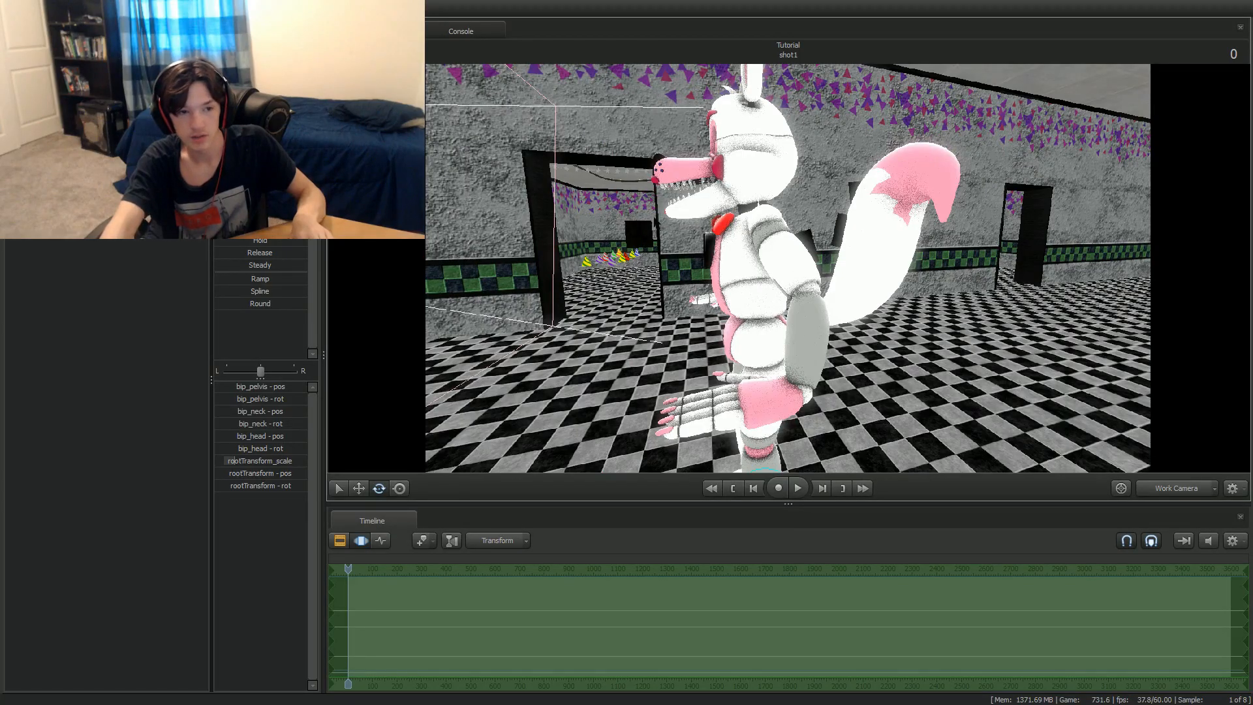
left_click(72, 190)
left_click_drag(788, 268, 914, 323)
key("a")
key("d")
key("w")
key("a")
key("s")
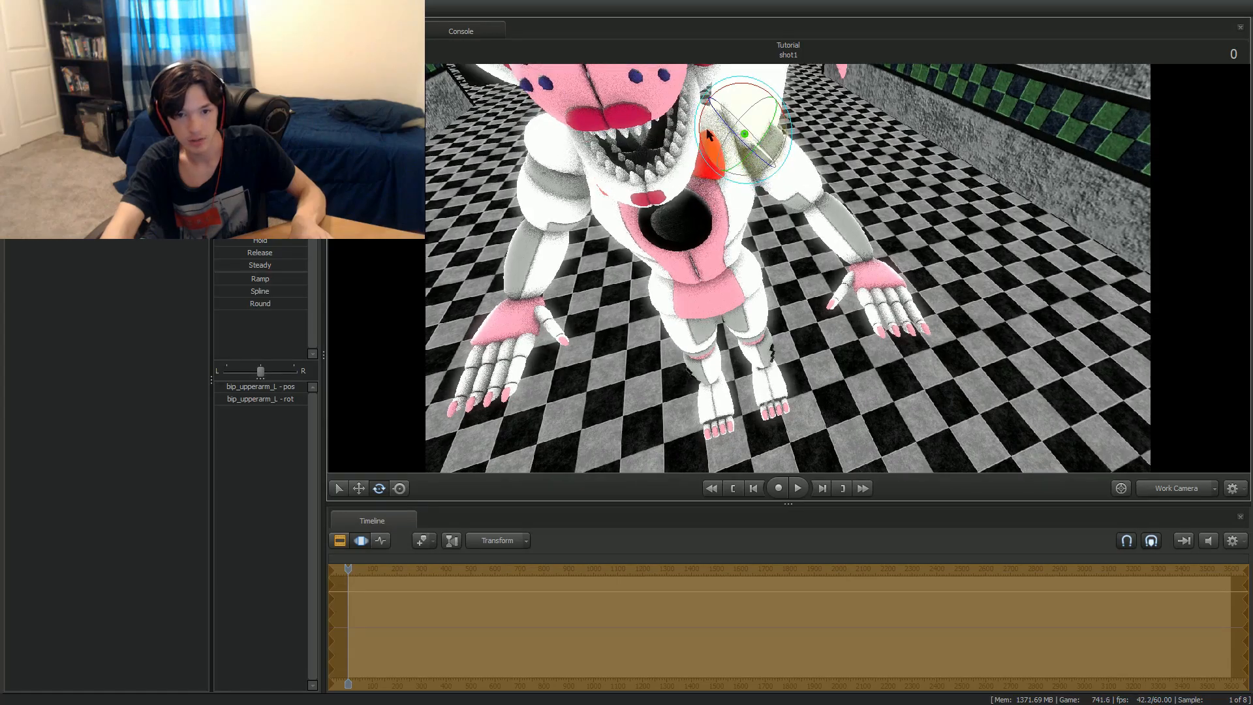
left_click_drag(725, 99, 722, 105)
left_click_drag(788, 267, 653, 254)
Rotate bip_lowerarm_L and the left hand so the left arm hangs beside the body.
left_click(760, 144, "ctrl")
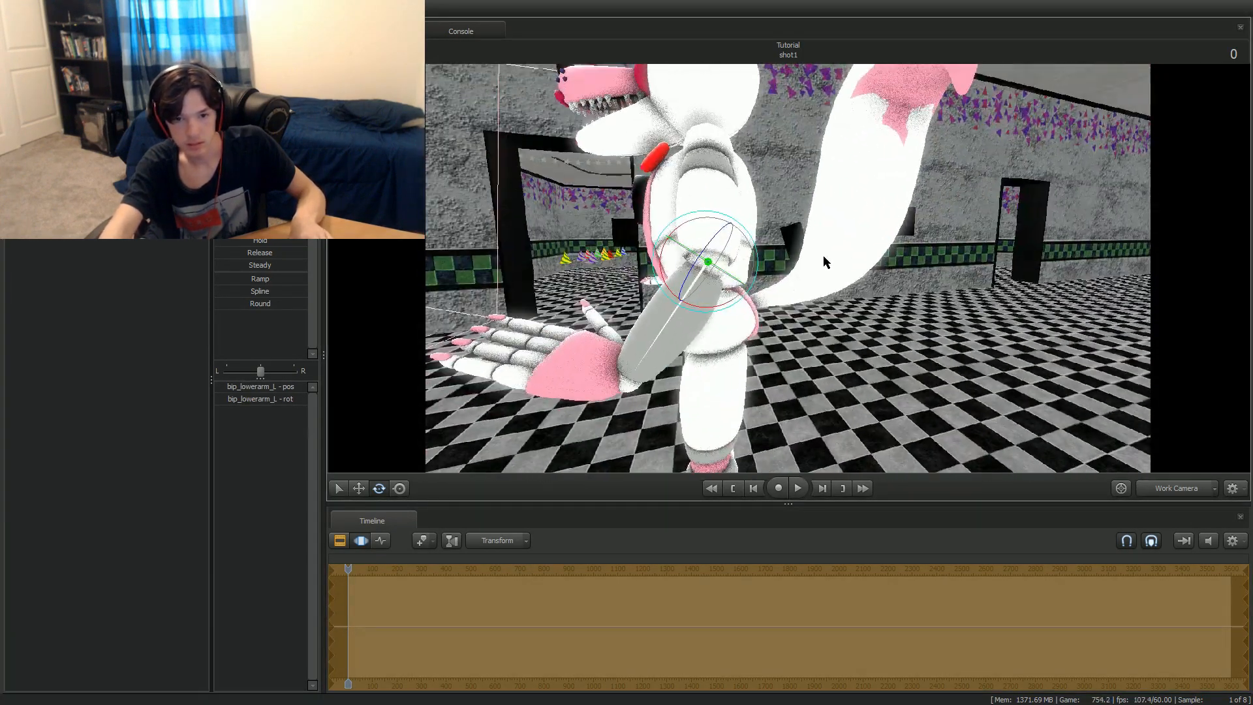
left_click_drag(675, 297, 708, 310)
left_click(705, 376, "ctrl")
left_click_drag(652, 403, 657, 421)
left_click_drag(788, 268, 829, 255)
left_click_drag(744, 348, 716, 386)
left_click_drag(788, 268, 888, 274)
left_click_drag(773, 378, 746, 320)
mouse_move(788, 268)
left_mouse_down()
mouse_move(744, 261)
mouse_move(848, 261)
mouse_move(788, 268)
left_mouse_up()
Rotate the right upper arm, lower arm and bip_hand_R so the right arm hangs beside the body.
left_click(690, 193, "ctrl")
left_click_drag(711, 245, 718, 281)
left_click(702, 329, "ctrl")
left_click_drag(731, 370, 738, 362)
mouse_move(788, 267)
left_mouse_down()
mouse_move(793, 320)
mouse_move(783, 271)
left_mouse_up()
left_click(701, 264, "ctrl")
left_click_drag(714, 304, 711, 225)
left_click_drag(692, 307, 687, 310)
left_click_drag(788, 268, 767, 306)
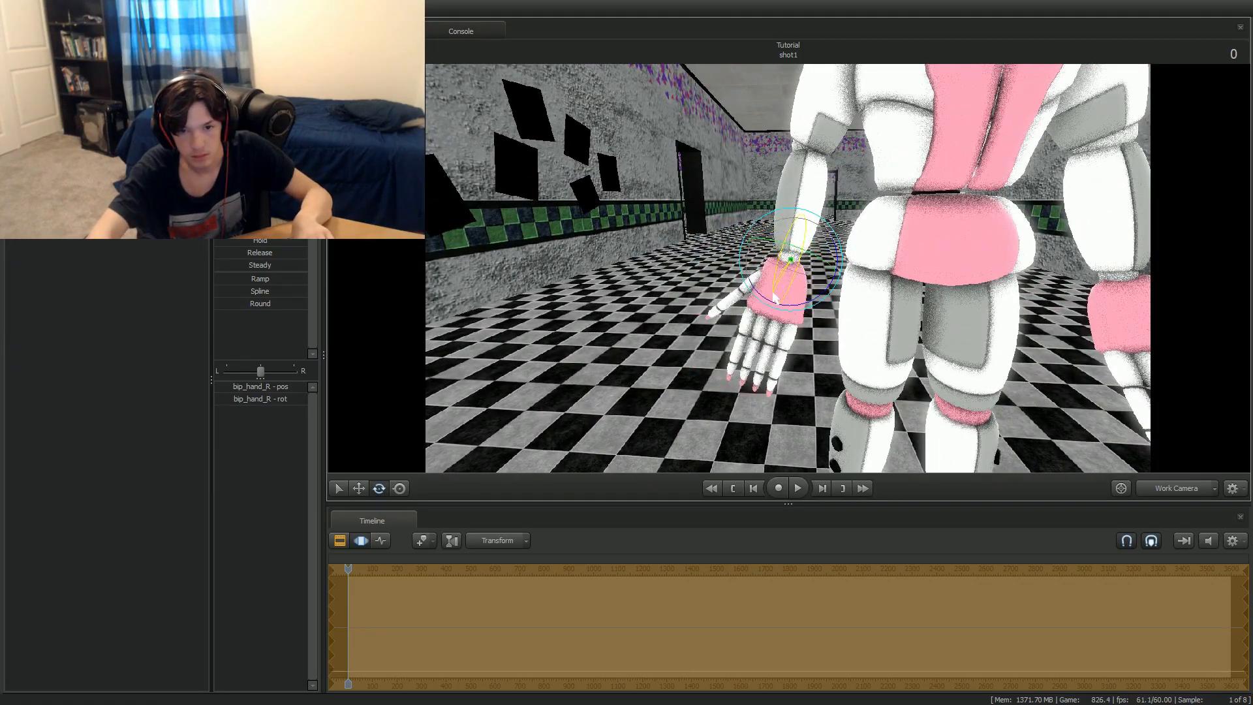
Adjust the rotation of bip_hand_L against the camera1 view and commit the arm pose by leaving and re-entering the Motion Editor.
left_click(1187, 490)
left_click(828, 326, "ctrl")
left_click(826, 318)
left_click(1178, 489)
left_click_drag(813, 280, 793, 258)
left_click(1177, 489)
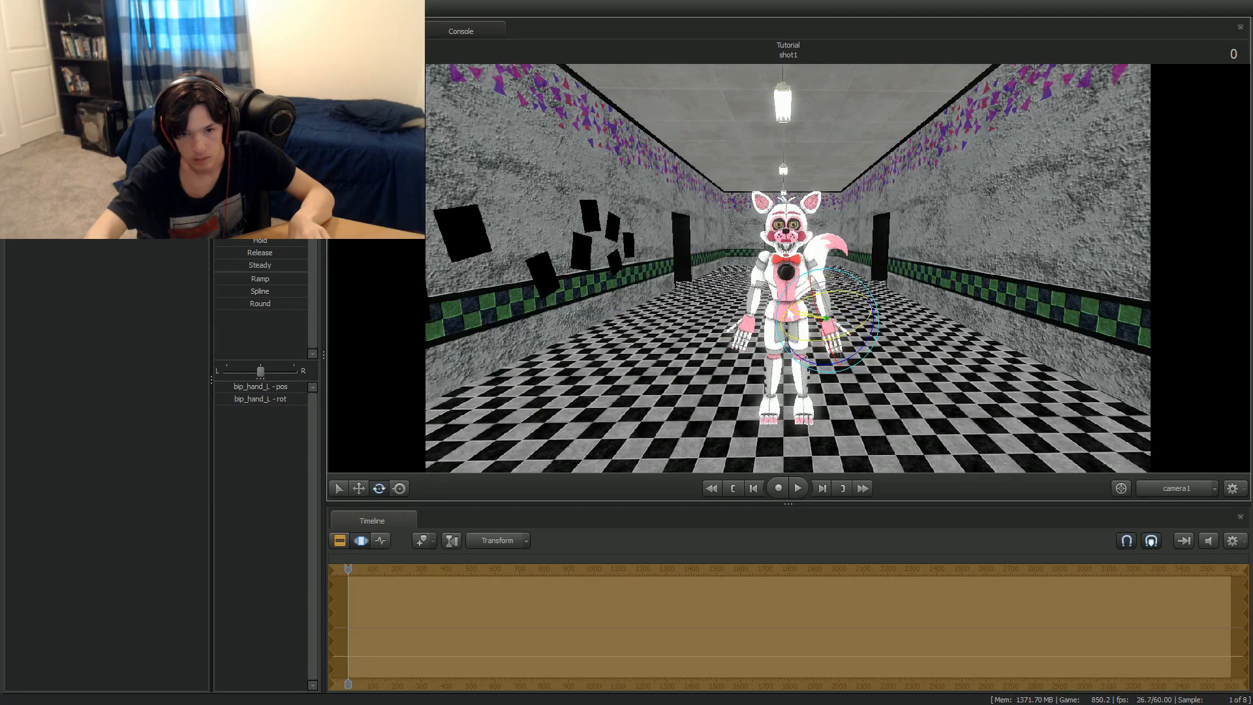
left_click(340, 541)
left_click(361, 541)
Examine the lowered arms and hands of the model from several heights and angles in the work camera.
left_click(1178, 489)
left_click_drag(862, 313, 777, 239)
key("w")
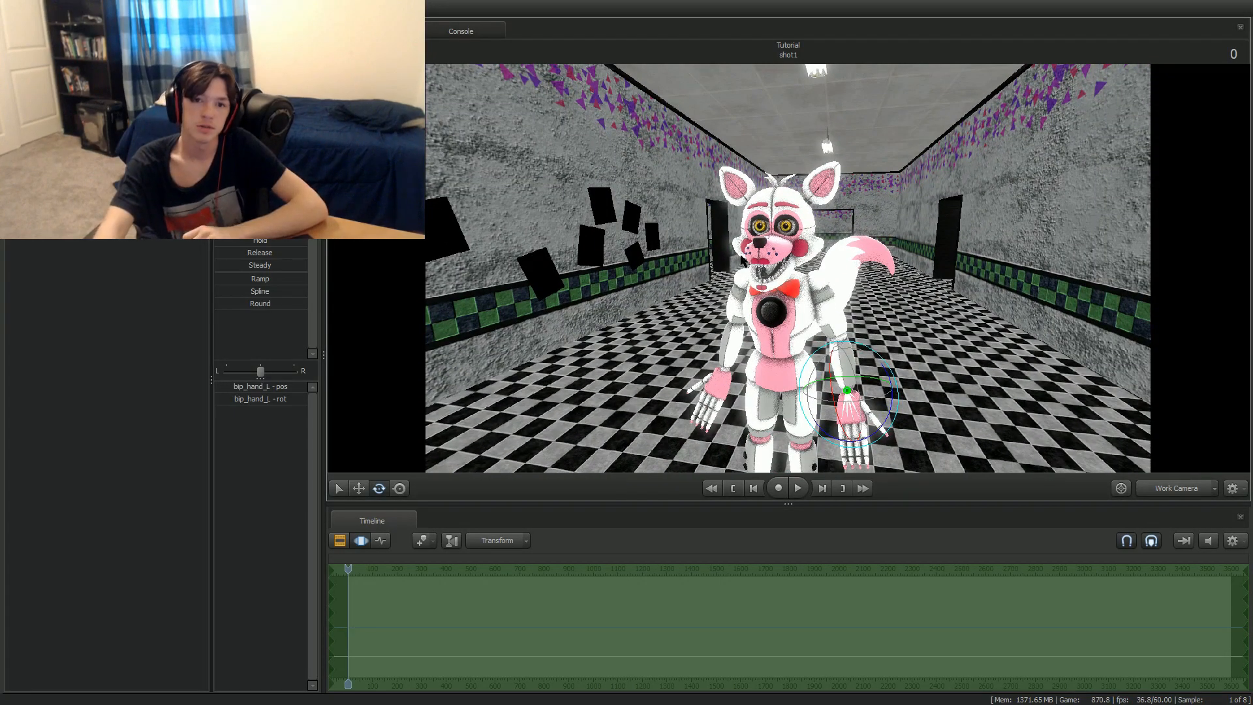
left_click_drag(739, 292, 731, 265)
key("w")
key("s")
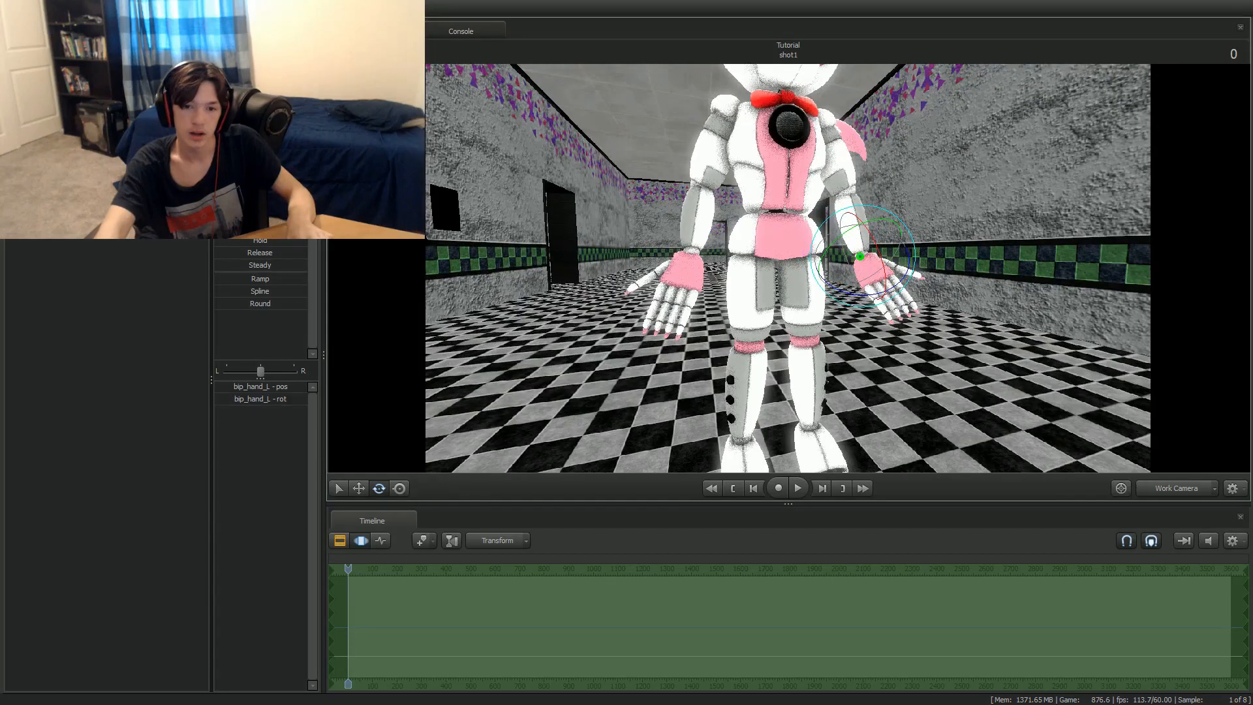
left_click_drag(658, 382, 607, 305)
key("d")
key("a")
mouse_move(506, 246)
left_mouse_down()
mouse_move(594, 256)
mouse_move(506, 245)
left_mouse_up()
left_click_drag(602, 224, 621, 195)
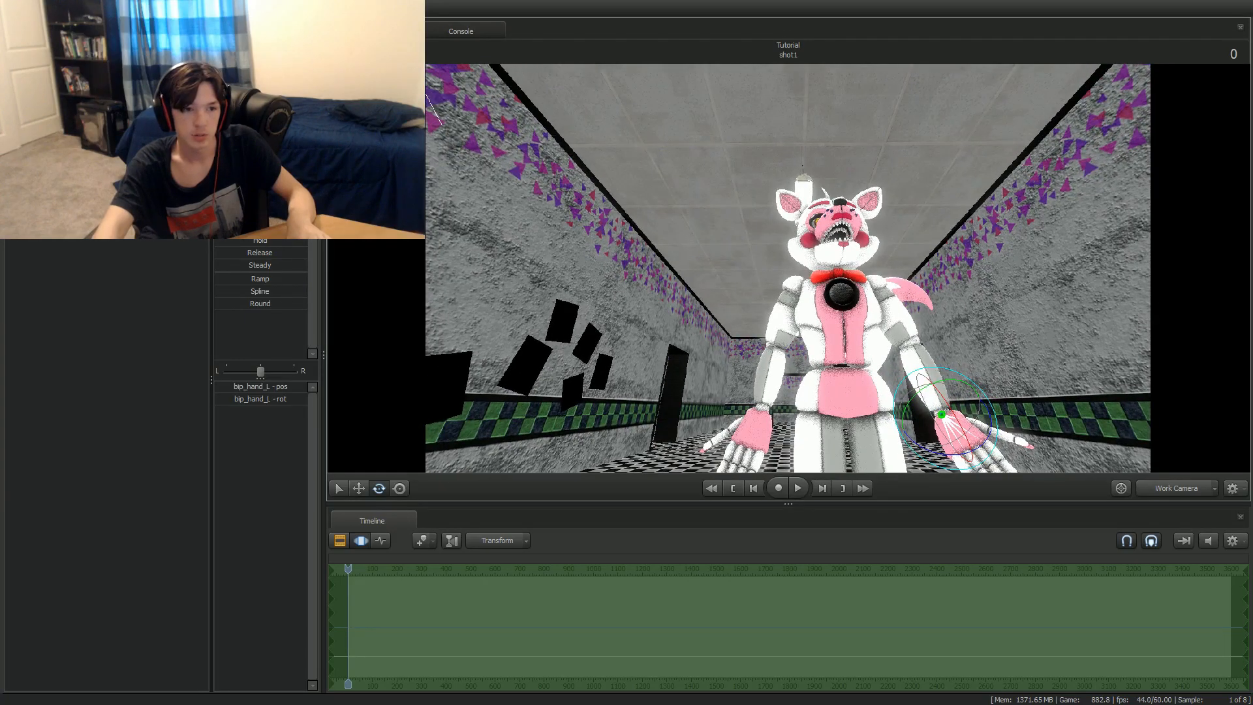
Adjust the rotation of bip_lowerarm_R and check the arm pose through camera1.
left_click(78, 176)
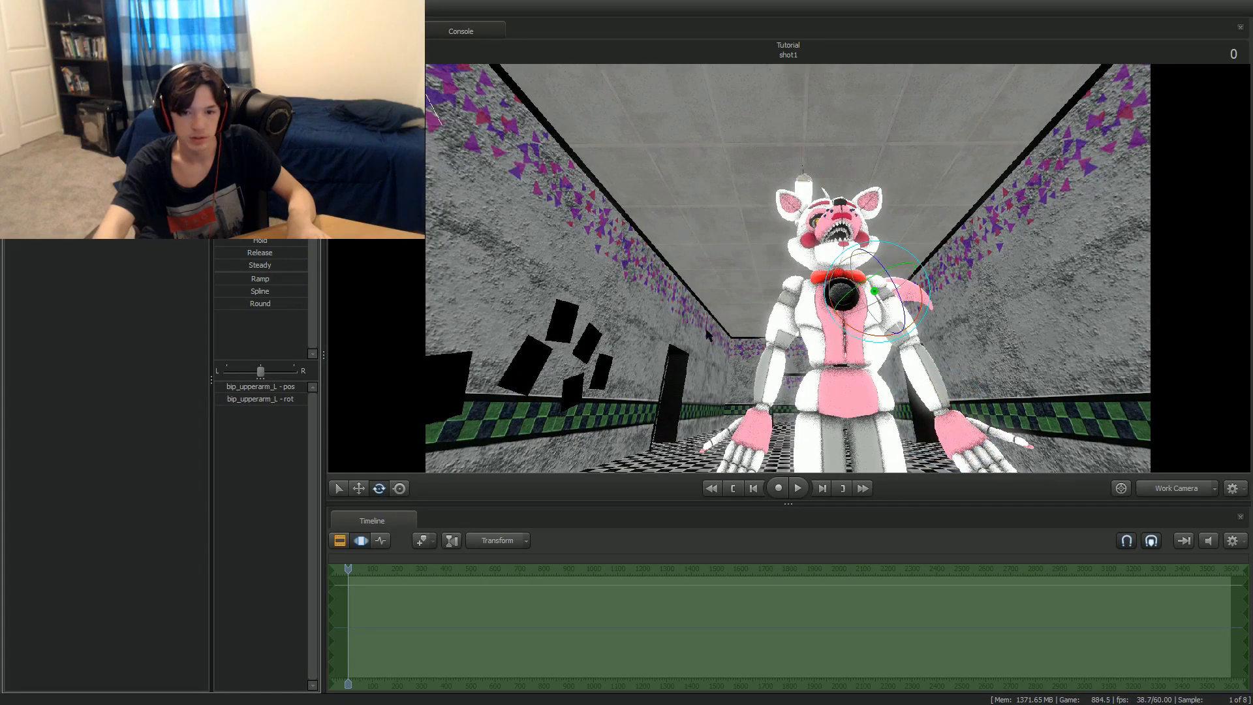
left_click(78, 190)
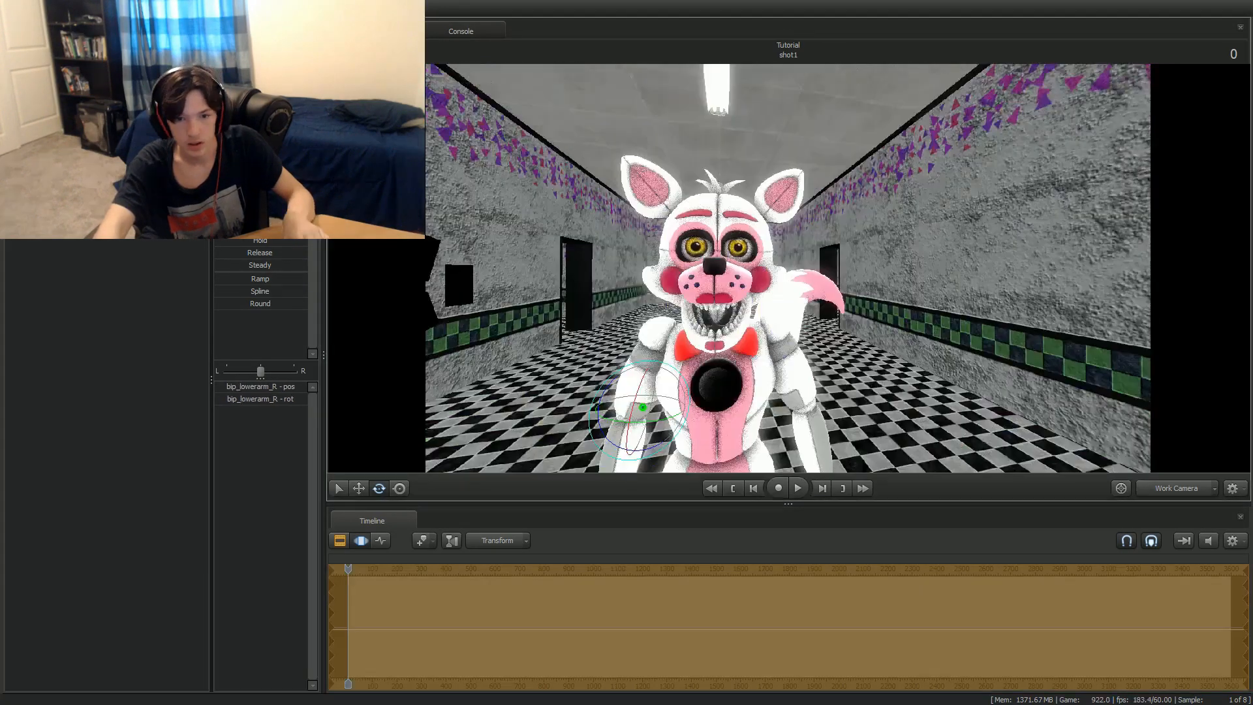
key("s")
left_click_drag(788, 269, 730, 268)
key("d")
key("a")
left_click(1177, 490)
left_click(1177, 490)
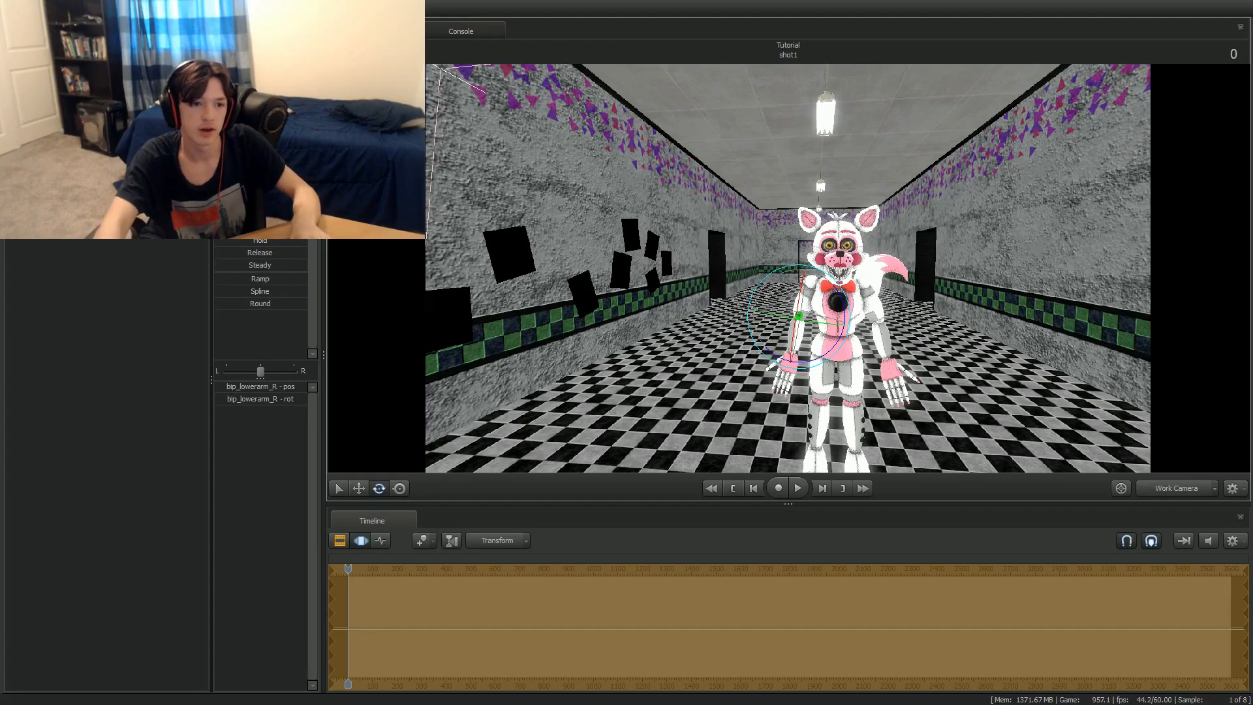
Rotate finger joints of the model's right hand to start curling the fingers.
left_click_drag(789, 269, 751, 281)
key("w")
key("d")
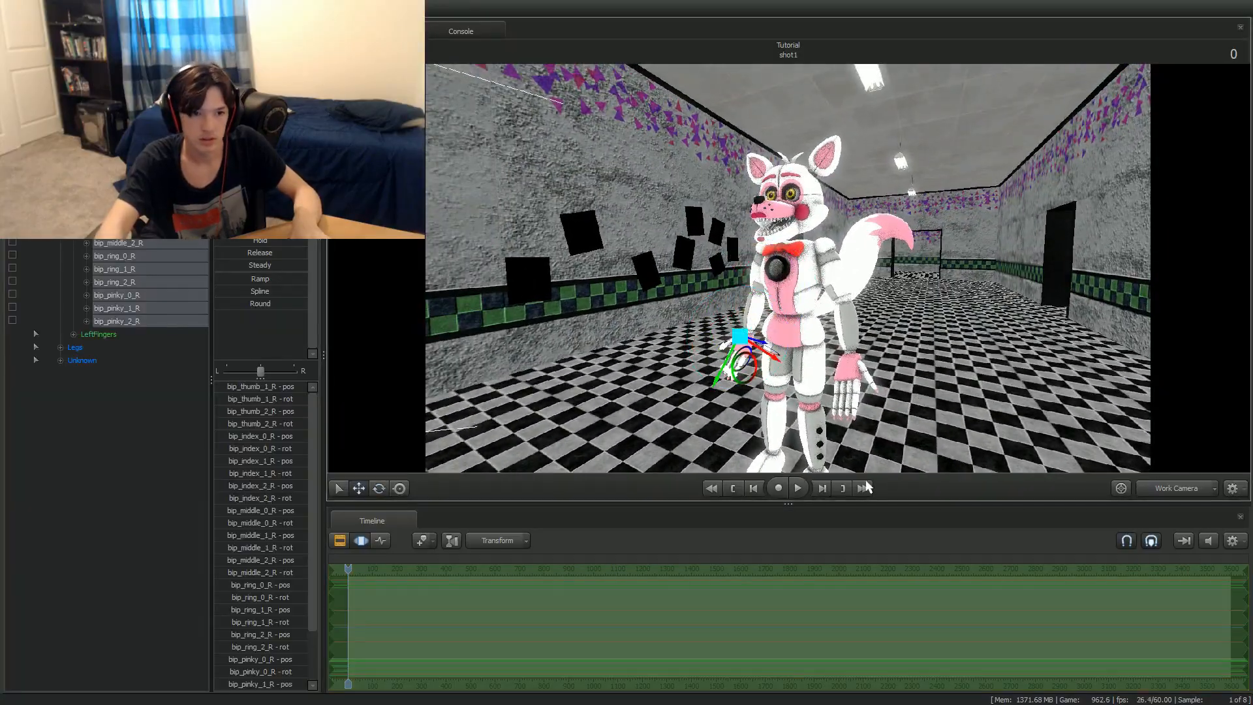
left_click_drag(788, 268, 692, 294)
key("w")
left_click(481, 385, "ctrl")
left_click(672, 98, "ctrl")
key("e")
left_click(643, 151, "ctrl")
left_click_drag(627, 176, 643, 196)
left_click_drag(788, 269, 914, 277)
key("a")
left_click(606, 320, "ctrl")
left_click_drag(591, 313, 587, 343)
left_click_drag(789, 268, 607, 286)
key("d")
Rotate bip_thumb_0_R and bip_thumb_1_R to pose the right thumb.
left_click(73, 126)
left_click(116, 138)
key("w")
left_click_drag(789, 268, 914, 262)
key("a")
left_click_drag(652, 351, 712, 359)
left_click(771, 380, "ctrl")
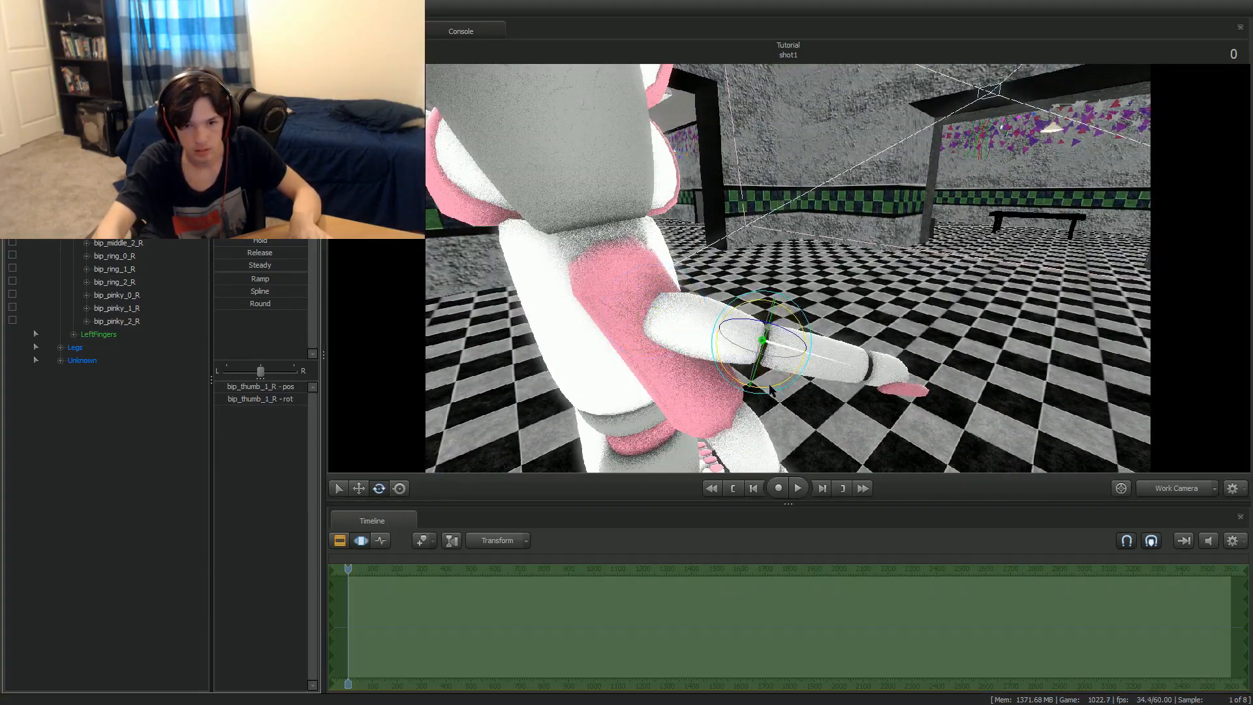
left_click_drag(788, 268, 914, 268)
key("a")
left_click_drag(704, 279, 712, 274)
Bend further finger joints of the right hand, including the middle finger's bip_middle_1_R.
left_click(811, 369, "ctrl")
left_click_drag(789, 268, 751, 313)
key("w")
left_click_drag(852, 246, 831, 256)
mouse_move(842, 243)
left_mouse_down()
mouse_move(826, 229)
mouse_move(824, 243)
left_mouse_up()
left_click(841, 263, "ctrl")
left_click_drag(789, 268, 914, 261)
key("a")
left_click(807, 338, "ctrl")
left_click_drag(789, 269, 659, 264)
key("d")
left_click_drag(667, 382, 661, 396)
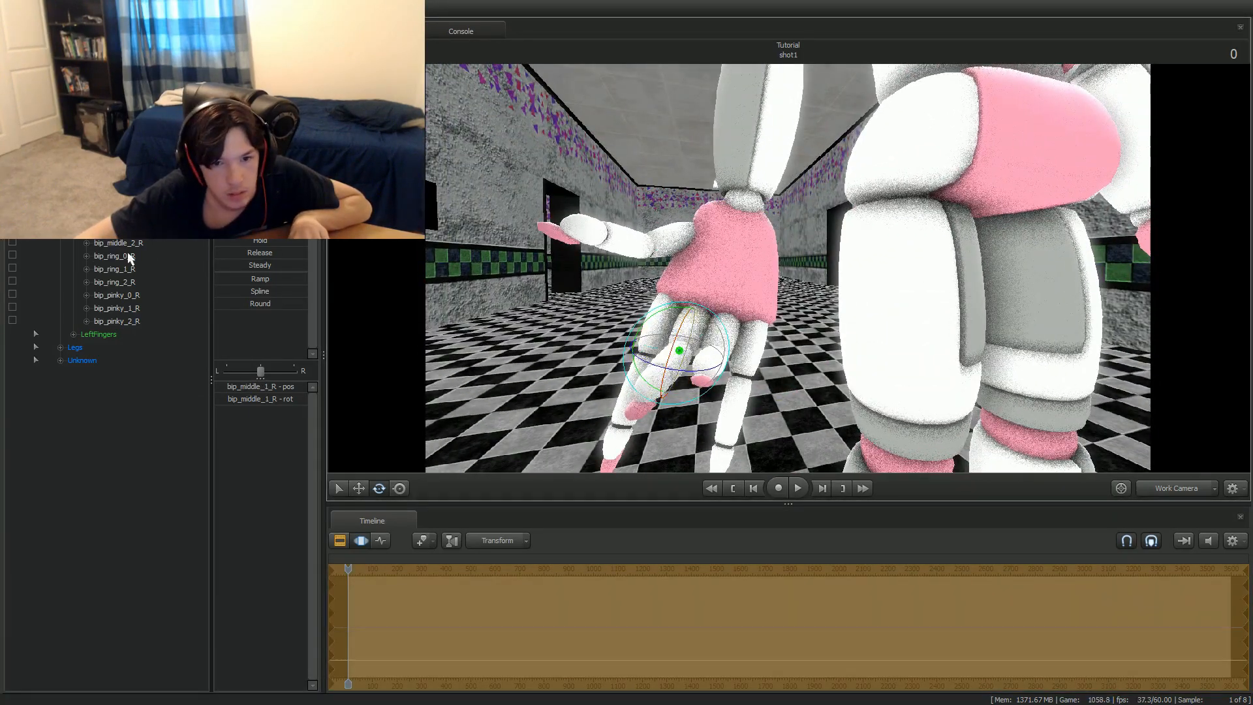
Bend the right hand's ring finger using bip_ring_0_R and bip_ring_1_R.
left_click(130, 259)
left_click_drag(653, 327, 643, 343)
left_click_drag(789, 268, 913, 264)
key("a")
left_click_drag(760, 287, 826, 306)
left_click(131, 269)
left_click_drag(788, 269, 633, 264)
key("d")
Bend the right hand's pinky by rotating bip_pinky_0_R and bip_pinky_1_R.
left_click(117, 295)
left_click_drag(853, 313, 843, 326)
mouse_move(789, 269)
left_mouse_down()
mouse_move(659, 264)
mouse_move(803, 268)
left_mouse_up()
key("d")
left_click_drag(898, 326, 885, 317)
left_click(117, 308)
left_click_drag(810, 392, 797, 369)
left_click_drag(789, 269, 725, 264)
left_click_drag(876, 379, 880, 379)
Fine-tune the rotations of bip_pinky_0_R and bip_pinky_1_R from another angle.
left_click_drag(789, 268, 588, 264)
key("d")
left_click(116, 295)
left_click_drag(833, 271, 837, 276)
left_click(116, 308)
left_click_drag(716, 311, 713, 317)
Check the right hand through camera1 and commit the finger pose by leaving and re-entering the Motion Editor.
left_click_drag(789, 268, 691, 265)
key("s")
left_click(1177, 489)
left_click(339, 540)
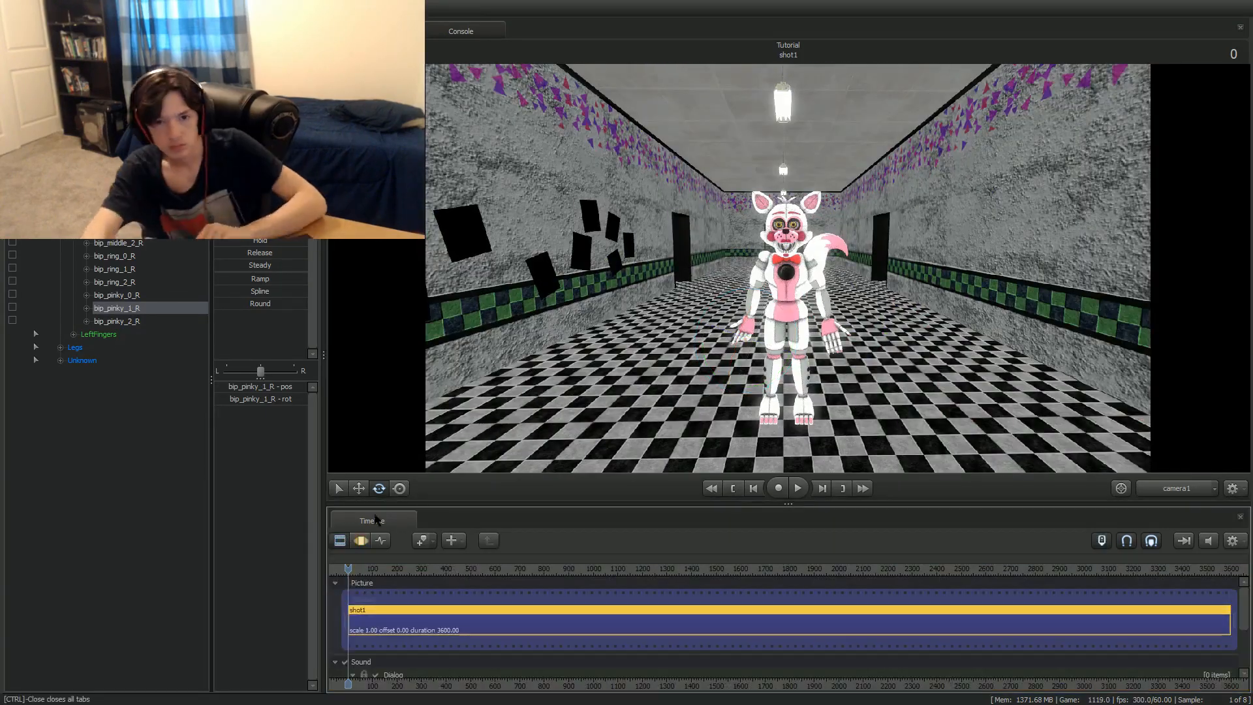
left_click(360, 541)
Rotate the left arm's bones from the work camera to raise the forearm into a waving position.
left_click(1177, 488)
left_click_drag(789, 268, 710, 271)
key("s")
left_click(73, 126)
left_click(118, 139)
left_click(117, 151)
left_click_drag(834, 242, 794, 293)
Rotate bip_hand_L so the raised left hand points upward with its palm facing forward.
left_click(118, 164)
left_click_drag(863, 183, 840, 197)
left_click_drag(789, 269, 816, 258)
key("w")
left_click(359, 488)
left_click(381, 489)
left_click_drag(946, 418, 894, 436)
key("s")
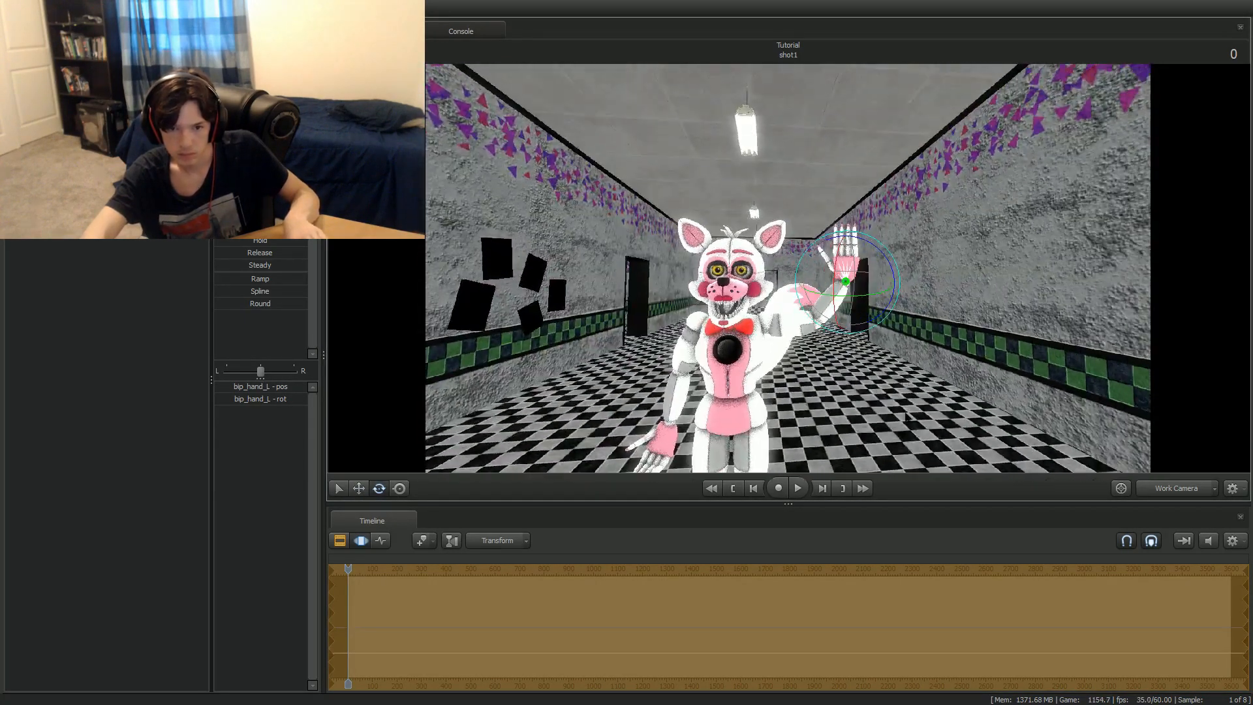
Rotate bip_thumb_0_L and bip_thumb_1_L to swing the left thumb outward from the palm.
key("w")
left_click_drag(789, 268, 842, 261)
left_click(118, 178)
key("w")
left_click(73, 164)
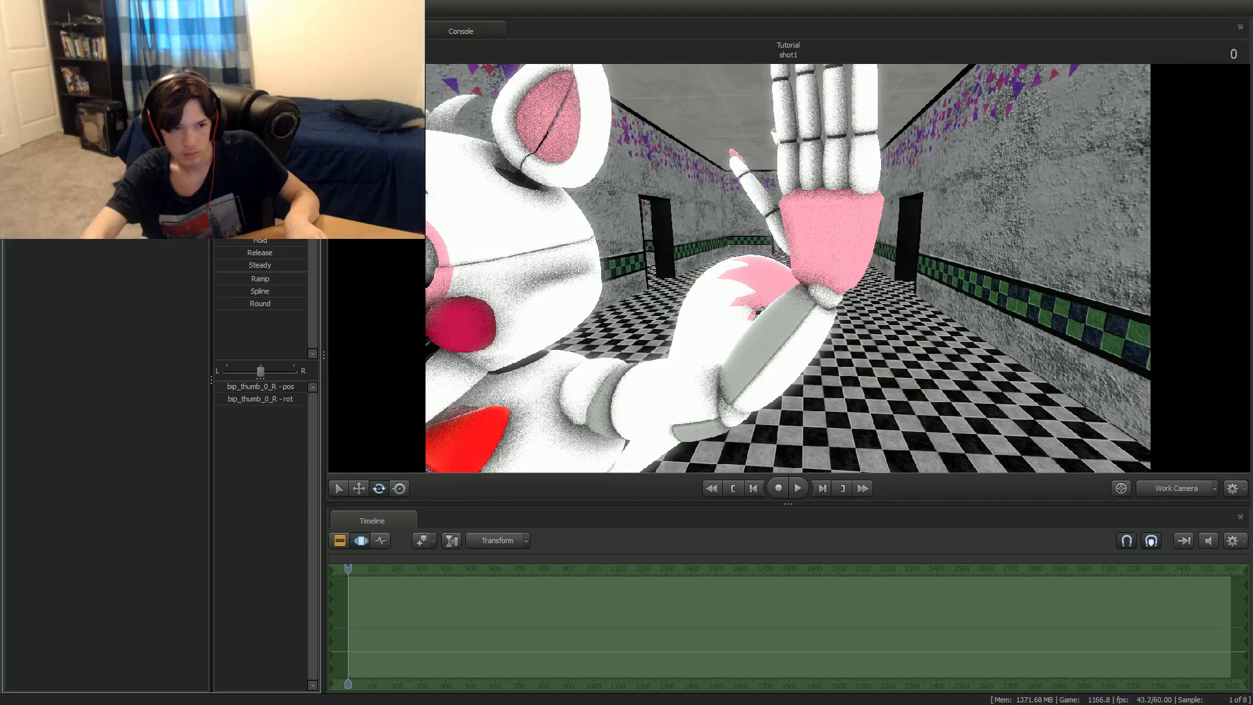
left_click(118, 152)
left_click_drag(783, 156, 800, 171)
left_click_drag(788, 269, 843, 262)
left_click_drag(738, 293, 652, 273)
left_click(118, 164)
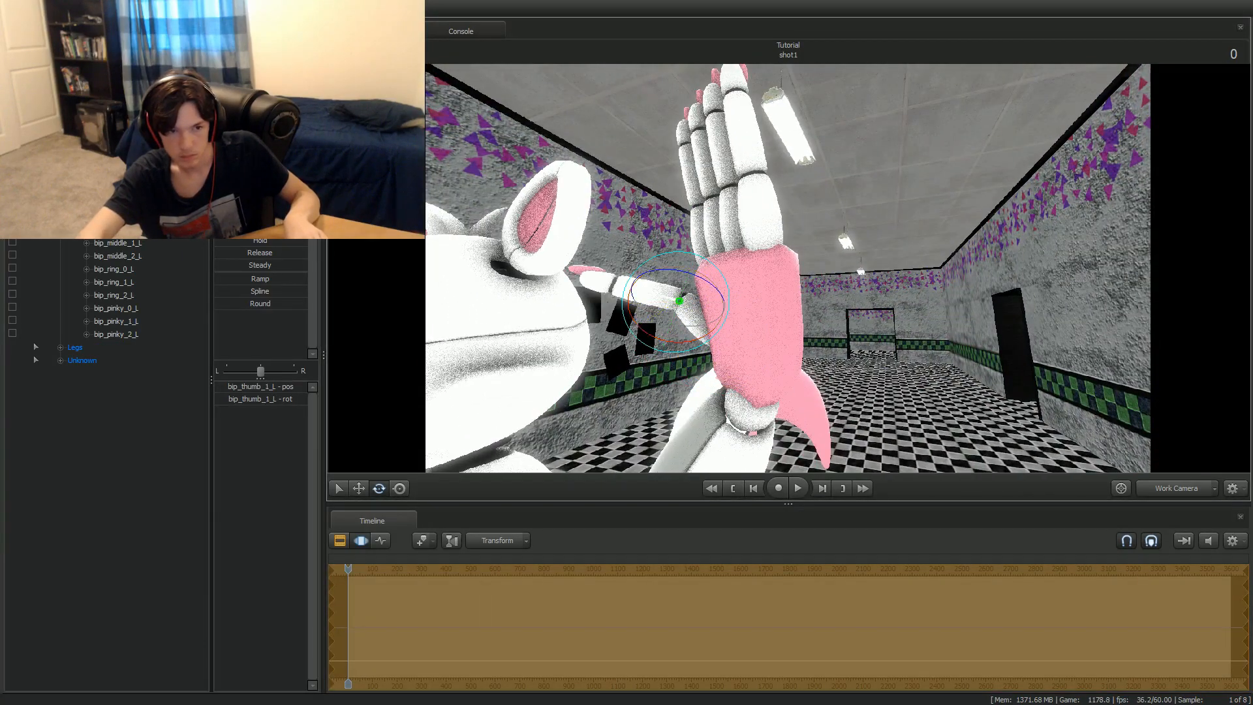
Curl the raised left hand's fingers by rotating its index, middle, ring and pinky bones, including bip_ring_1_L and bip_pinky_1_L.
left_click(118, 190)
left_click(117, 334, "shift")
left_click_drag(727, 238, 686, 222)
left_click(118, 204)
left_click_drag(708, 153, 653, 190)
left_click(117, 243)
left_click_drag(788, 269, 761, 320)
left_click(114, 282)
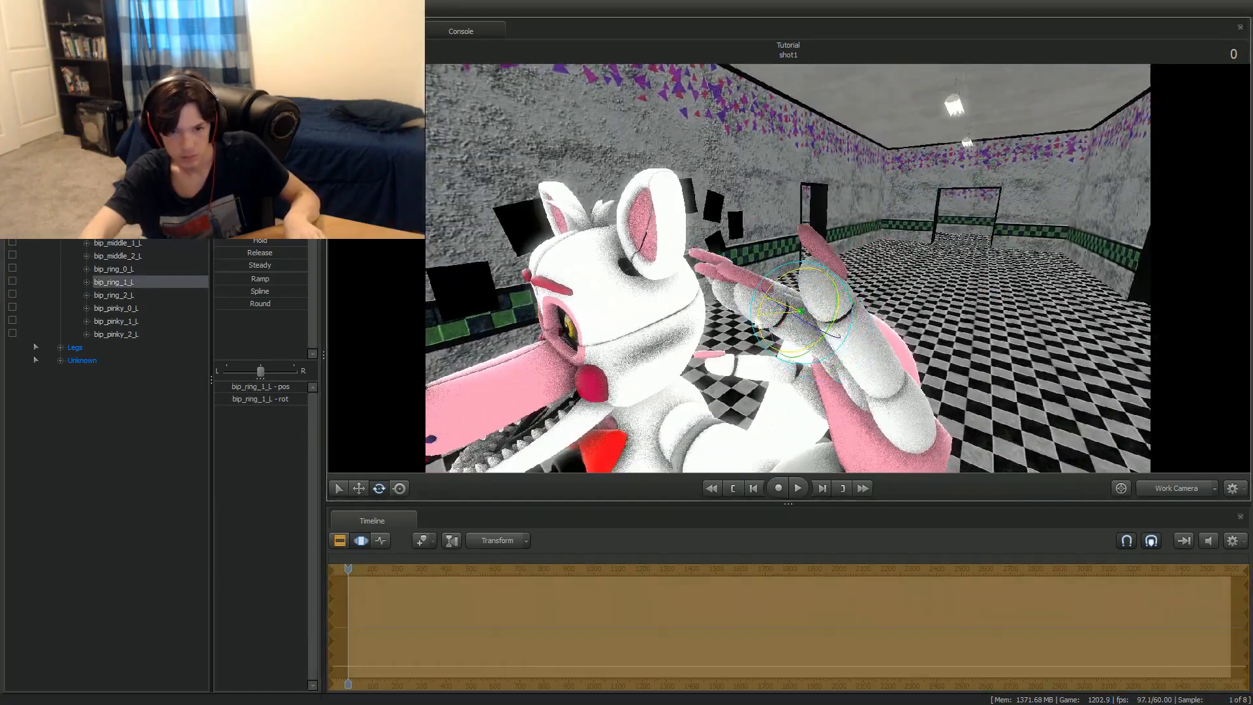
left_click(131, 320)
left_click_drag(839, 359, 833, 392)
left_click_drag(789, 269, 709, 261)
Check the waving pose through camera1 and commit it by returning to the Clip Editor.
left_click(118, 165)
left_click(1164, 493)
left_click(344, 538)
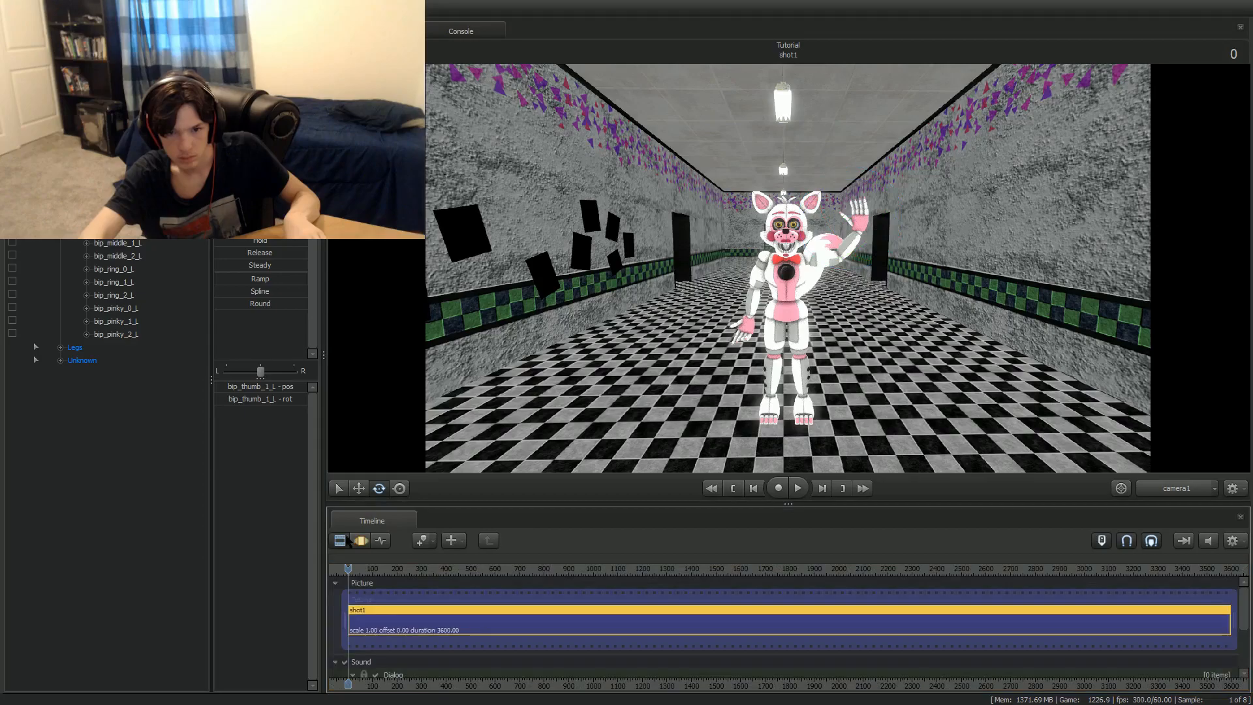
Enable lighting in the viewport.
left_click(47, 73)
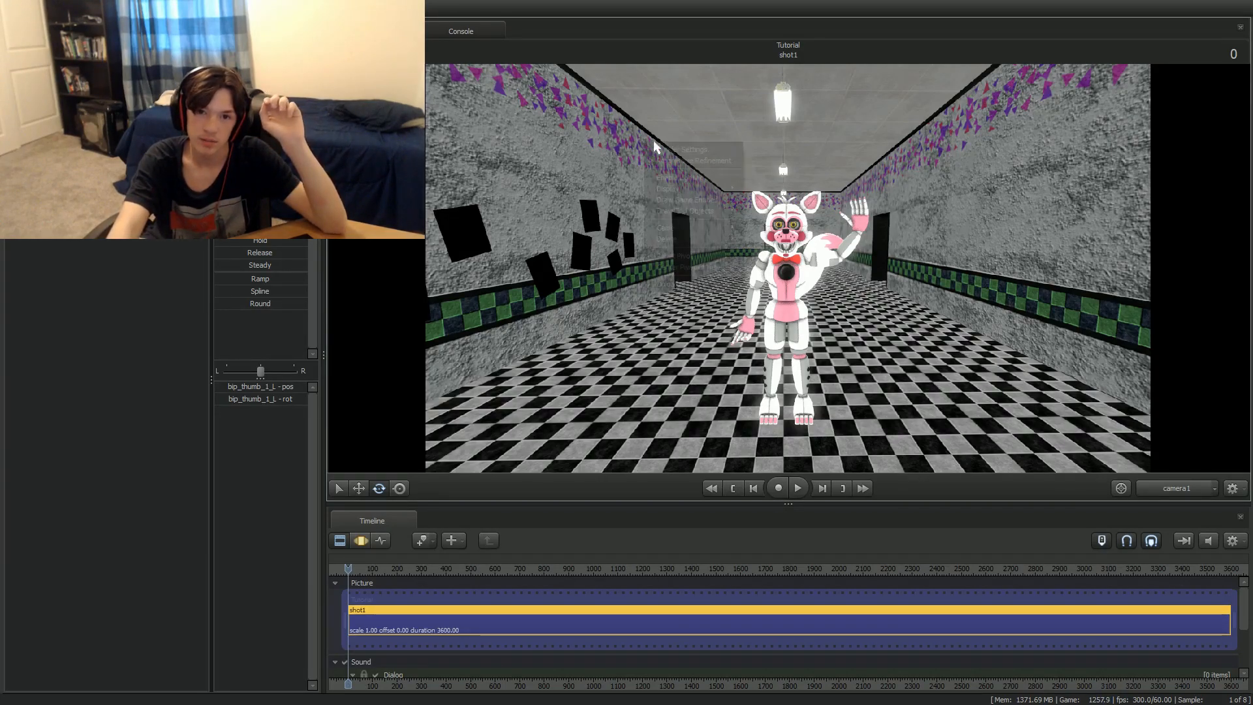
left_click(703, 421)
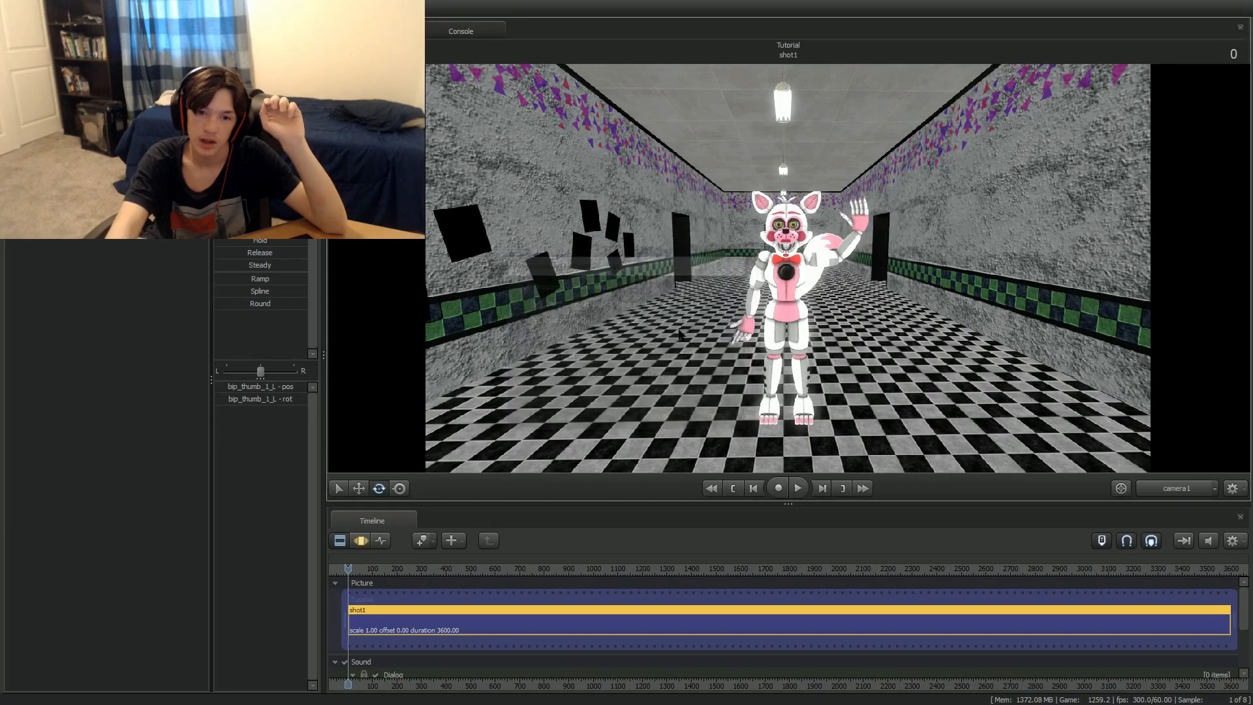
right_click(634, 162)
left_click(660, 197)
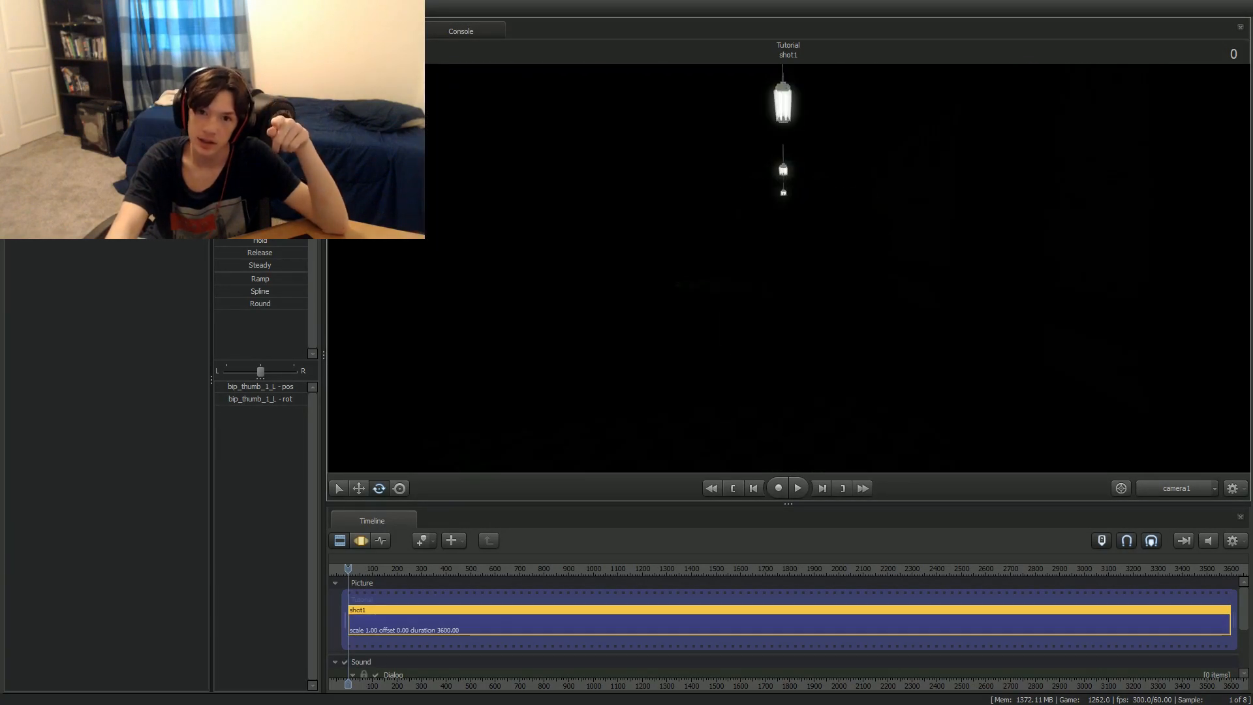
Toggle the viewport lighting off and back on to compare the two views.
right_click(792, 268)
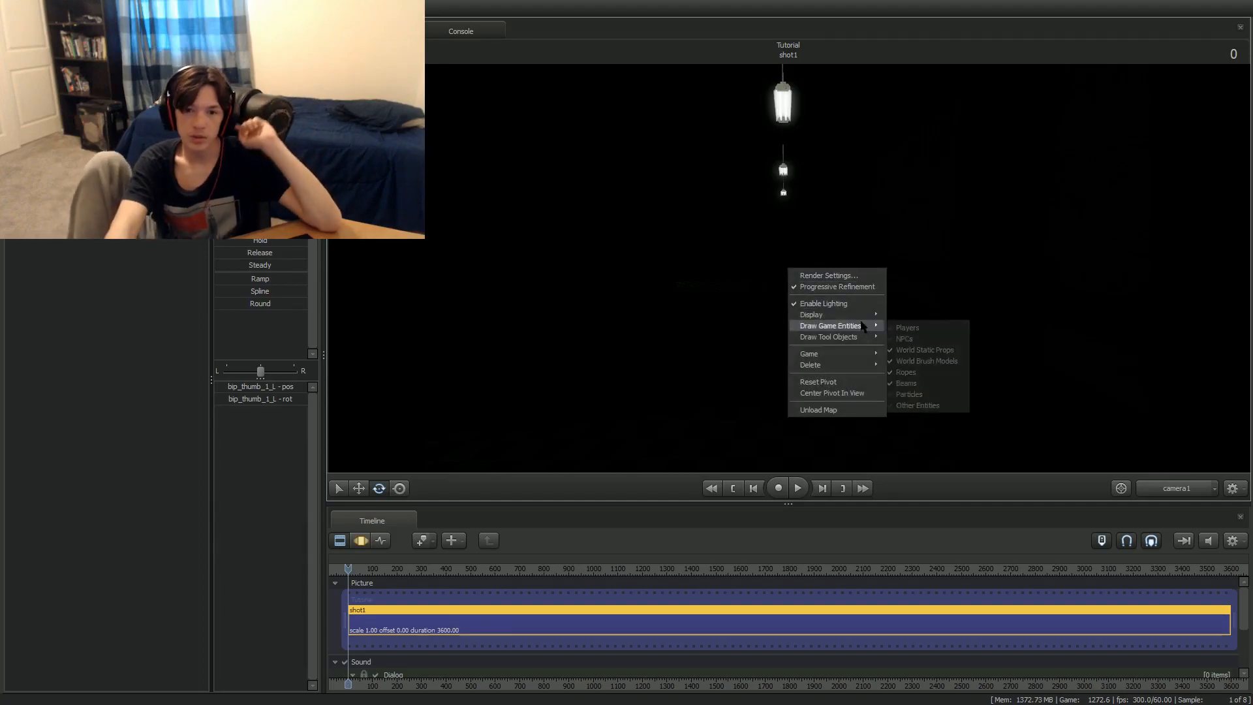
left_click(822, 302)
right_click(848, 307)
left_click(882, 340)
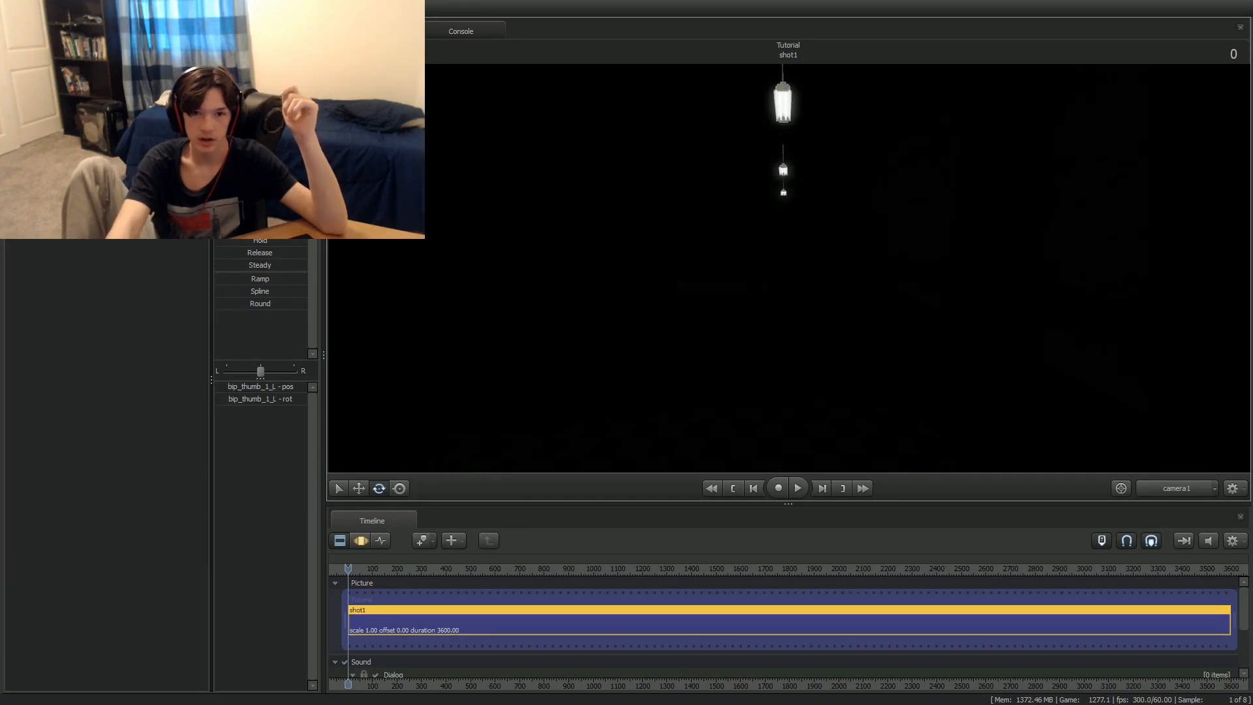
Create a new light at camera1 and lower its intensity in the Motion Editor.
right_click(137, 154)
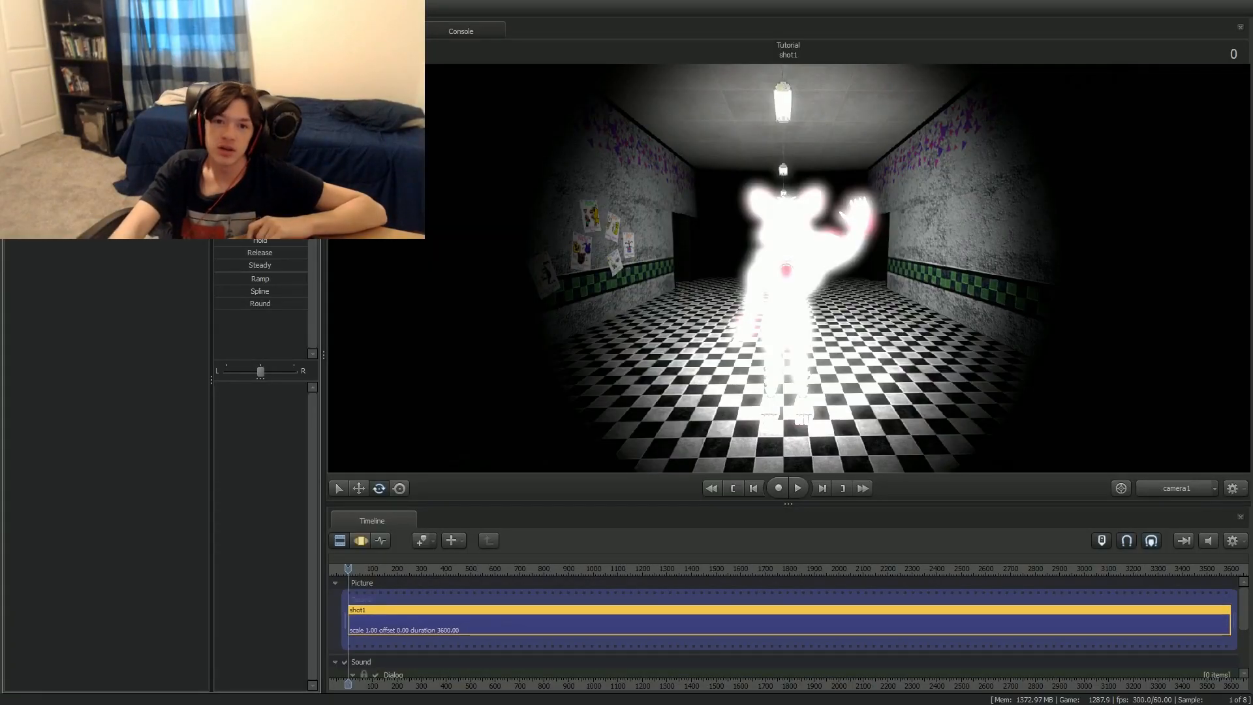
left_click(46, 98)
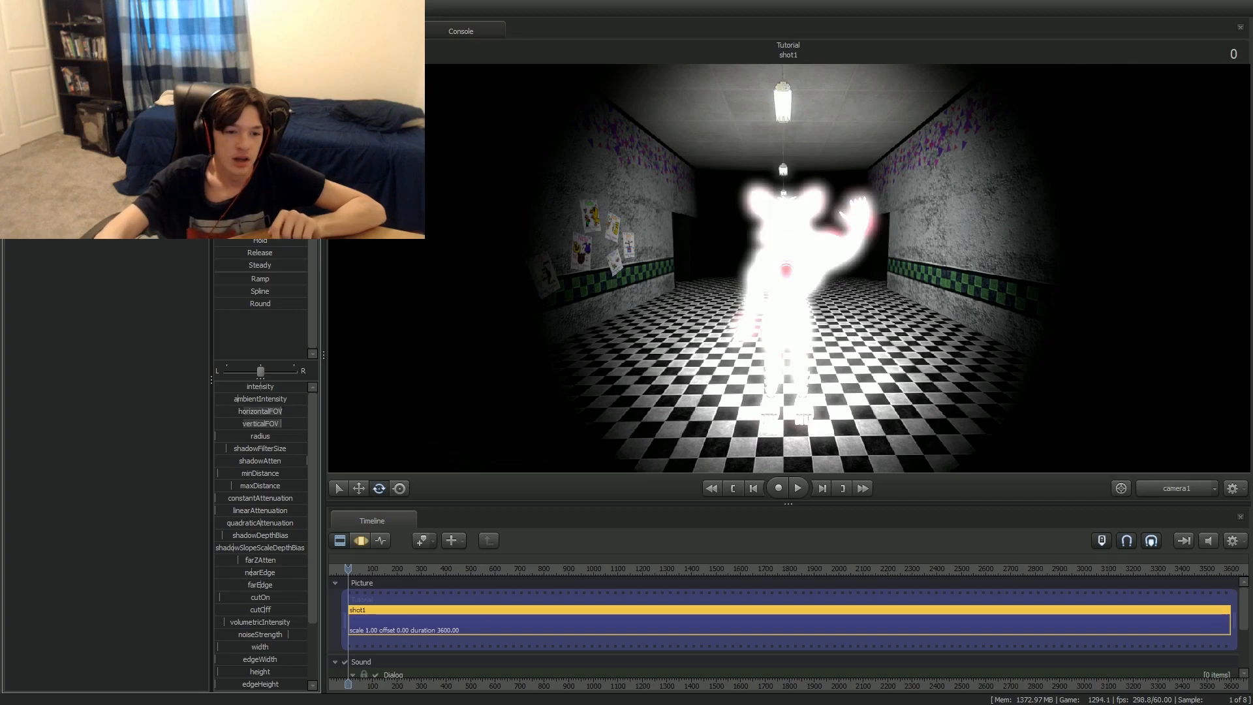
left_click(361, 540)
left_click(276, 387)
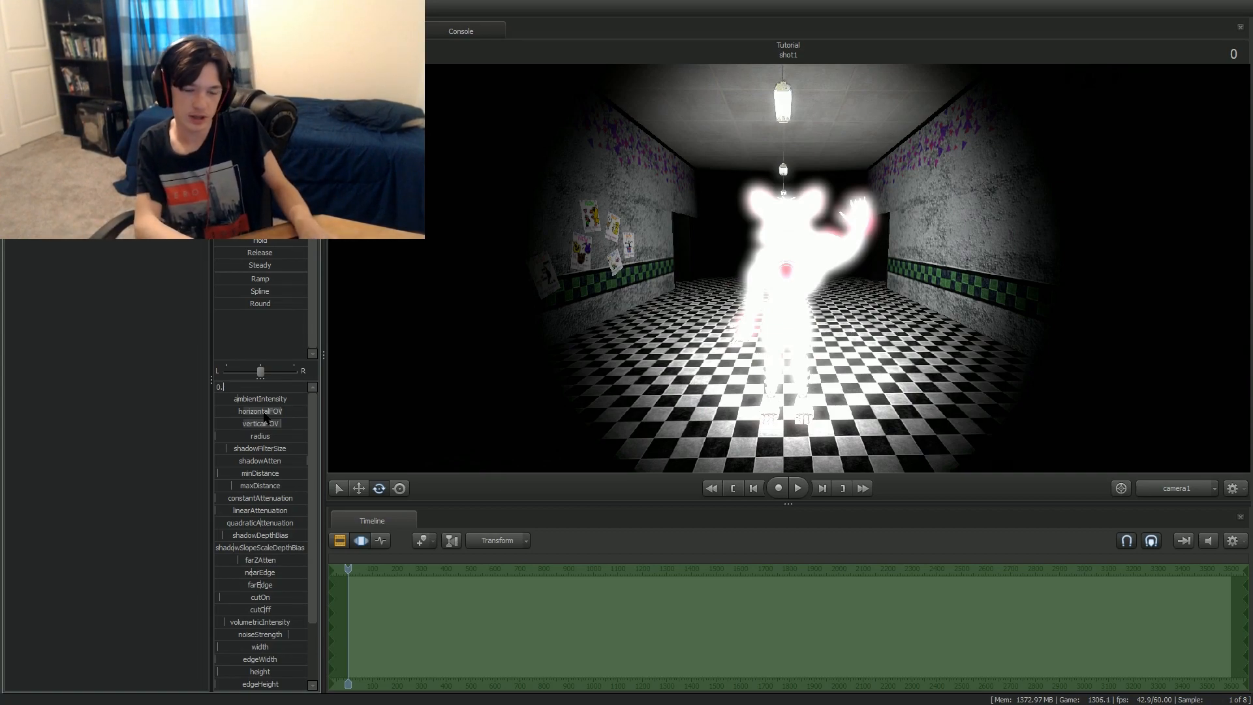
key("Return")
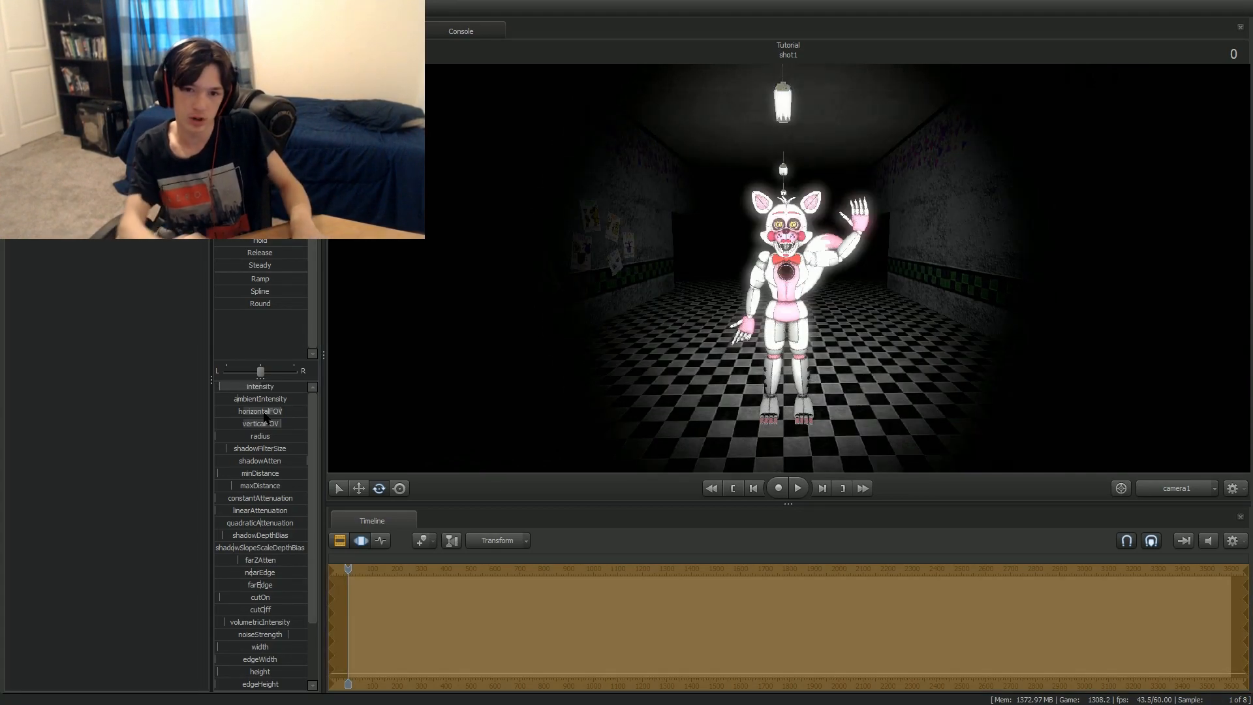
left_click(249, 387)
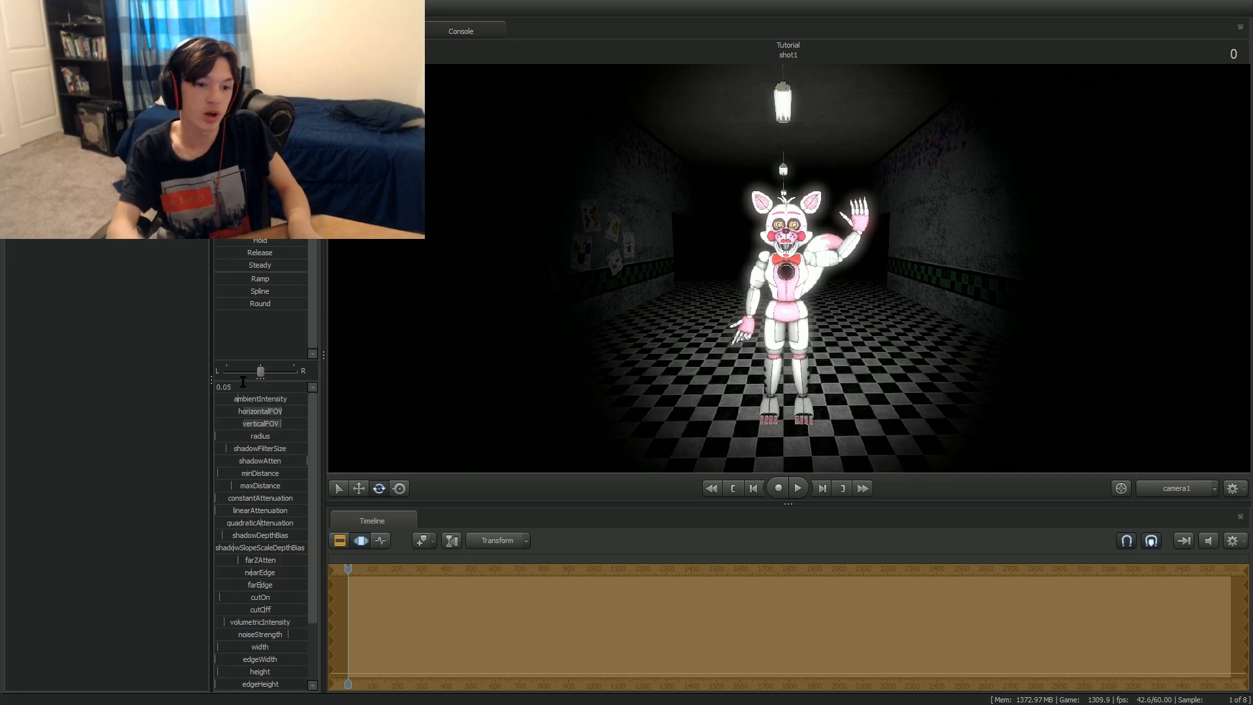
key("Return")
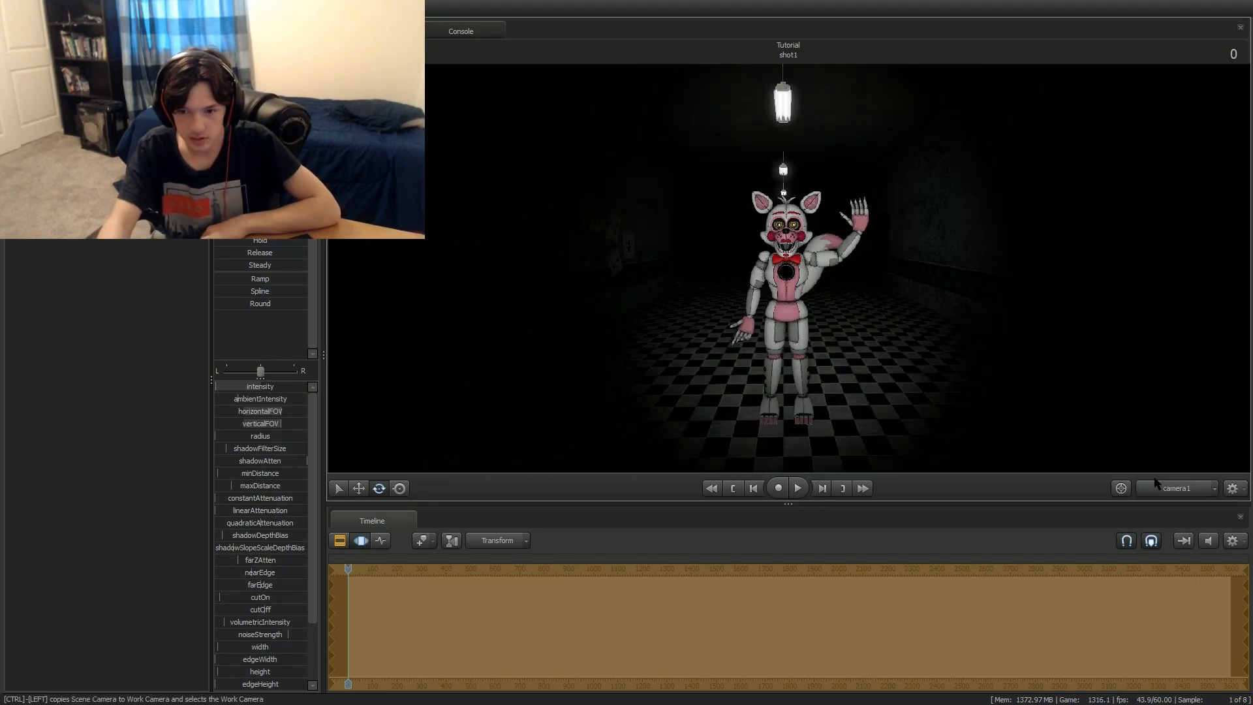
Move the light from the work camera view so it sits farther back from Funtime Foxy, behind camera1.
left_click(1176, 491)
left_click_drag(1058, 392, 927, 346)
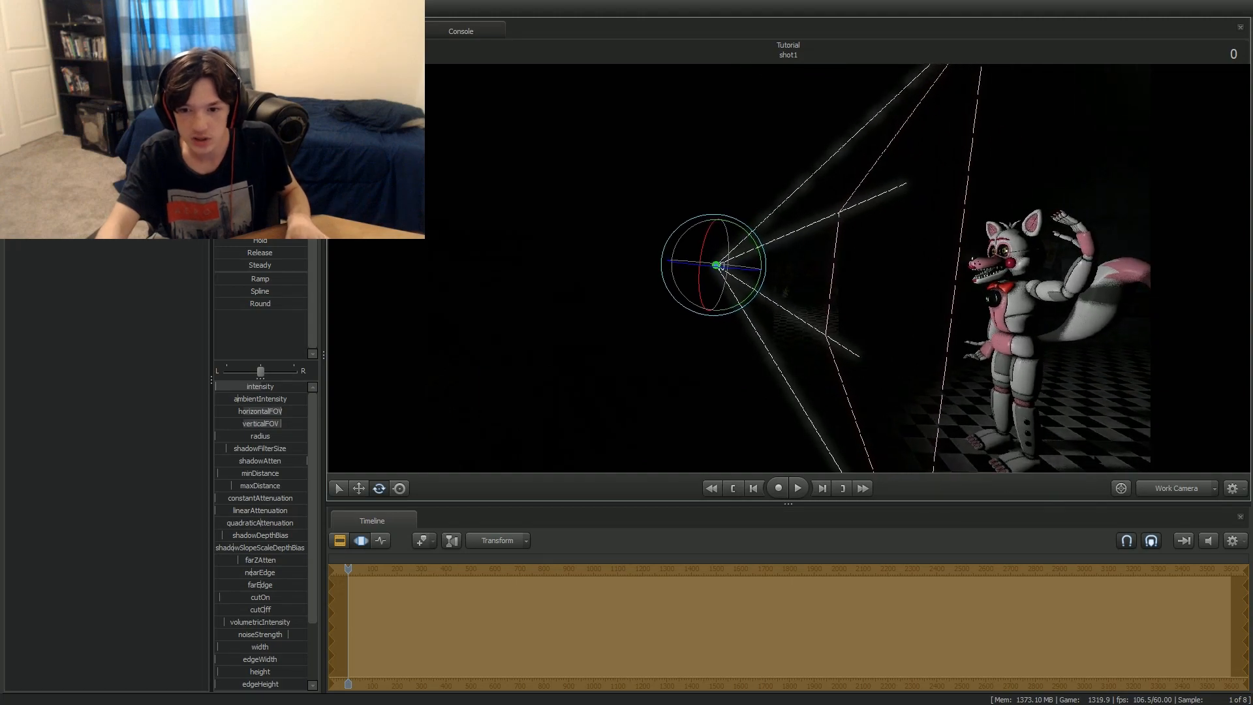
left_click(1173, 491)
left_click(1185, 491)
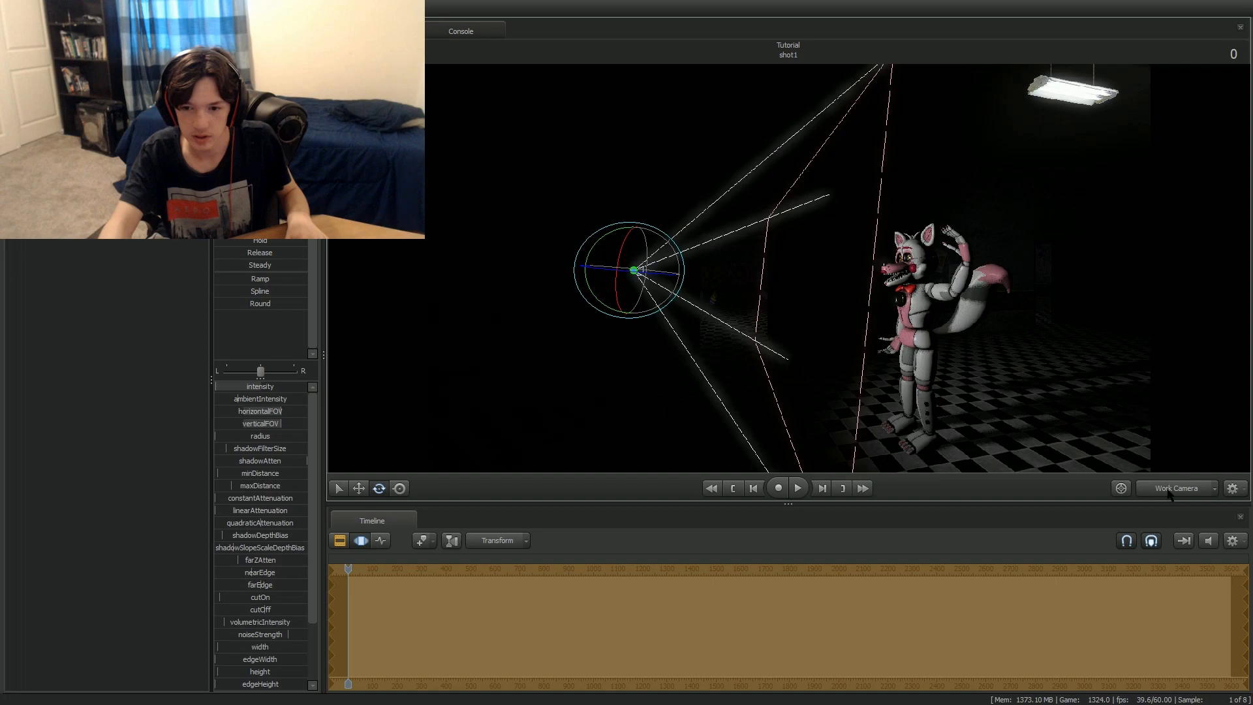
left_click(1170, 491)
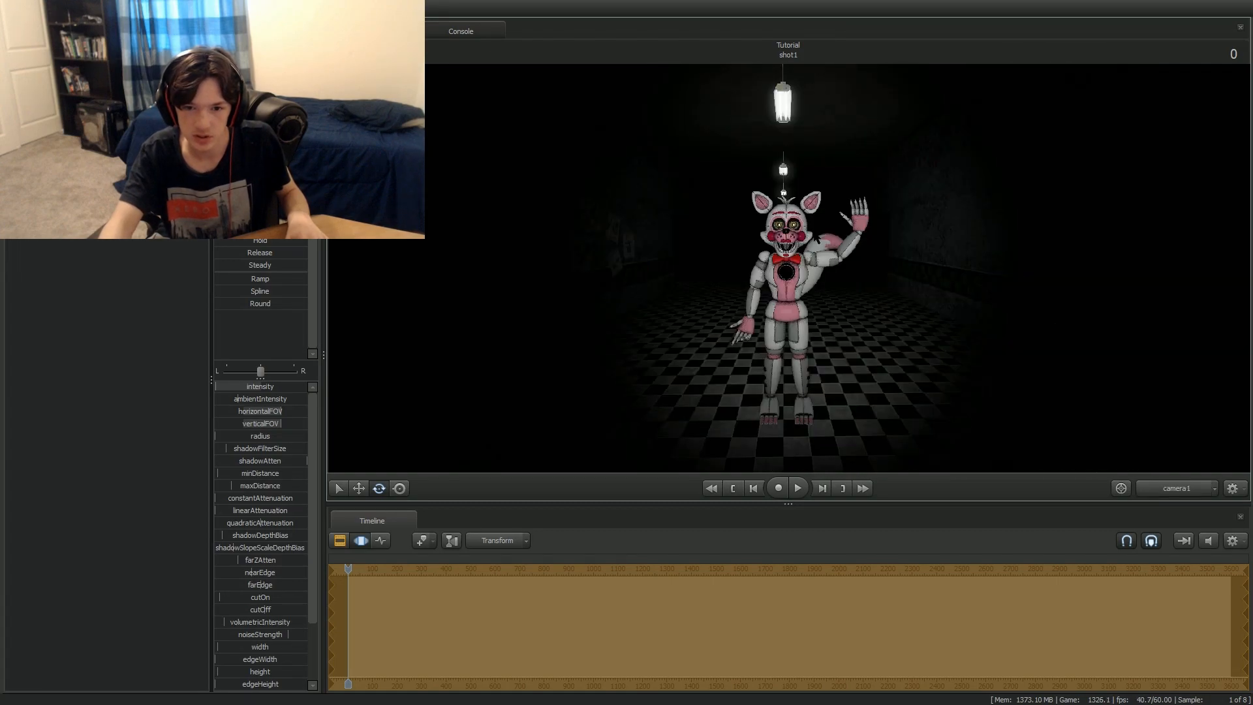
left_click(1185, 488)
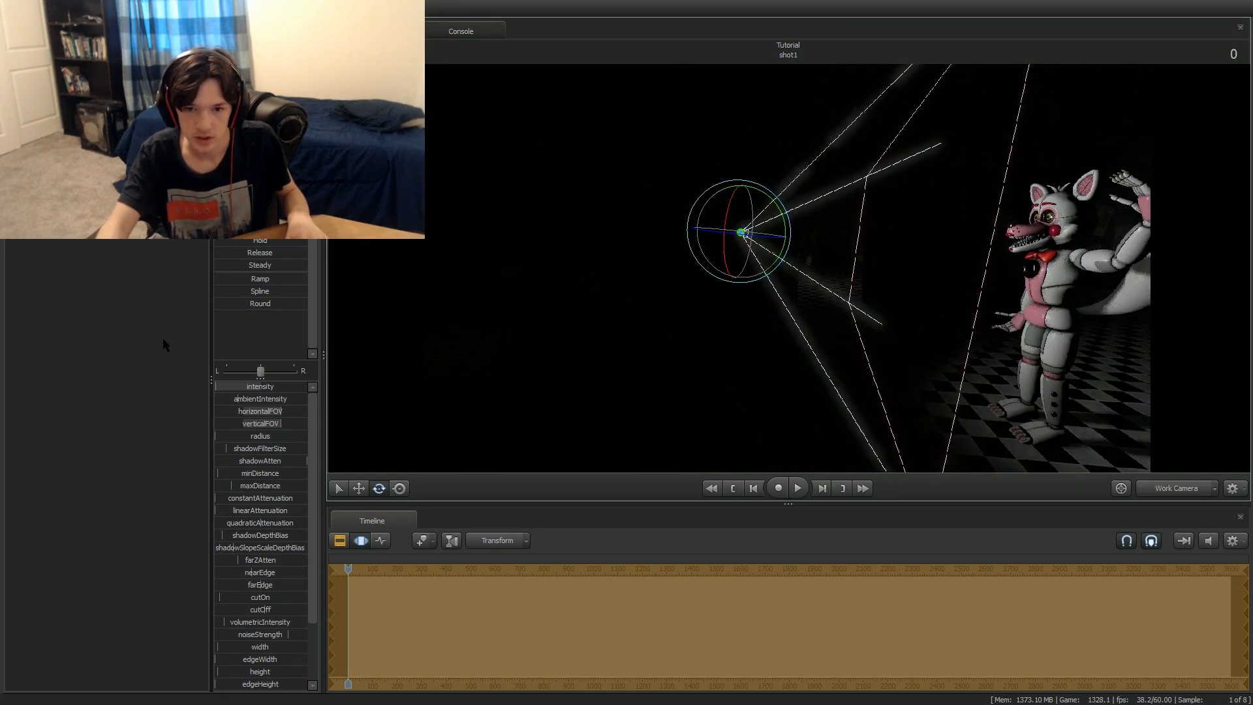
left_click(359, 488)
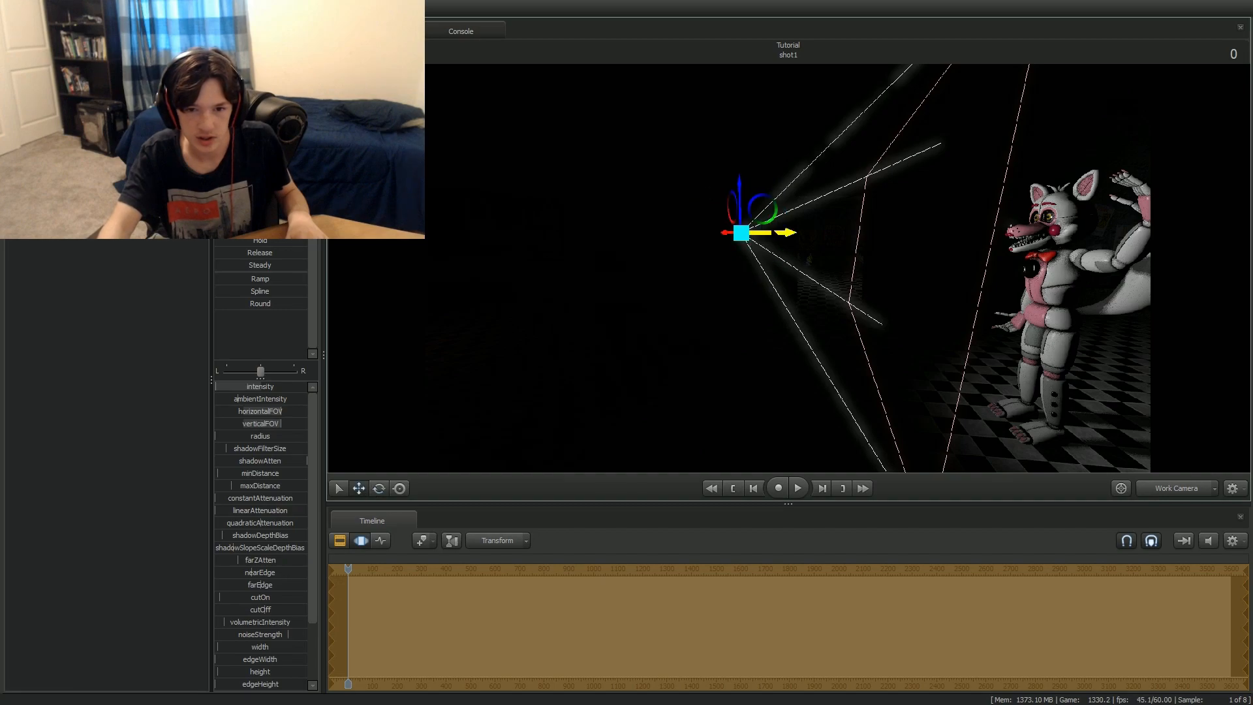
left_click_drag(707, 220, 874, 207)
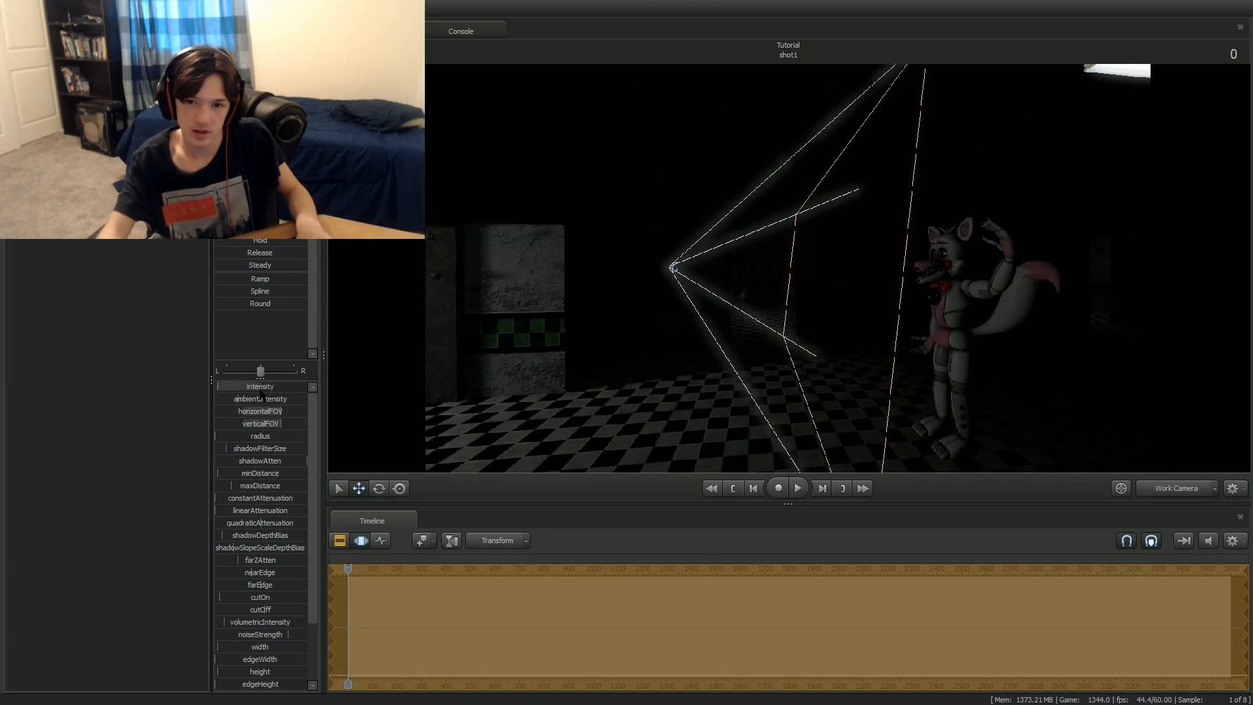
Set the light's intensity to 0.07.
double_click(263, 389)
type("0.06")
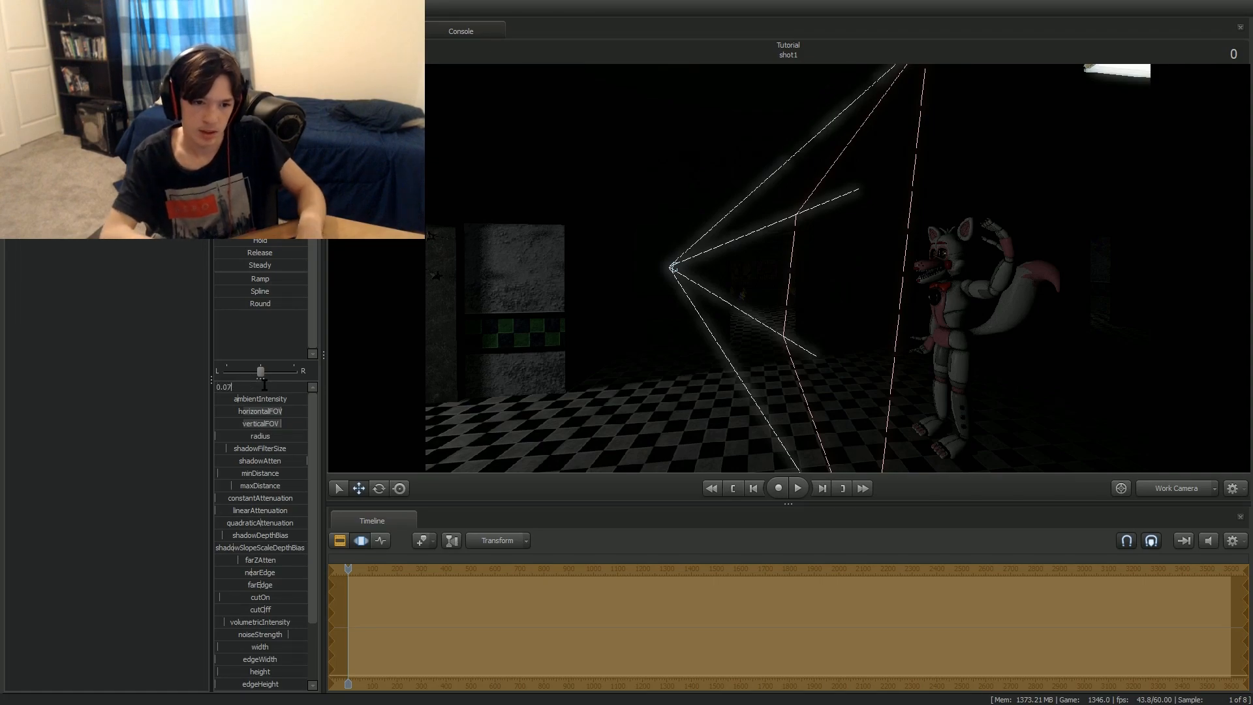
key("Return")
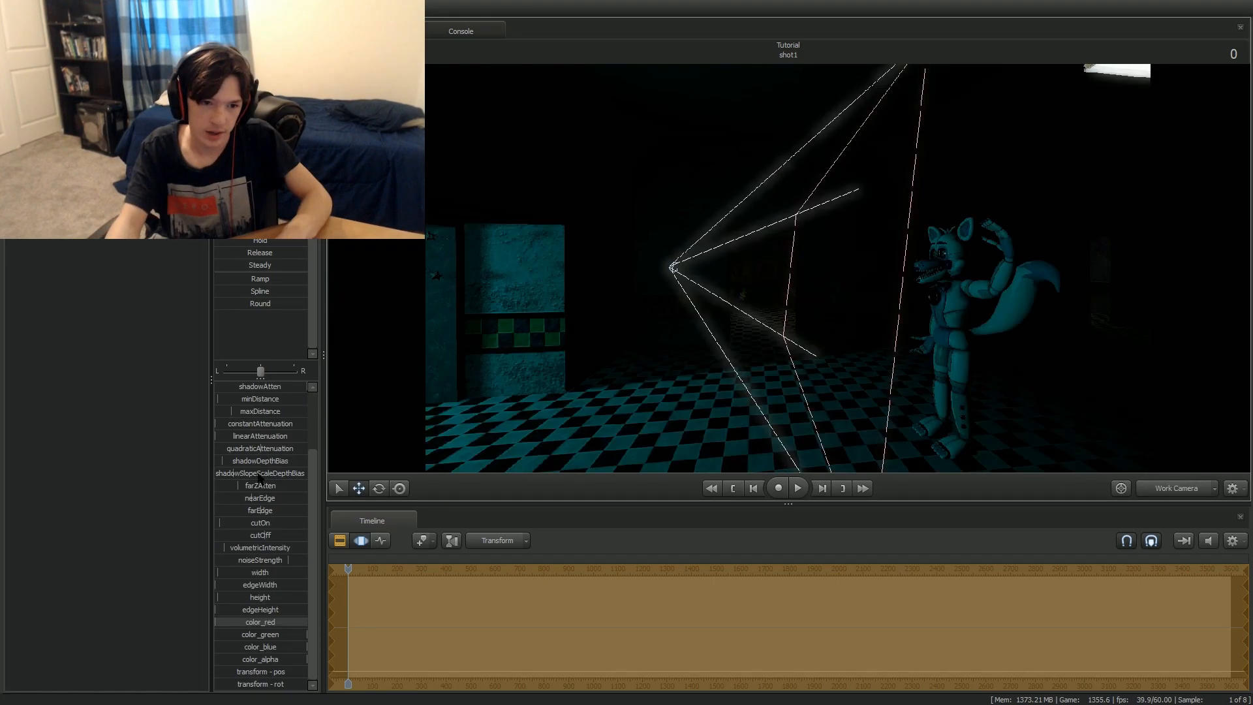
Set the light's color_red to 1.
scroll(263, 480, "up", 3)
scroll(262, 489, "down", 3)
double_click(259, 623)
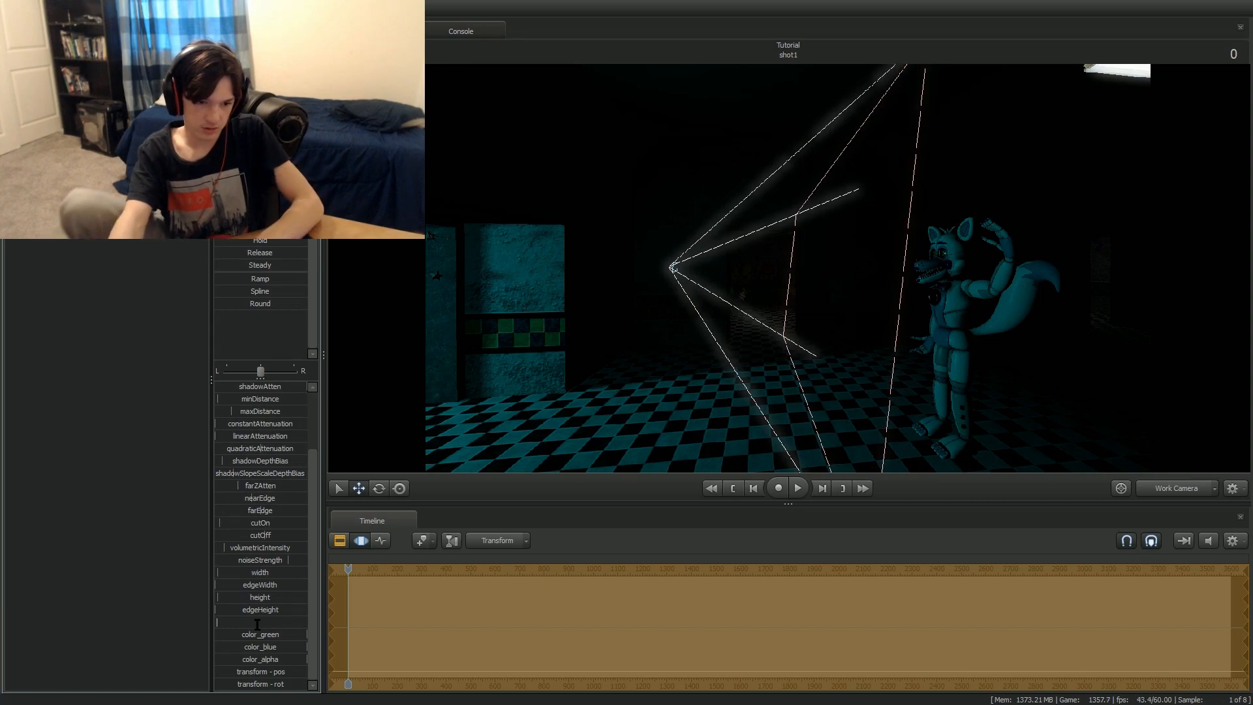
type("1")
key("Return")
Set the light's color_red to 0 to tint the scene cyan.
scroll(262, 453, "up", 2)
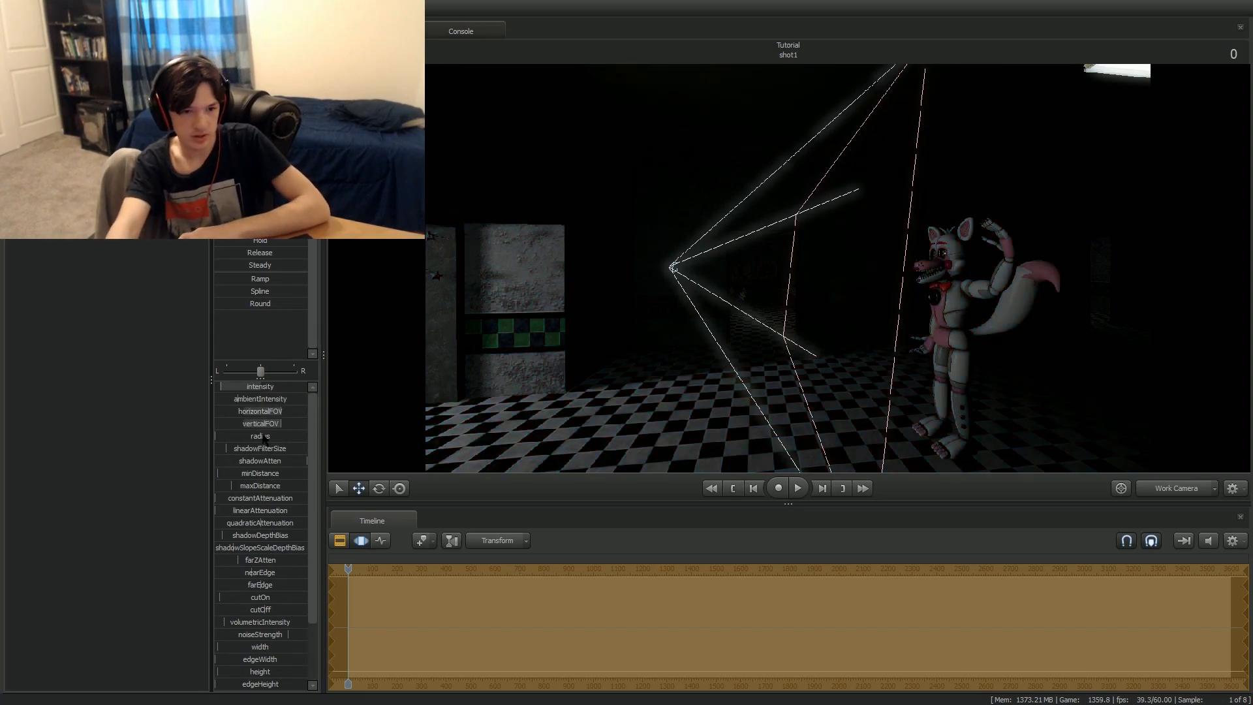
scroll(246, 400, "down", 1)
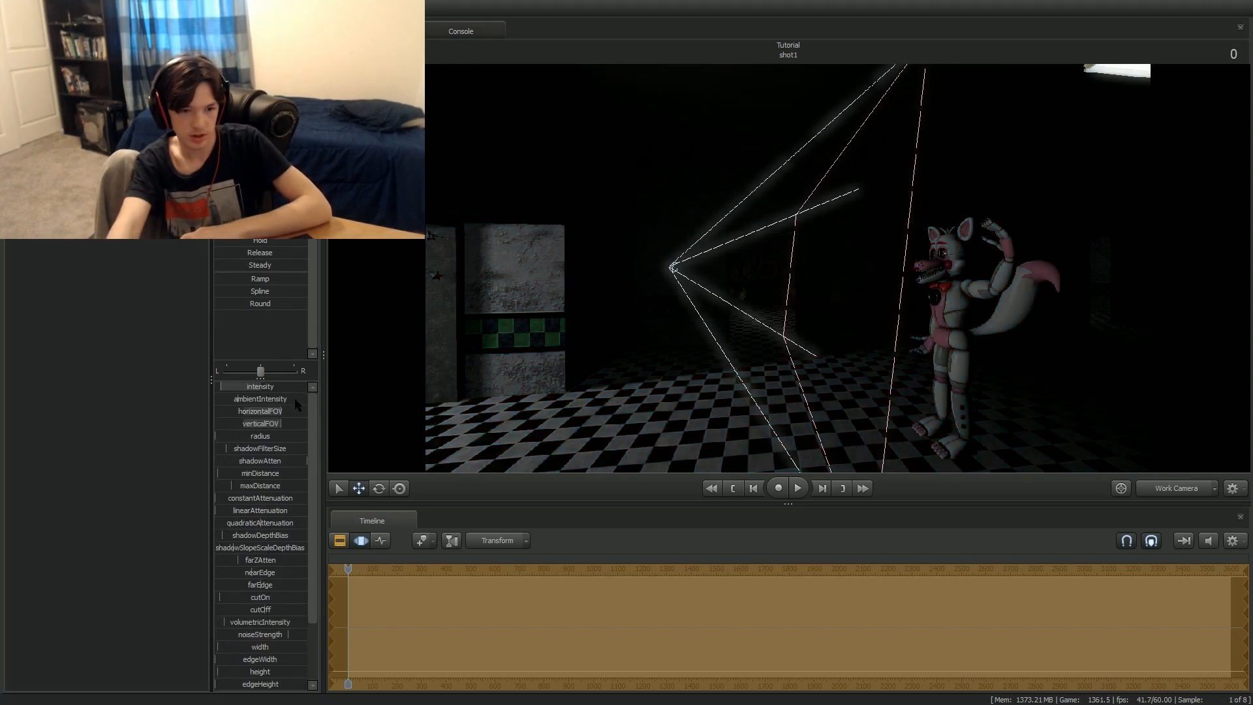
scroll(303, 429, "down", 2)
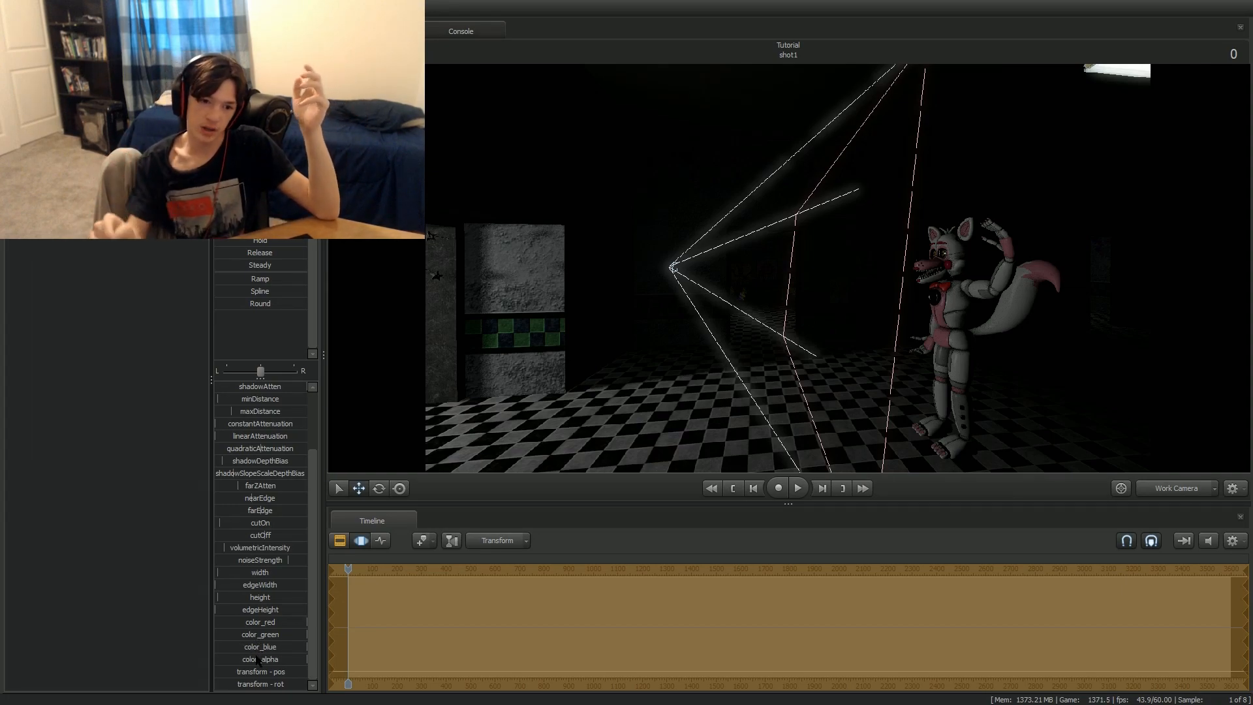
left_click(267, 624)
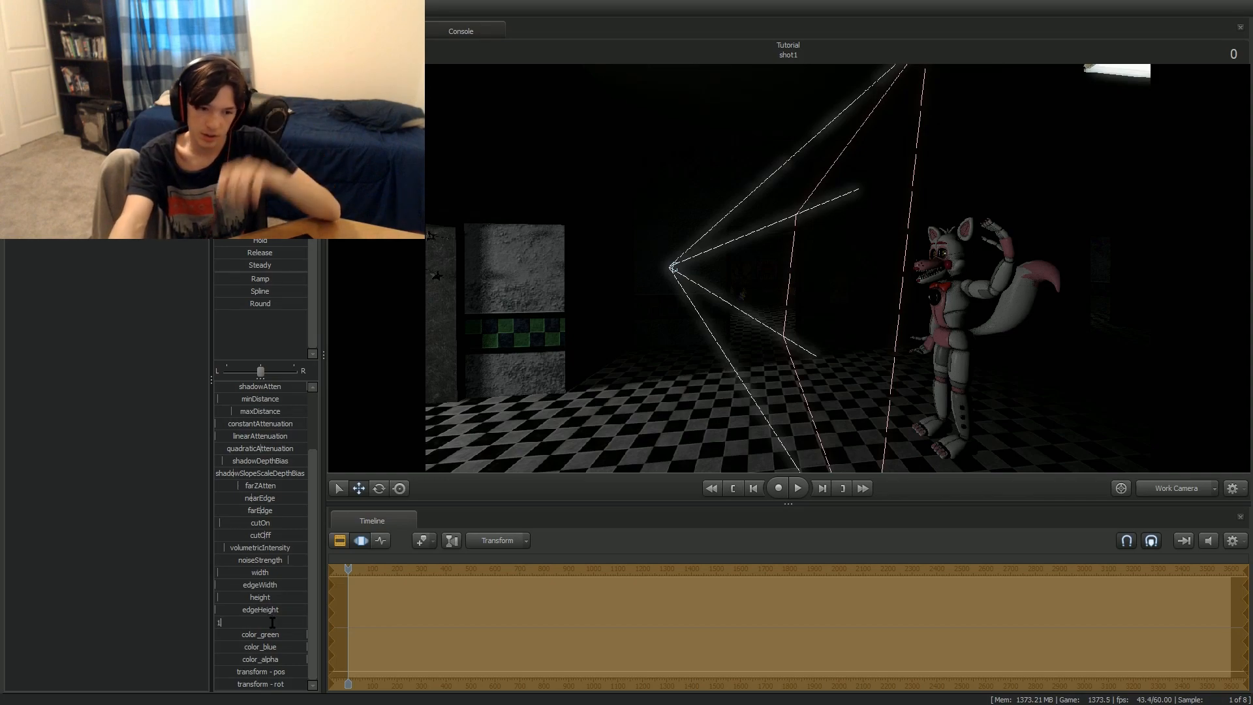
key("BackSpace")
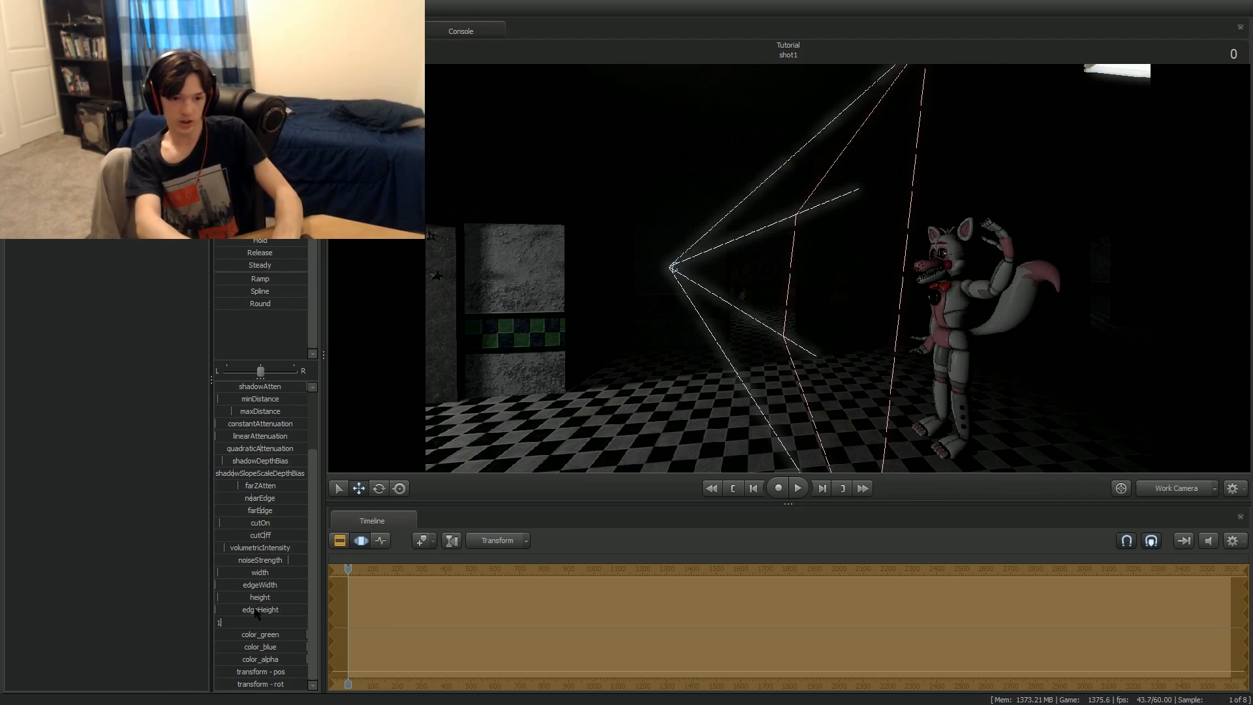
type("0")
key("Return")
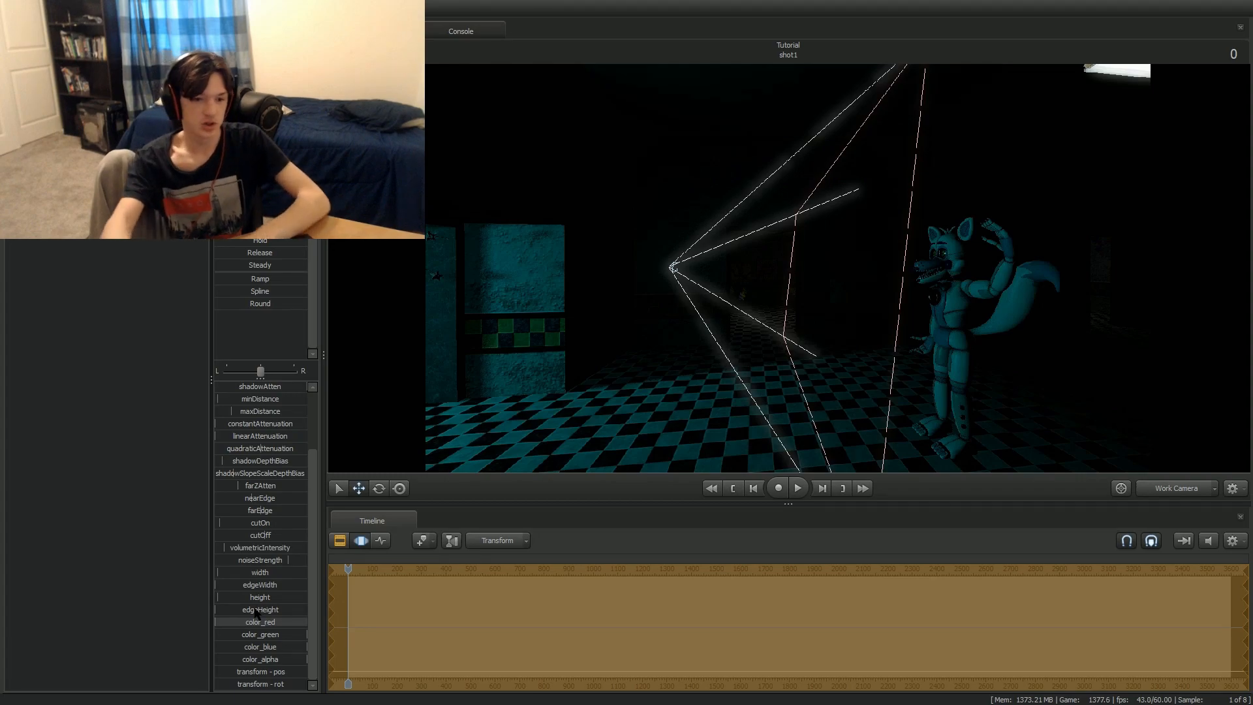
Compare the tinted lighting on Funtime Foxy through camera1 and from a new work camera angle.
left_click(1150, 490)
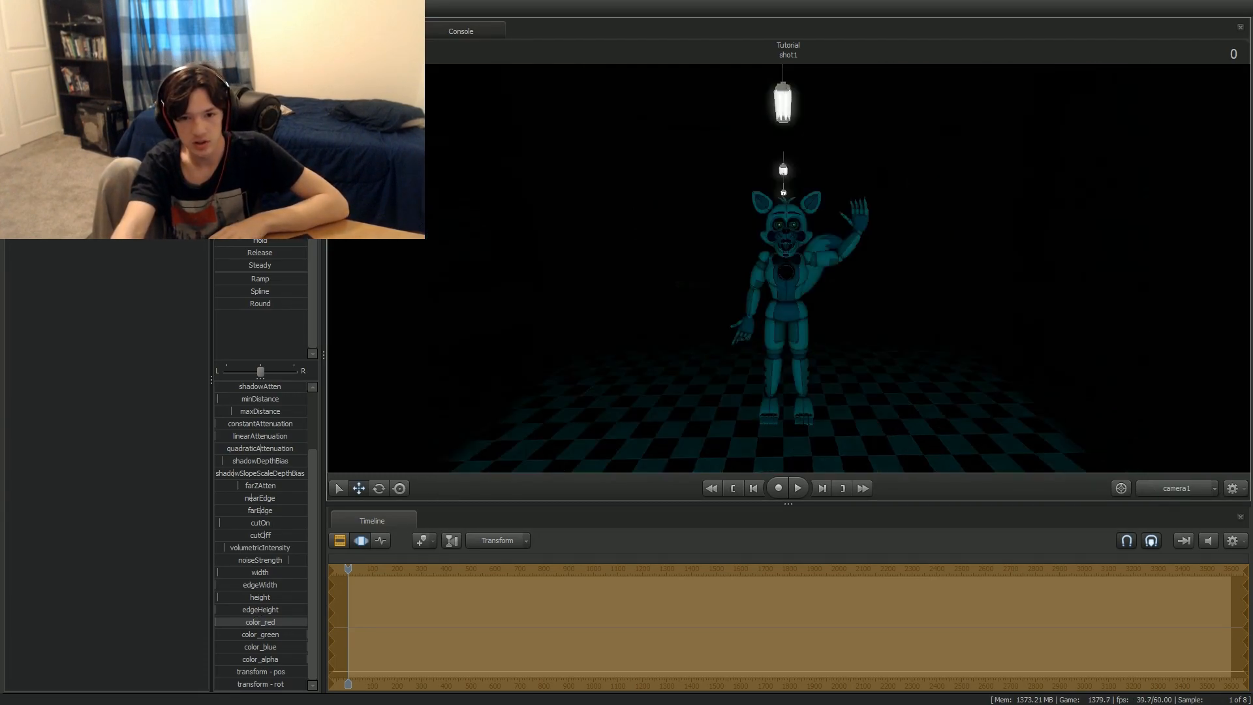
left_click(1183, 485)
left_click_drag(979, 339, 1005, 339)
left_click(1175, 494)
left_click(1175, 493)
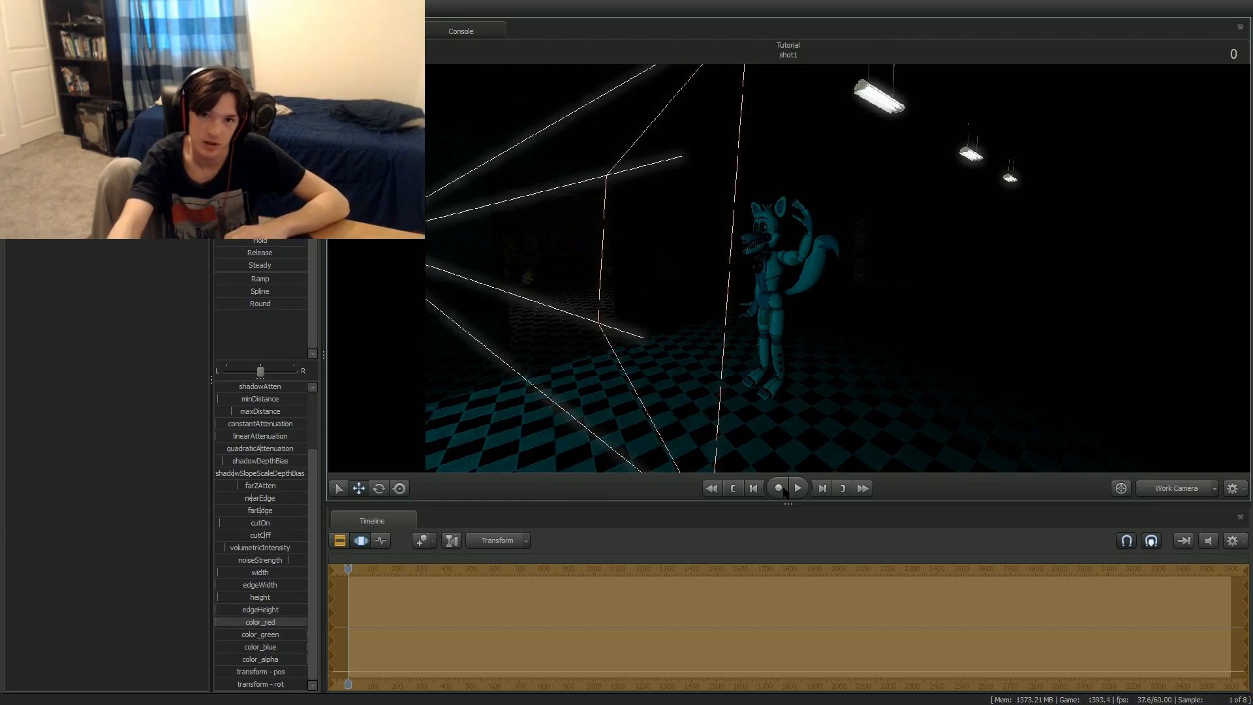
Restore the light's color_red to 1 and set color_green to 0 to tint the scene purple.
double_click(255, 624)
type("1")
key("Return")
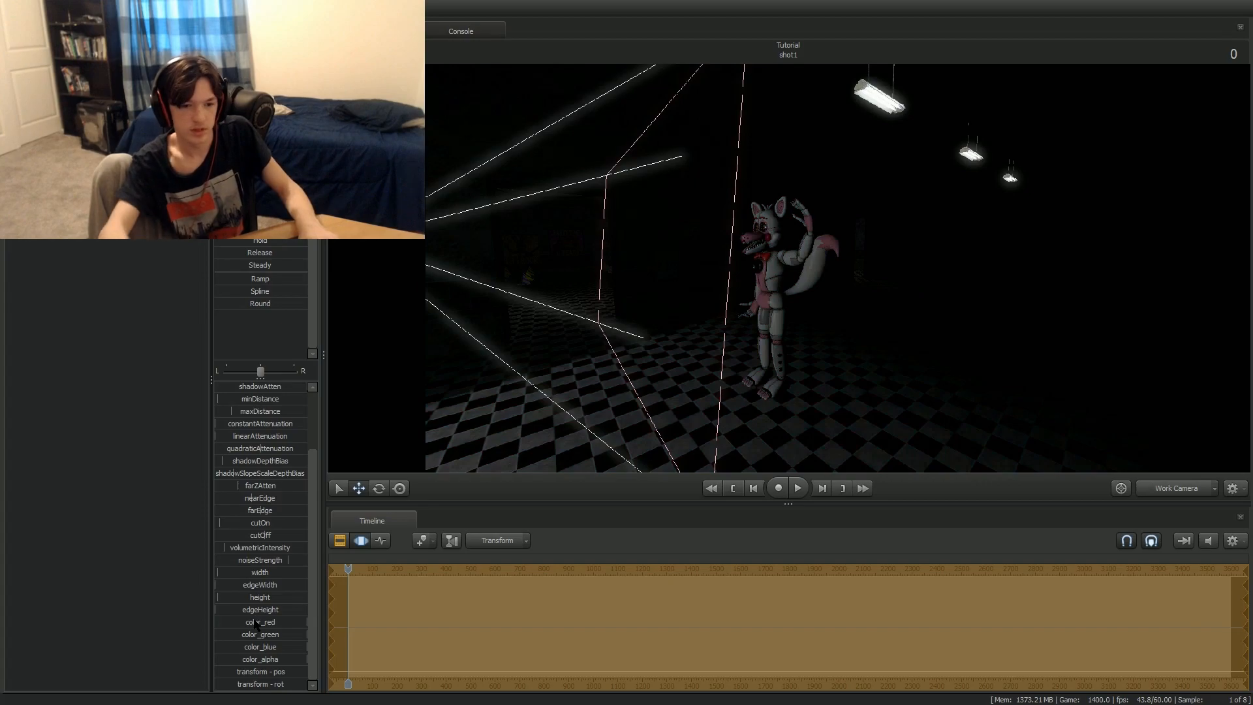
double_click(251, 635)
type("0")
key("Return")
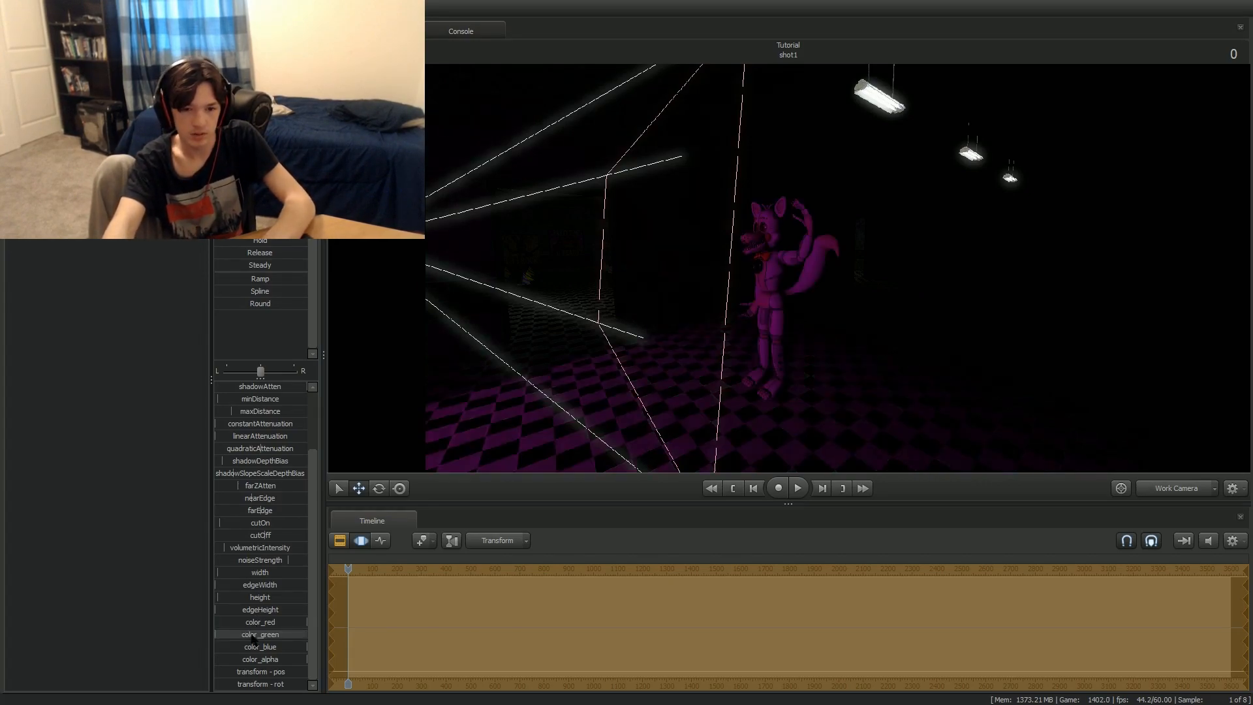
left_click_drag(789, 268, 791, 273)
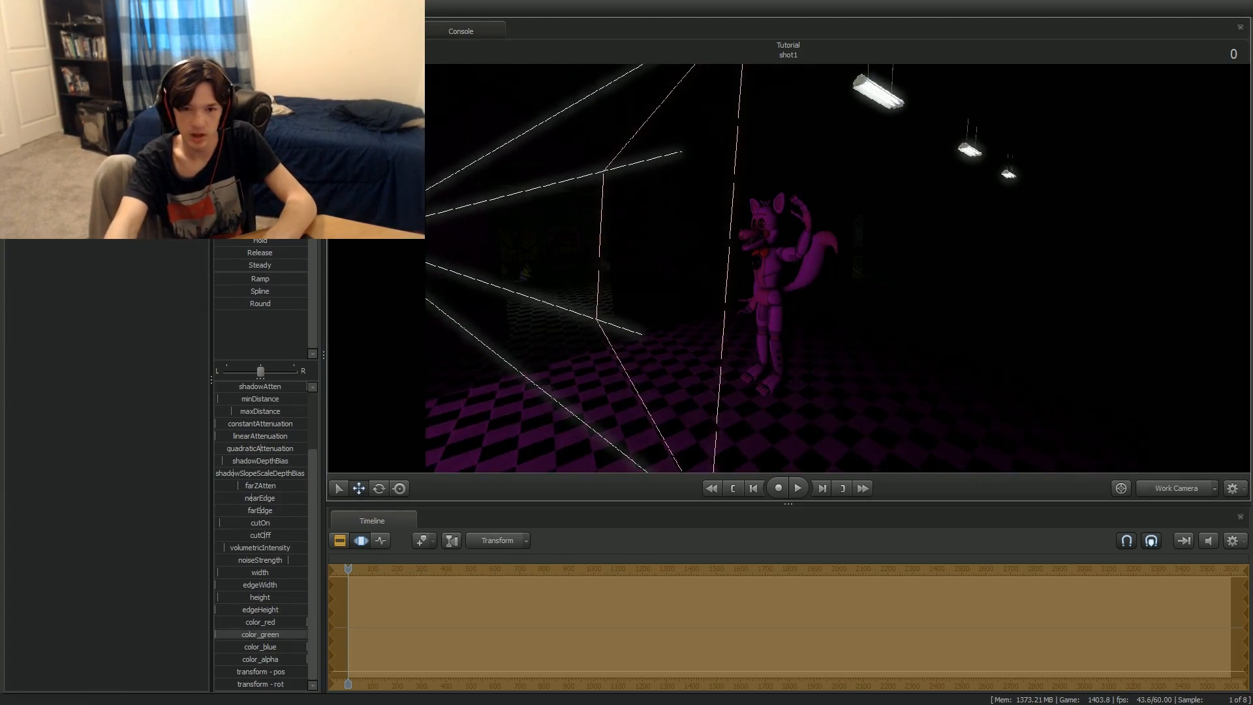
Through camera1, preview a yellow tint by setting the light's color_green to 1 and color_blue to 0, and undo the blue change.
left_click(1123, 488)
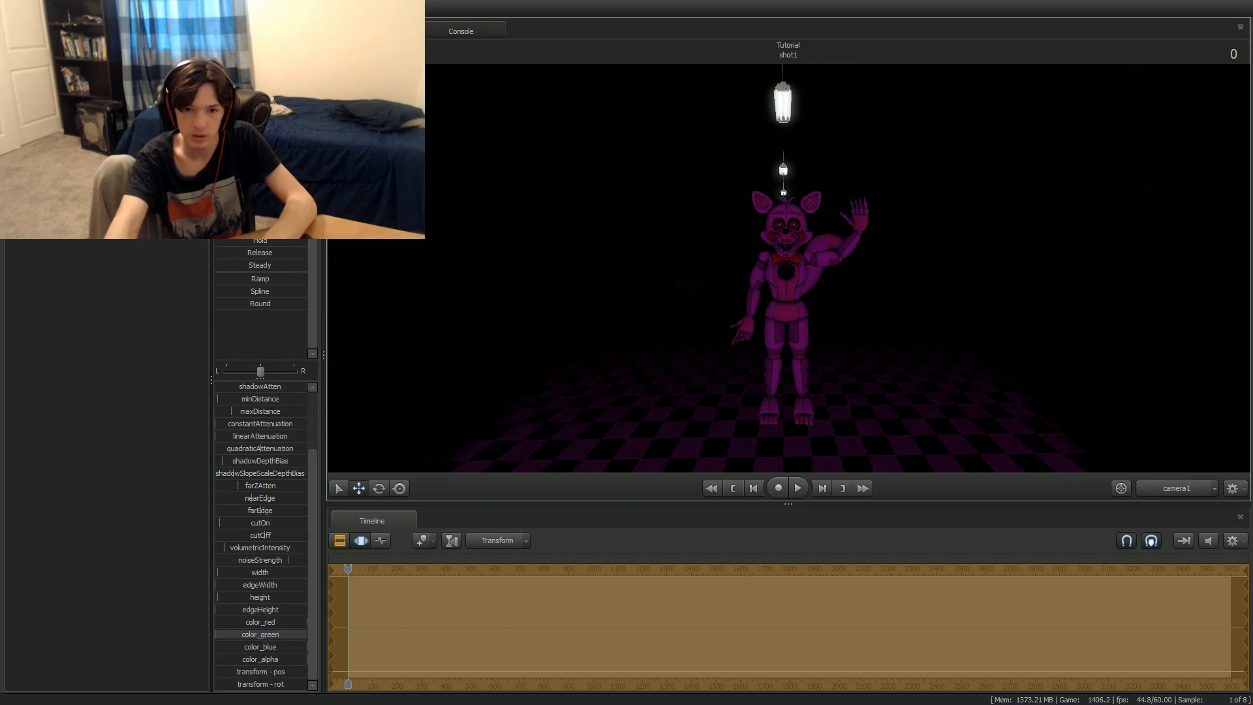
left_click(252, 636)
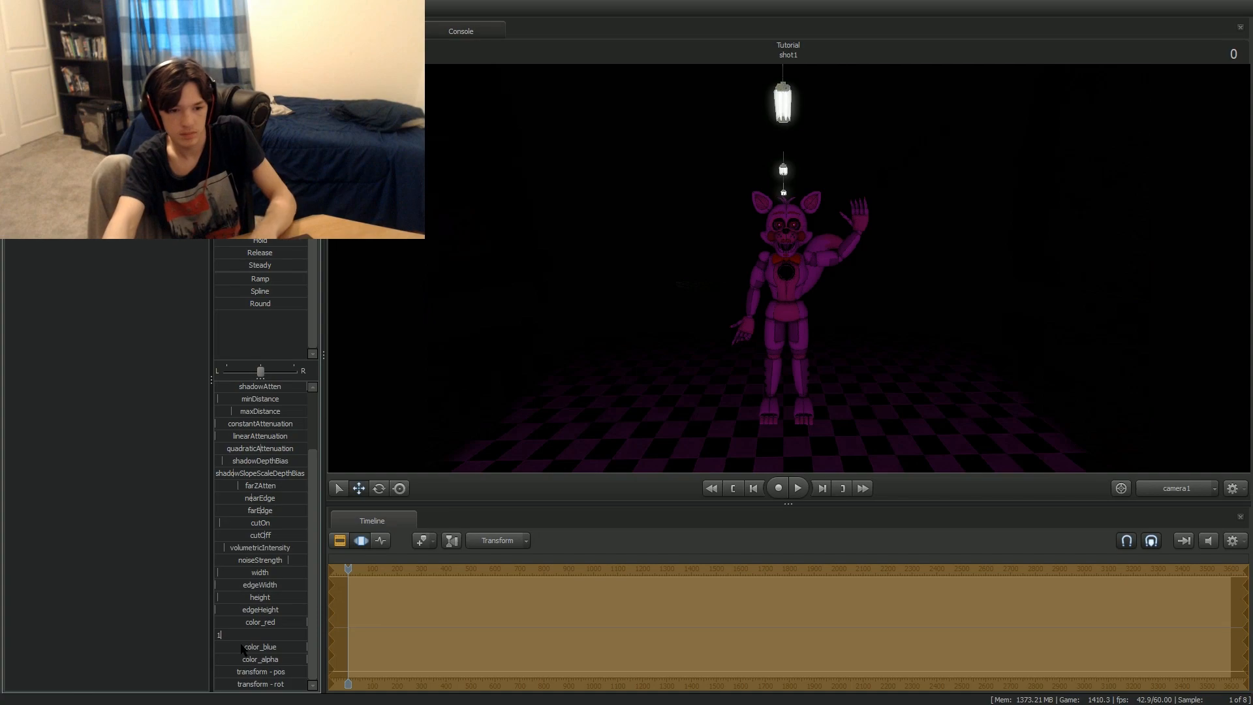
key("Return")
left_click(246, 649)
type("0")
key("Return")
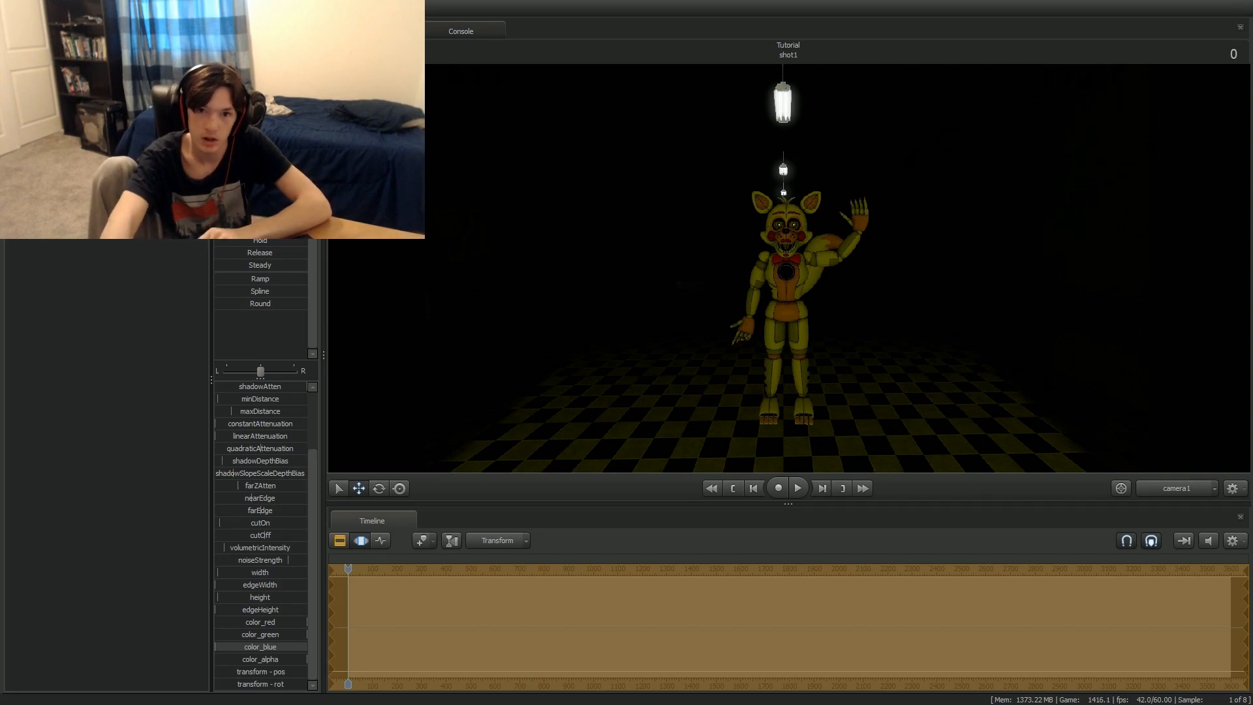
key("ctrl+z")
Try the light's color_alpha at 9 and restore it to 1.
left_click(250, 658)
type("9")
key("Return")
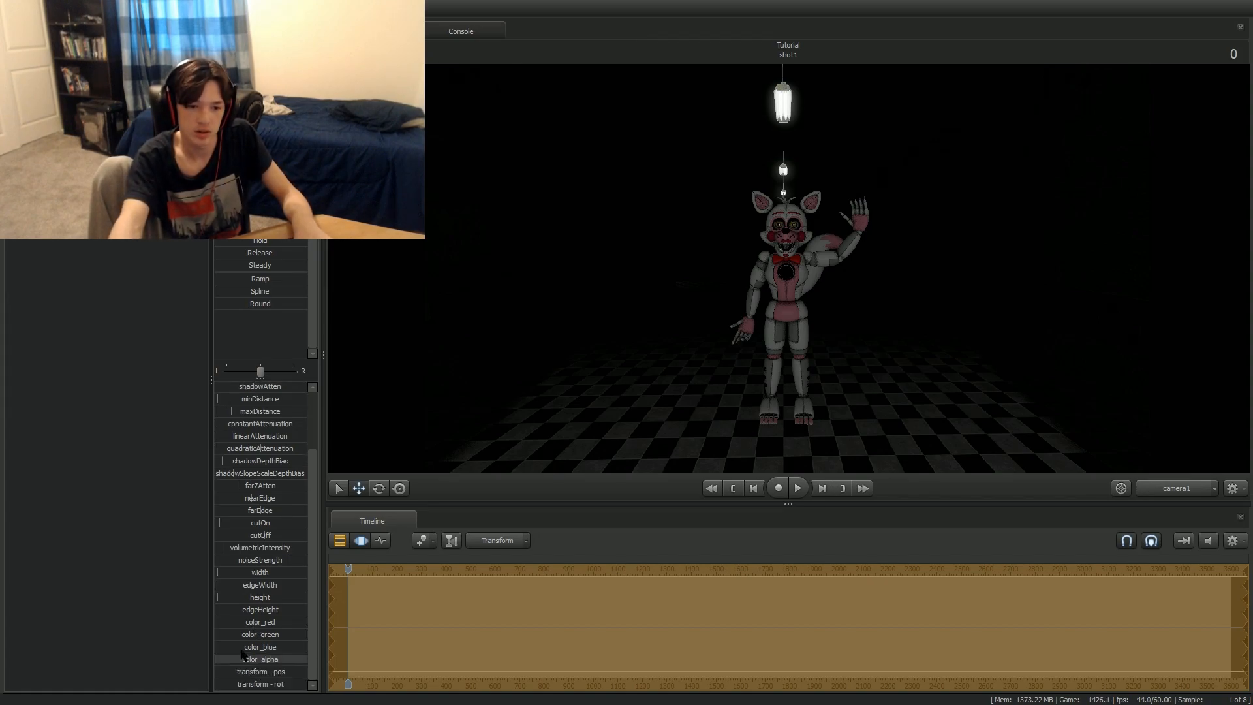
left_click(239, 660)
type("1")
key("Return")
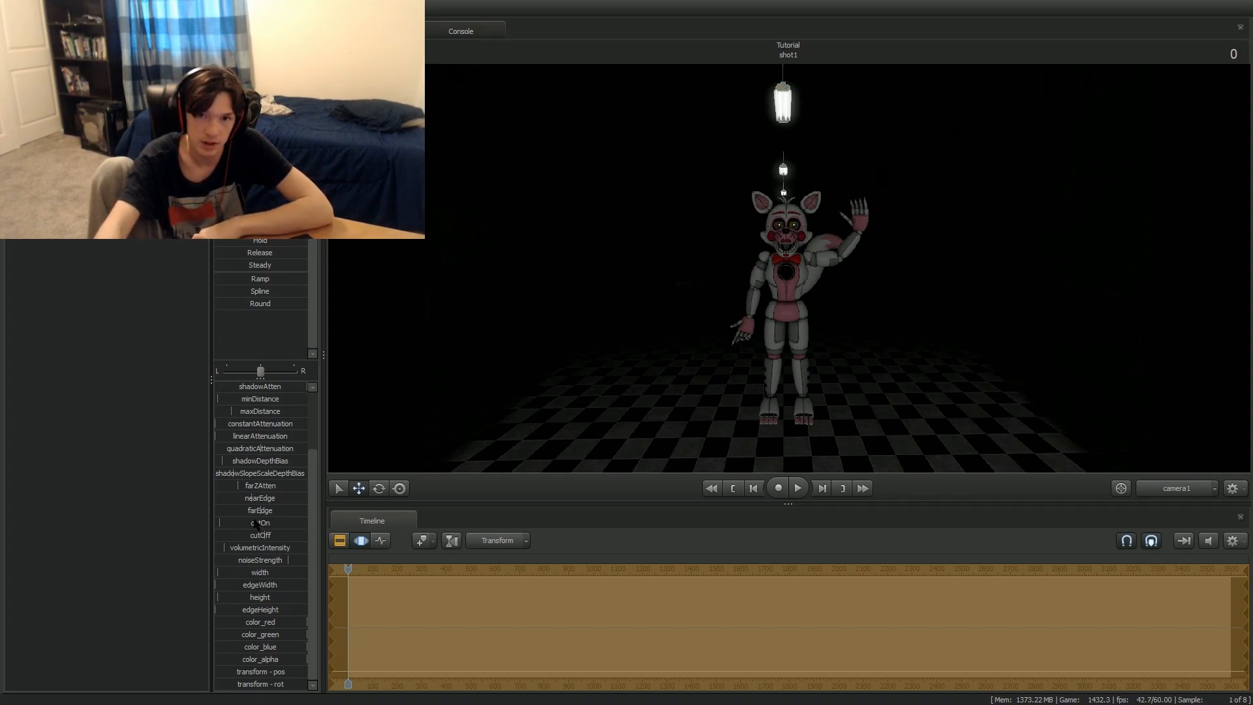
Set the light's color_green to 0 for a purple tint and raise its intensity to brighten Funtime Foxy.
double_click(254, 635)
type("0")
key("Return")
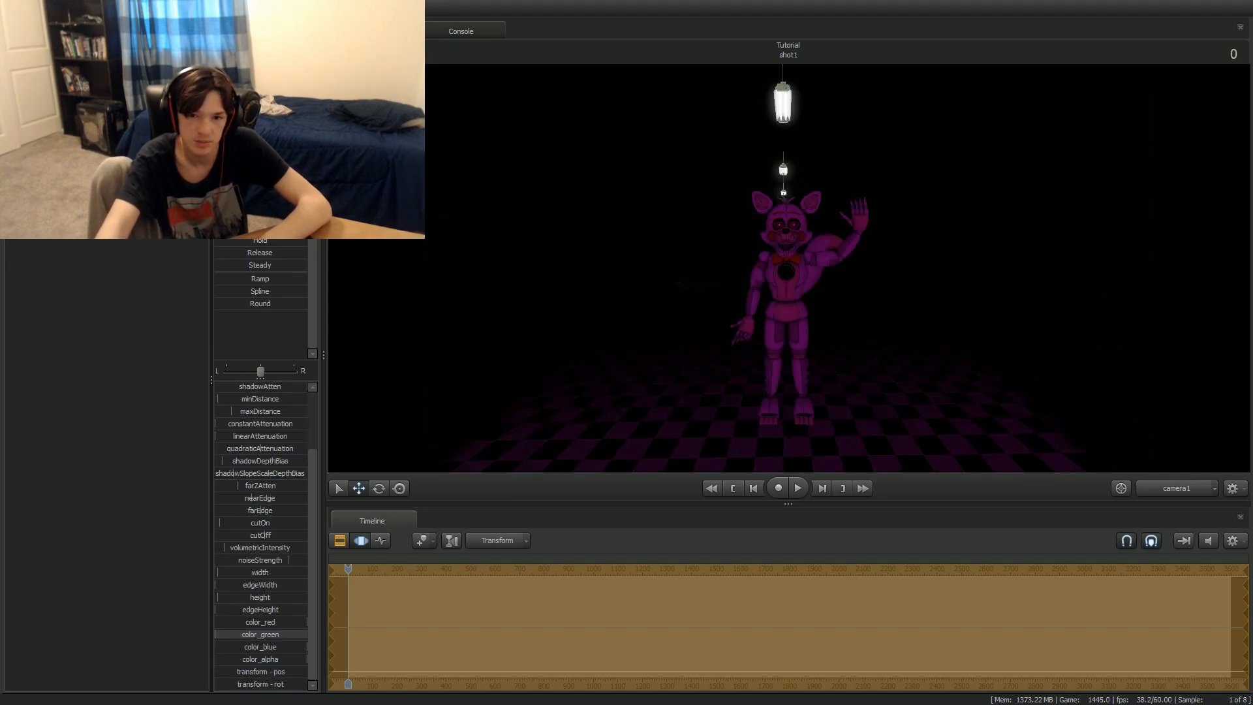
scroll(286, 416, "up", 2)
double_click(257, 387)
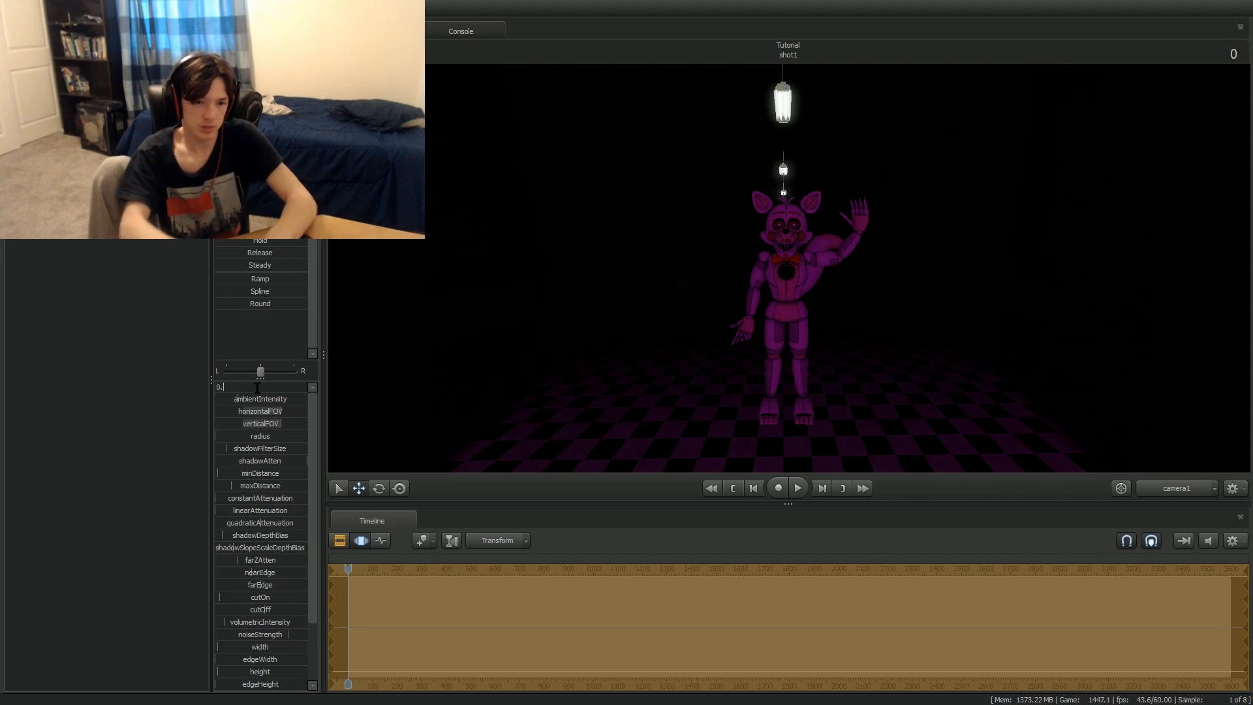
key("Return")
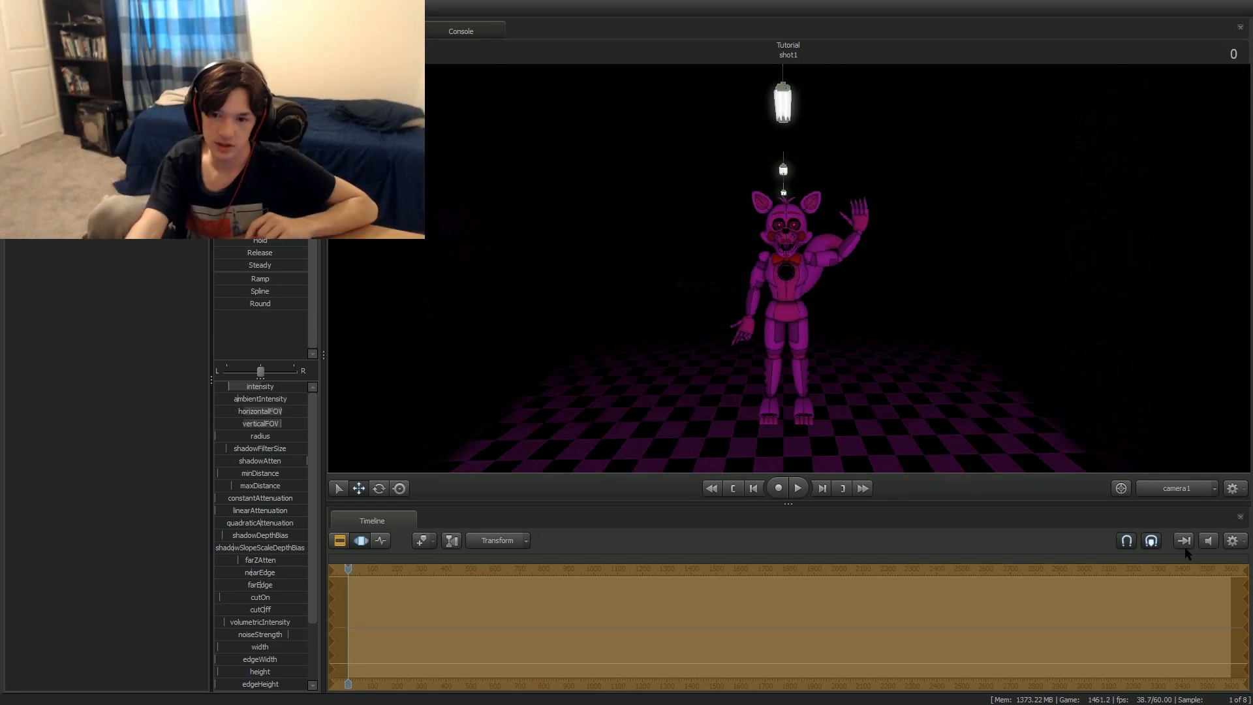
Adjust camera1's framing slightly around the waving Funtime Foxy.
key("F4")
key("w")
left_click_drag(788, 269, 810, 245)
key("s")
key("F4")
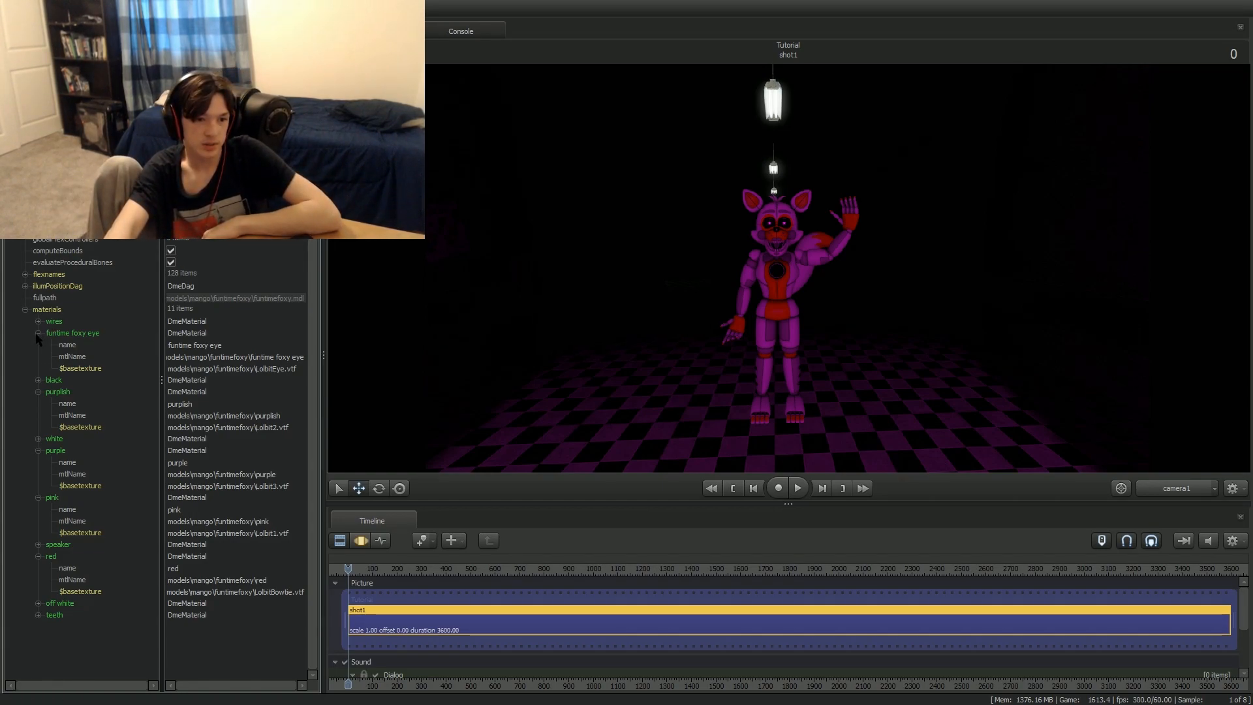
Remove the $basetexture attribute from the model's funtime foxy eye, purplish, purple, pink and red materials.
right_click(75, 369)
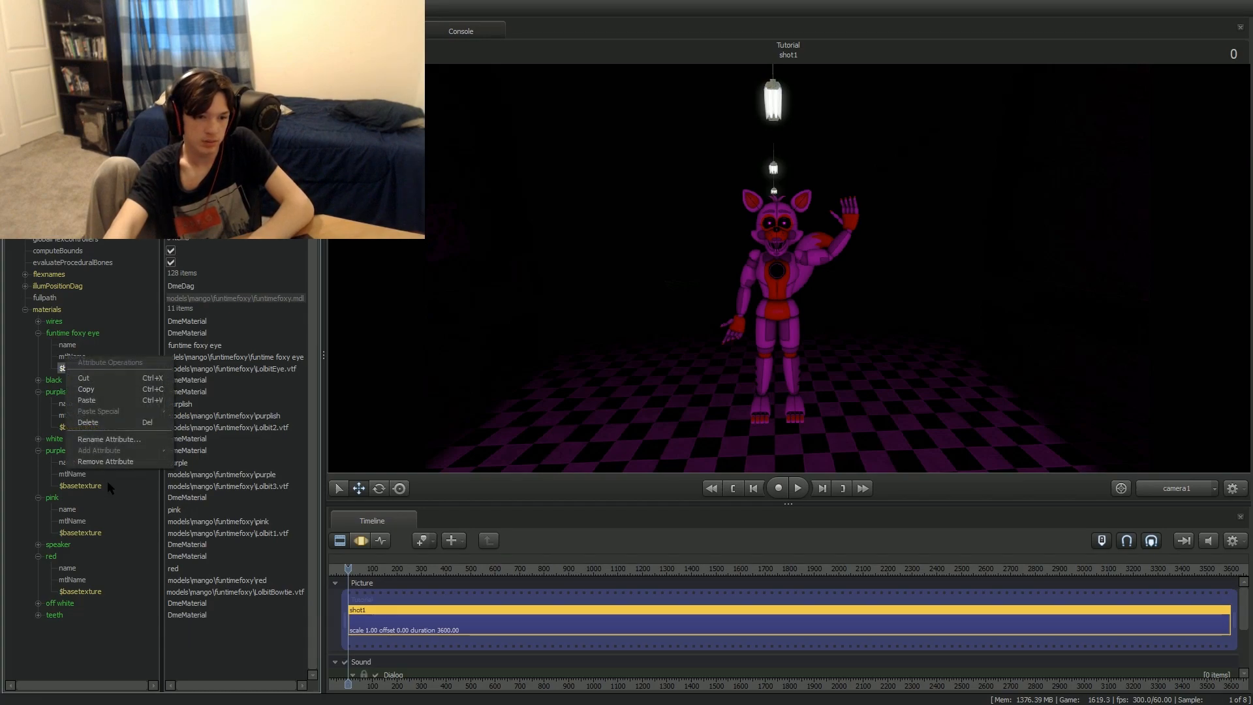
left_click(107, 426)
right_click(91, 415)
left_click(108, 466)
right_click(104, 466)
left_click(126, 518)
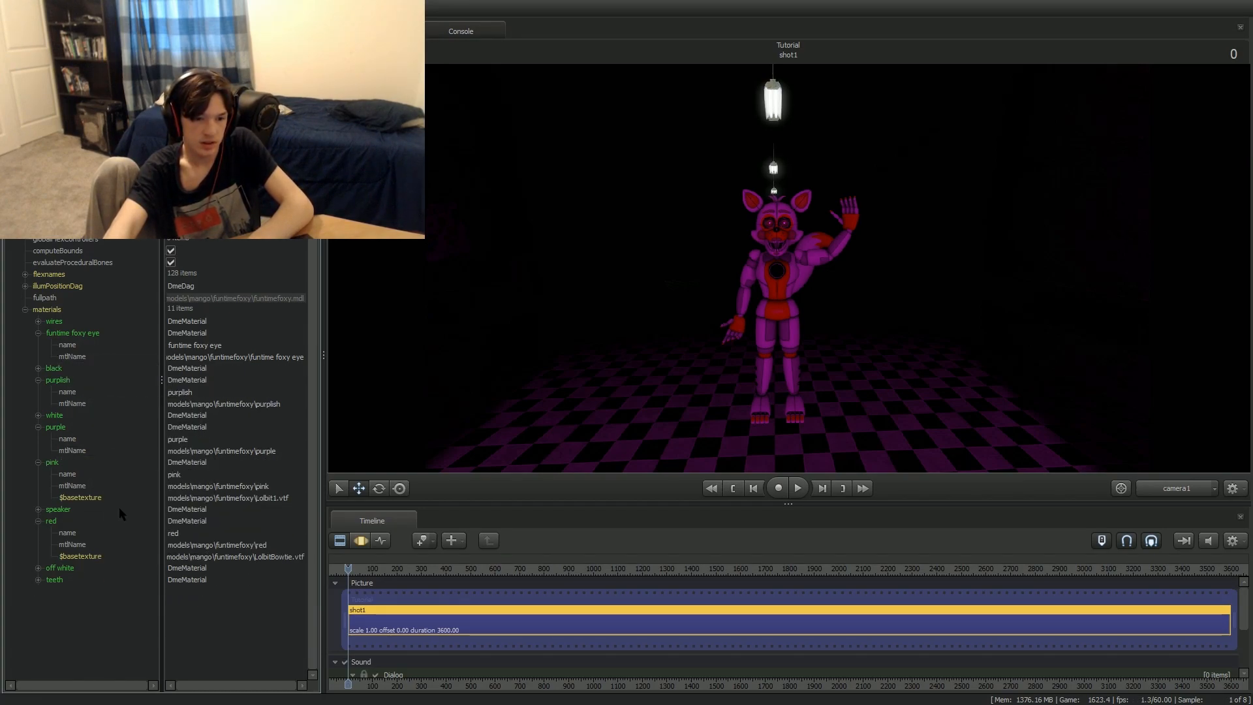
right_click(117, 499)
left_click(138, 552)
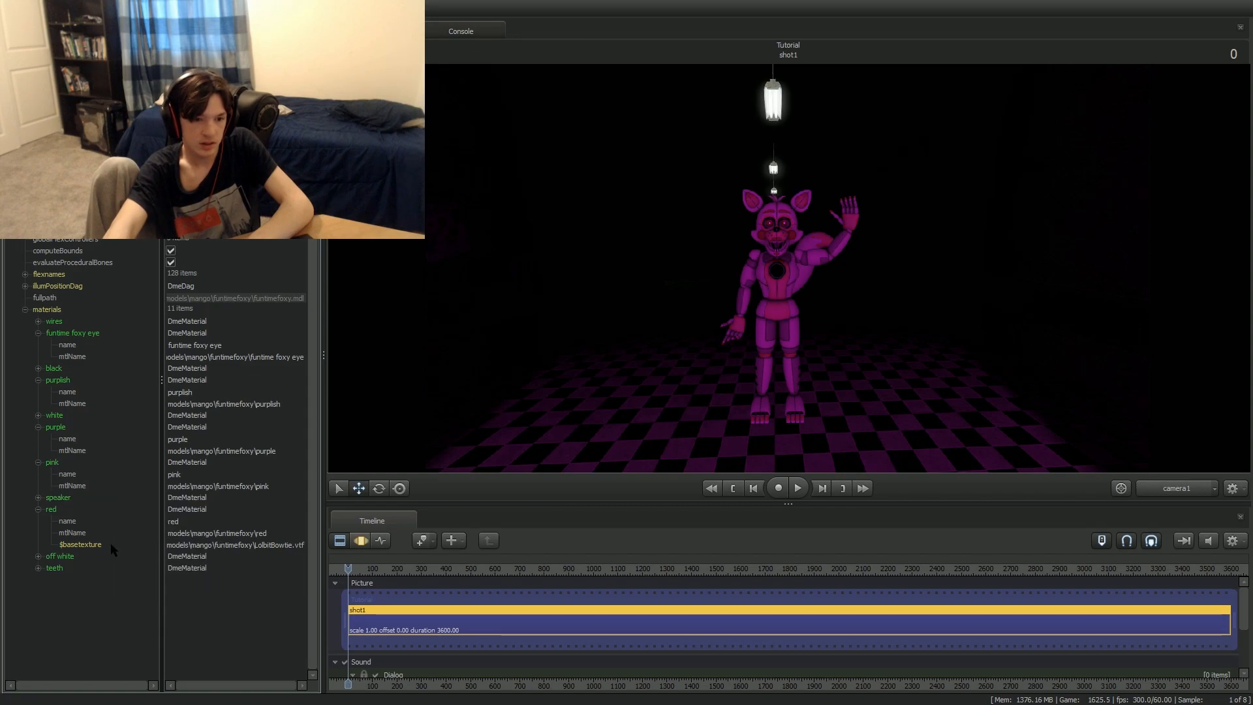
right_click(111, 545)
left_click(134, 597)
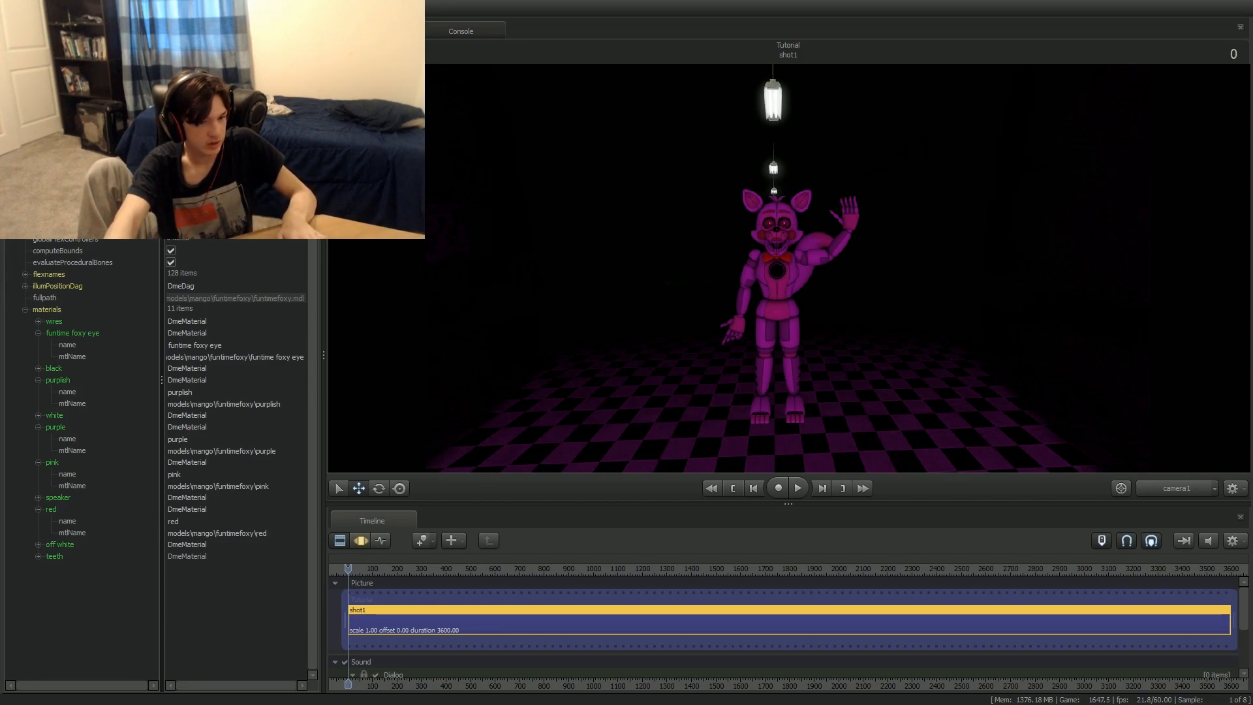
right_click(72, 334)
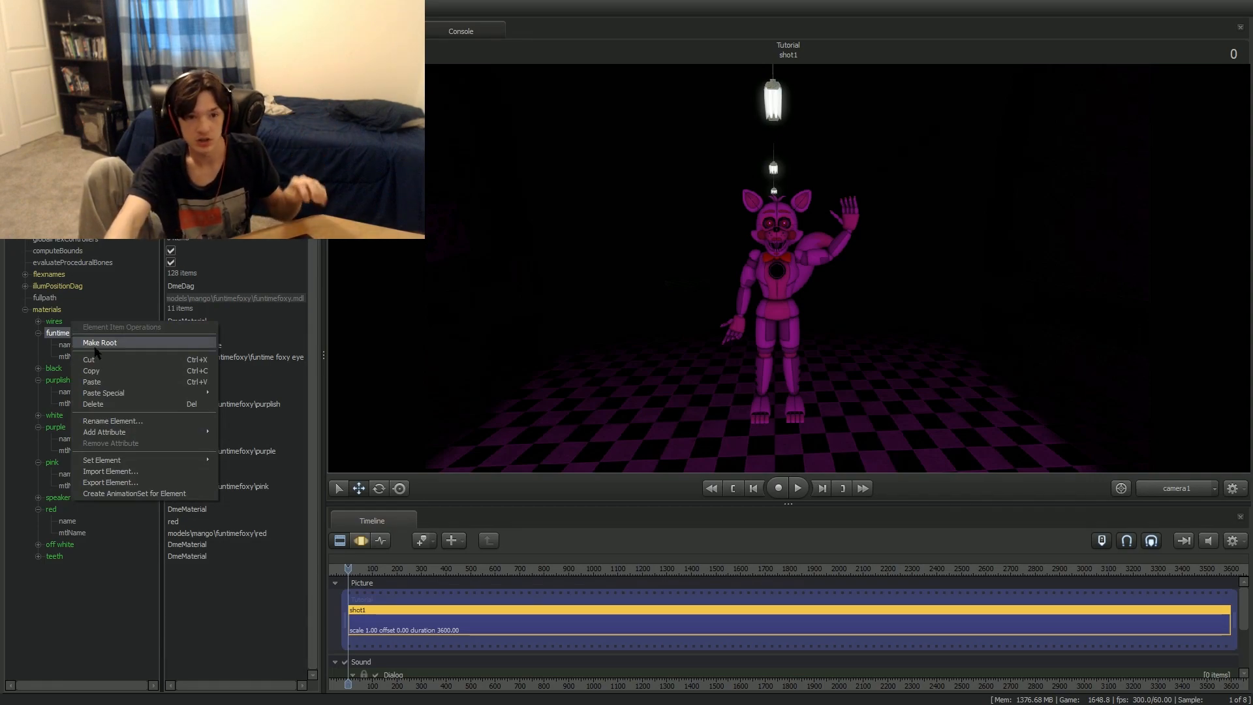
mouse_move(108, 432)
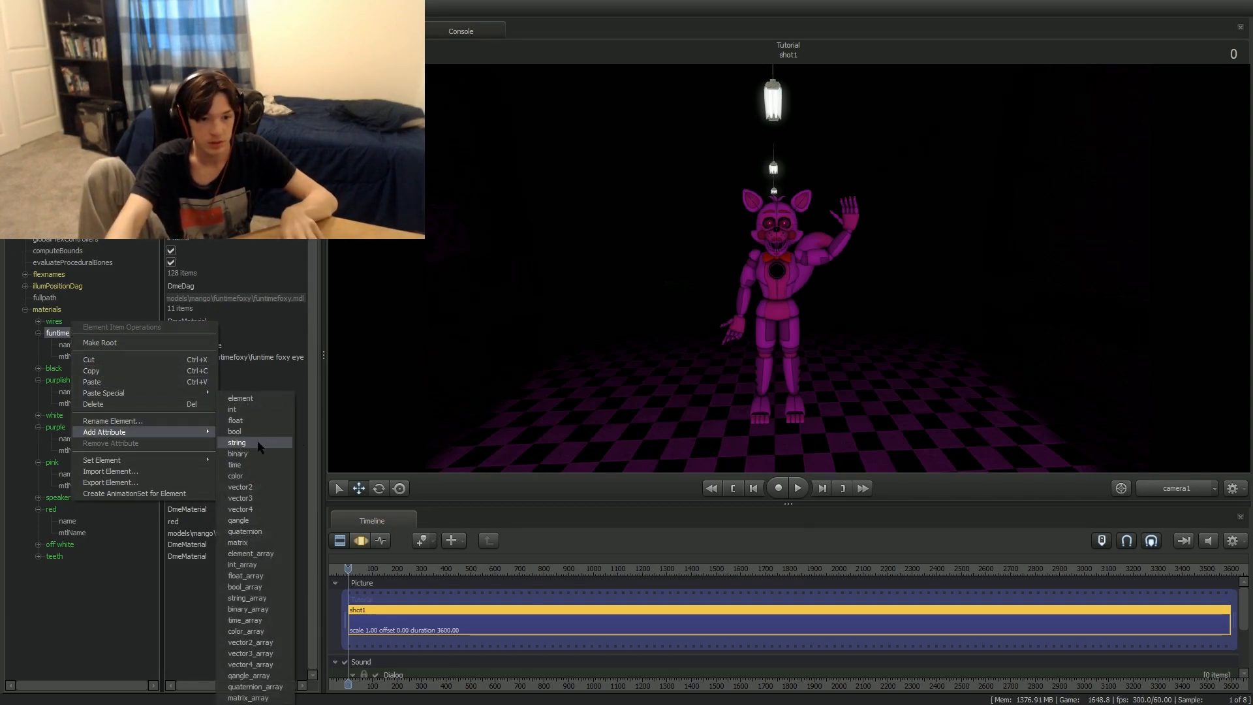
left_click(255, 444)
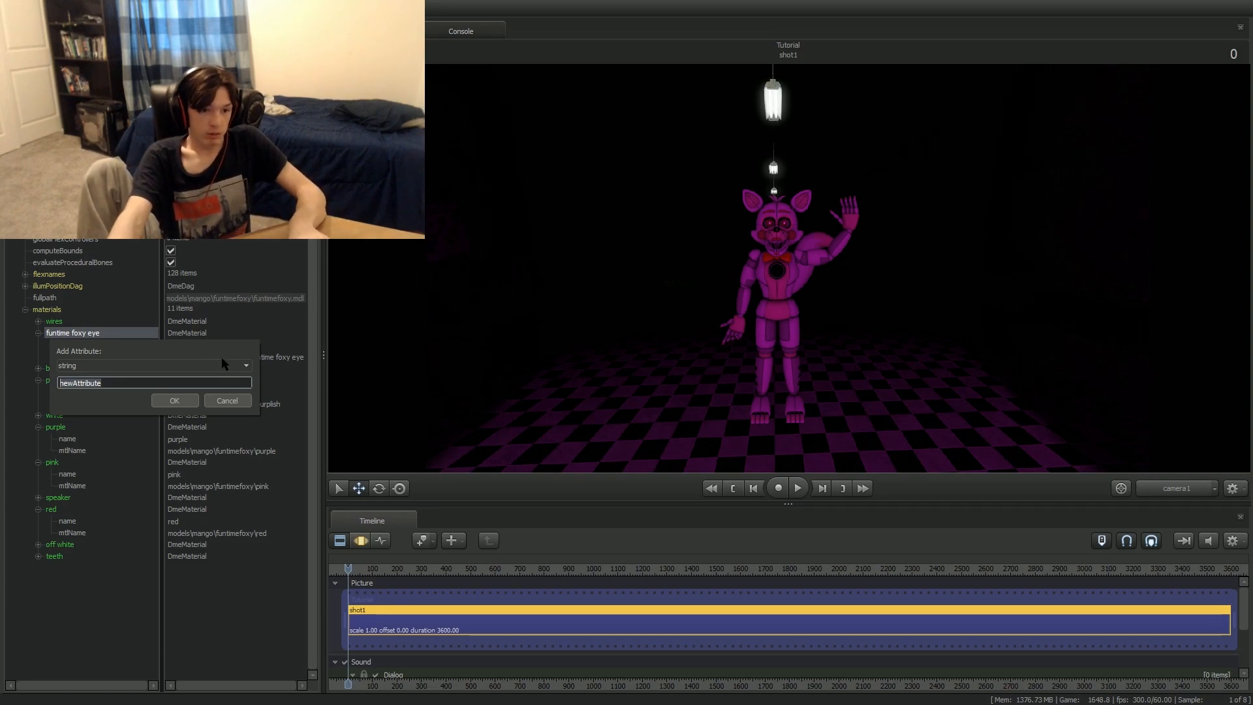
left_click(227, 400)
Add a string attribute named $basetexture to the funtime foxy eye material.
right_click(100, 325)
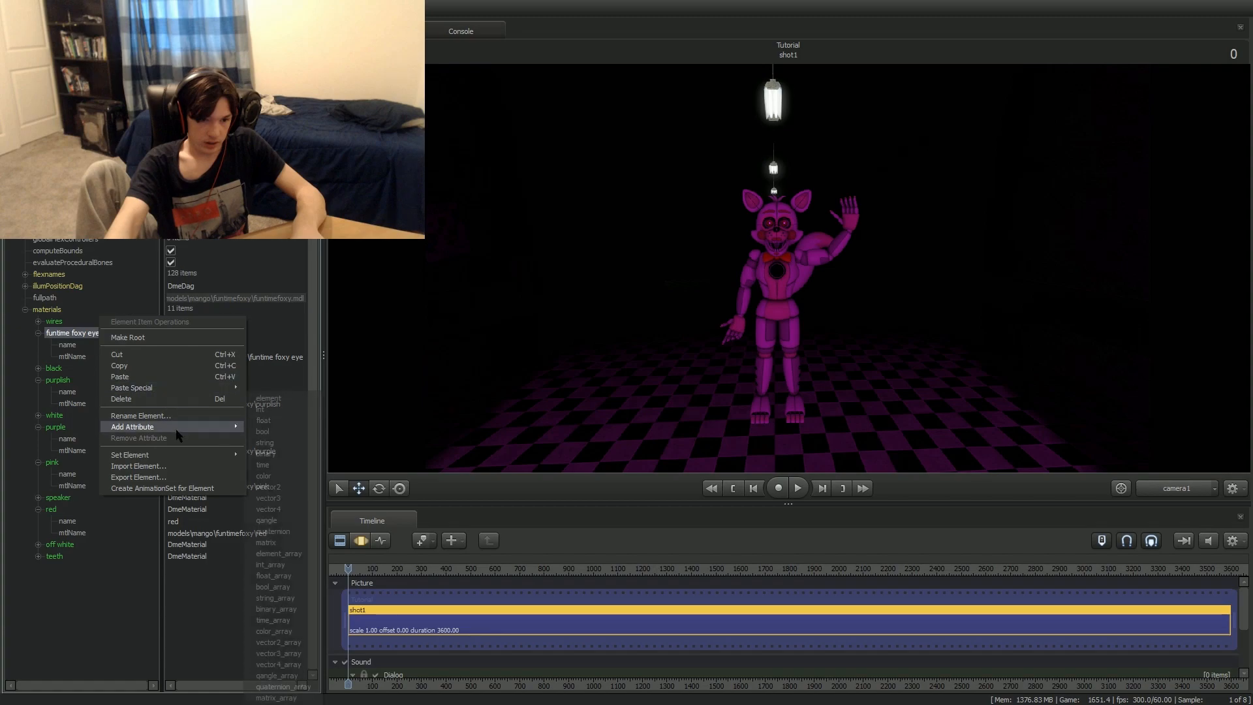
mouse_move(176, 430)
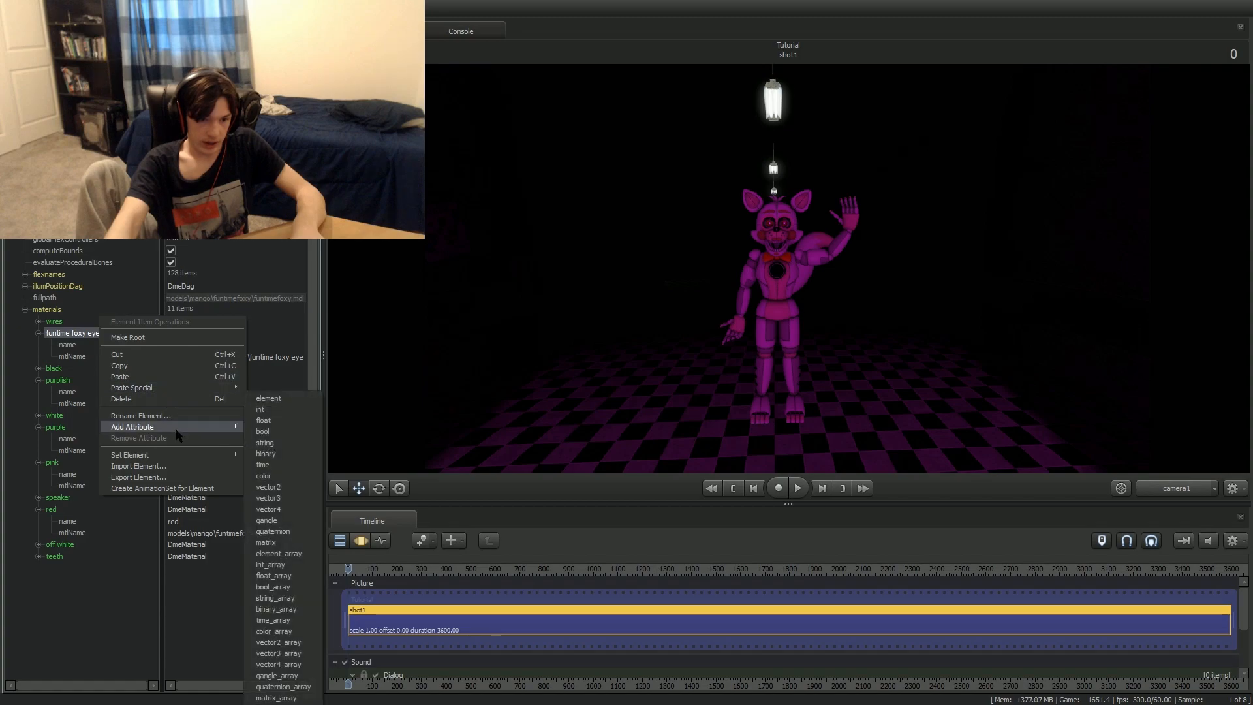
left_click(266, 444)
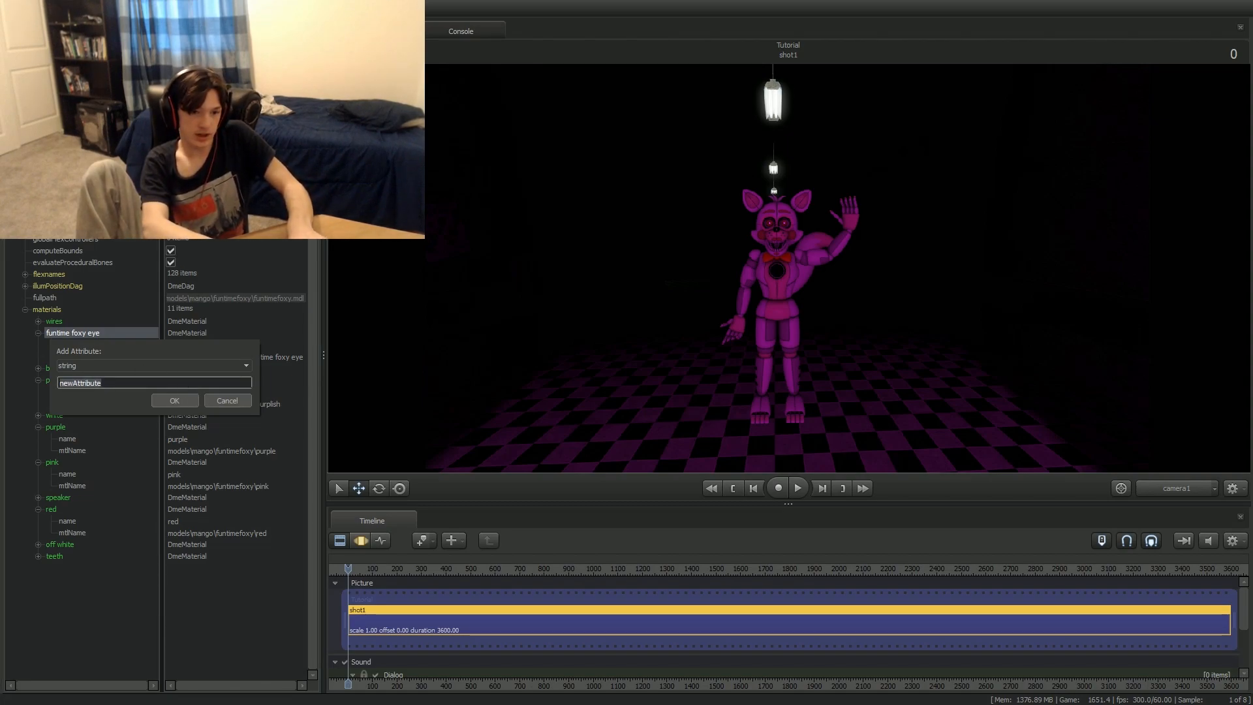
type("$basetexture")
key("Return")
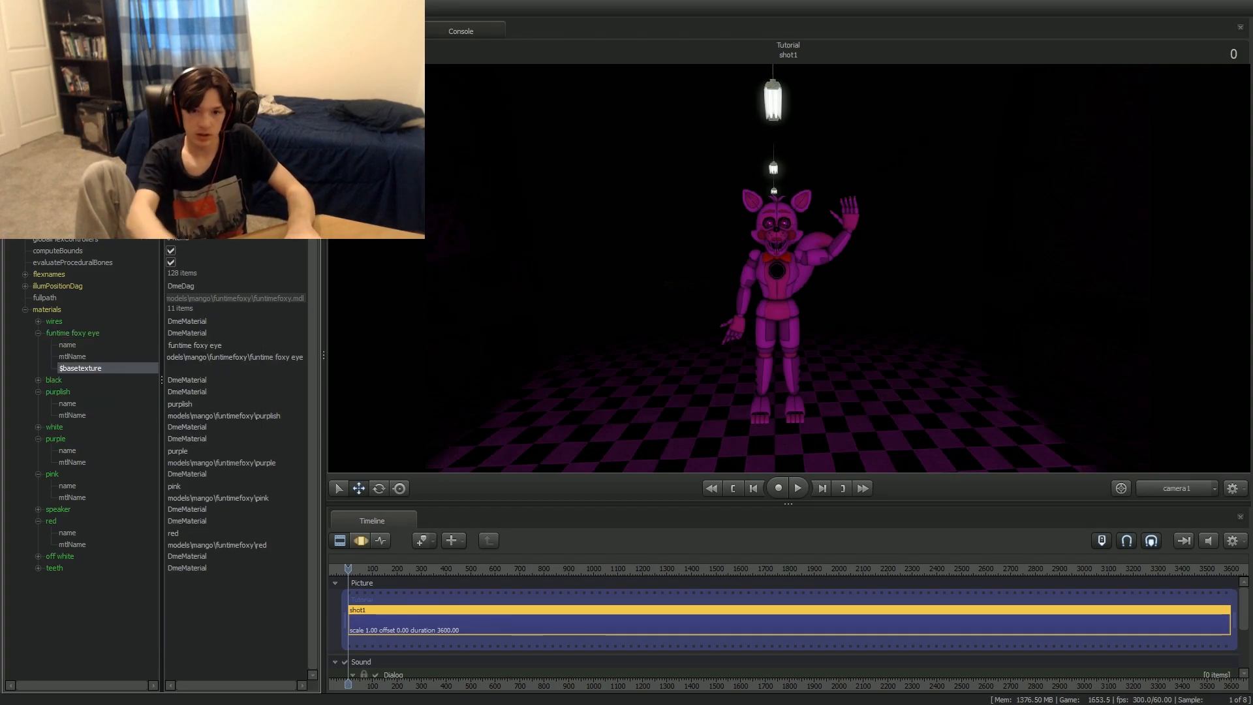
Set the funtime foxy eye material's $basetexture to models\mango\funtimefoxy\LolbitEye.vtf.
left_click(1177, 488)
key("w")
left_click_drag(979, 366, 976, 321)
key("w")
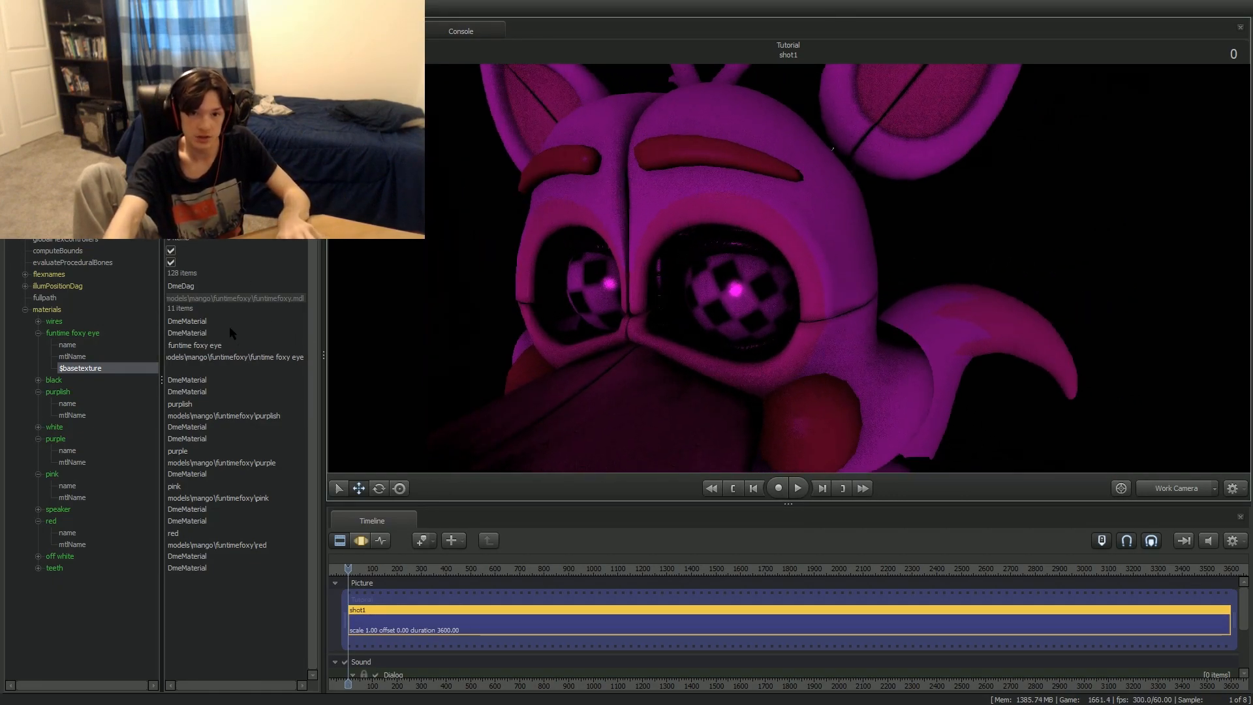
left_click(205, 368)
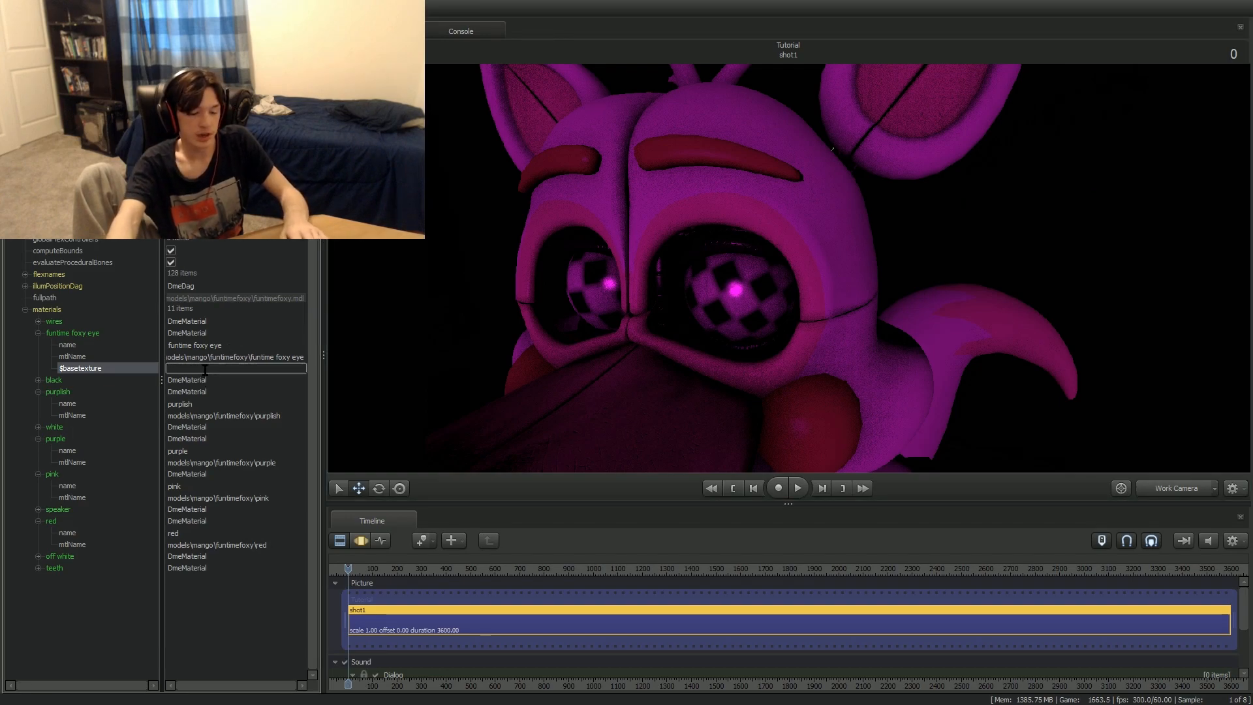
type("models\\mango\\funtimefoxy\\LolbitEye.vtf")
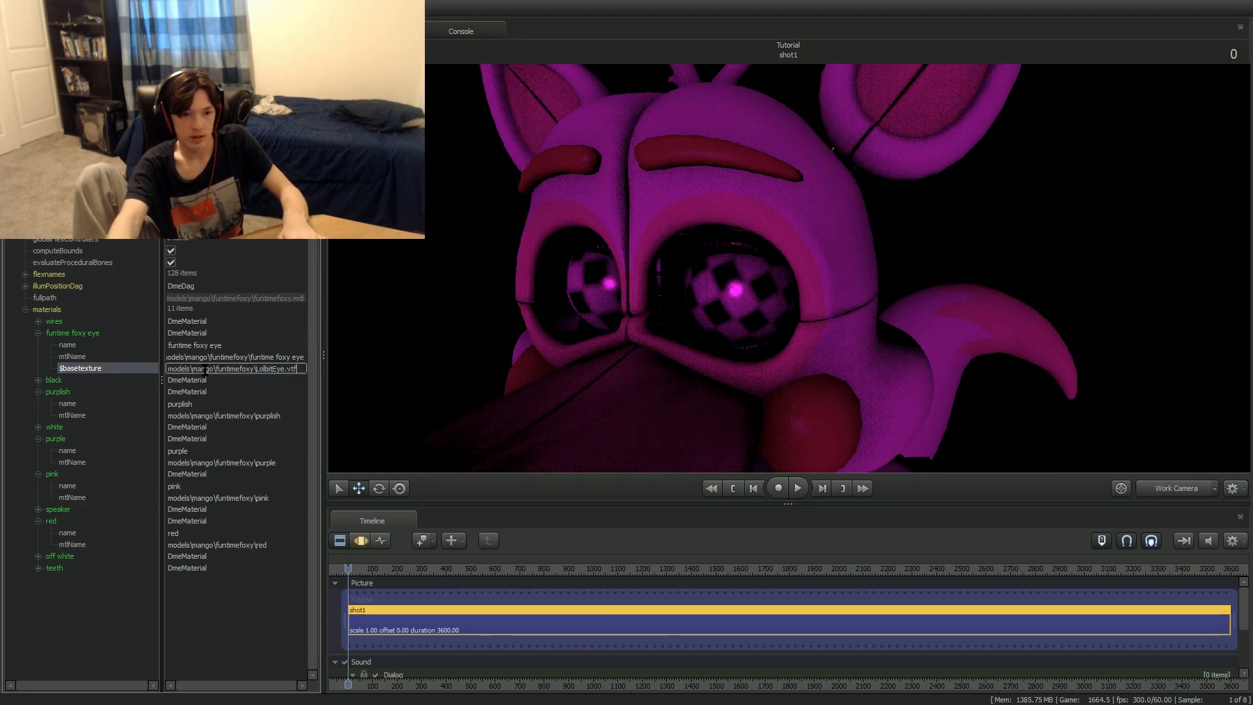
left_click(77, 600)
Examine the retextured eye from the side in the work camera, toggling the viewport lighting off and on.
left_click_drag(653, 287, 692, 281)
key("a")
key("s")
key("d")
left_click_drag(797, 346, 734, 352)
key("w")
right_click(734, 352)
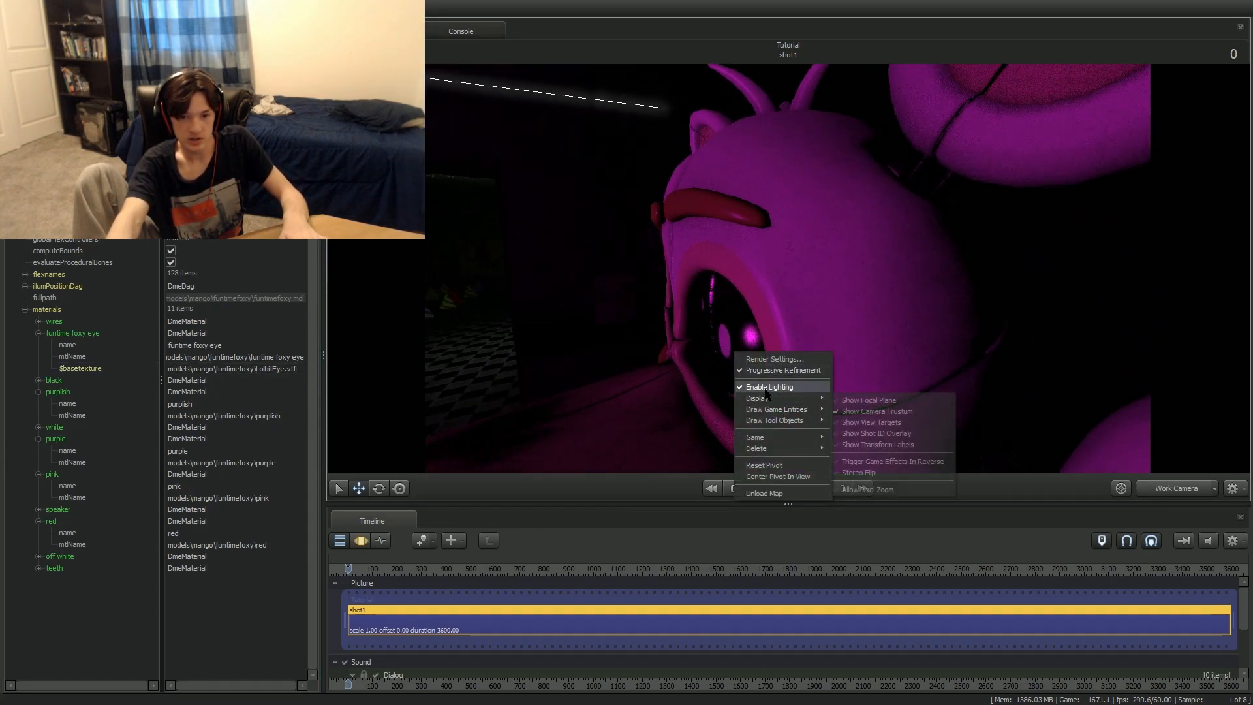
left_click(770, 388)
right_click(765, 386)
left_click(783, 424)
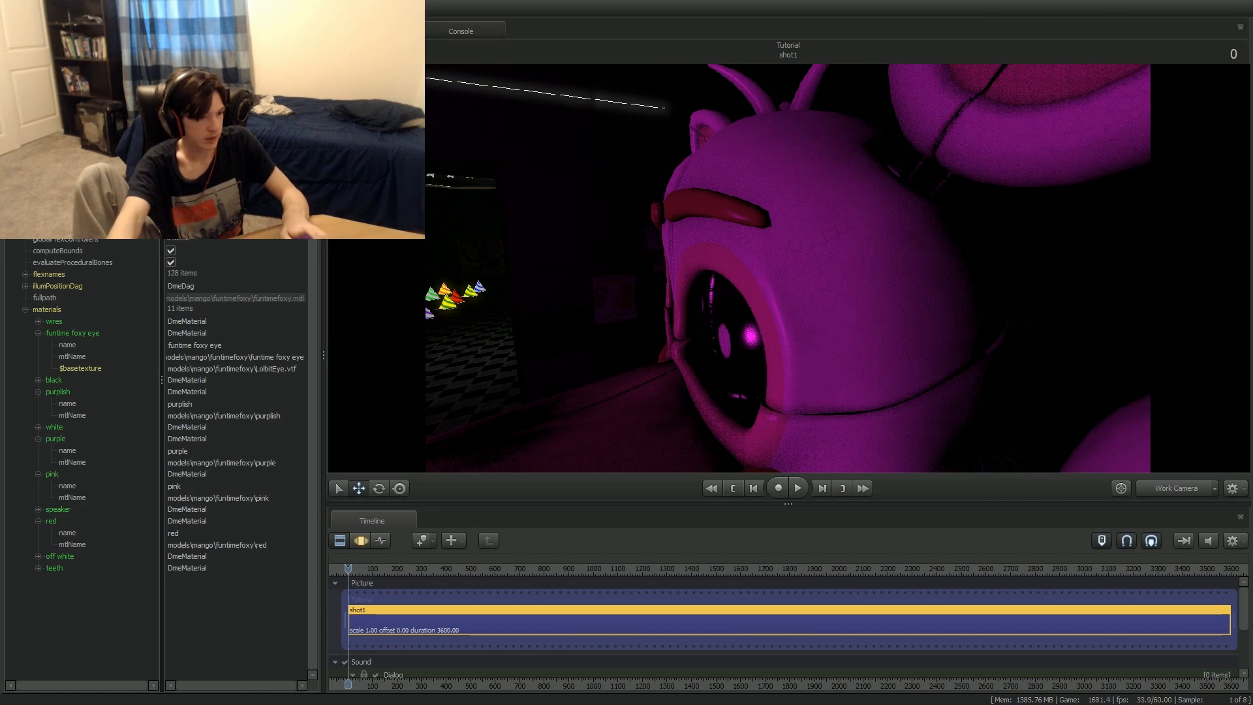
right_click(55, 395)
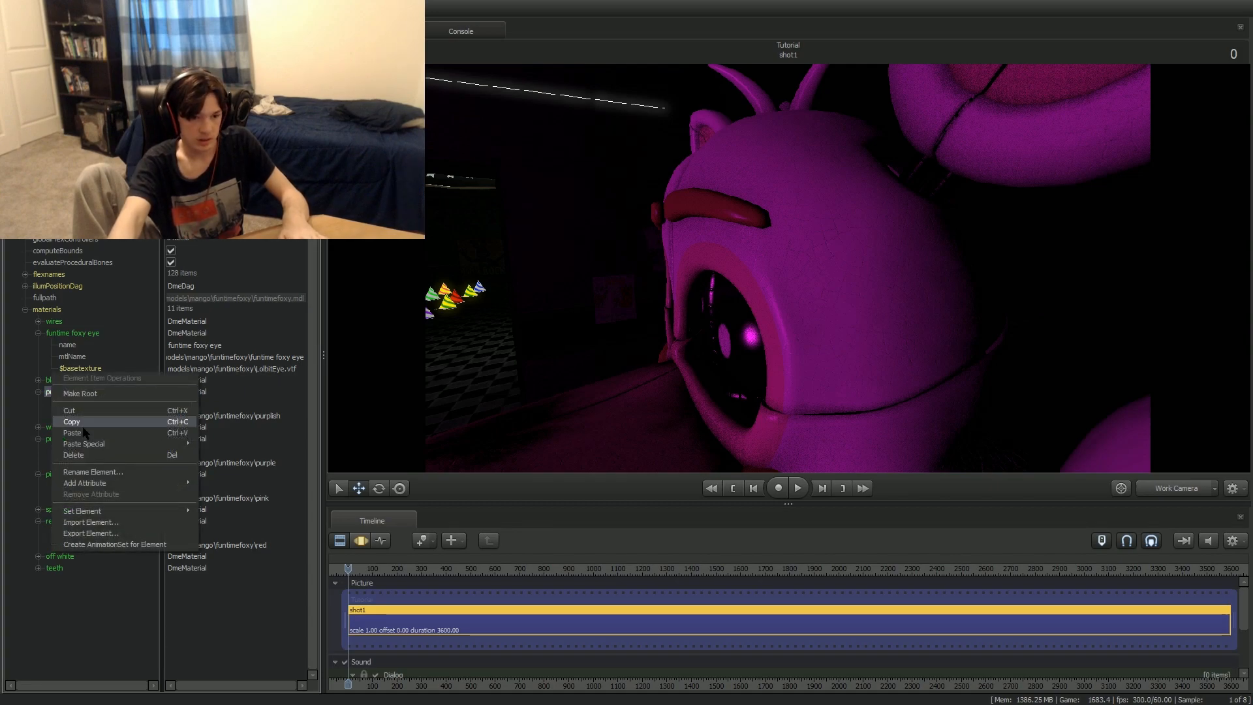
mouse_move(102, 489)
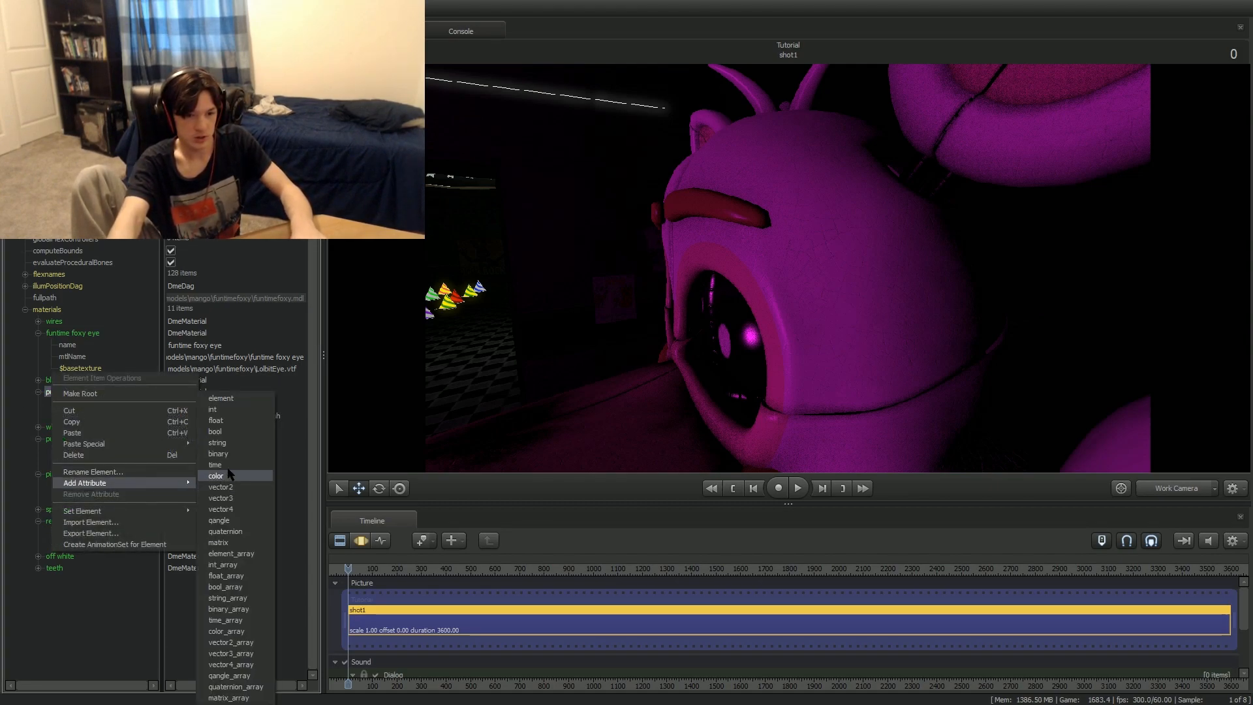
left_click(229, 440)
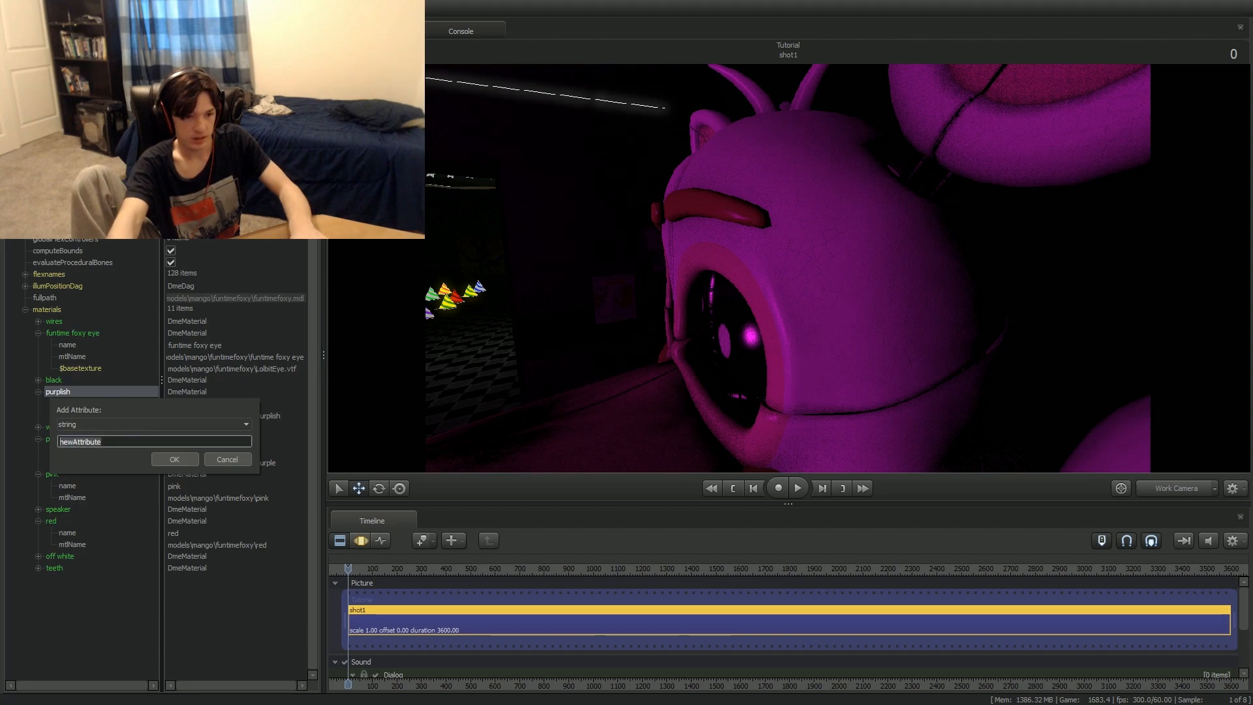
key("Escape")
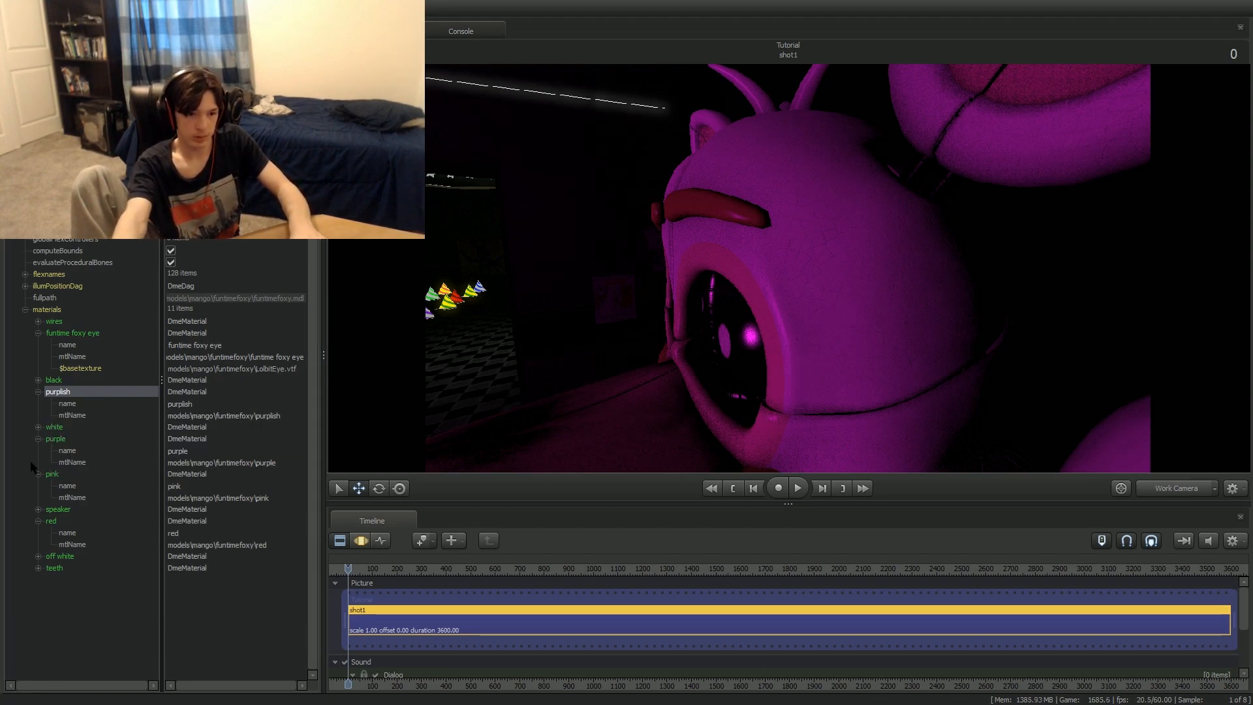
Add a string attribute named $basetexture to the purplish material.
right_click(57, 393)
mouse_move(161, 488)
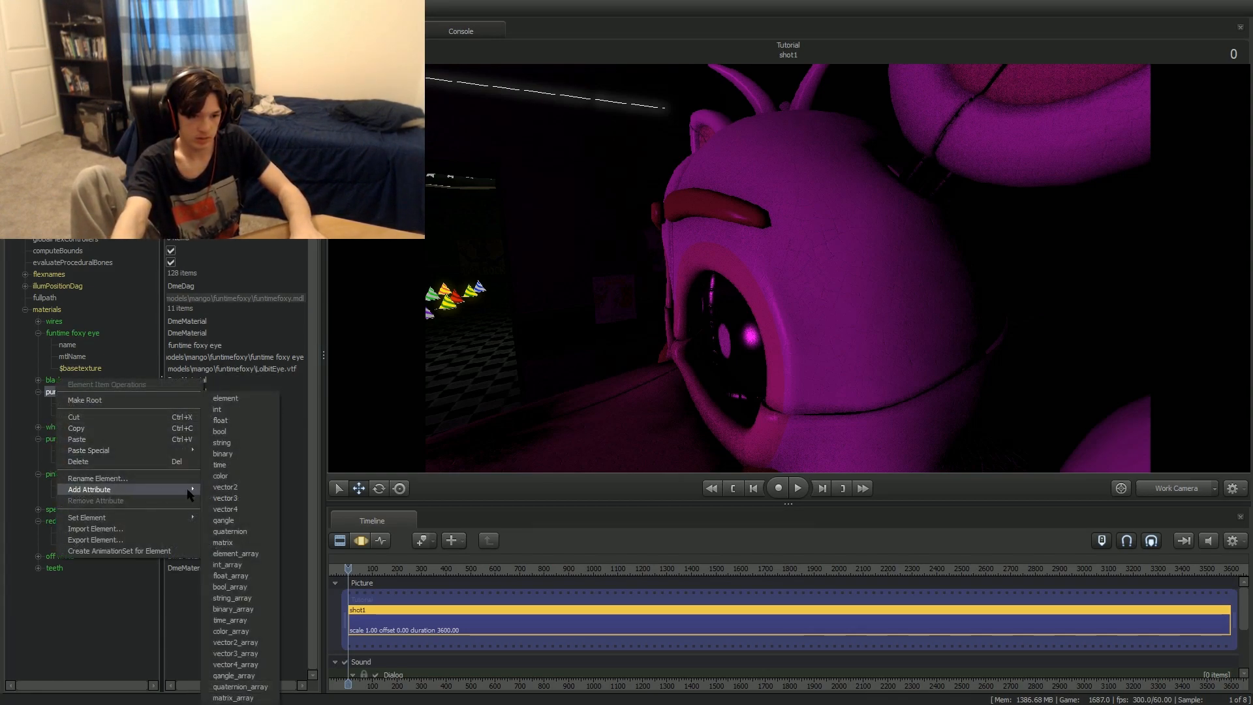
left_click(236, 444)
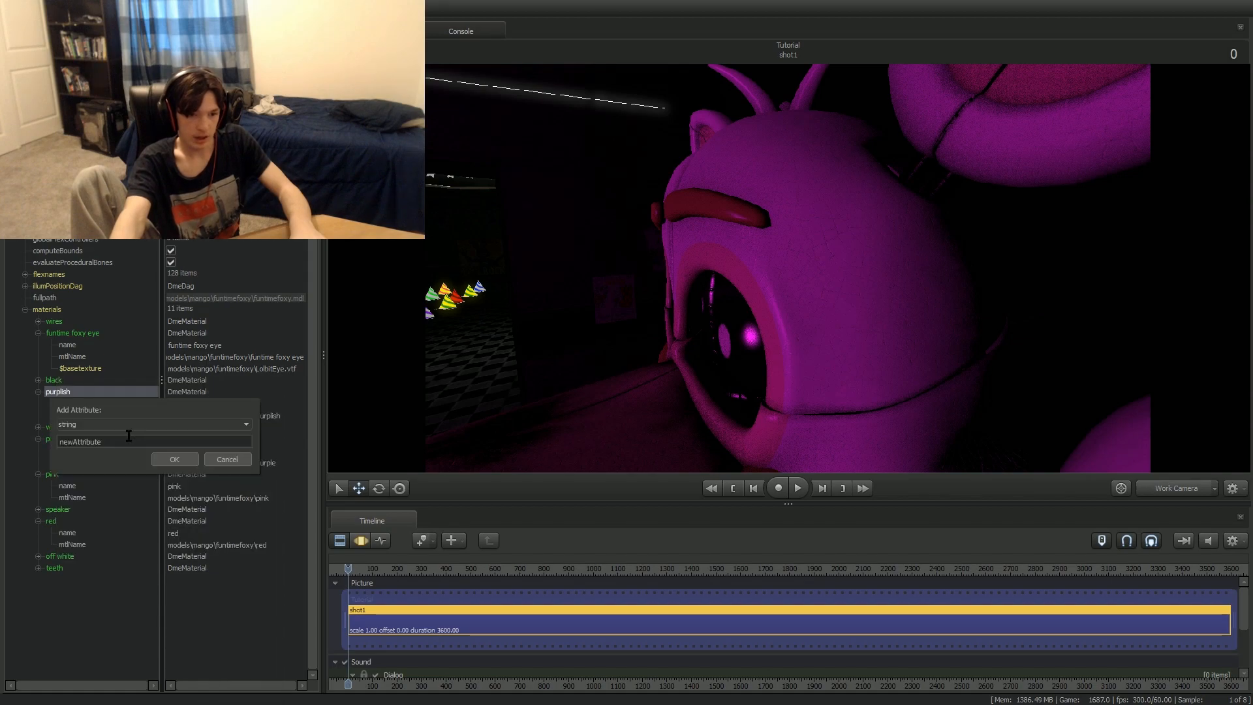
left_click_drag(131, 436, 53, 435)
type("$basetexture")
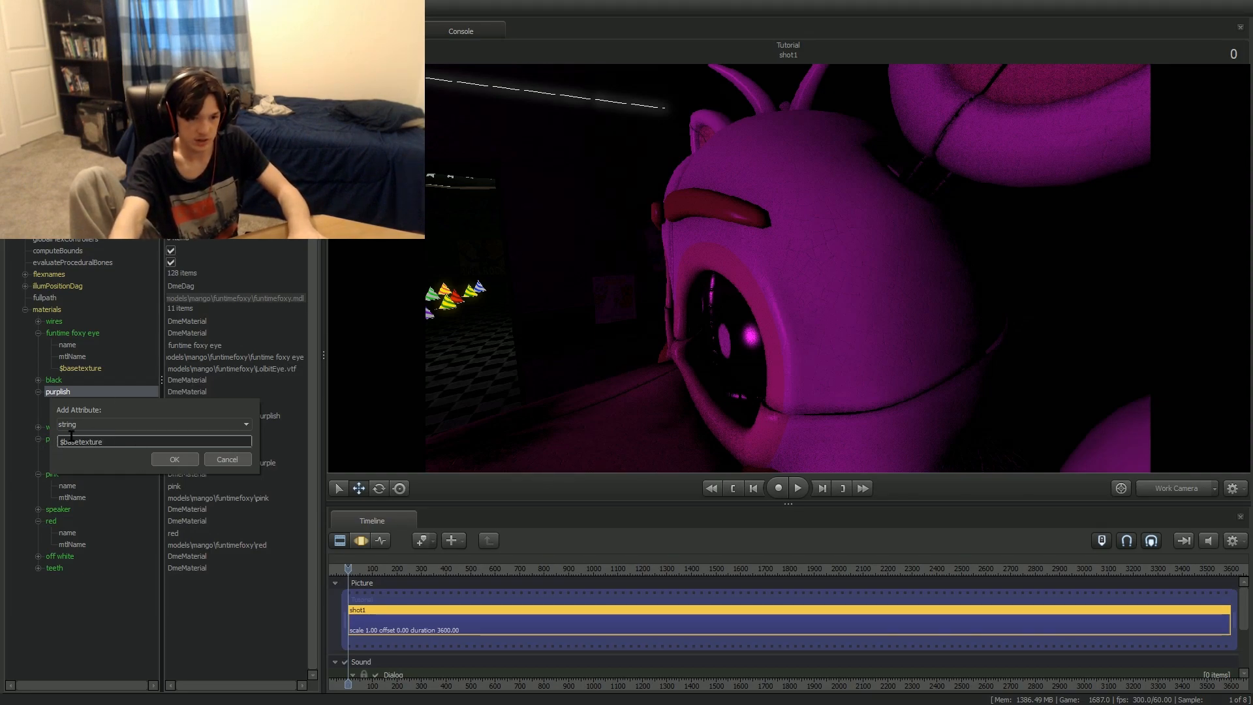
left_click(174, 459)
Set the purplish material's $basetexture to models\mango\funtimefoxy\Lolbit2.vtf.
left_click(220, 427)
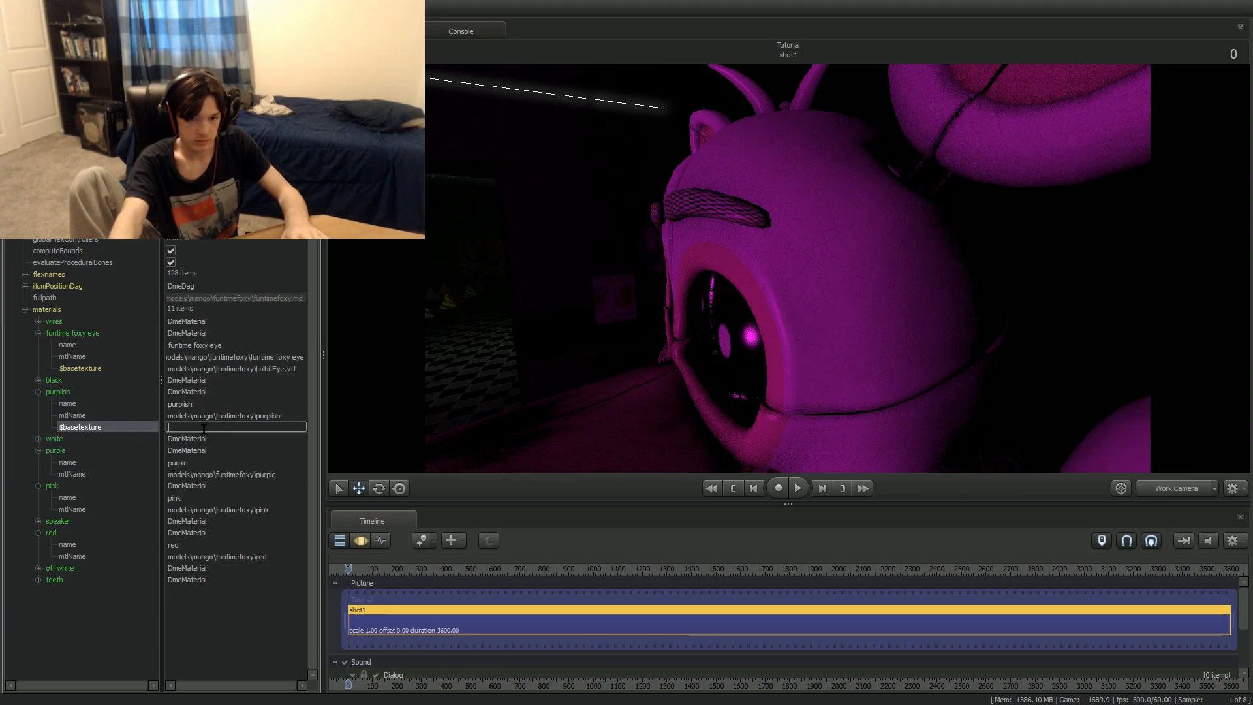
left_click_drag(692, 274, 783, 248)
mouse_move(582, 318)
left_mouse_down()
mouse_move(626, 392)
mouse_move(587, 307)
mouse_move(582, 318)
left_mouse_up()
left_click(198, 424)
type("models\\mango\\funtimefoxy\\Lolbit2.vtf")
left_click(199, 656)
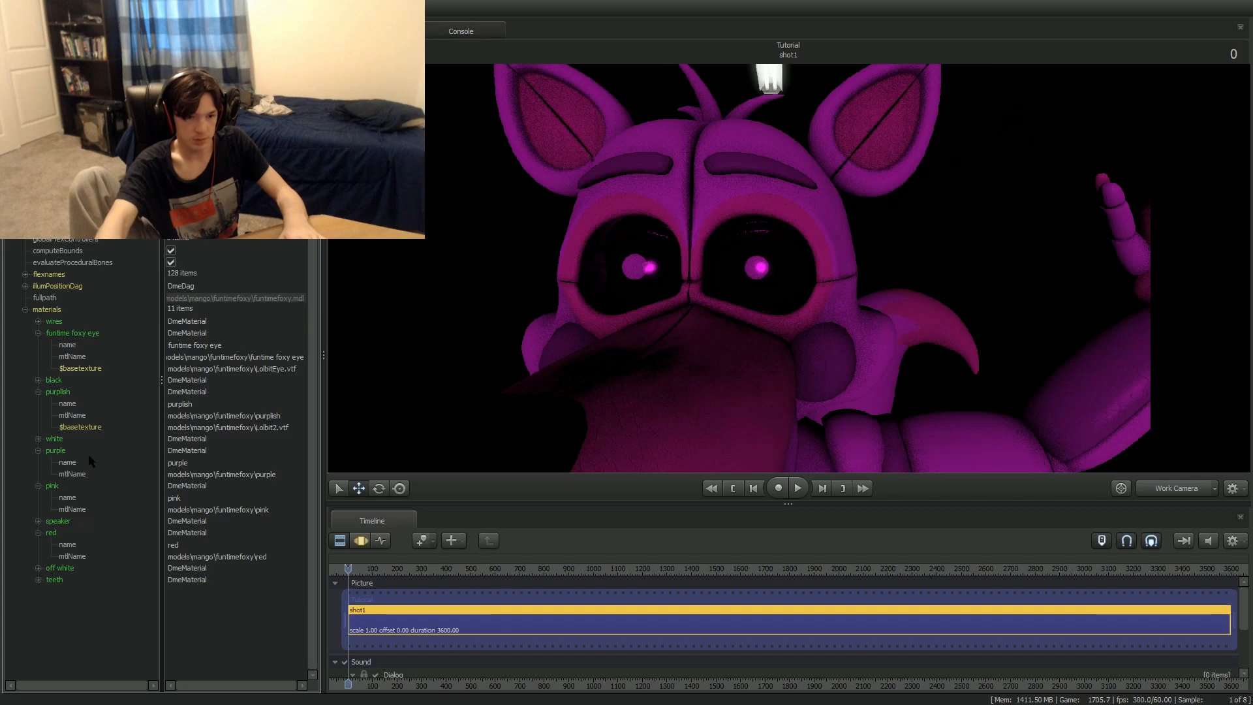
Add a string attribute named $basetexture to the purple material.
right_click(59, 451)
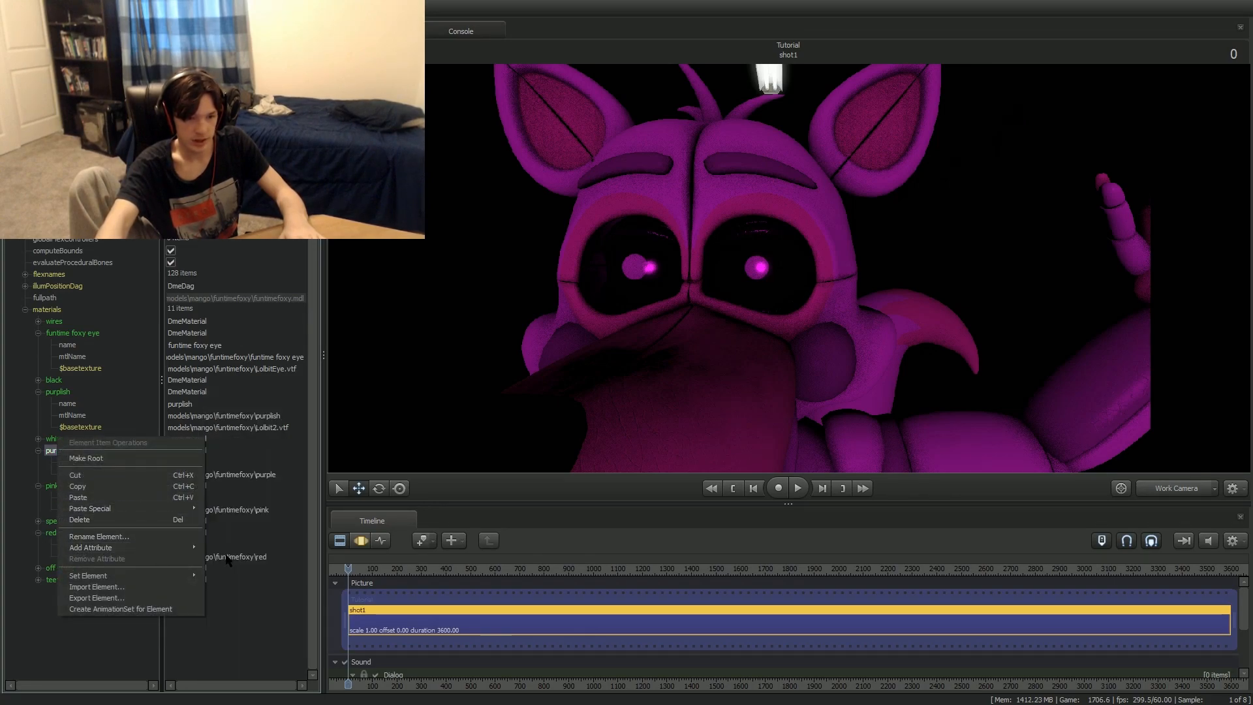
mouse_move(168, 547)
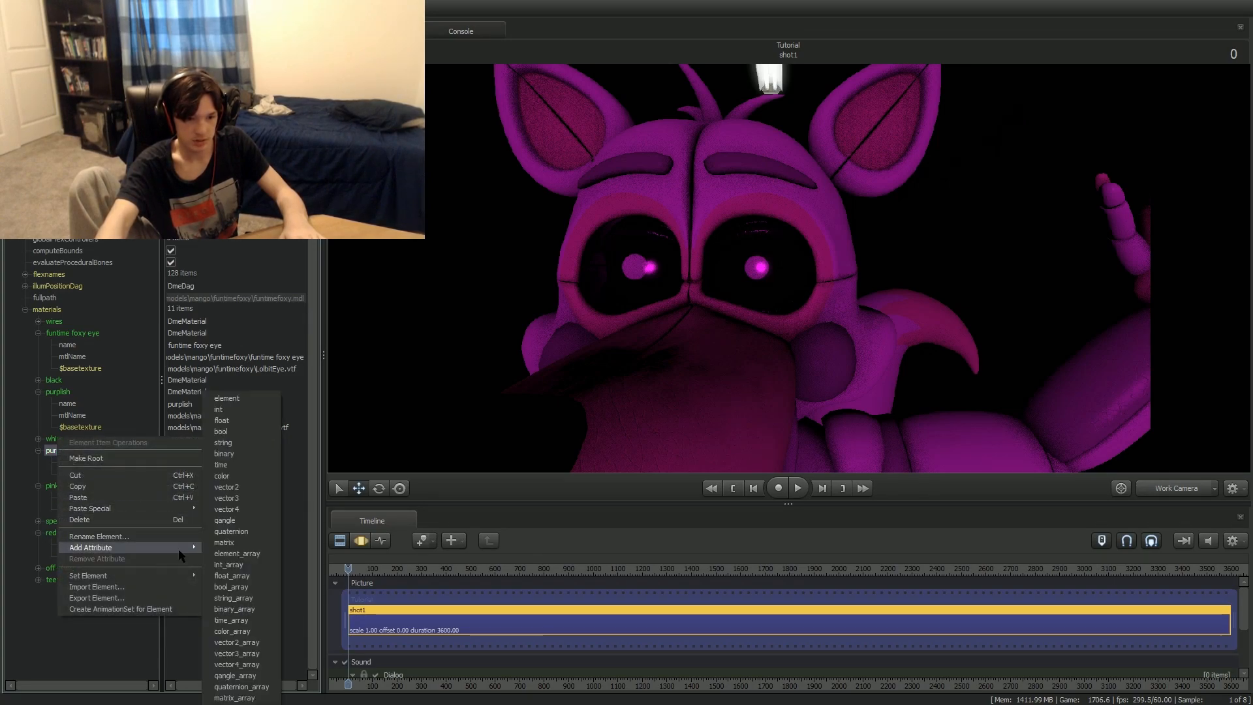
left_click(251, 444)
double_click(159, 498)
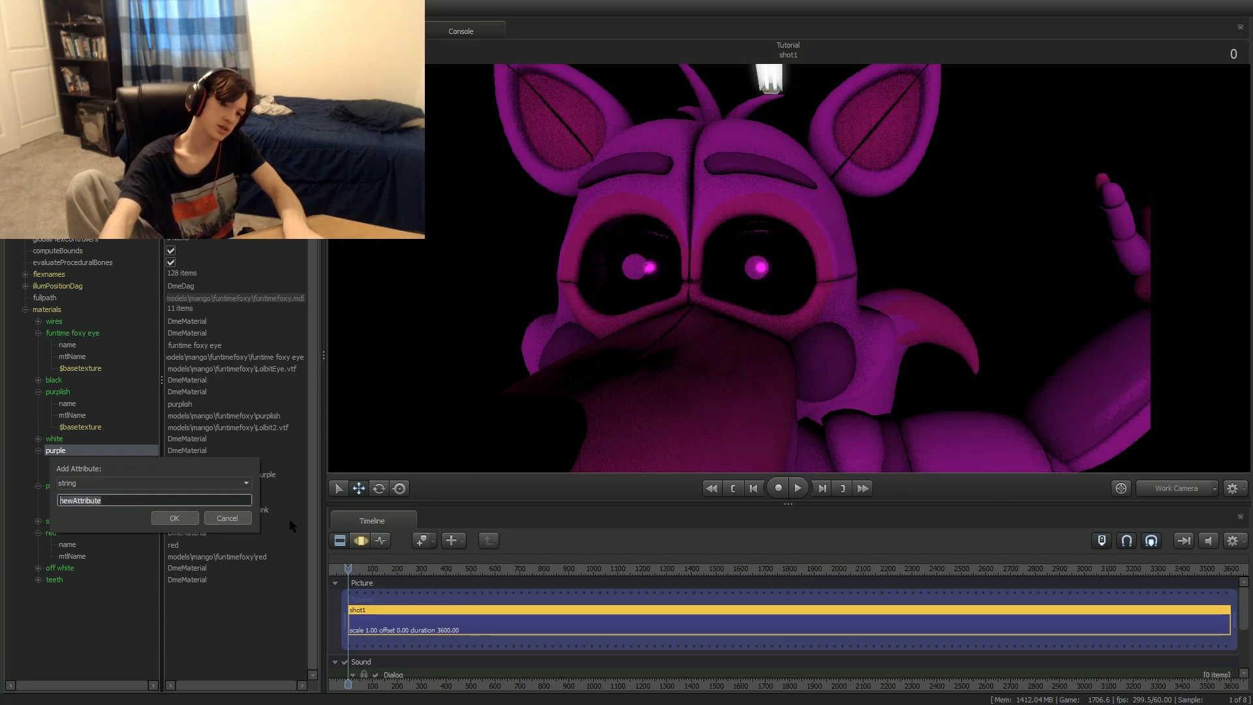
type("$basetexture")
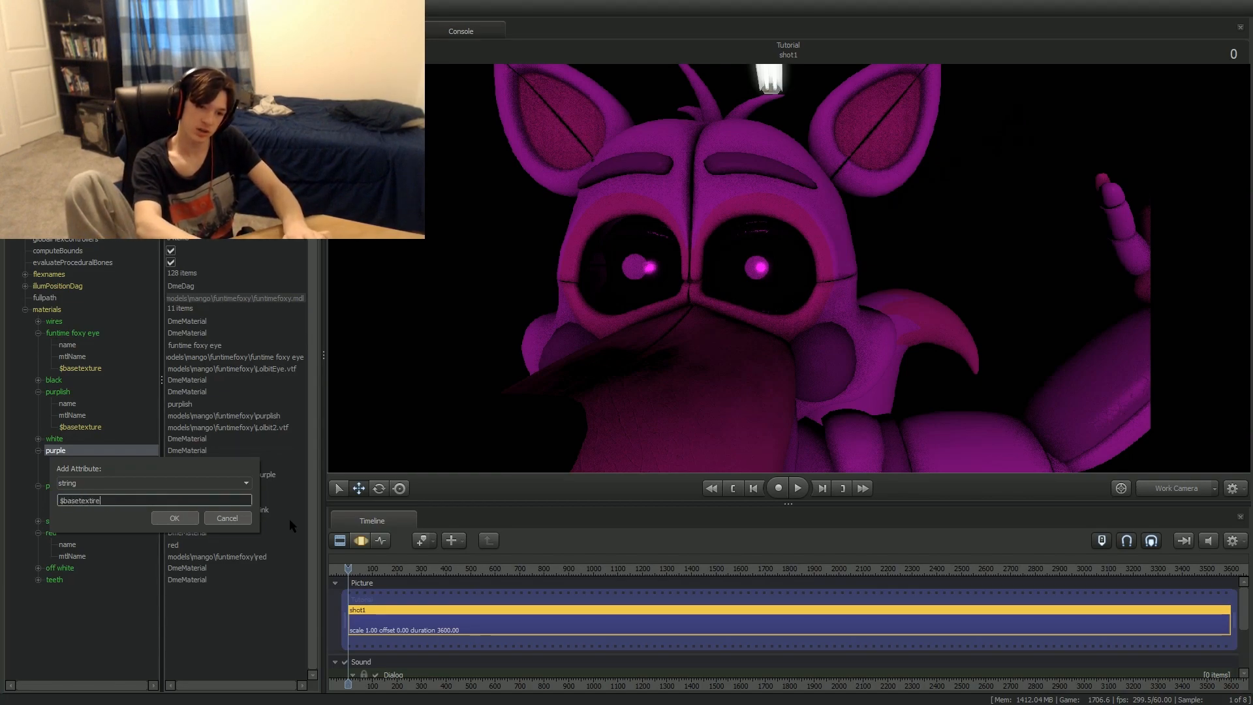
key("Return")
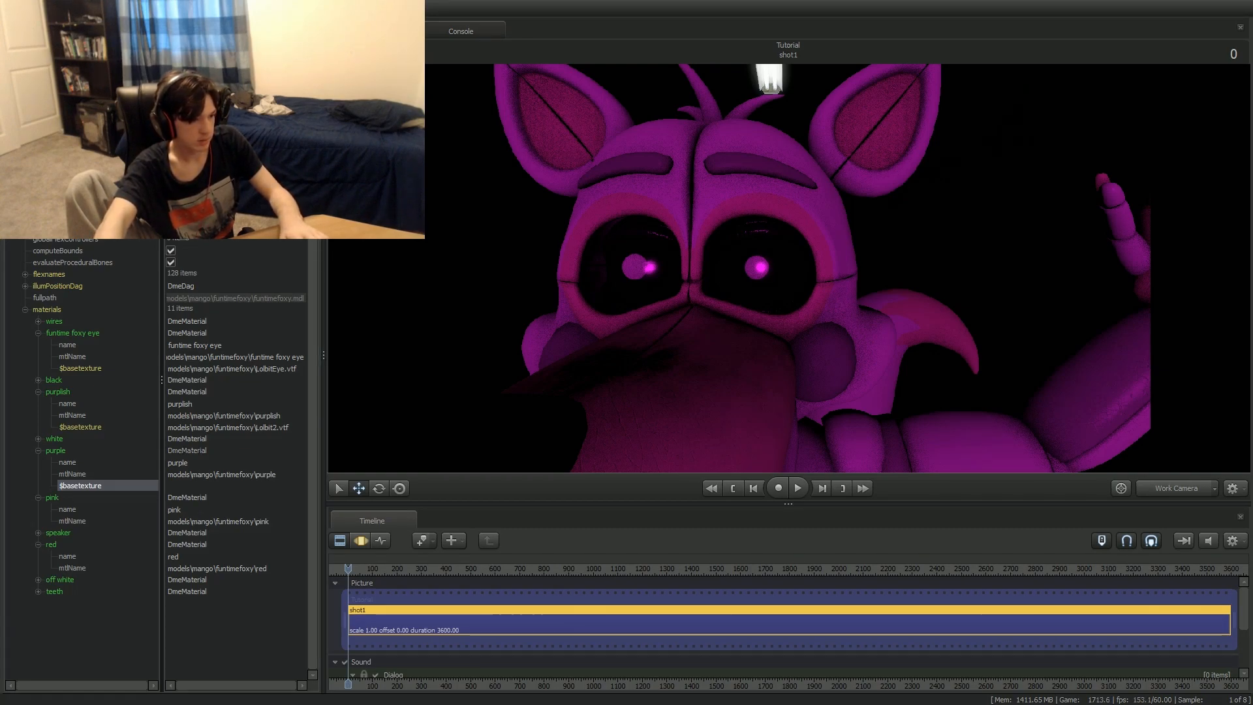
Try models\mango\funtimefoxy\Lolbit3.vtf as the purple material's $basetexture and undo the entry.
left_click(226, 486)
type("models\\mango\\funtimefoxy\\Lolbit3.vtf")
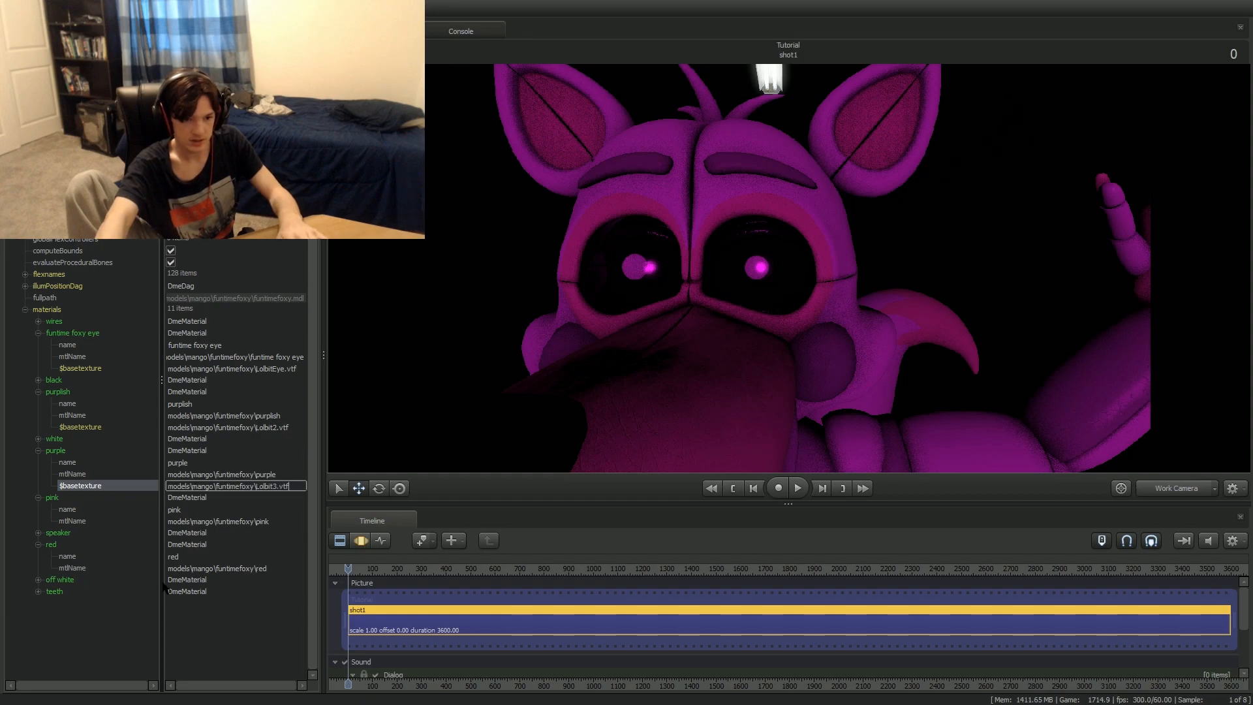
left_click(119, 619)
left_click_drag(627, 294, 665, 326)
key("ctrl+z")
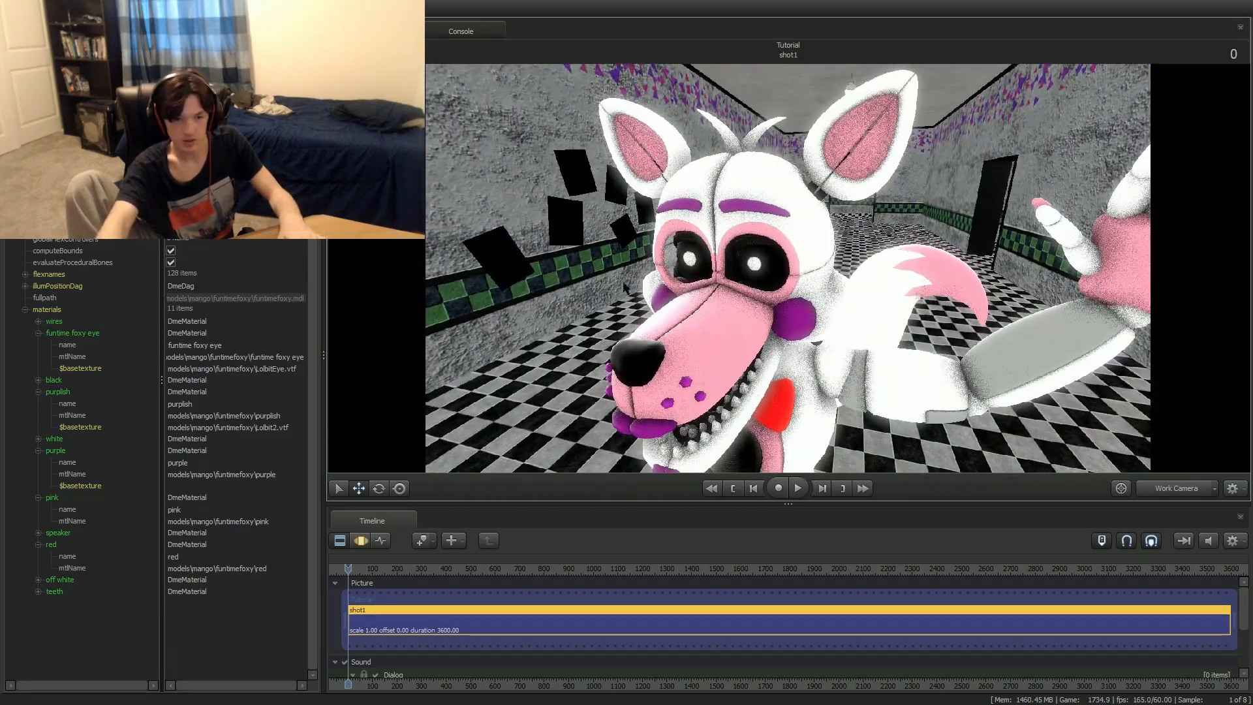
Set the purple material's $basetexture to models\mango\funtimefoxy\Lolbit3.vtf.
double_click(199, 485)
type("models\\mango\\funtimefoxy\\Lolbit3.vtf")
left_click(141, 631)
Add a string attribute named $basetexture to the pink material.
mouse_move(723, 256)
left_mouse_down()
mouse_move(712, 307)
mouse_move(724, 267)
left_mouse_up()
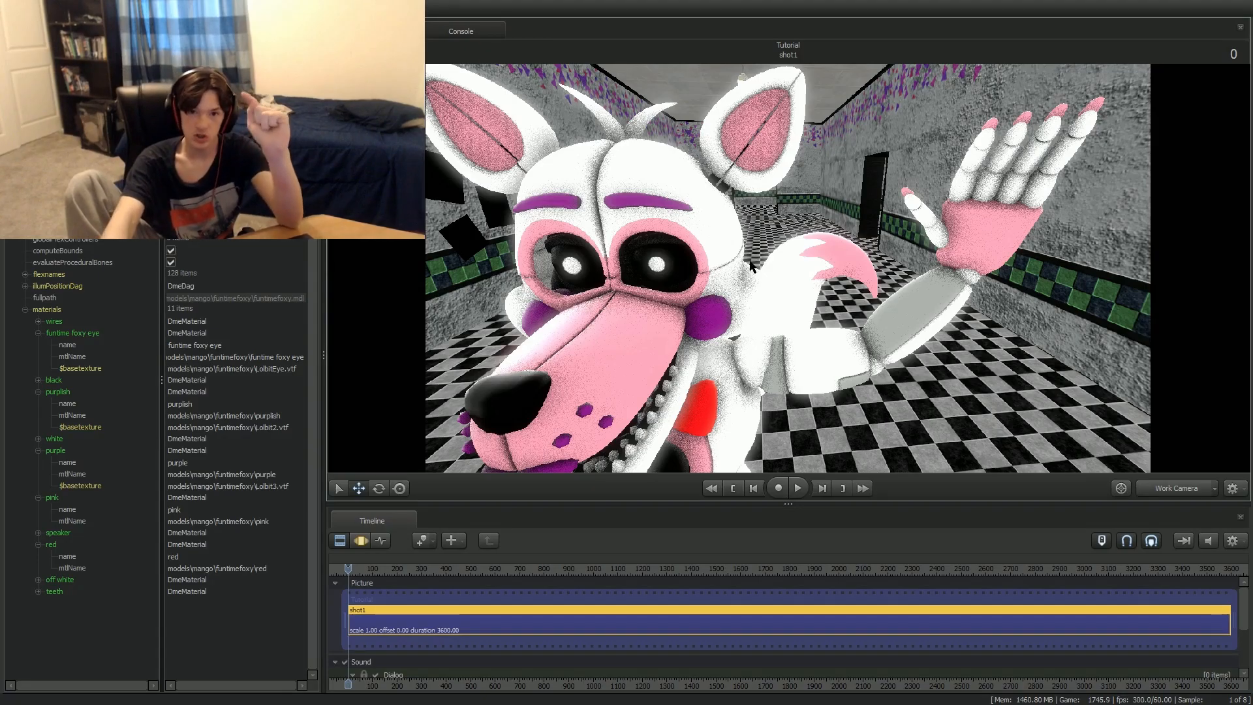
key("s")
left_click_drag(788, 269, 711, 341)
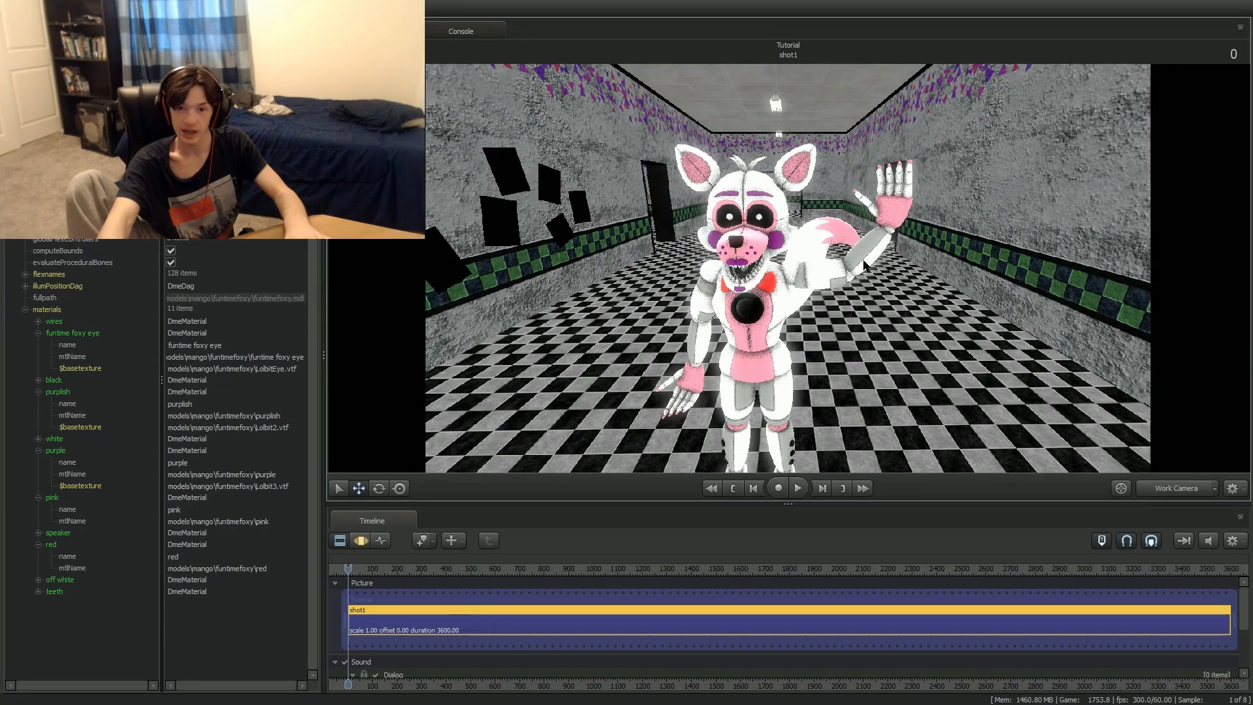
left_click_drag(833, 246, 819, 253)
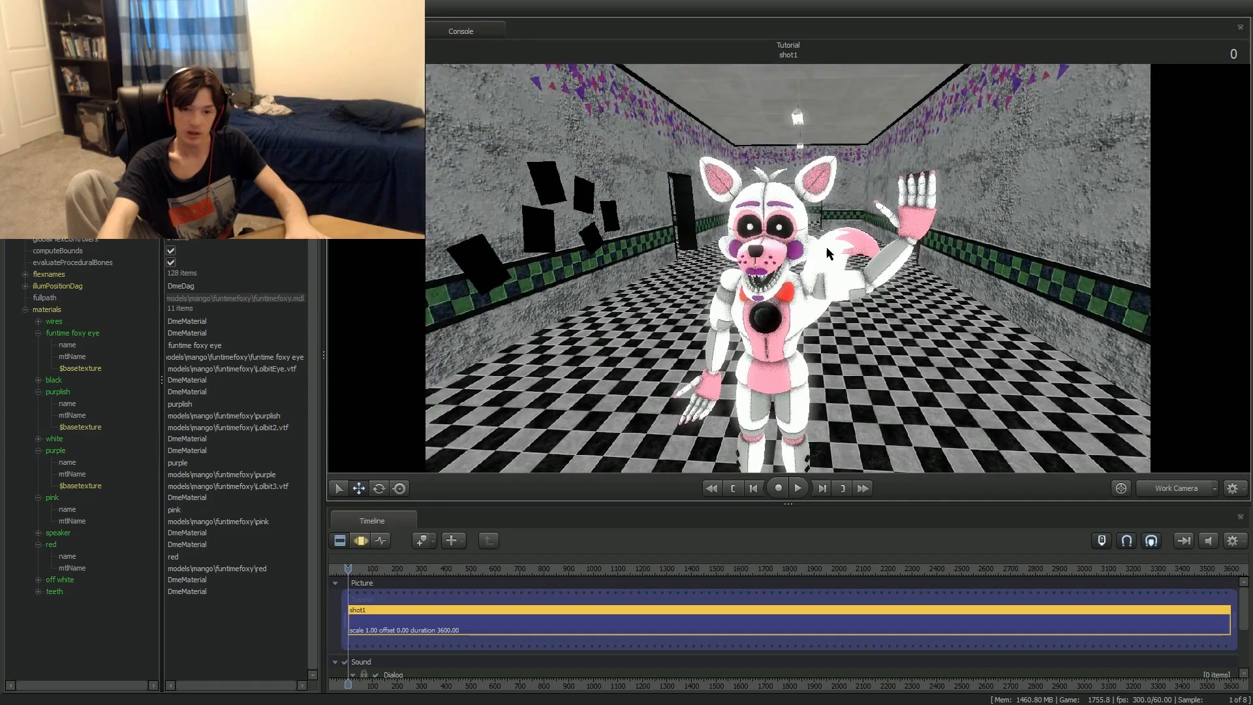
left_click(49, 499)
right_click(49, 502)
mouse_move(139, 595)
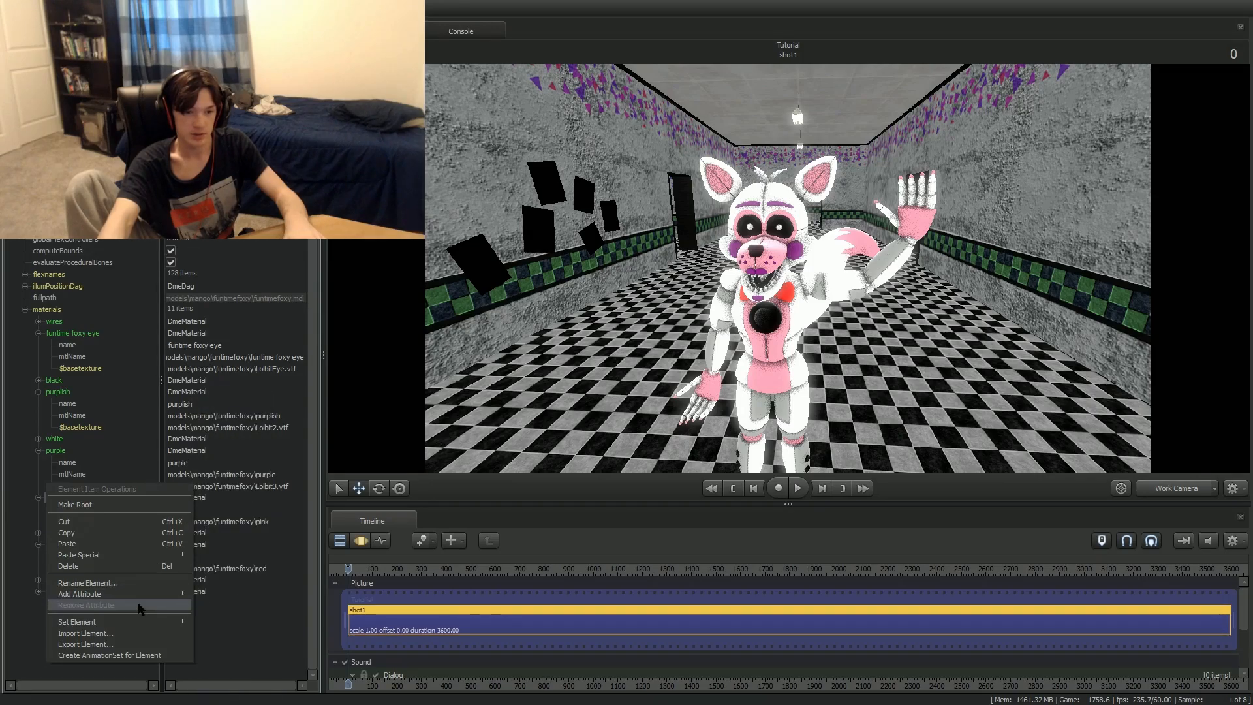
left_click(229, 443)
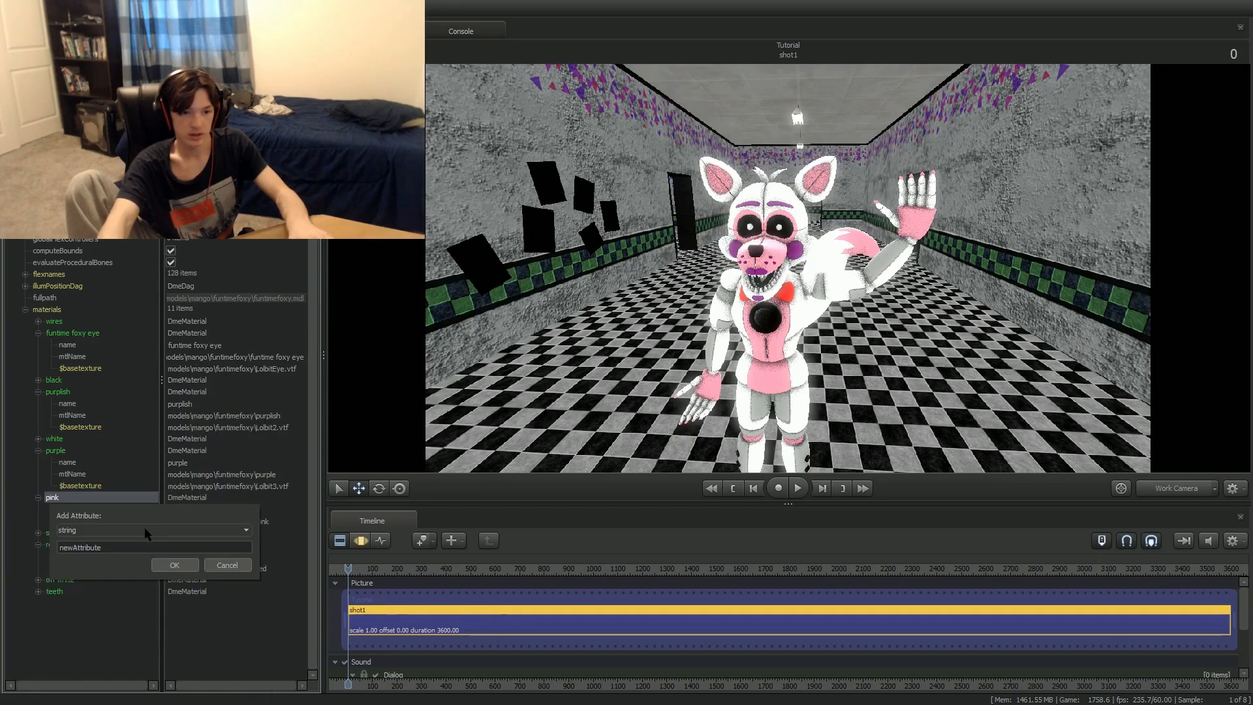
left_click(175, 544)
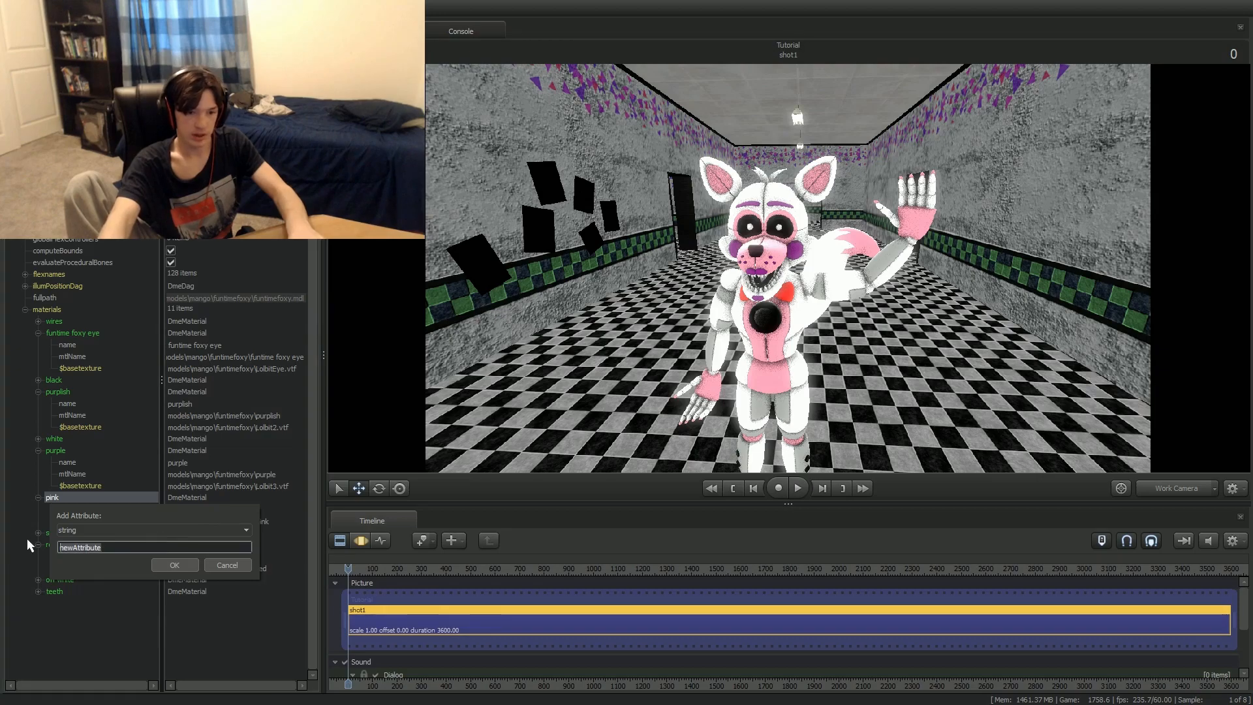
type("$basetexture")
key("Return")
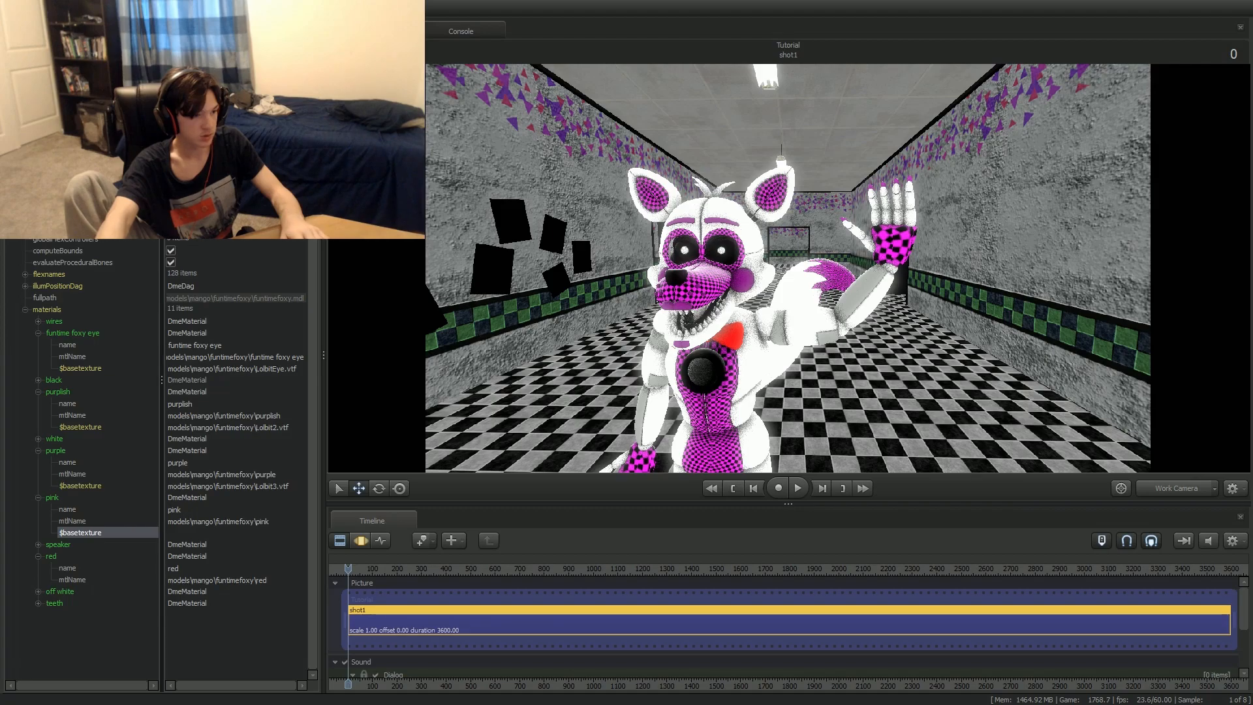
Set the pink material's $basetexture to models\mango\funtimefoxy\Lolbit1.vtf.
left_click(203, 533)
type("models\\mango\\funtimefoxy\\Lolbit1.vtf")
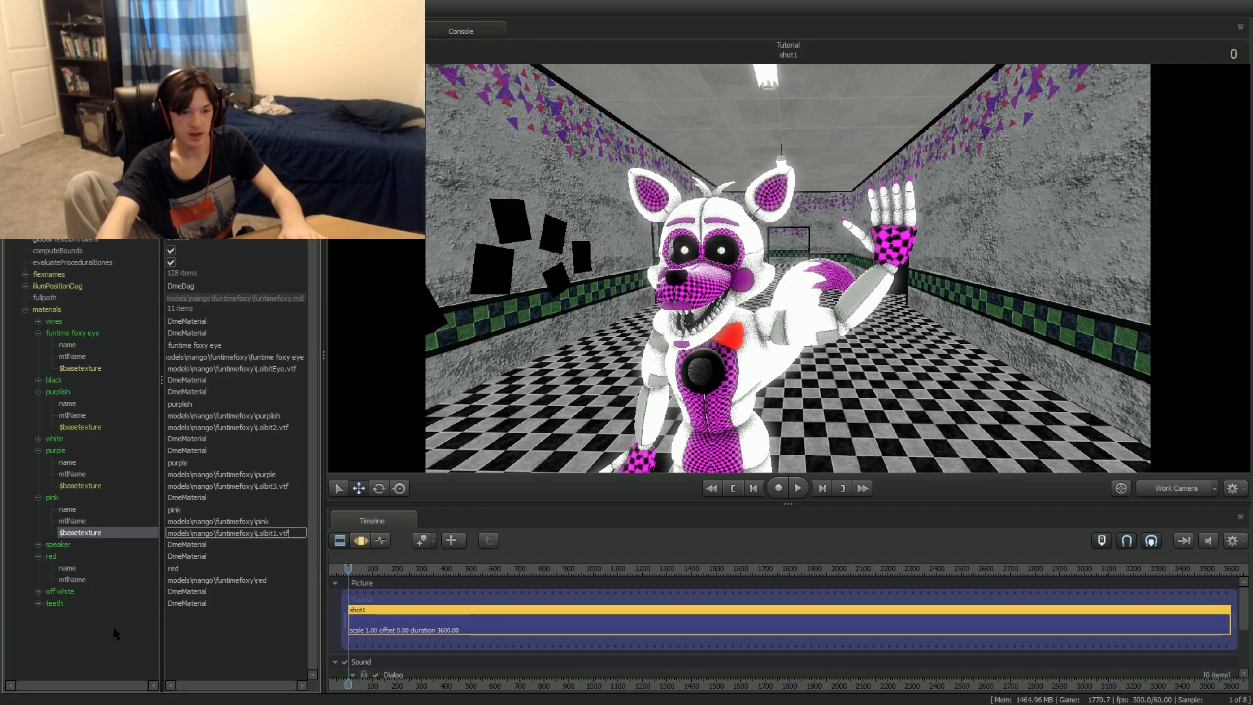
left_click(106, 628)
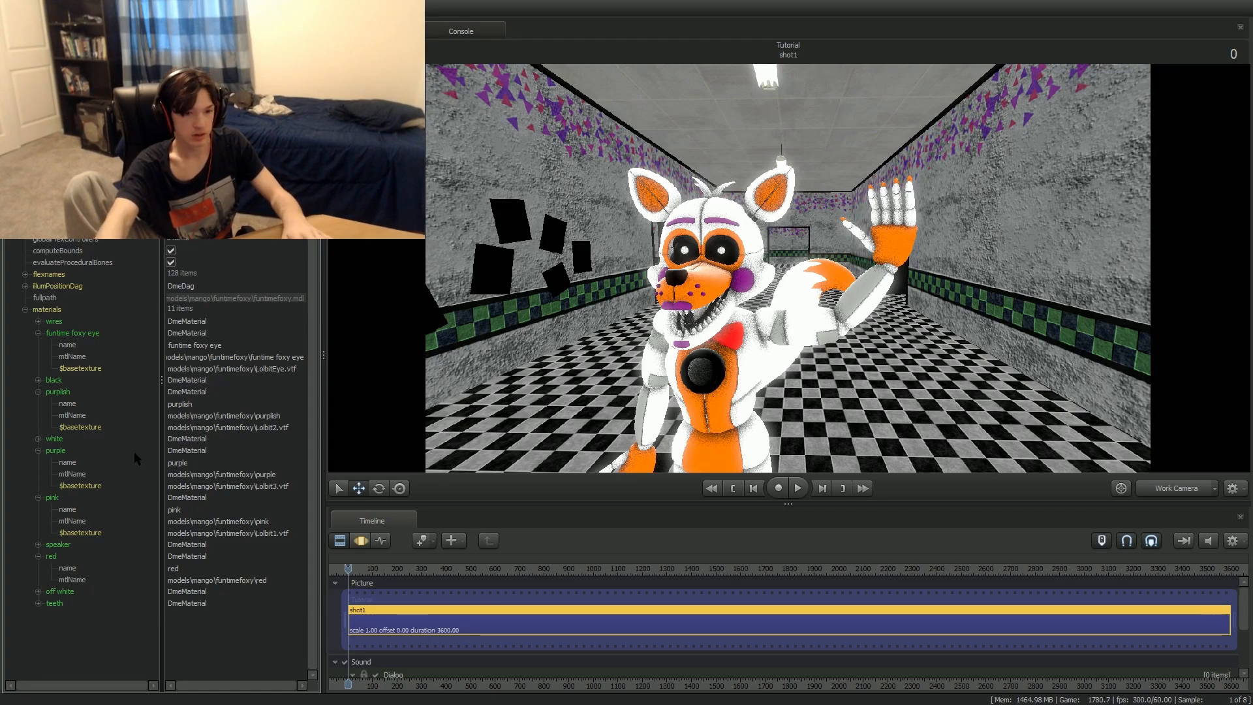
Add a string attribute named $basetexture to the red material.
key("s")
left_click_drag(699, 346, 622, 307)
key("w")
left_click_drag(767, 303, 692, 300)
key("s")
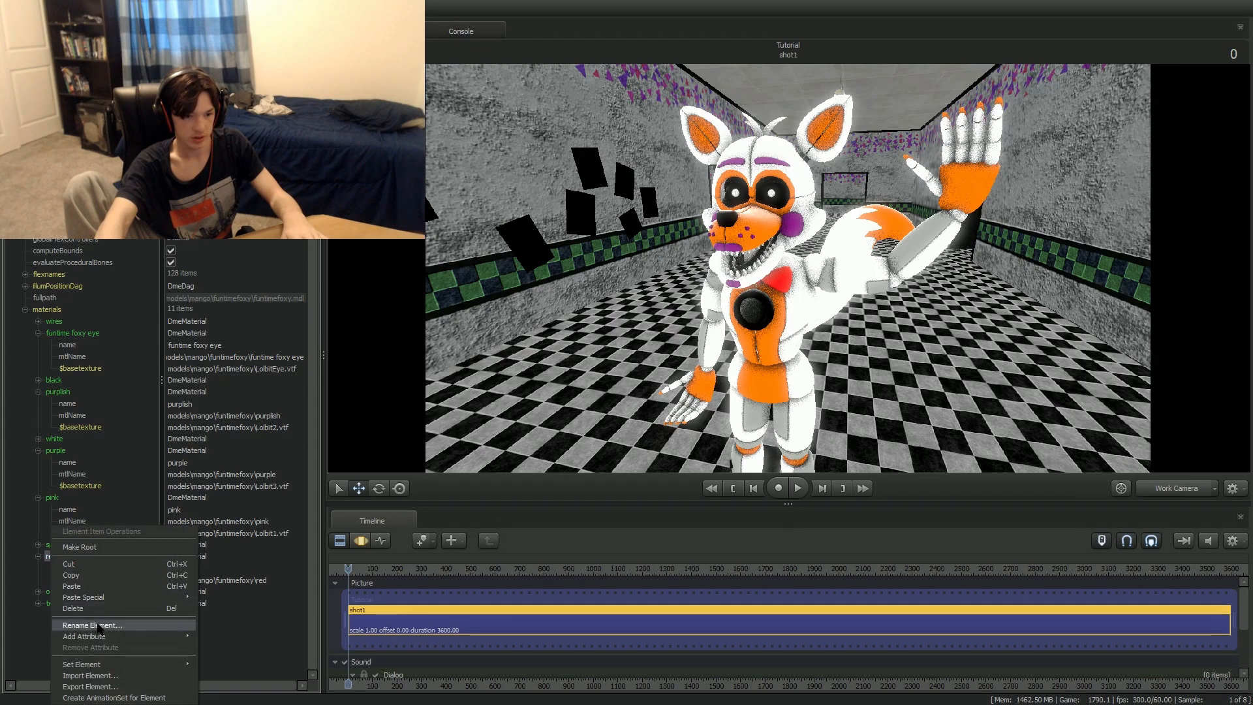
mouse_move(151, 643)
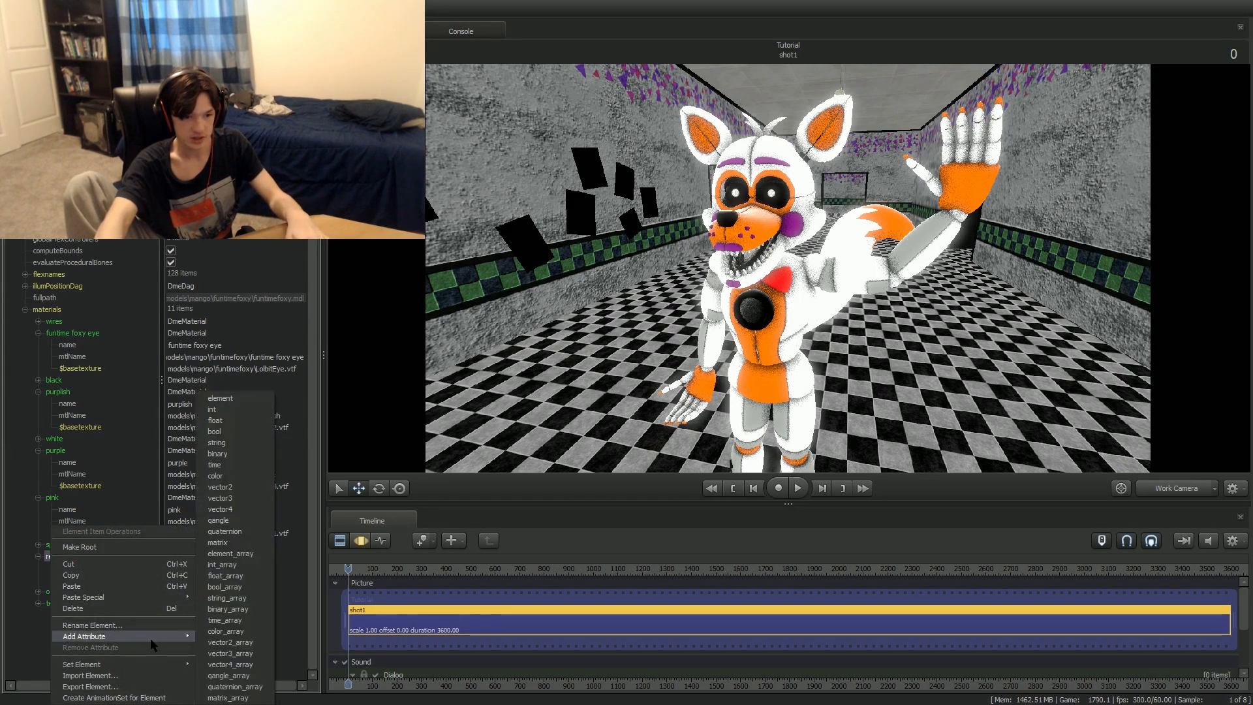
left_click(240, 443)
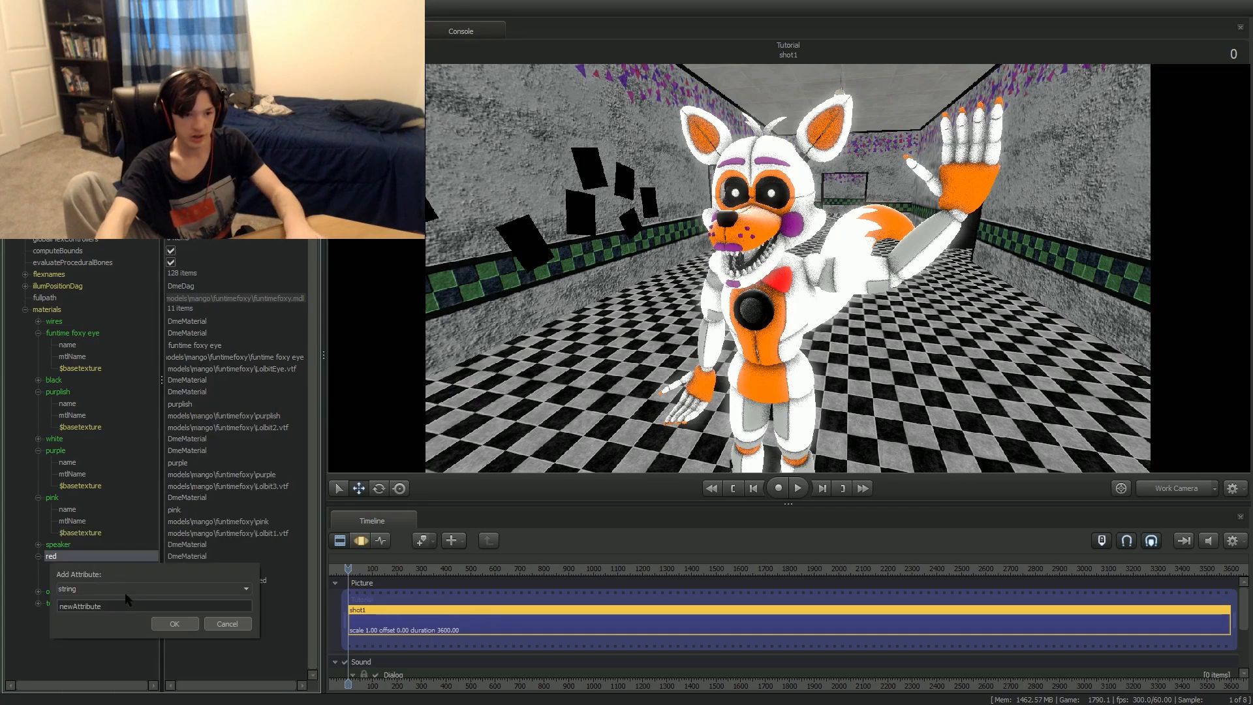
type("$basetext")
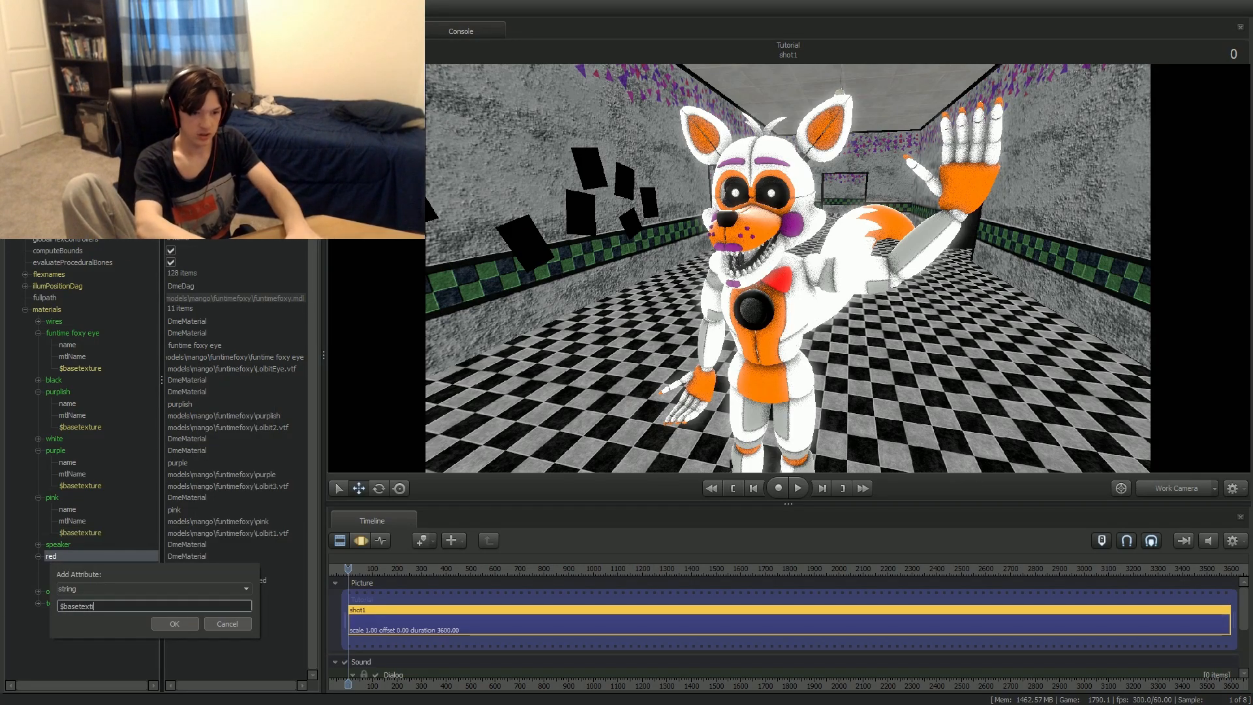
type("ure")
key("Return")
Set the red material's $basetexture to models\mango\funtimefoxy\LolbitBowtie.vtf.
double_click(182, 591)
type("models\\mango\\funtimefoxy\\LolbitBowtie.vtf")
key("Return")
Examine the whole retextured model in the work camera, toggling the viewport lighting on and off.
left_click_drag(624, 418, 762, 230)
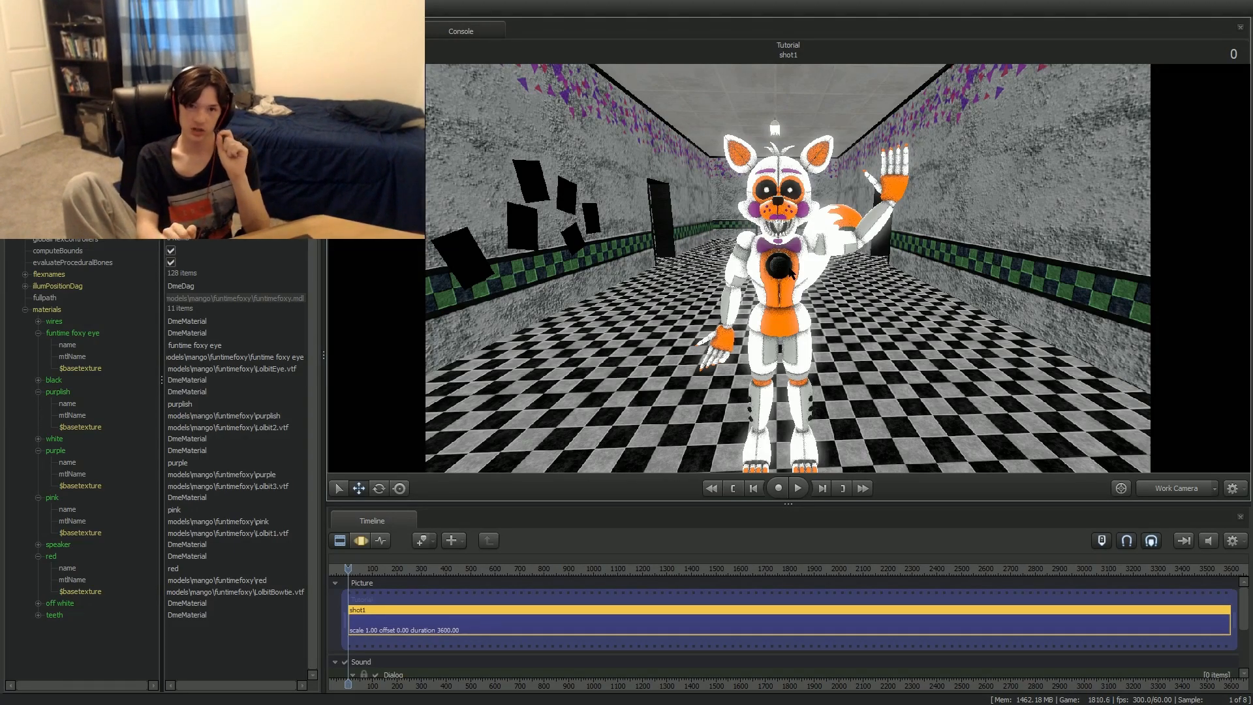
right_click(727, 153)
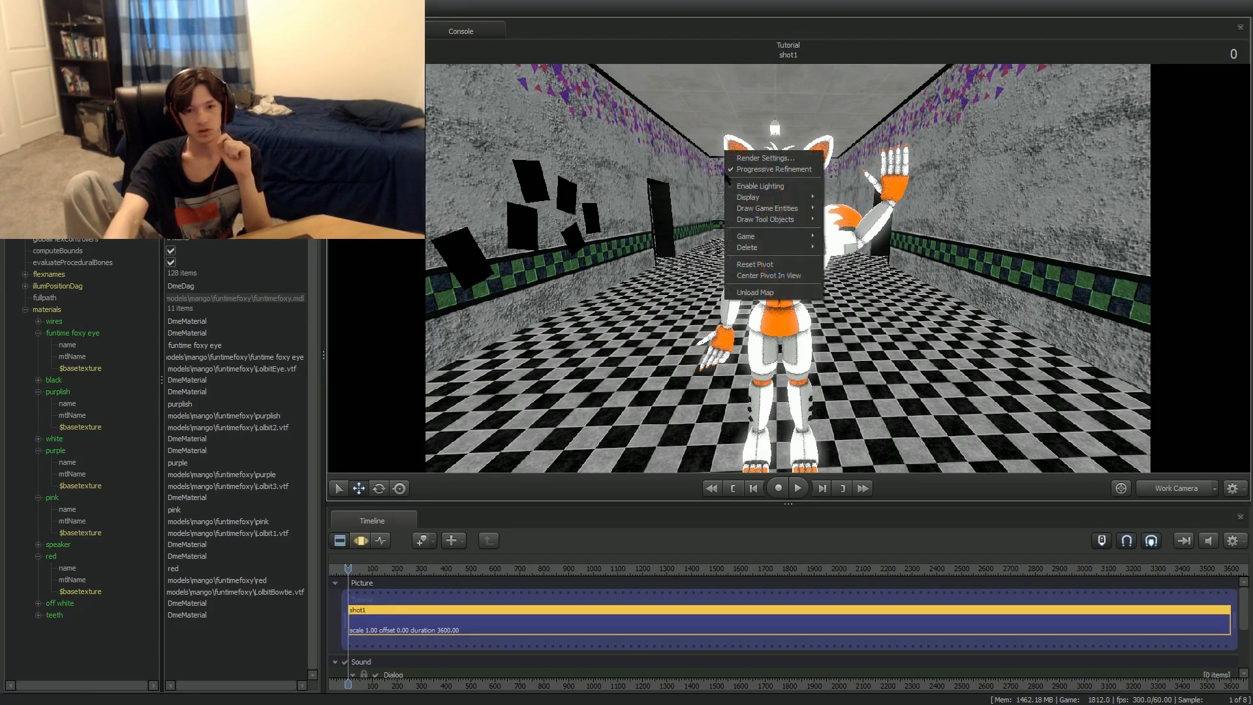
left_click(773, 187)
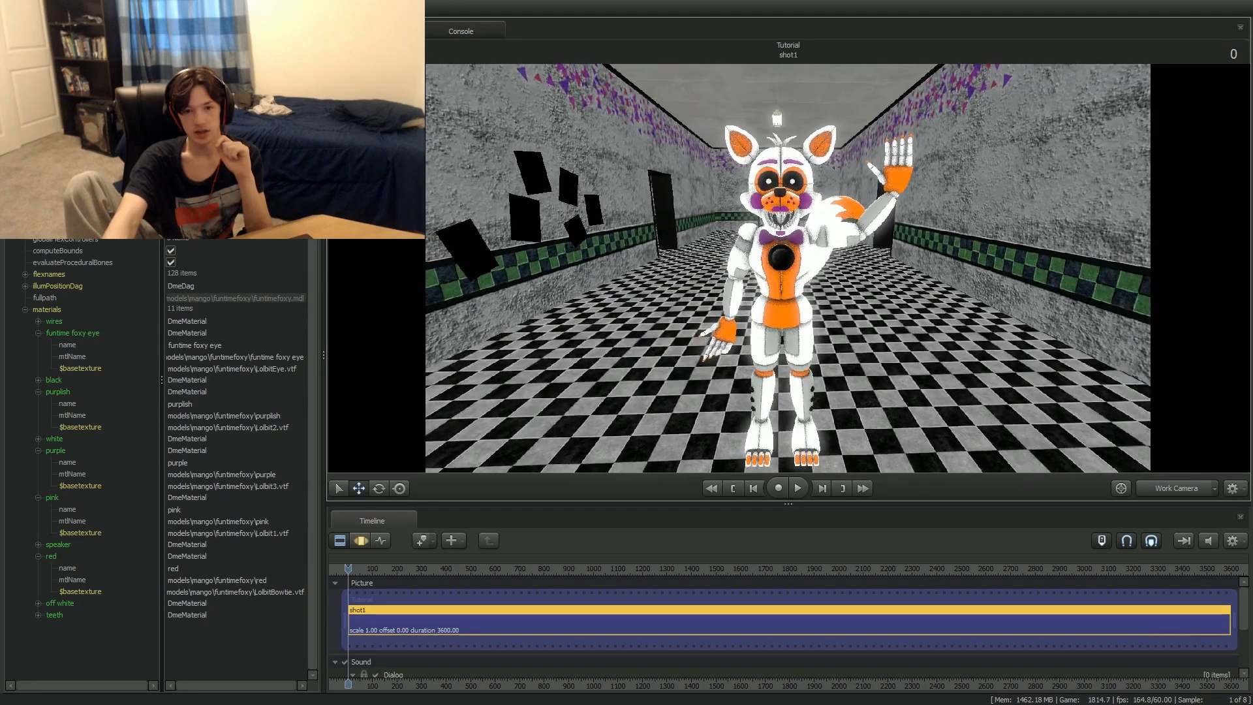
right_click(744, 142)
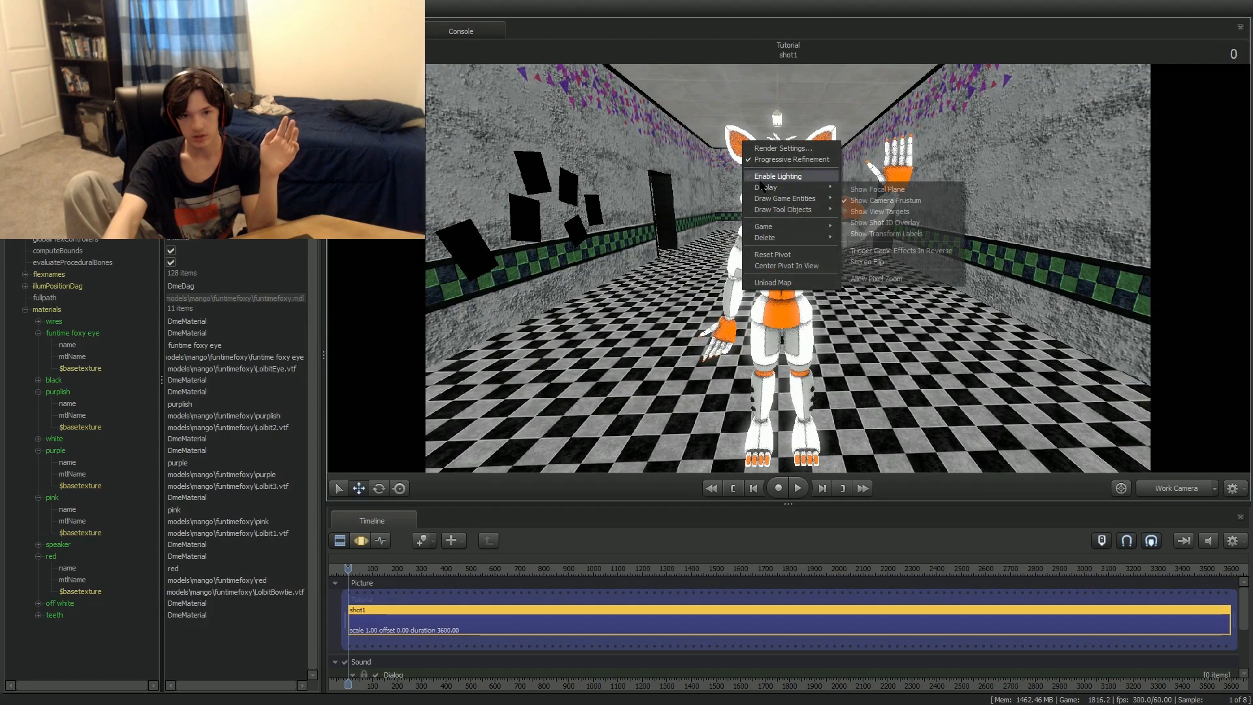
left_click(767, 177)
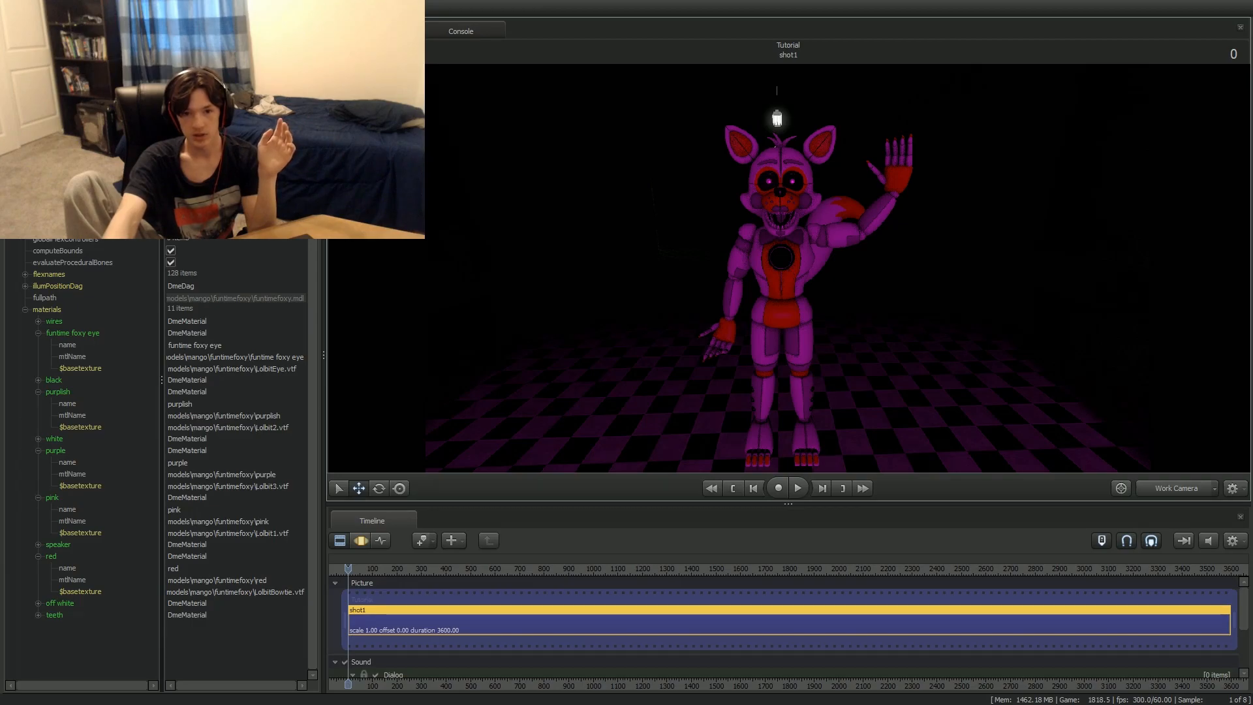
right_click(756, 243)
left_click(790, 282)
mouse_move(770, 269)
left_mouse_down()
mouse_move(745, 229)
mouse_move(771, 275)
mouse_move(759, 251)
mouse_move(765, 274)
mouse_move(757, 262)
left_mouse_up()
key("s")
key("w")
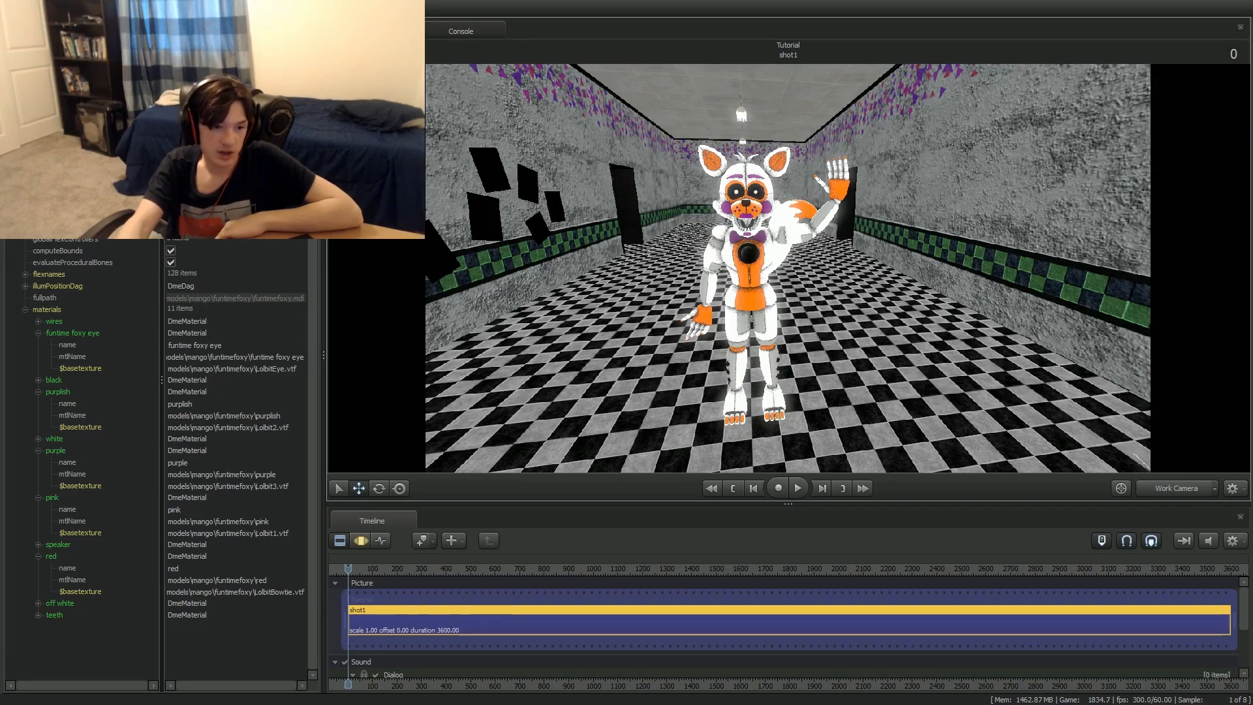
Remove the $basetexture attributes from the purplish, purple and red materials.
right_click(80, 427)
left_click(104, 483)
right_click(94, 475)
left_click(116, 522)
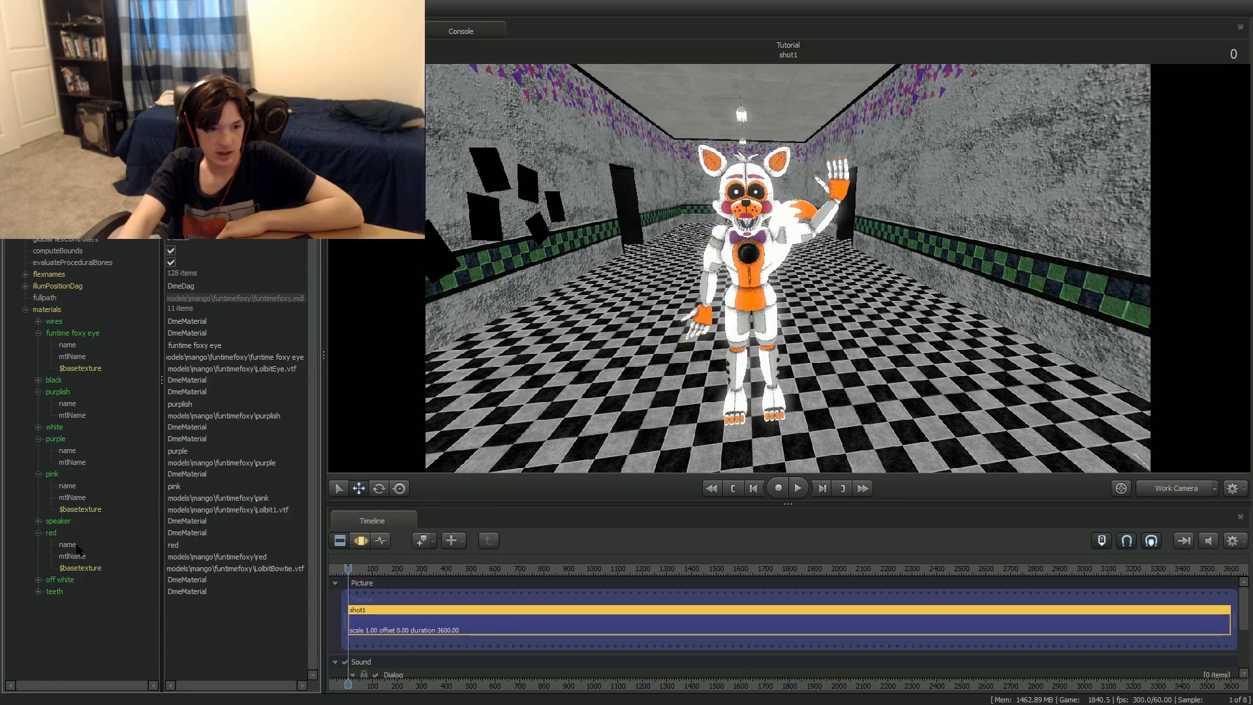
right_click(83, 568)
left_click(102, 620)
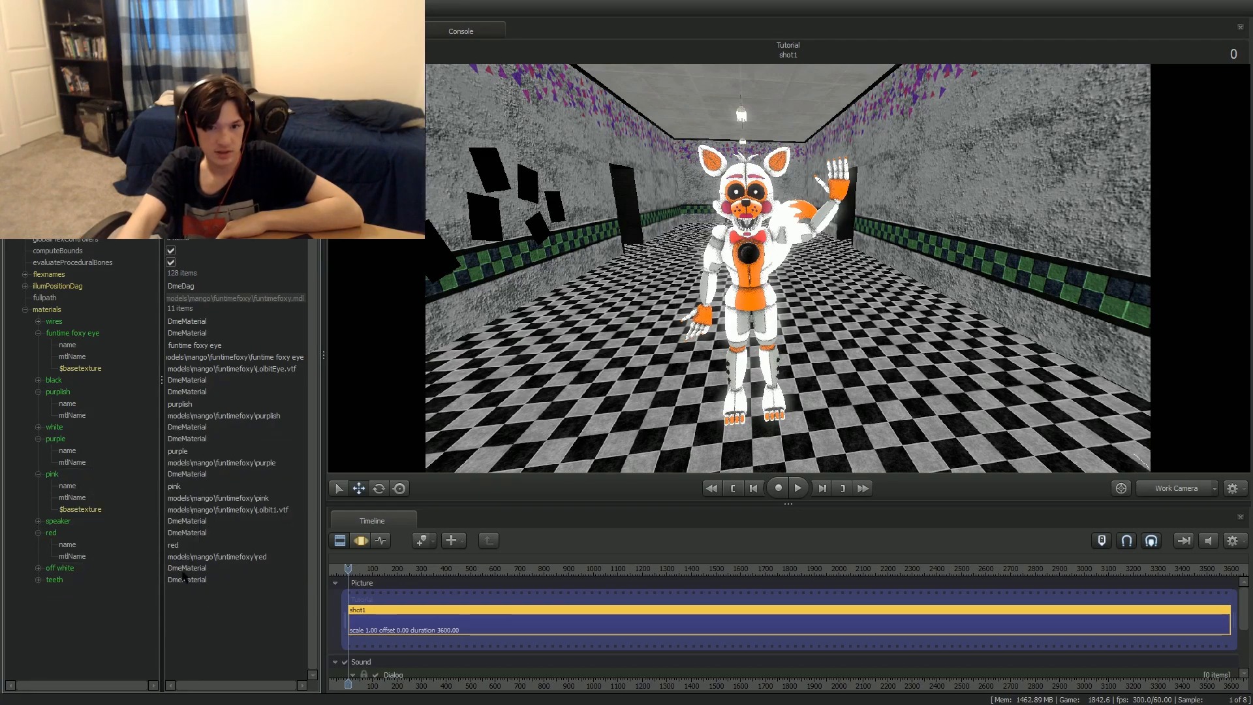
left_click_drag(718, 314, 767, 301)
key("w")
key("w")
key("s")
key("s")
key("w")
key("s")
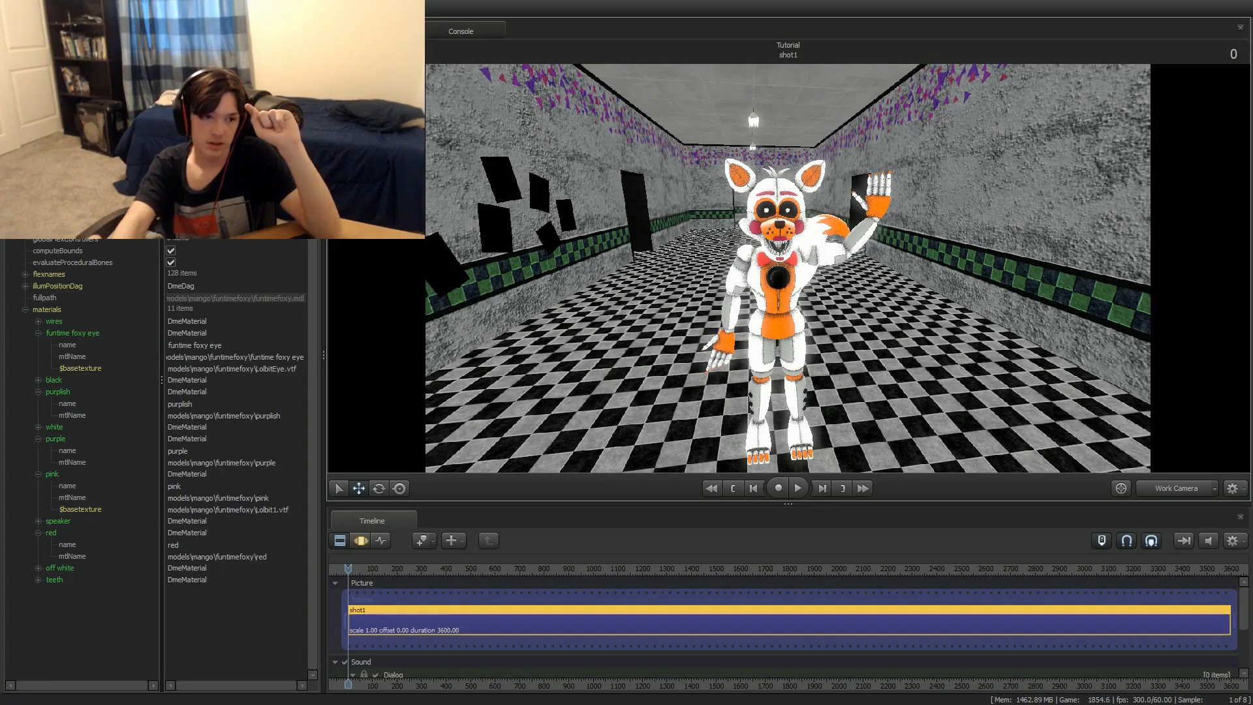
Add a color attribute named $color to the funtime foxy eye material.
right_click(64, 332)
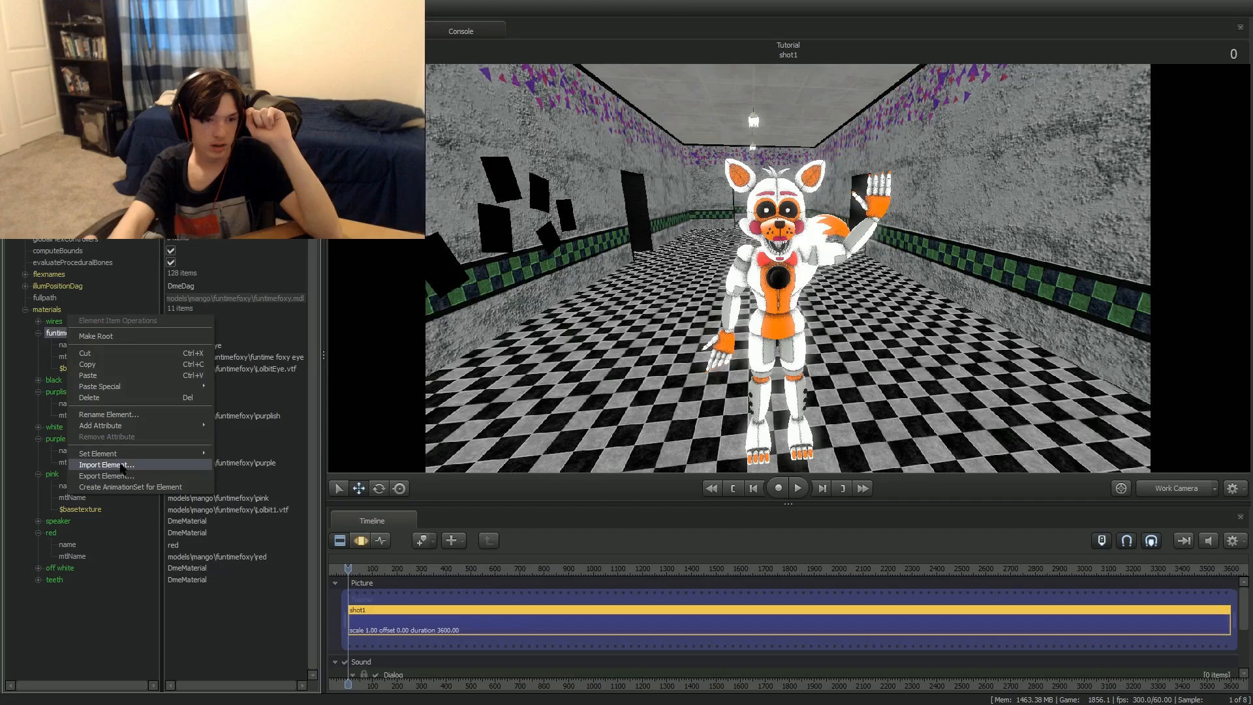
mouse_move(124, 425)
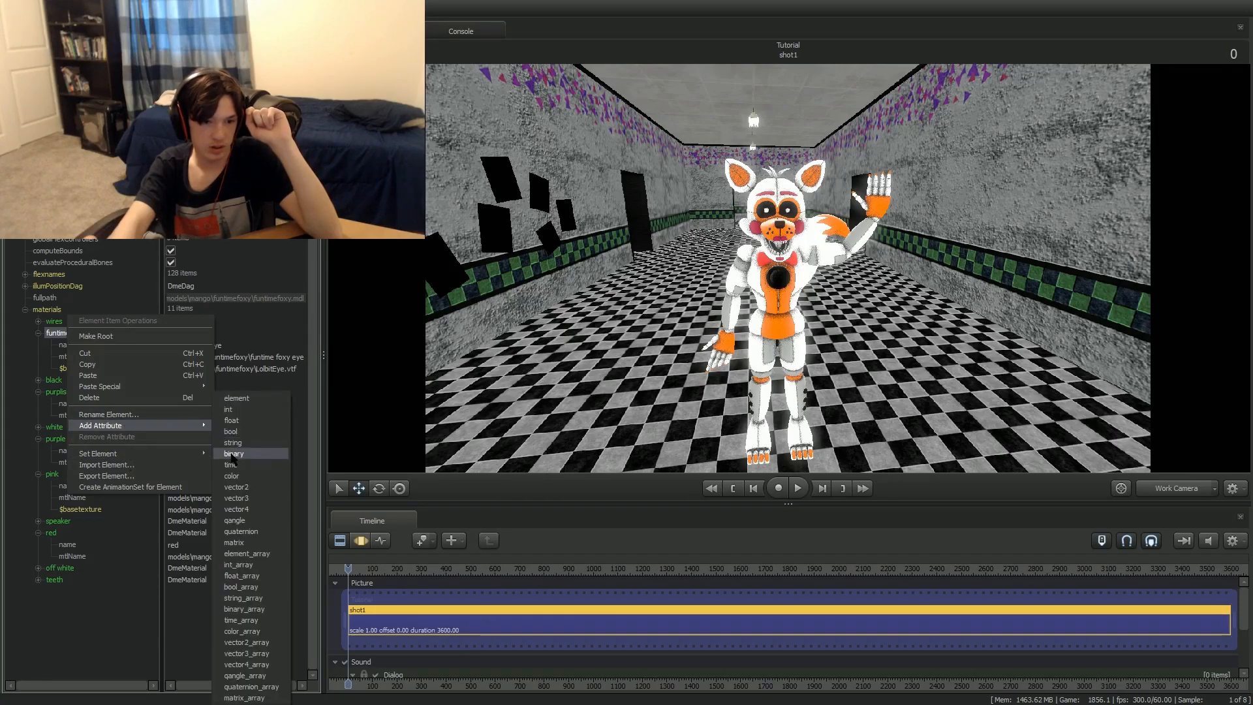
left_click(232, 476)
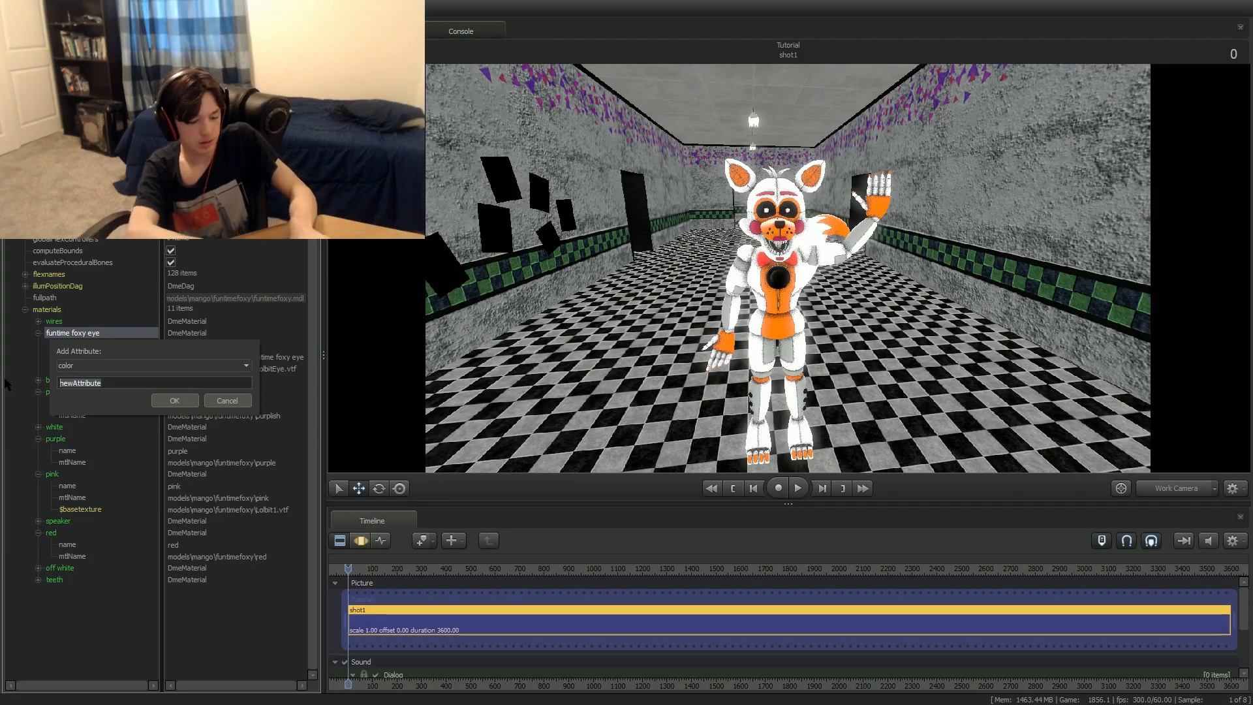
left_click_drag(123, 386, 34, 372)
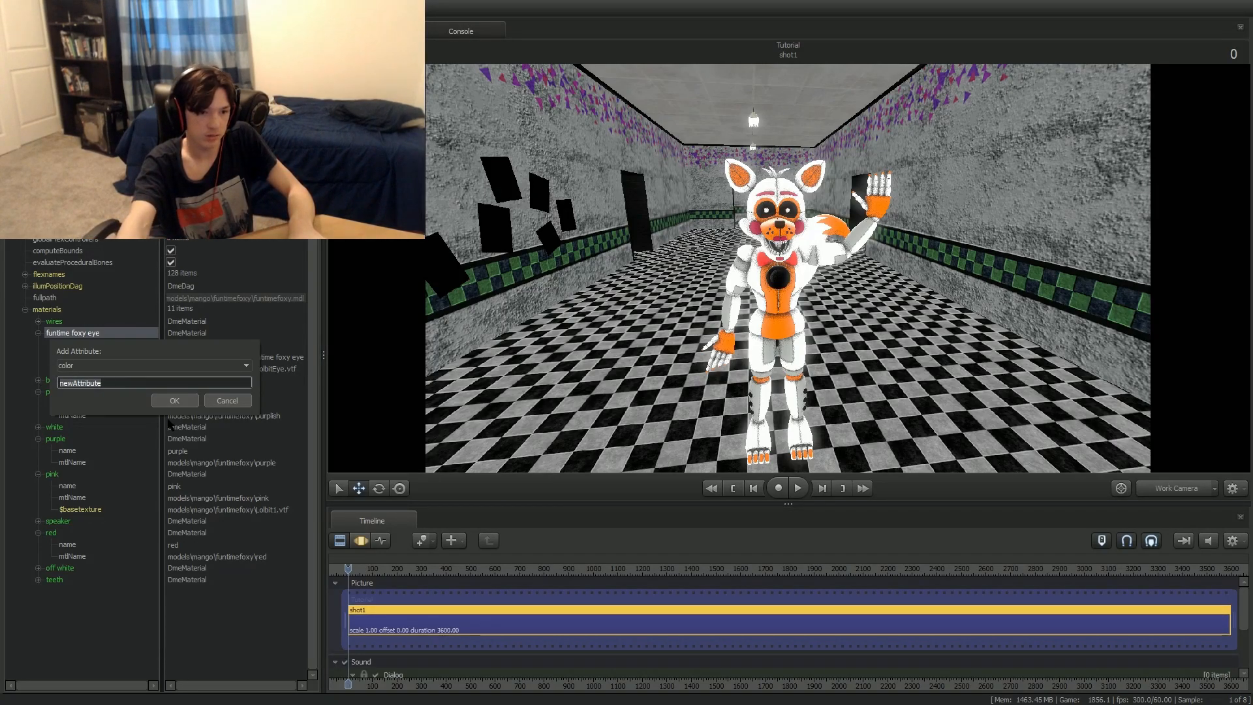
type("$col")
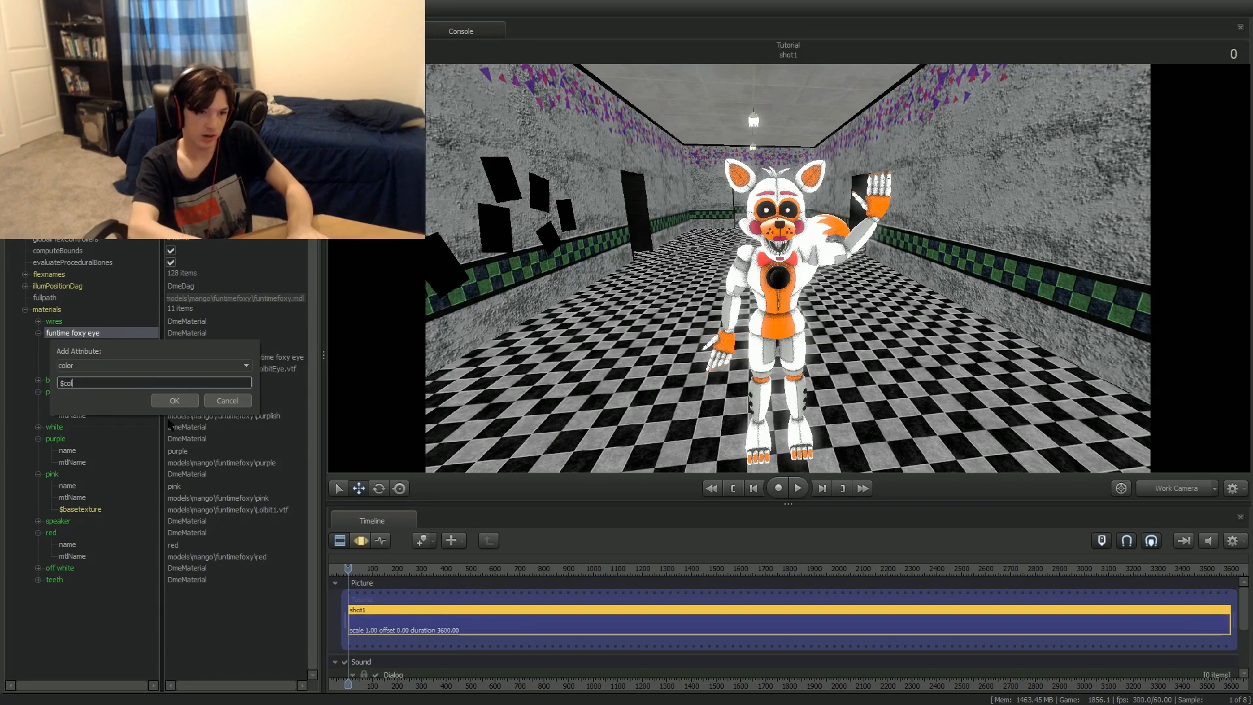
type("or")
key("Return")
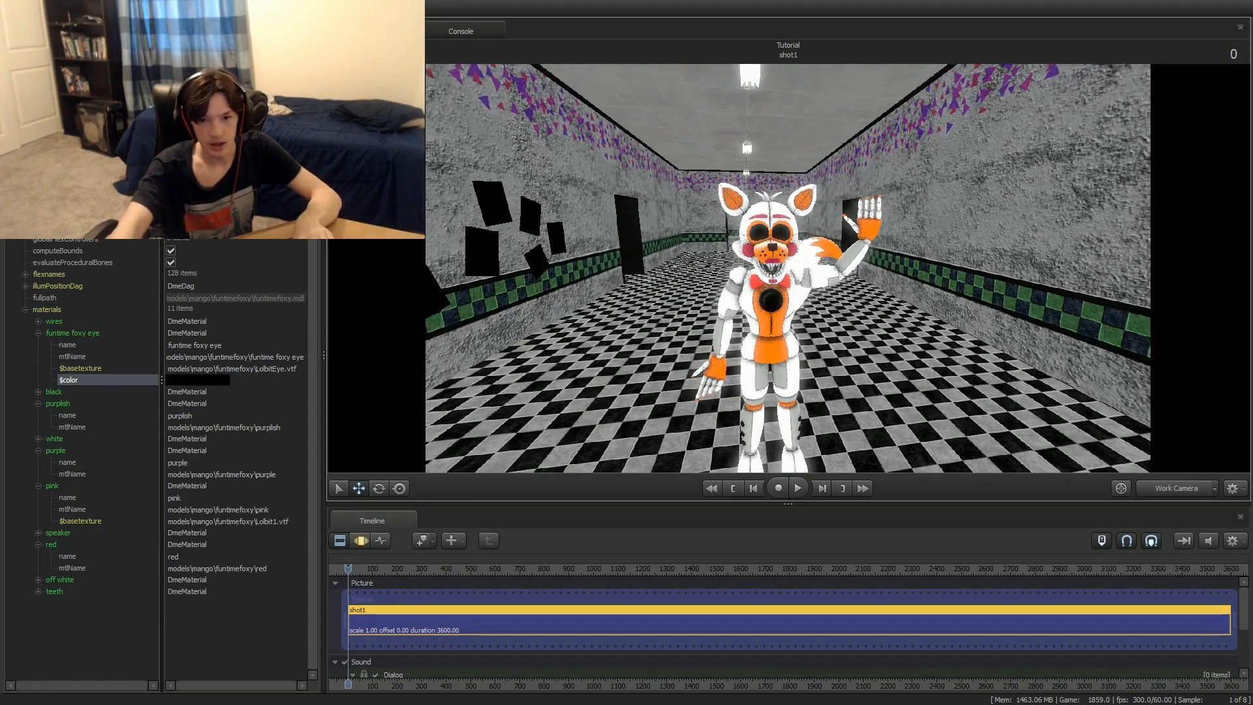
Set the $color of the funtime foxy eye material to bright pink with RGB values 255, 19, 164.
mouse_move(788, 268)
left_mouse_down()
mouse_move(805, 219)
mouse_move(788, 261)
left_mouse_up()
key("w")
left_click(180, 384)
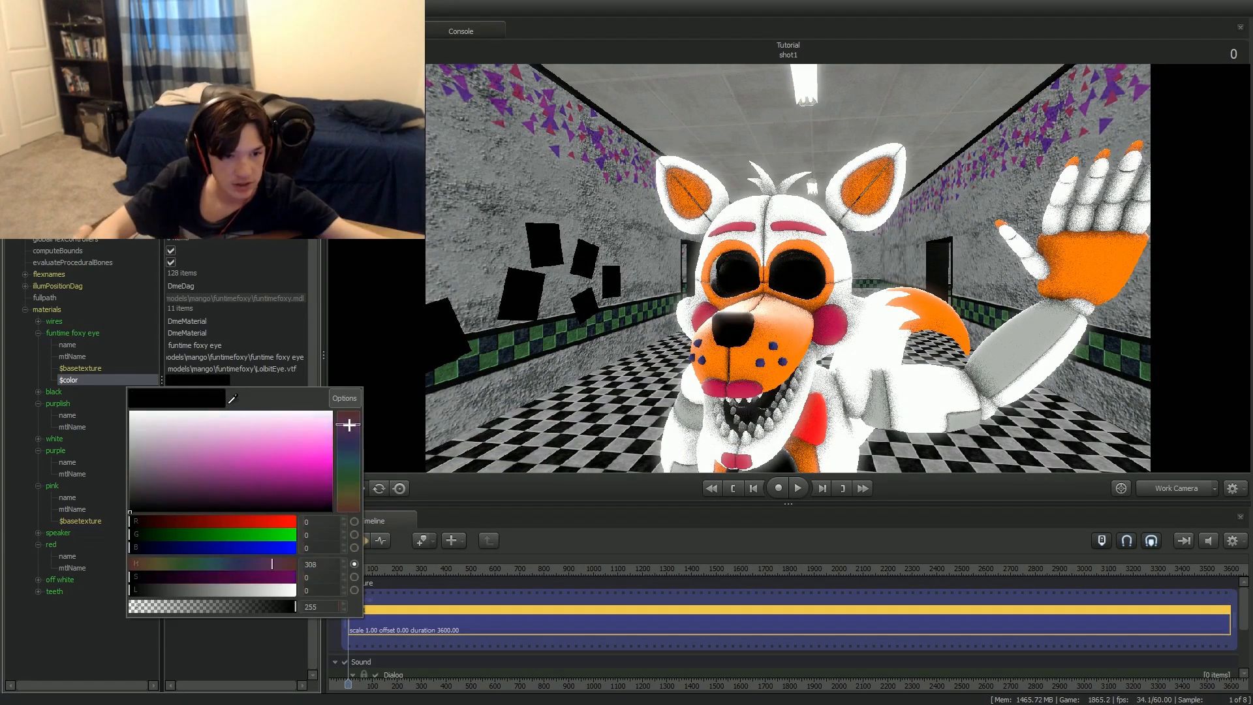
left_click_drag(264, 564, 266, 563)
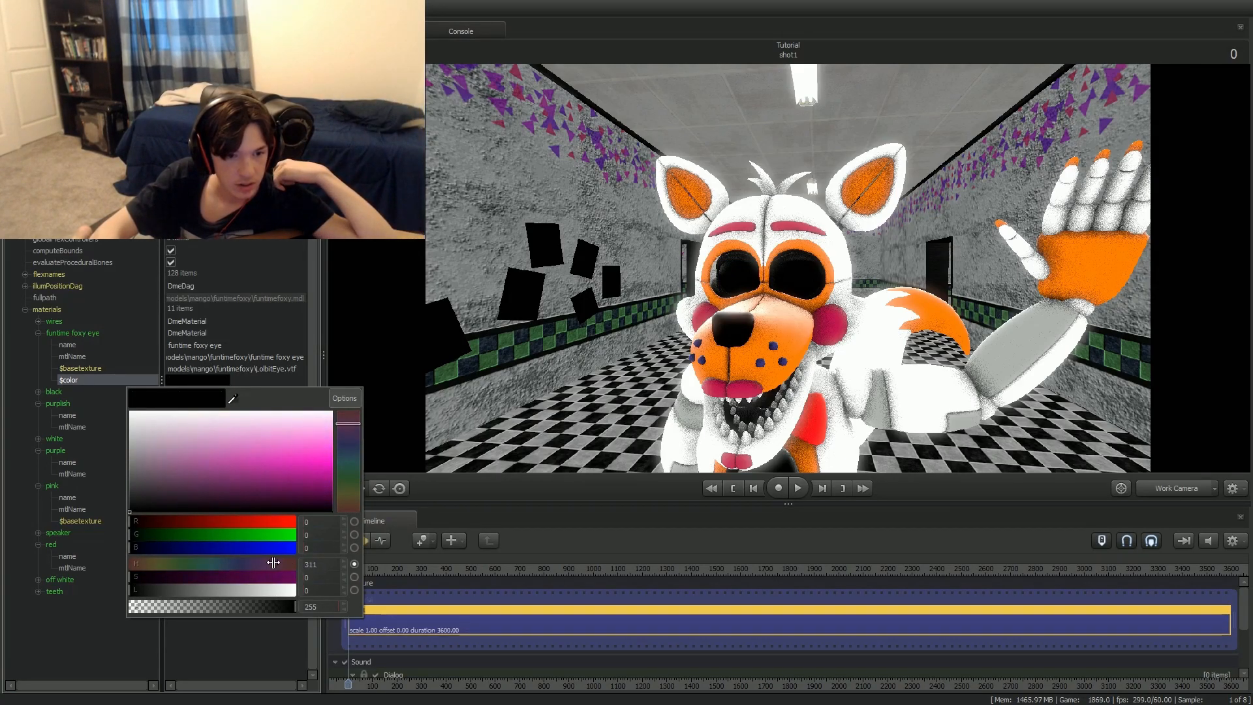
left_click(346, 444)
left_click_drag(346, 444, 349, 426)
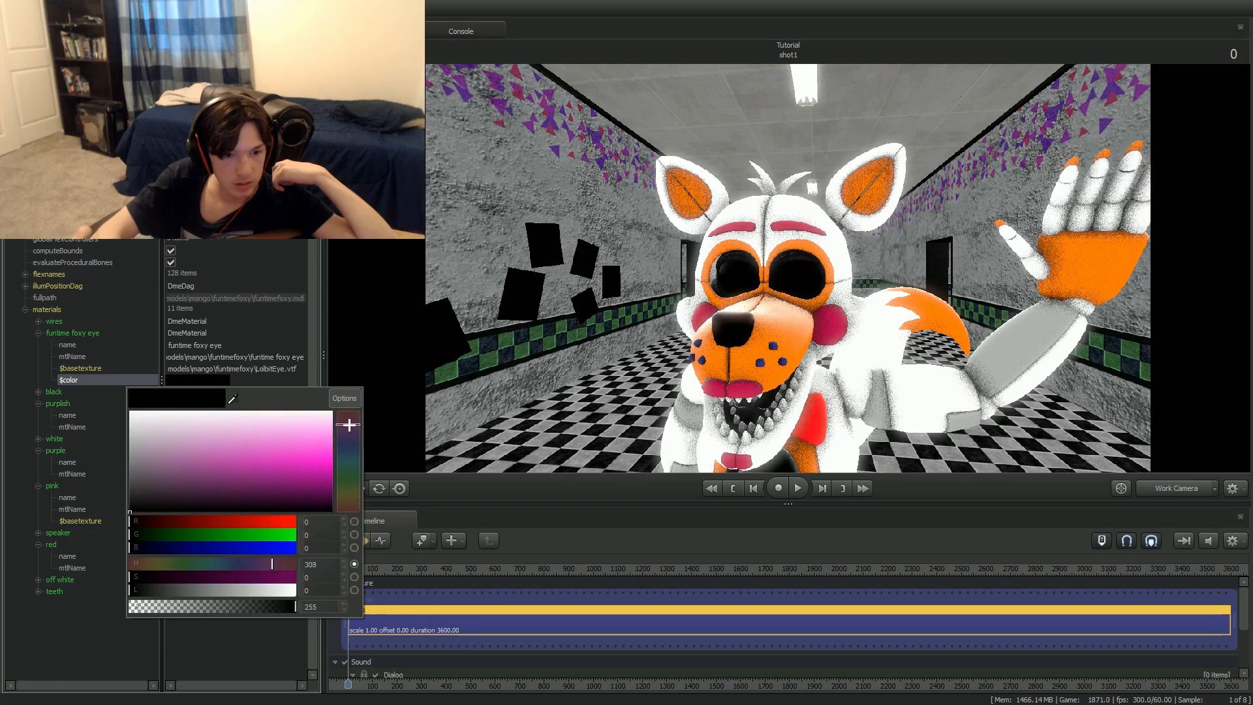
left_click_drag(291, 462, 334, 458)
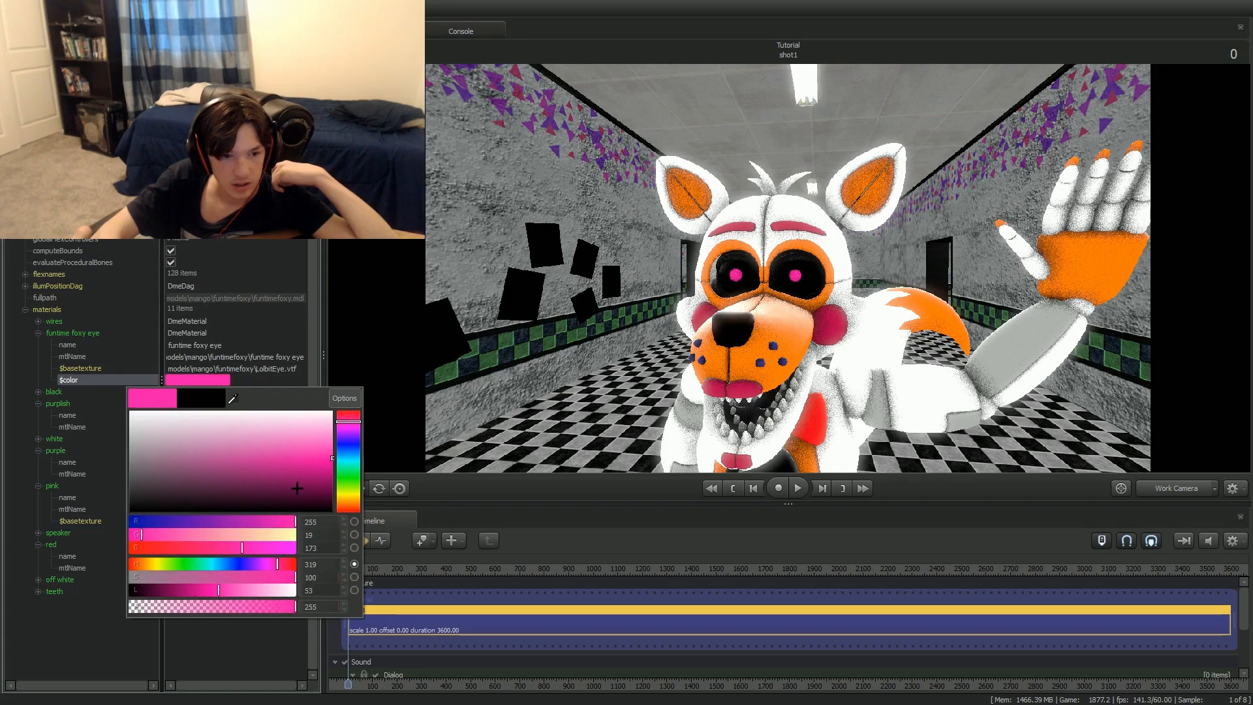
left_click_drag(349, 422, 349, 418)
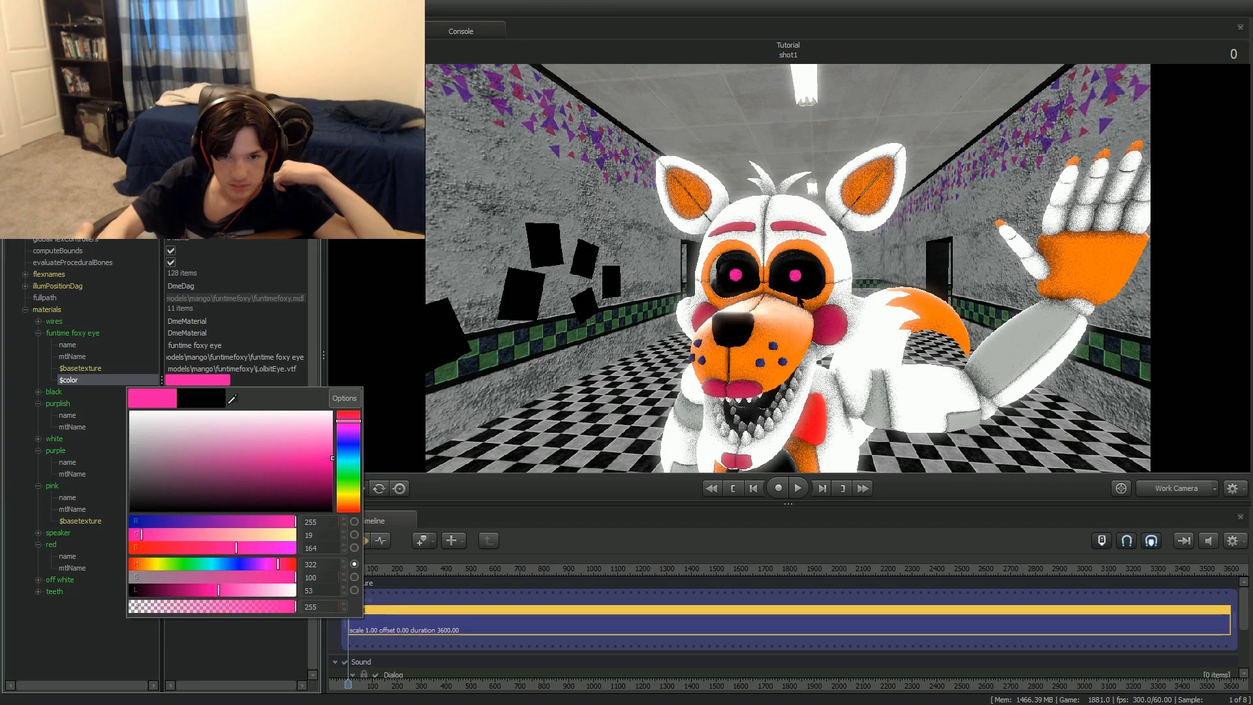
View the scene through camera1 and enable the viewport lighting.
key("s")
left_click_drag(797, 300, 805, 295)
left_click(1166, 485)
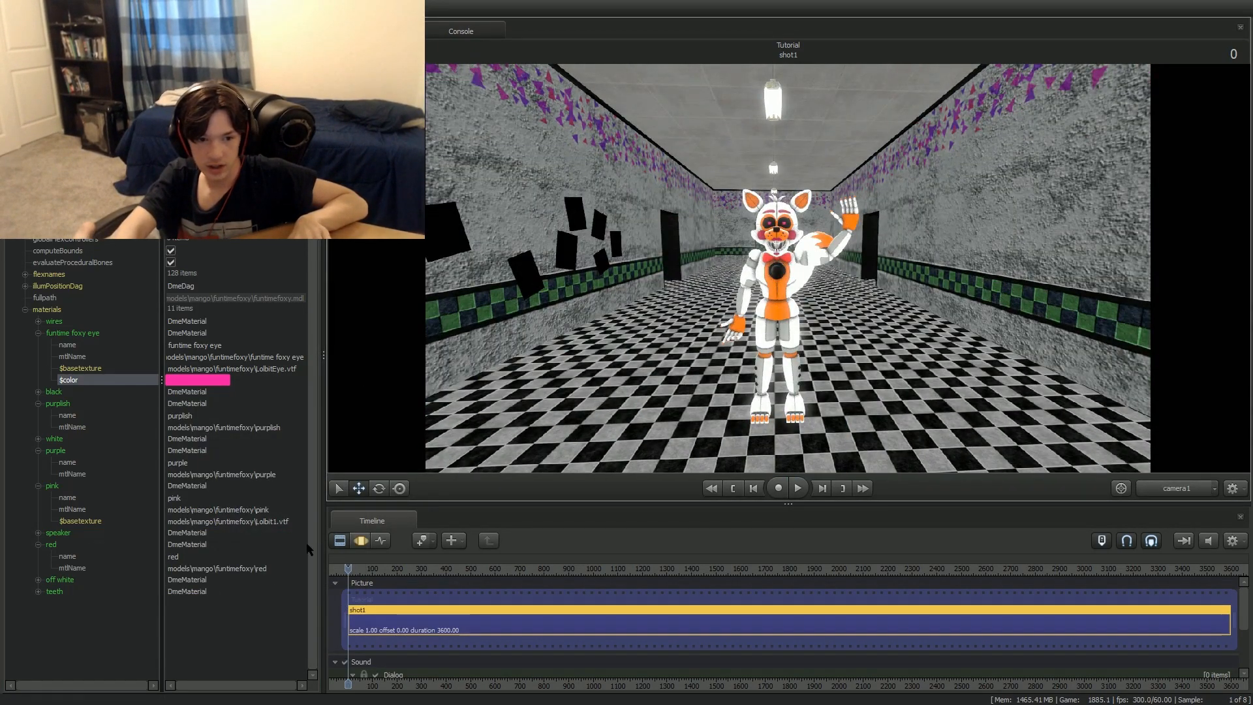
left_click(360, 545)
left_click(340, 543)
right_click(565, 296)
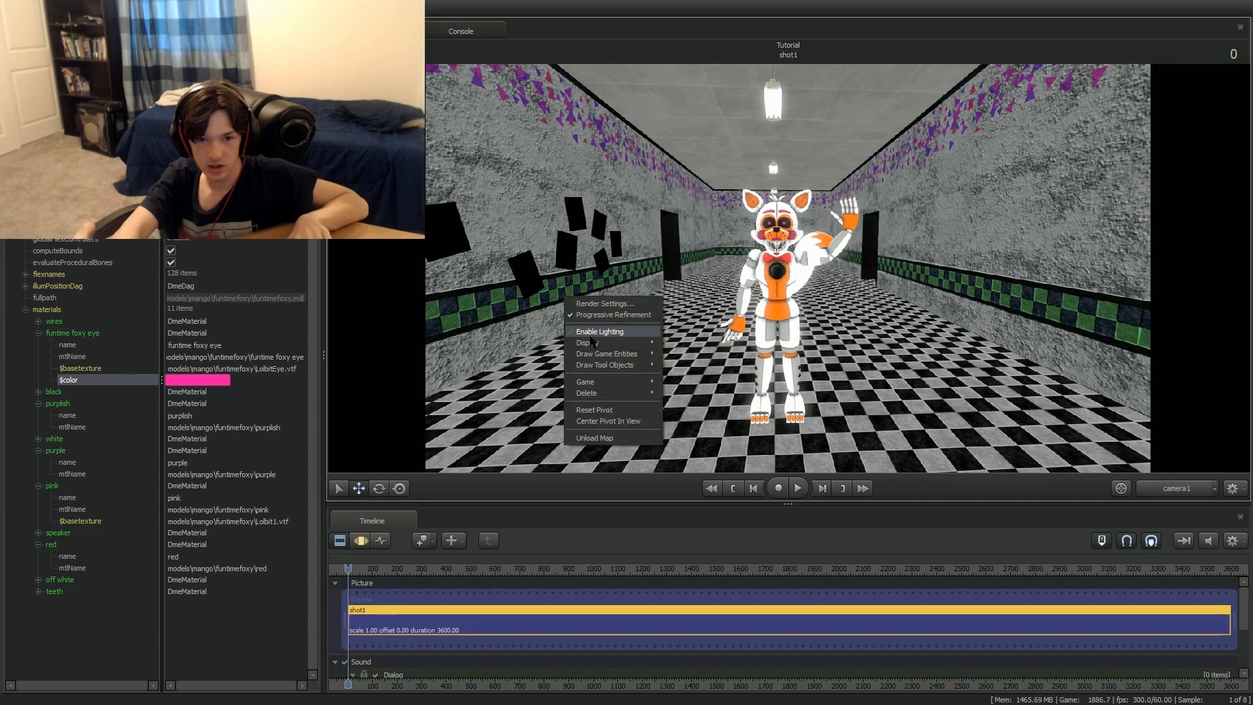
left_click(592, 334)
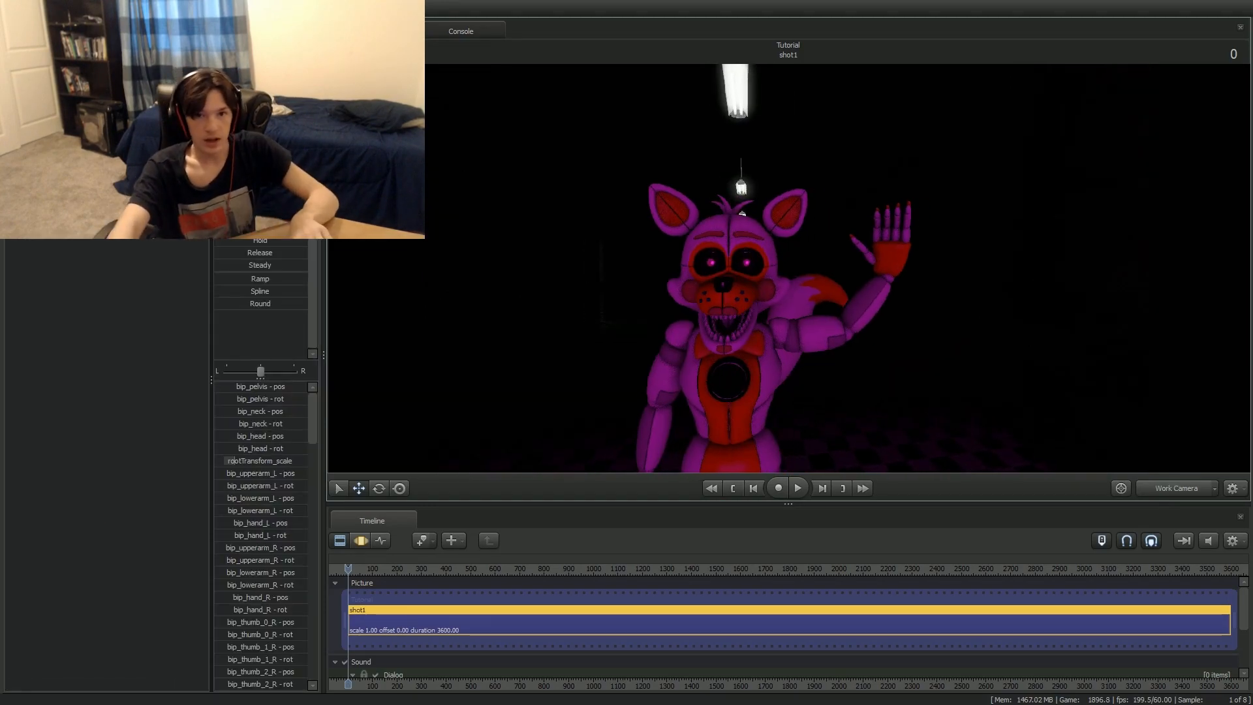
Create two animation sets for new lights from a work camera view facing the model.
left_click_drag(789, 268, 764, 320)
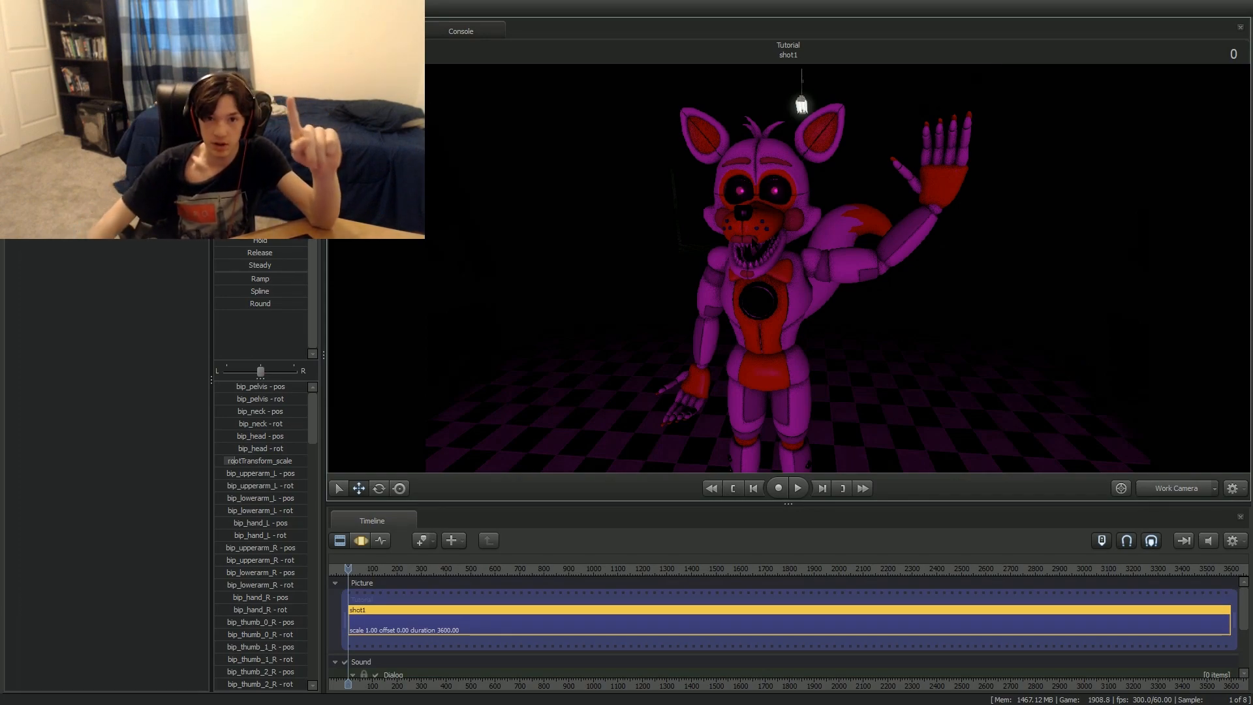
right_click(44, 206)
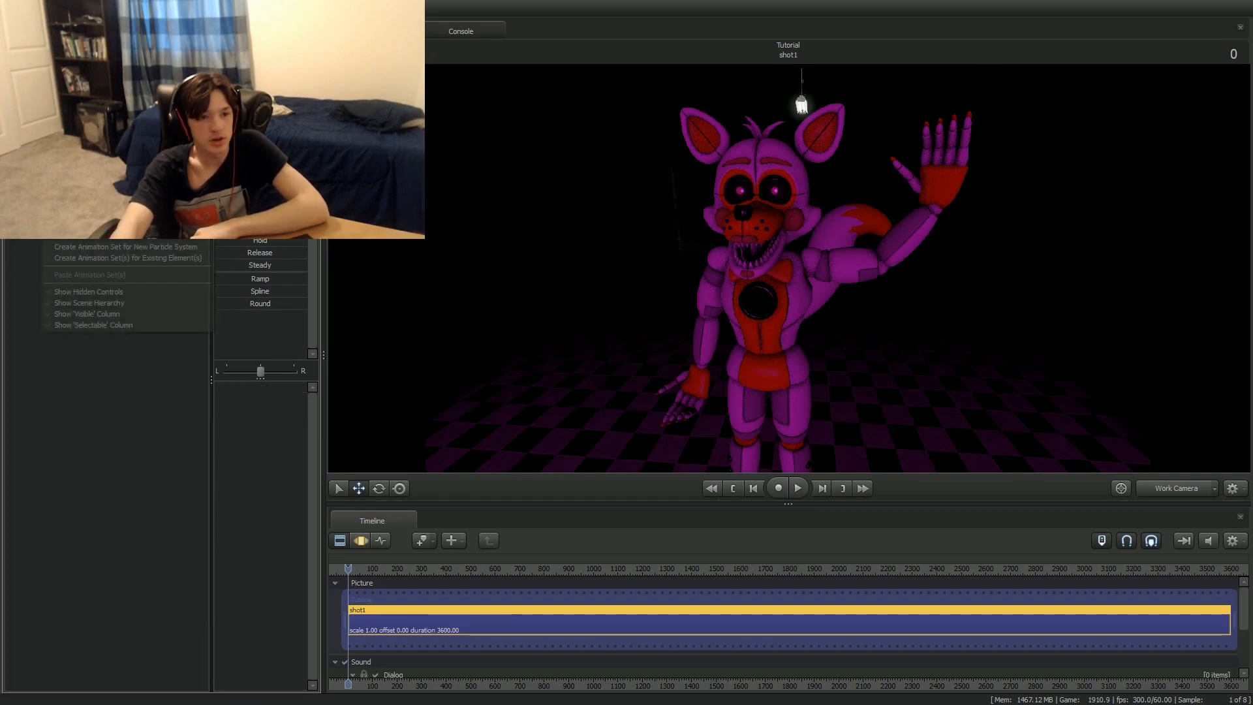
left_click(87, 233)
right_click(87, 223)
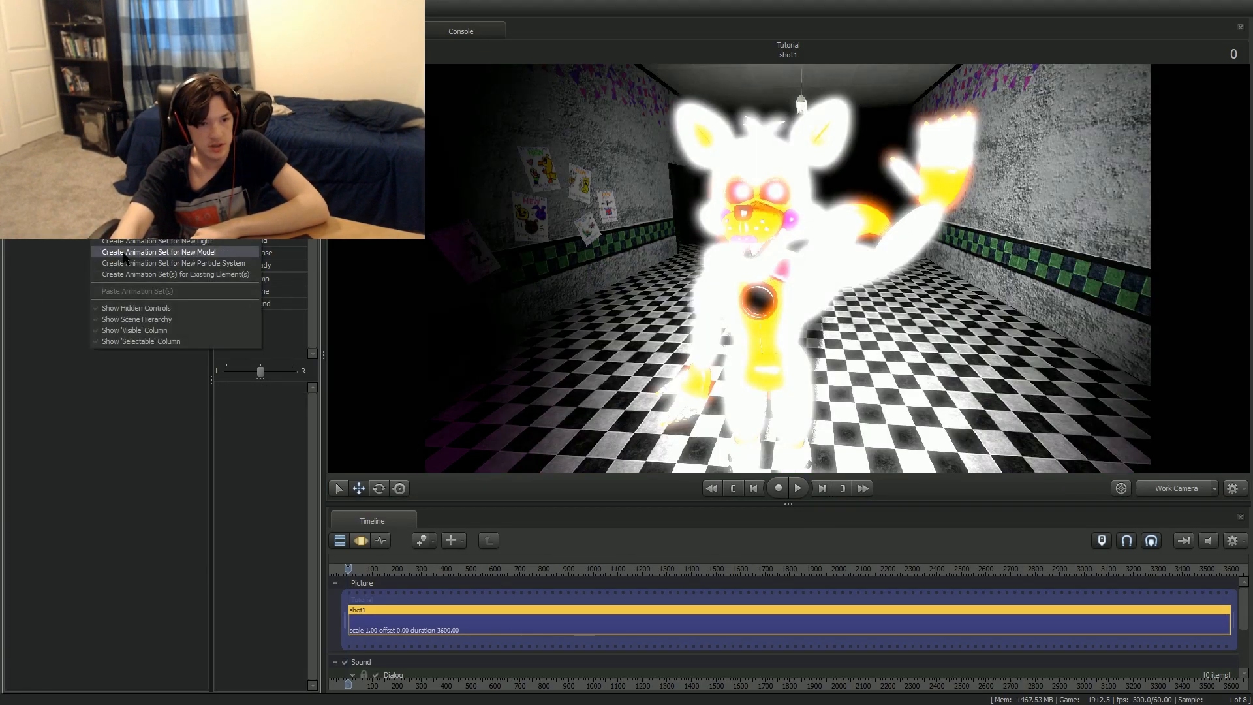
left_click(139, 242)
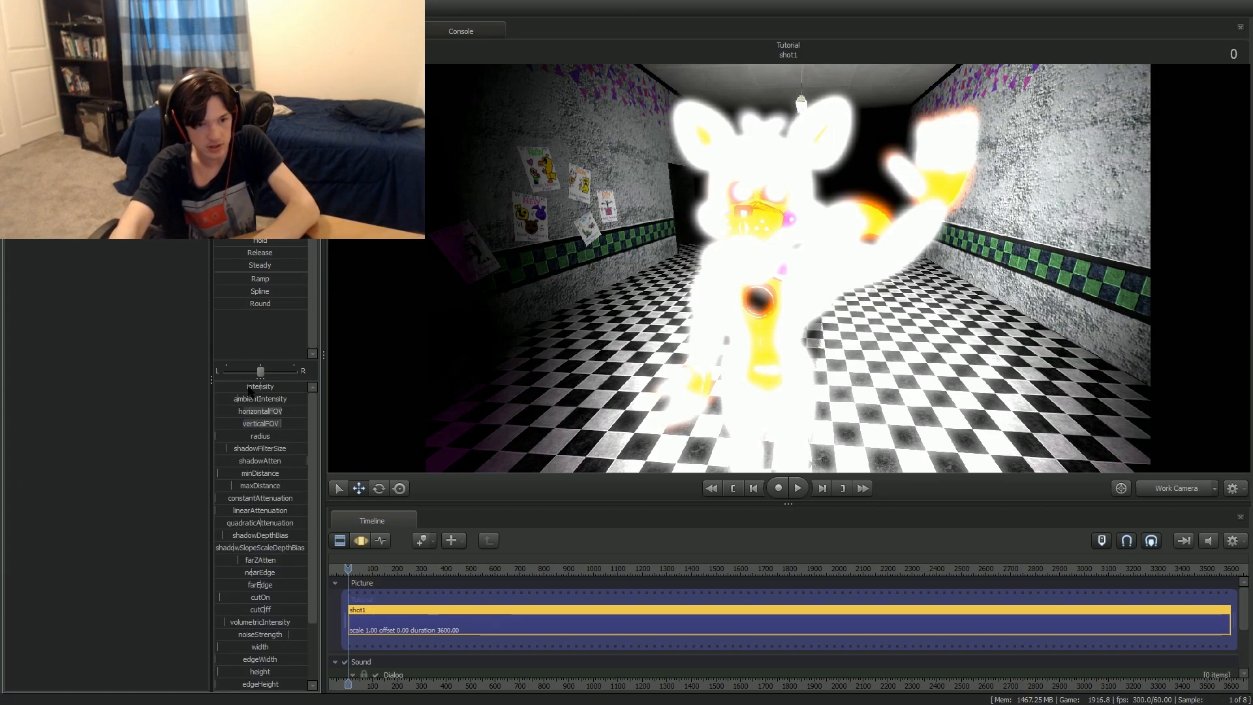
Set the intensity of both new lights to 0.0001 in the Motion Editor.
left_click(360, 540)
left_click(273, 388)
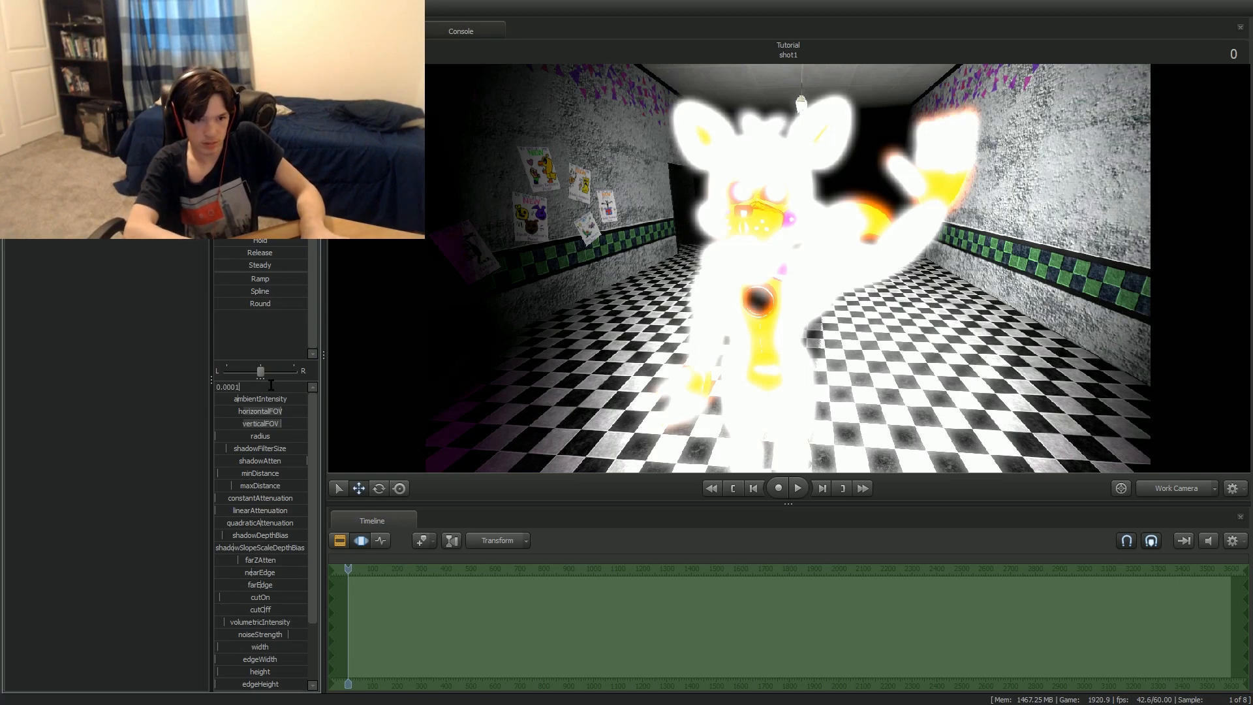
type("0.0001")
key("Return")
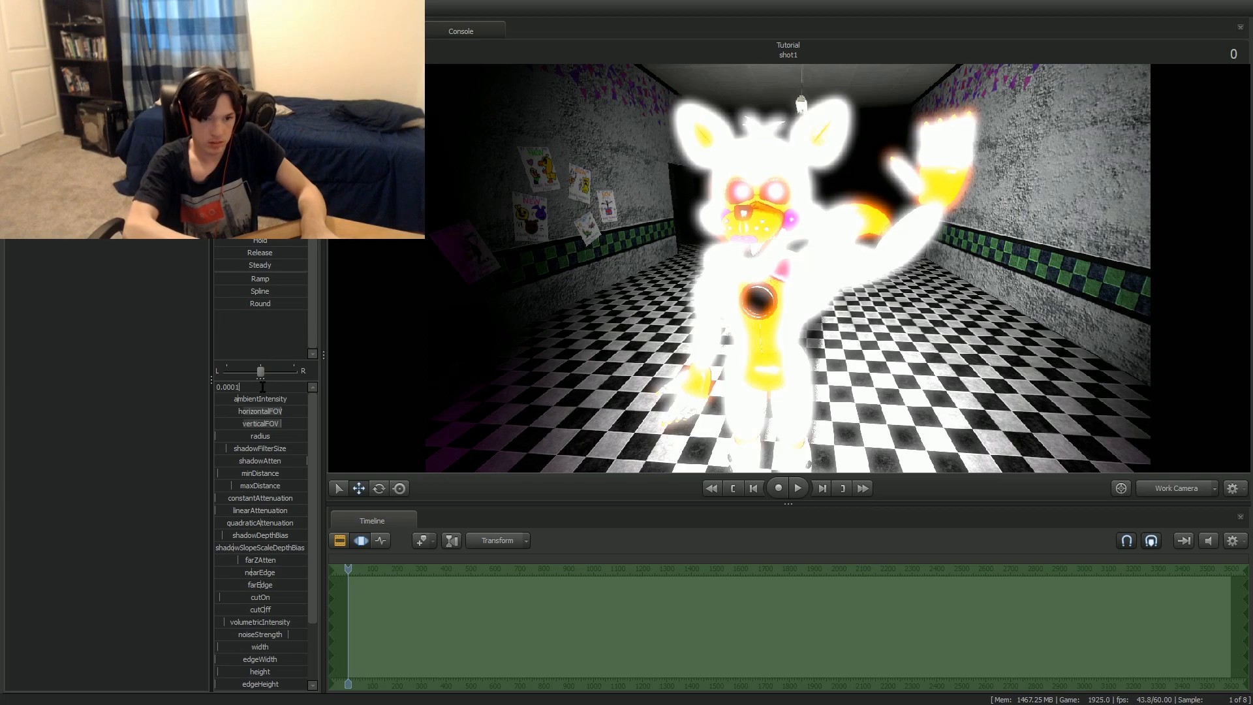
key("Return")
Move the first new light close in front of the model's face.
left_click_drag(789, 268, 679, 254)
key("w")
left_click(72, 124)
left_click_drag(594, 251, 1202, 305)
left_click_drag(674, 296, 875, 260)
left_click_drag(789, 268, 940, 268)
key("w")
left_click_drag(611, 280, 715, 177)
Select the second new light and place it just in front of the model's eyes.
left_click(104, 163)
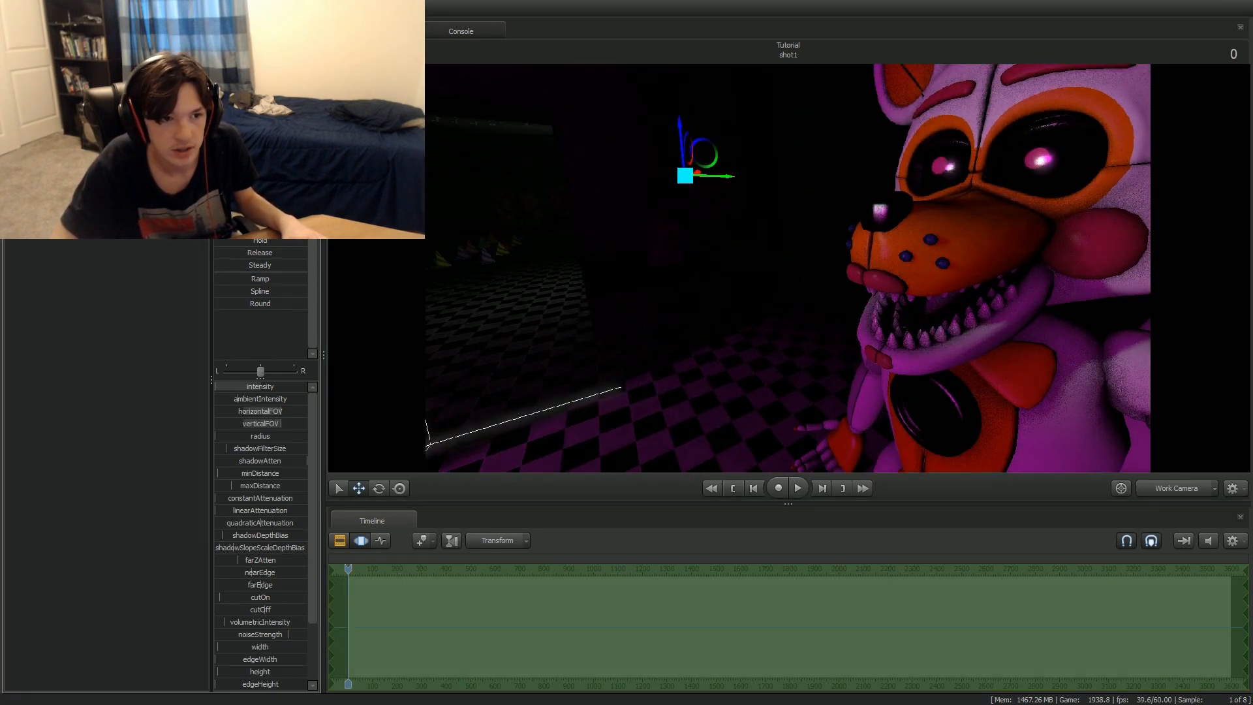
left_click_drag(789, 268, 790, 196)
key("w")
left_click_drag(686, 226, 940, 202)
key("a")
key("d")
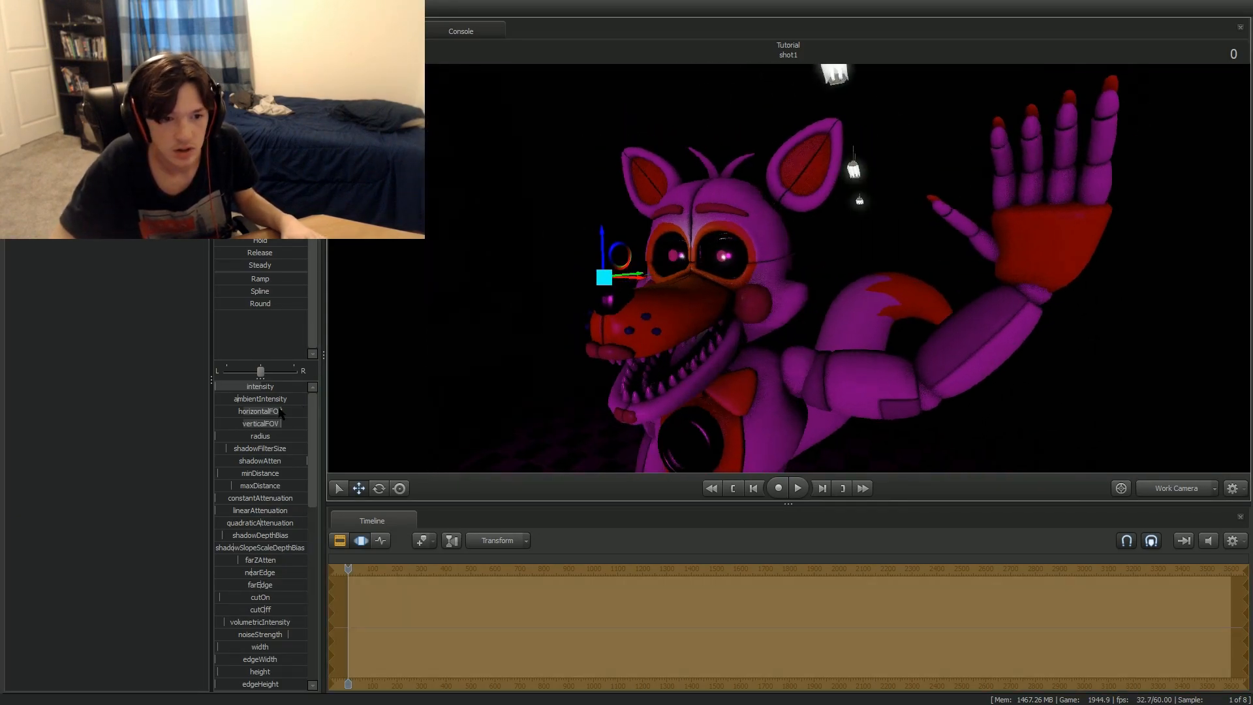
Raise the intensity of the eye lights to 0.001.
mouse_move(249, 386)
left_mouse_down()
mouse_move(263, 386)
mouse_move(250, 387)
left_mouse_up()
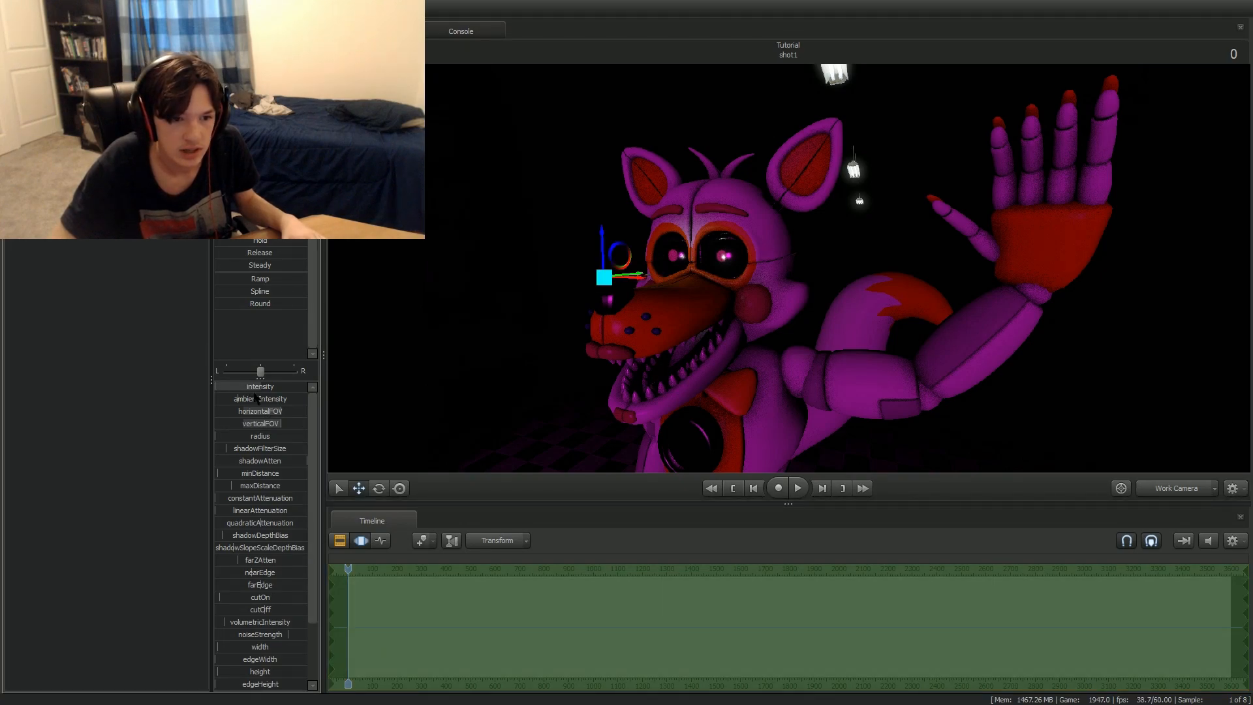
left_click(258, 384)
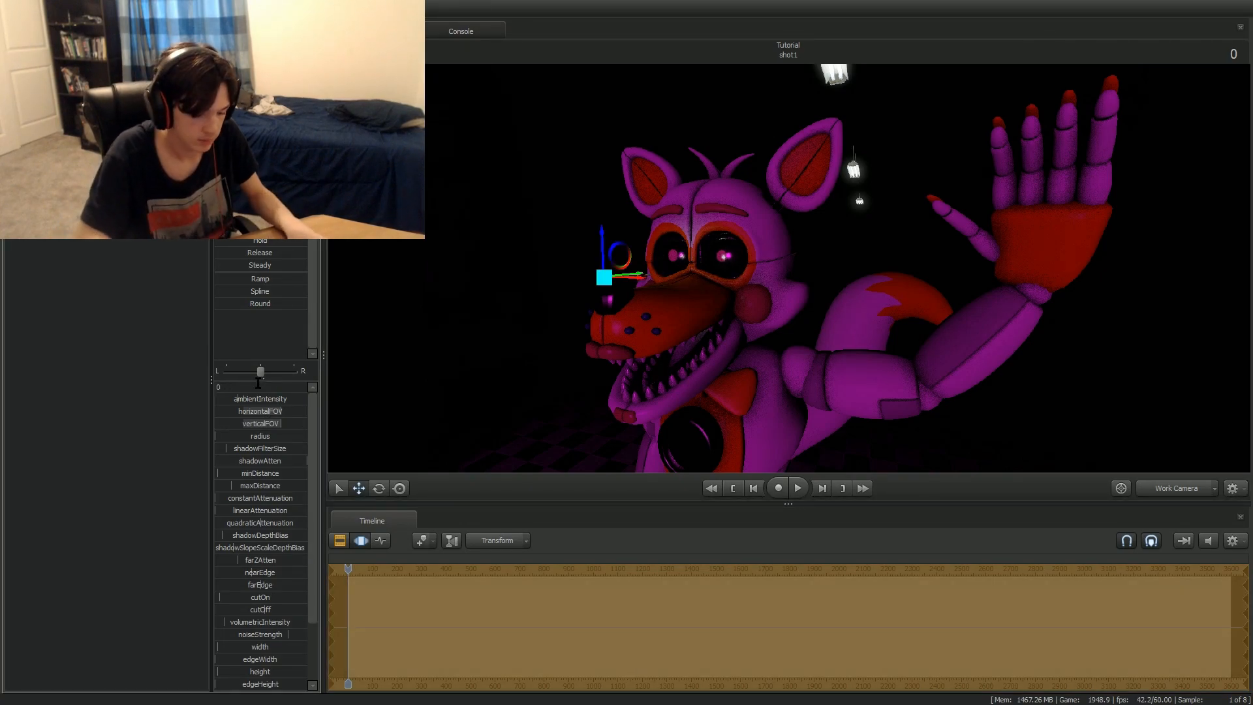
type("0.001")
key("Return")
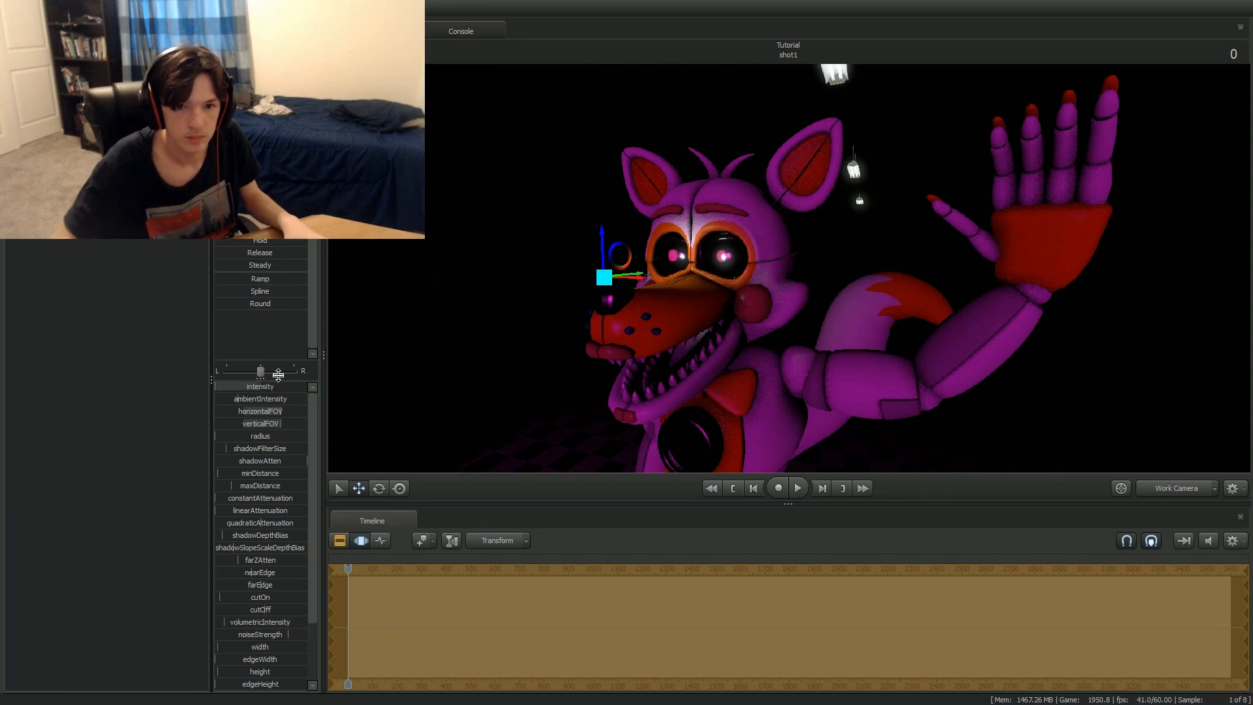
key("Escape")
left_click(268, 386)
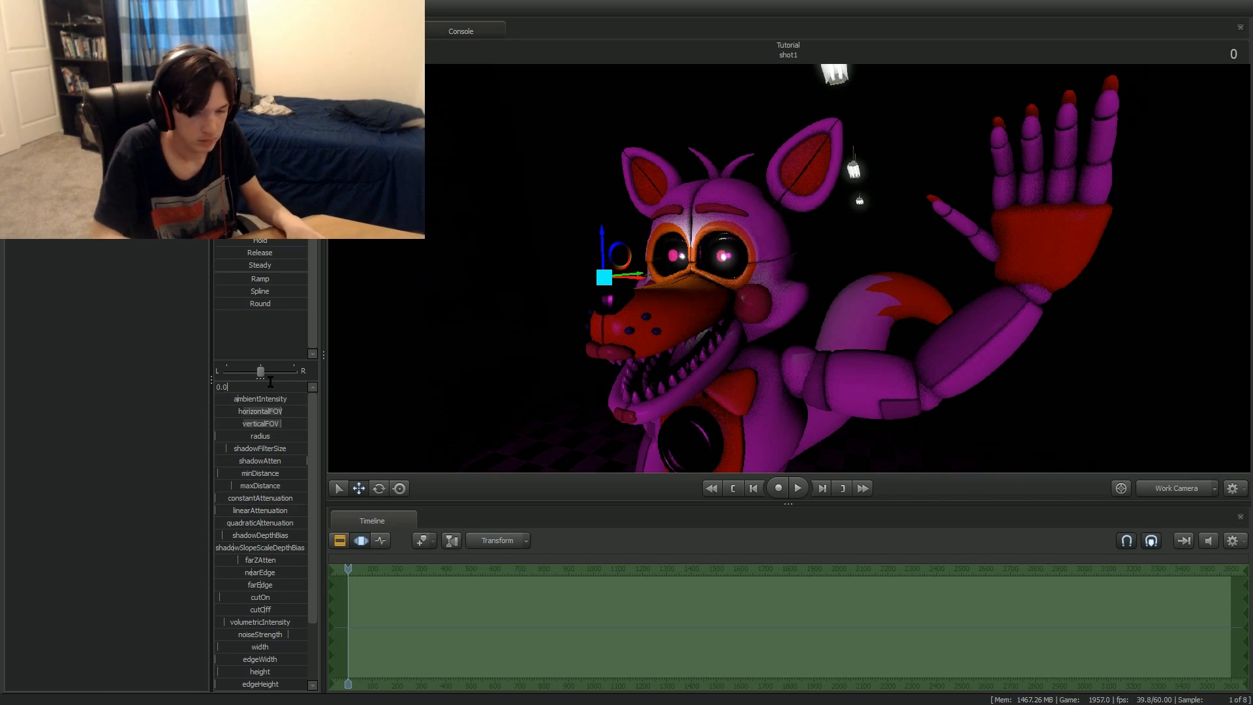
key("Return")
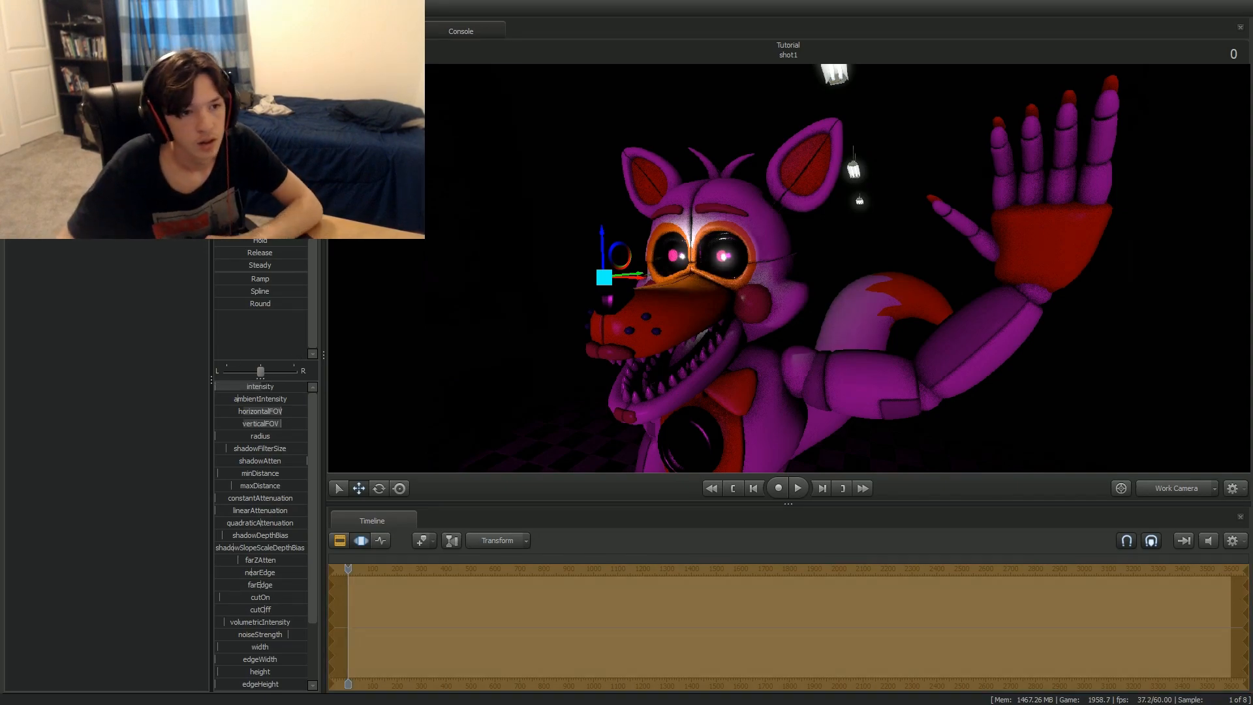
key("Escape")
Adjust the light's placement in front of the eyes from a closer view and activate the rotate manipulator.
left_click_drag(789, 269, 901, 267)
key("a")
left_click_drag(825, 263, 727, 263)
left_click_drag(749, 292, 774, 280)
key("w")
left_click(380, 489)
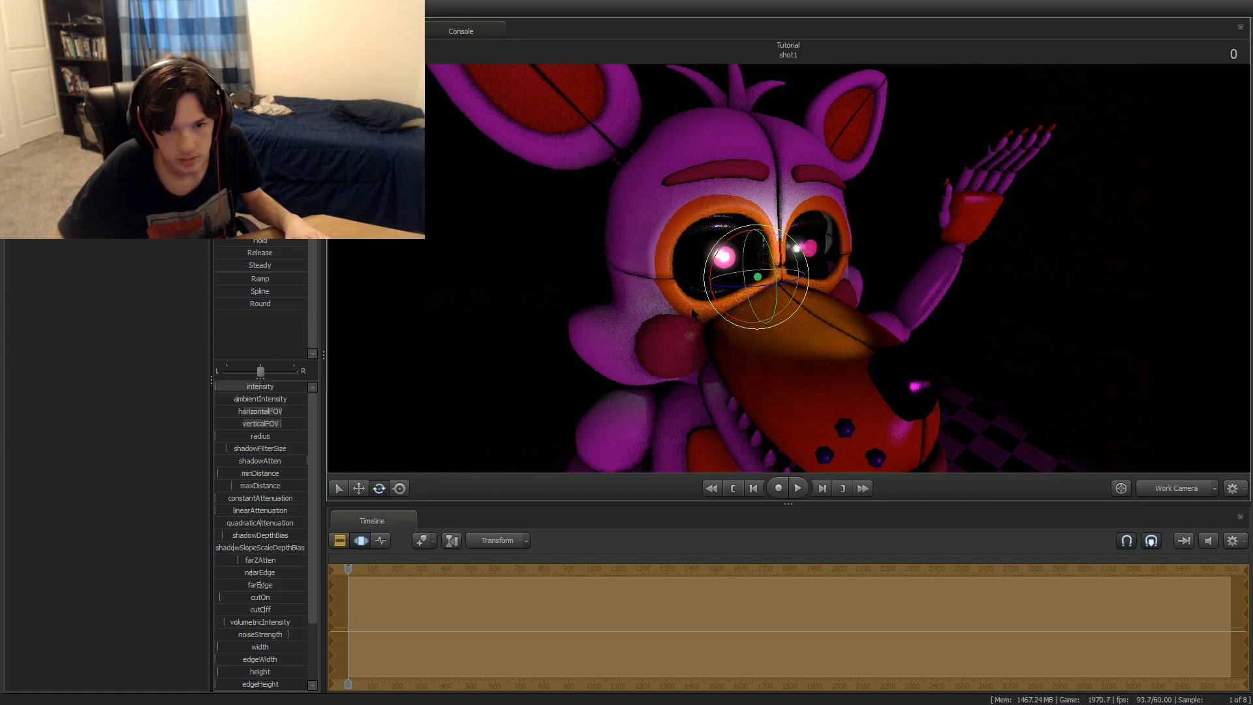
Edit the color_green value of the selected eye light.
left_click(340, 541)
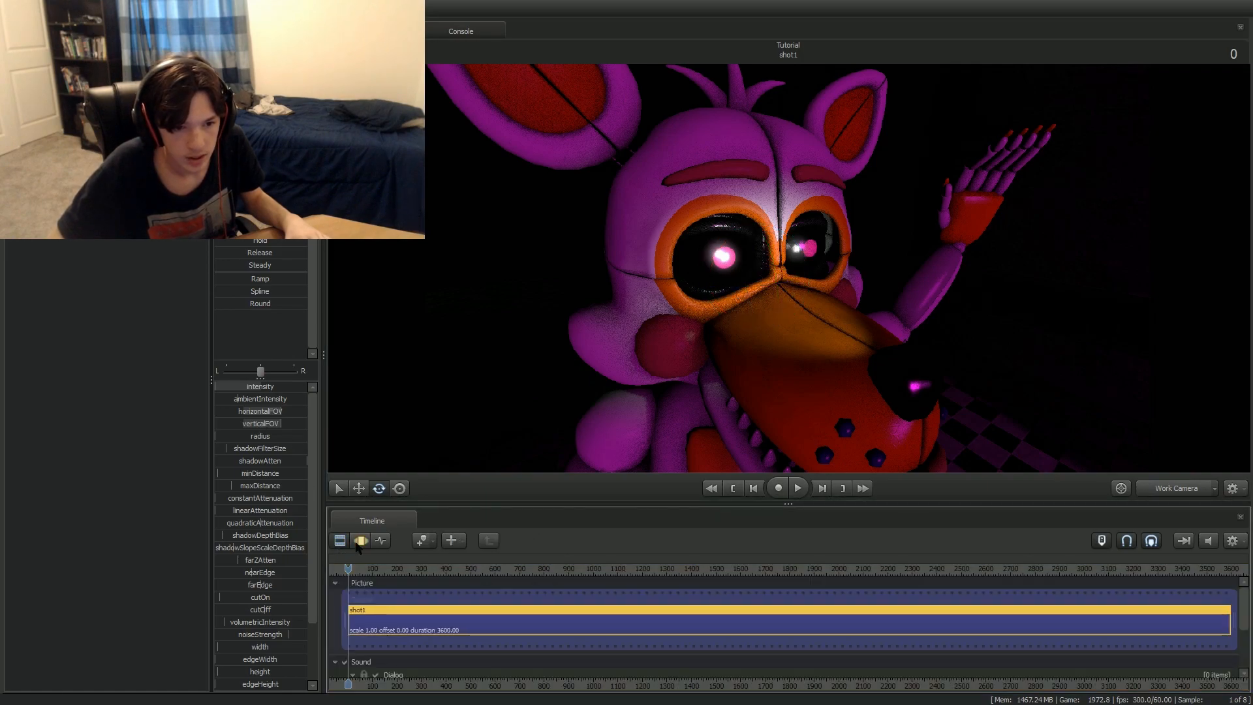
left_click(361, 540)
scroll(239, 448, "down", 2)
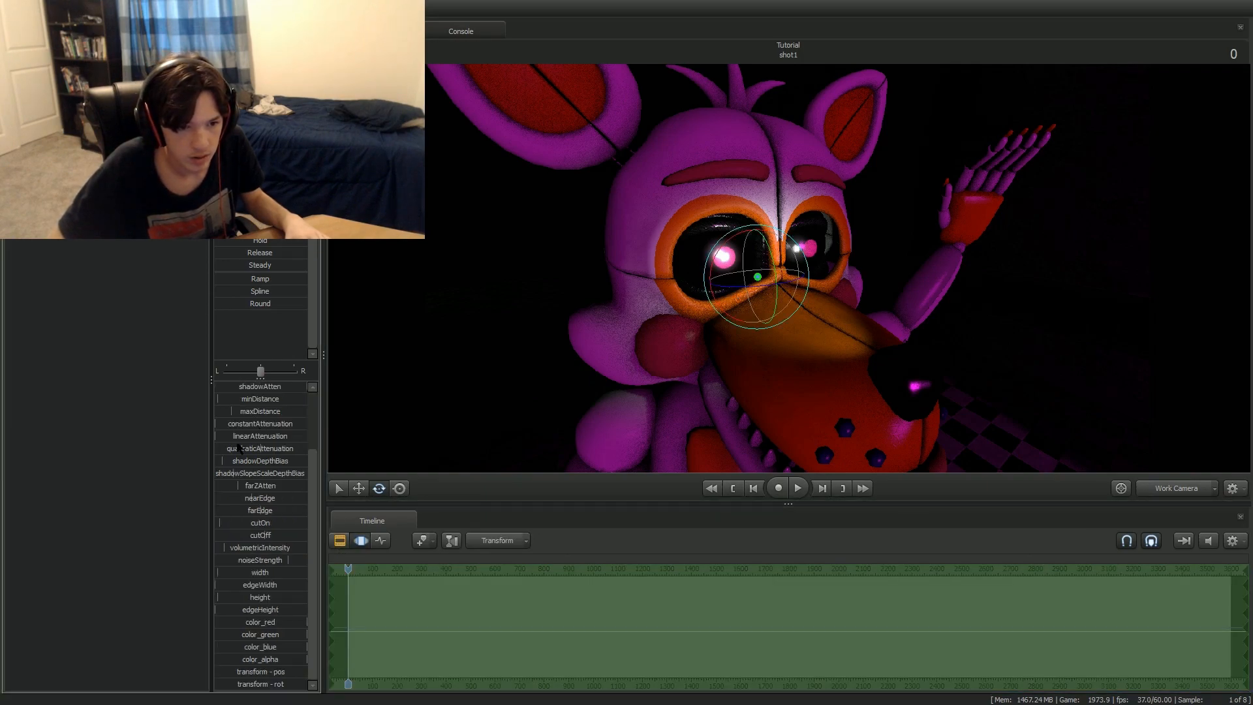
double_click(263, 636)
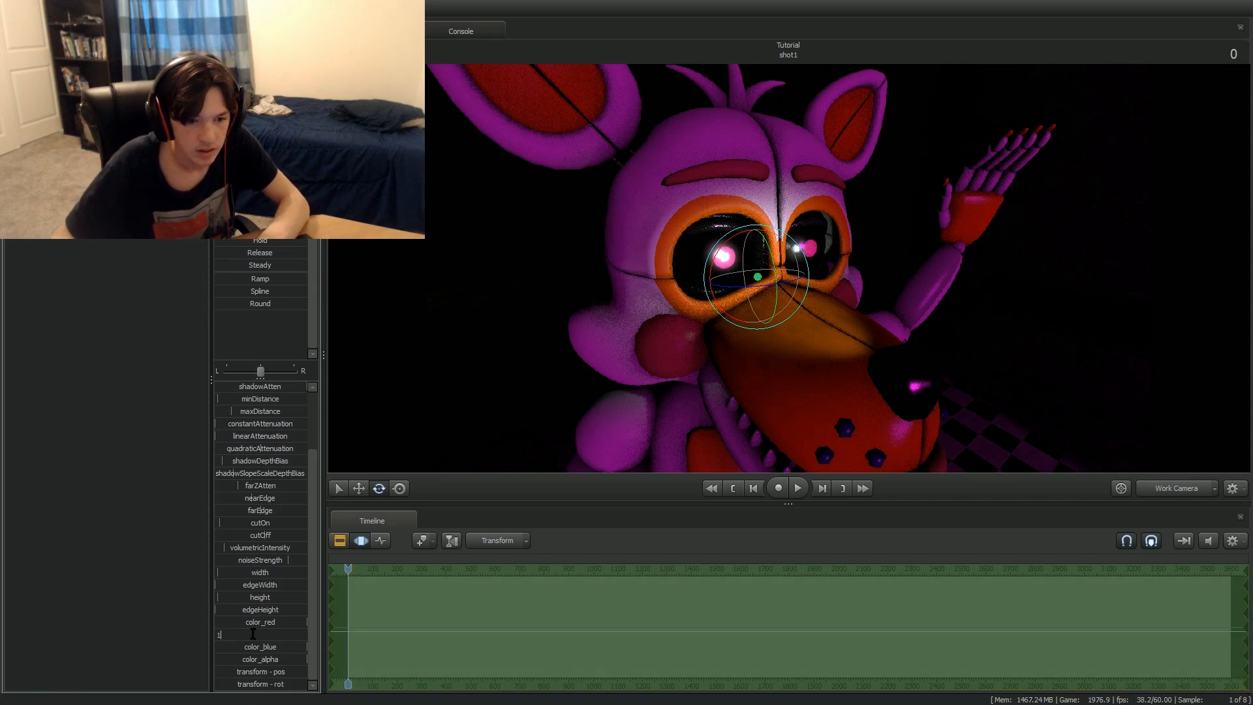
key("Return")
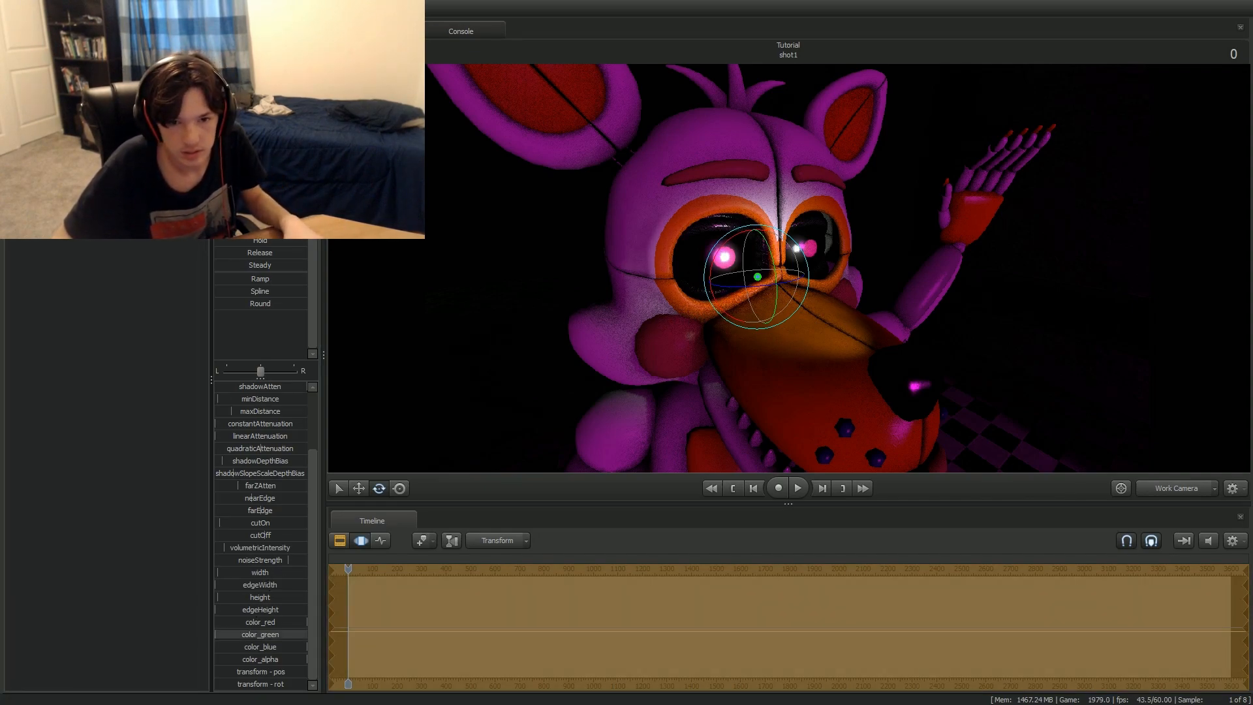
Check the eye lighting through camera1 with the light manipulator hidden.
left_click_drag(607, 340, 529, 340)
left_click(1176, 491)
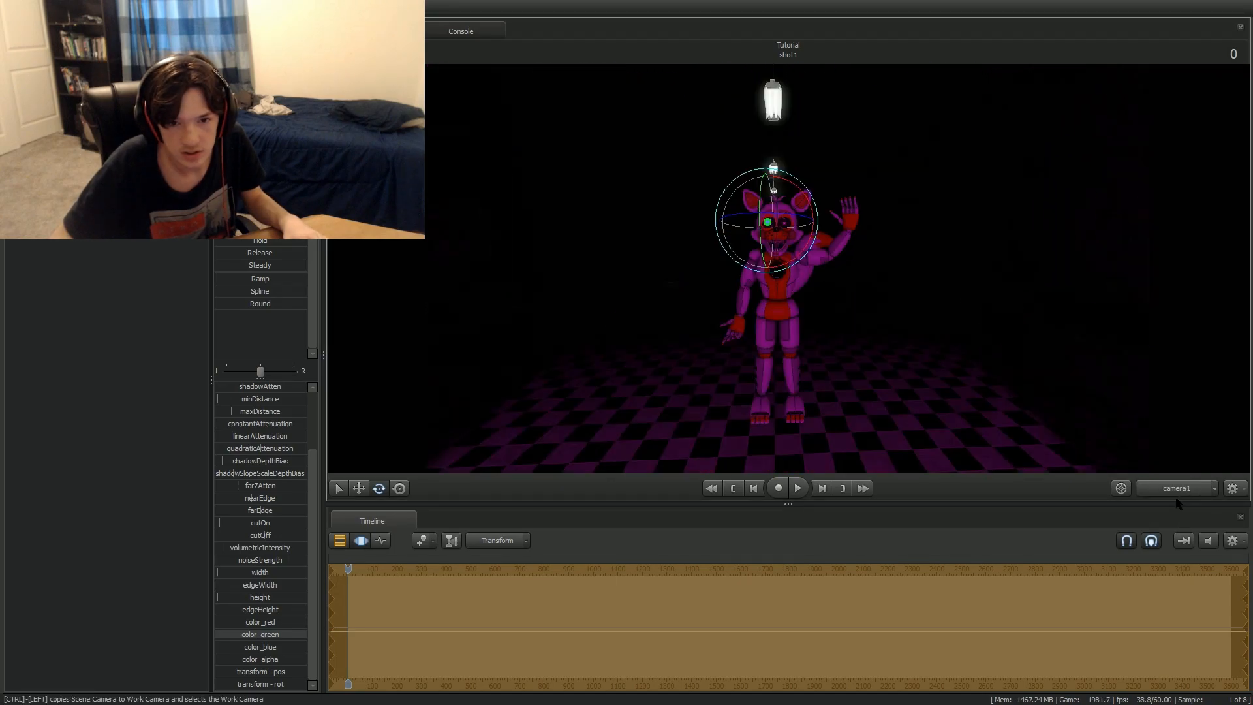
left_click(339, 541)
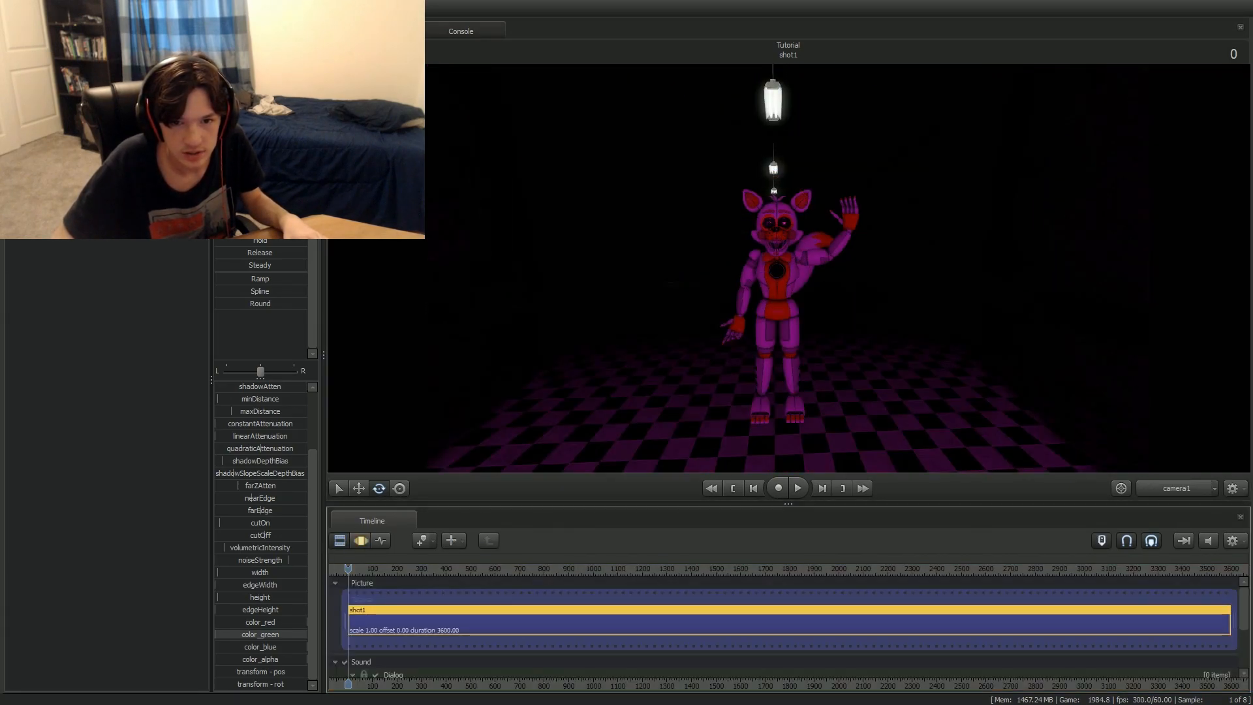
left_click(360, 540)
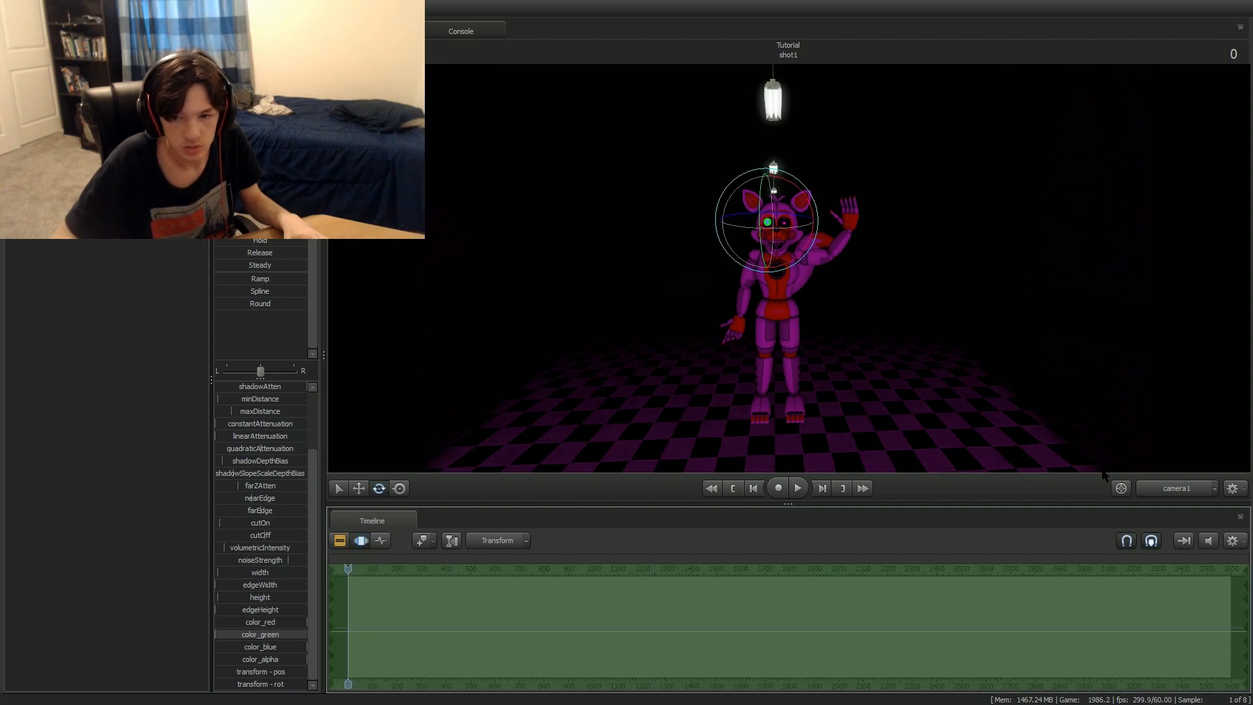
Move the other eye light closer to the second eye in the work camera.
left_click(1190, 491)
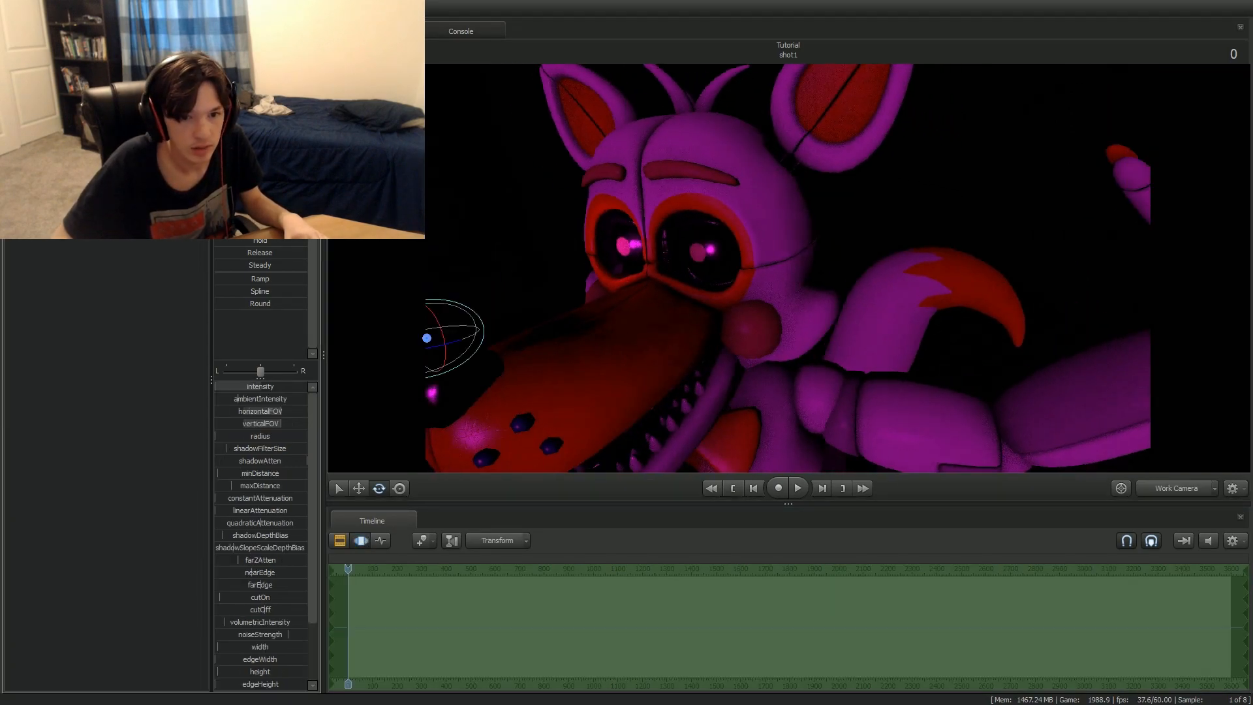
left_click_drag(789, 268, 719, 281)
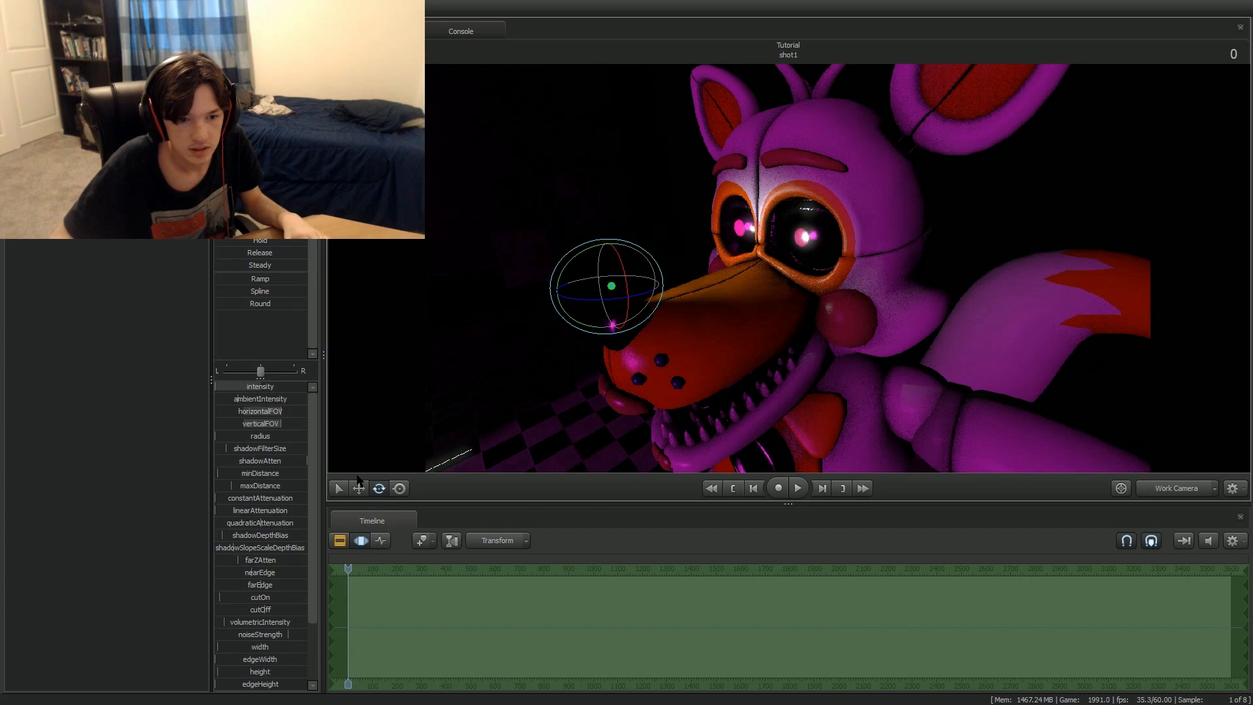
left_click(359, 488)
left_click_drag(636, 286, 755, 266)
key("w")
left_click_drag(718, 363, 741, 339)
left_click_drag(570, 332, 617, 324)
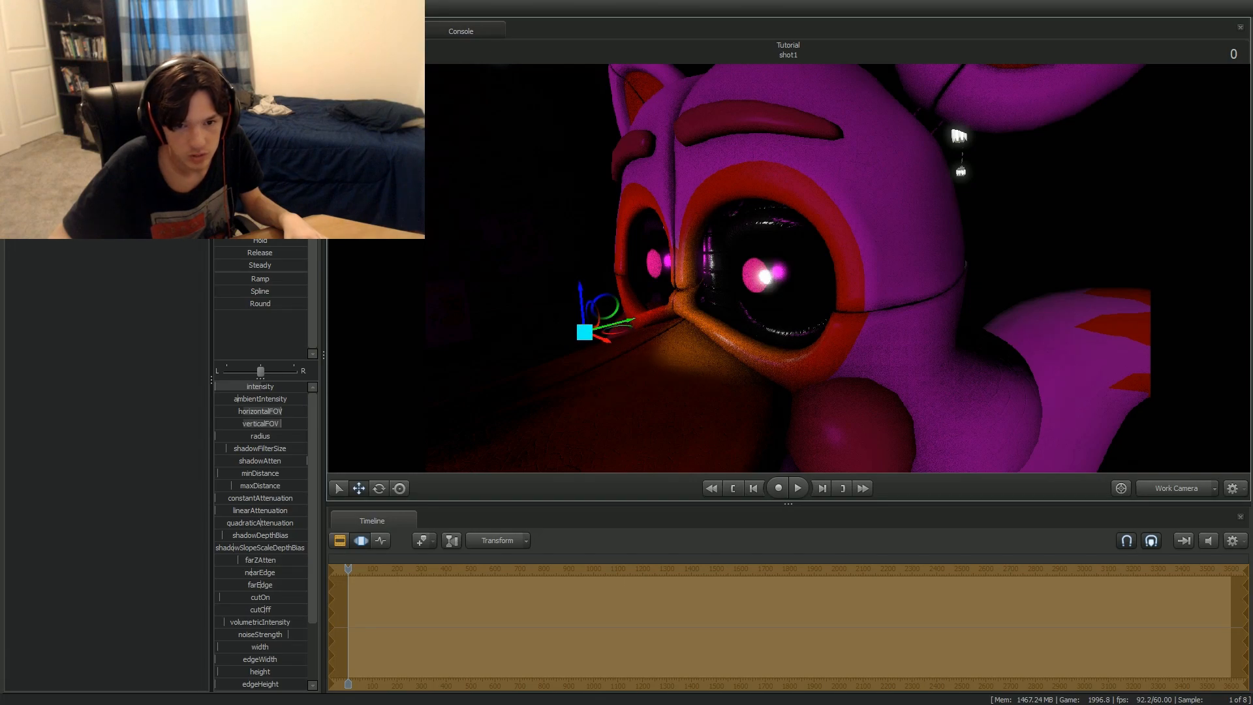
Set the color_green value of the second eye light to 0.
double_click(254, 387)
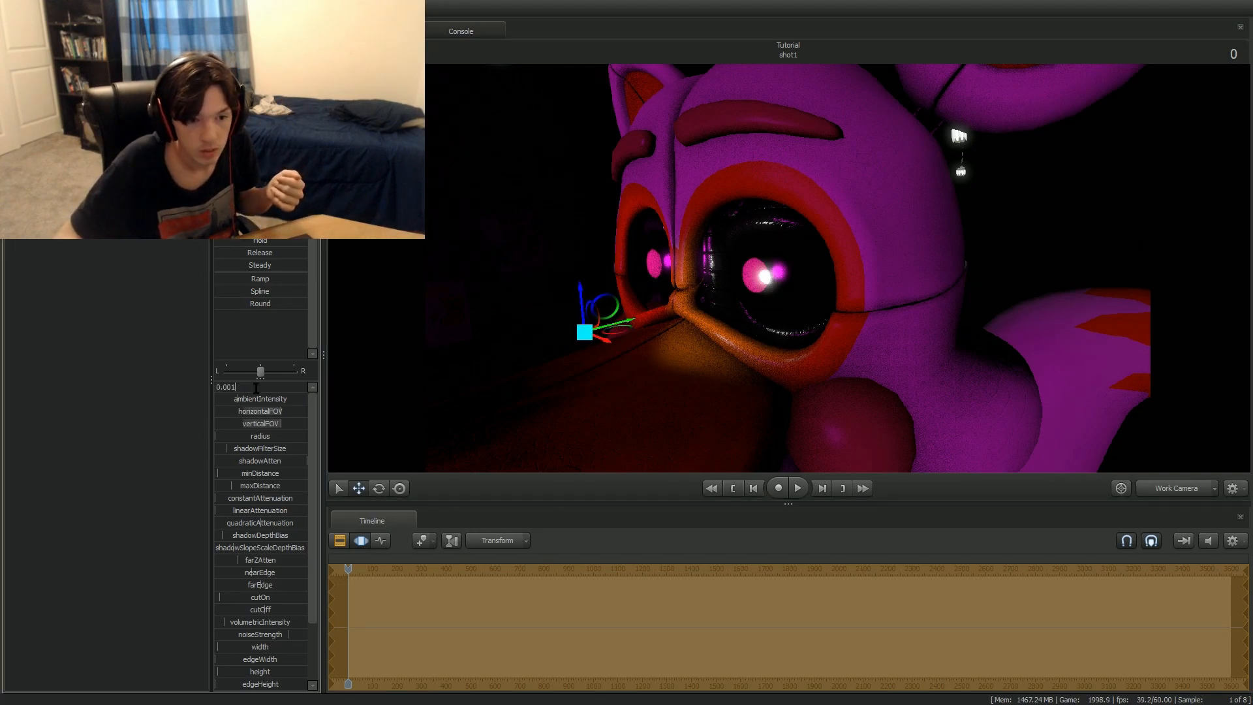
scroll(282, 468, "down", 2)
double_click(264, 633)
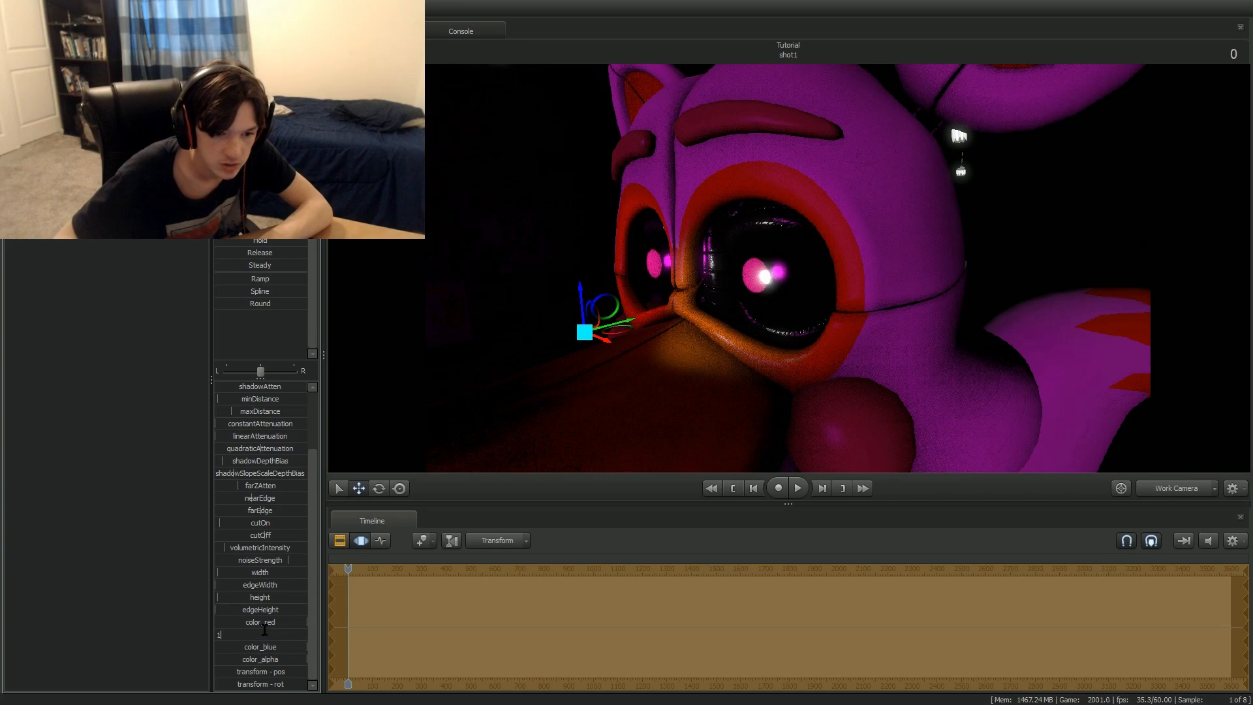
type("0")
key("Return")
Examine the glow on both eyes up close and through camera1 in the Clip Editor.
left_click_drag(581, 306, 774, 327)
key("a")
key("w")
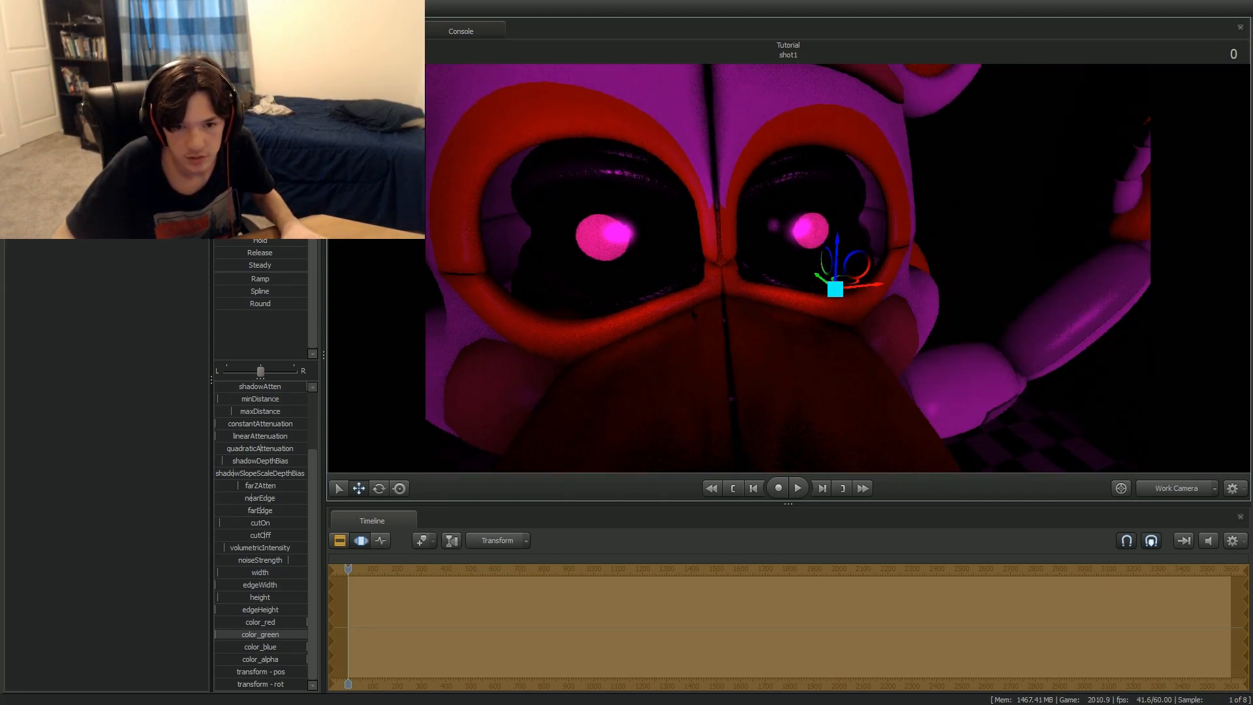
left_click(1177, 495)
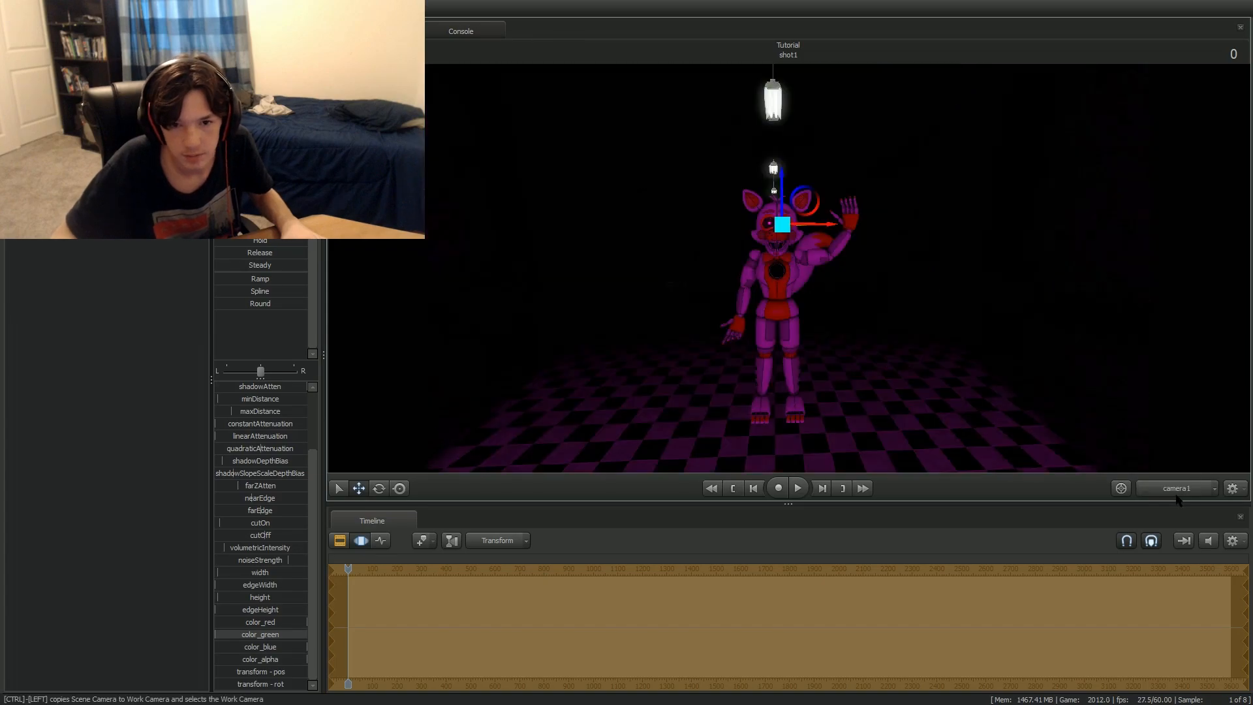
left_click(339, 540)
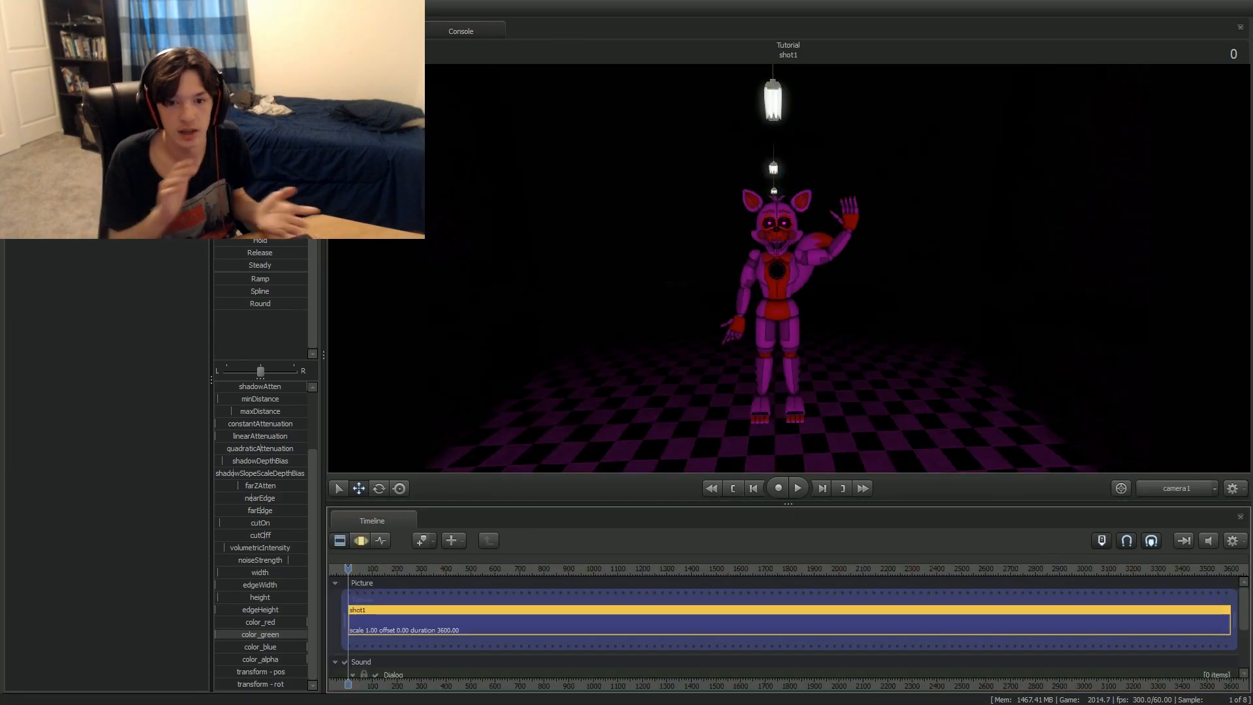